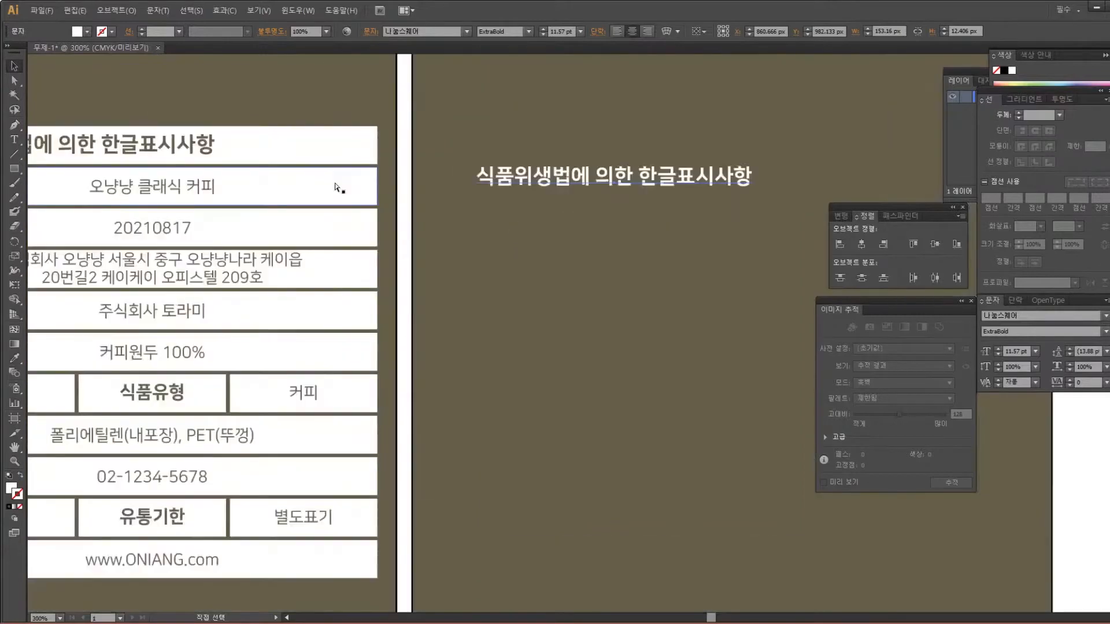
Dock the floating Align and Image Trace palettes beneath the Character settings
left_click_drag(335, 181, 562, 163)
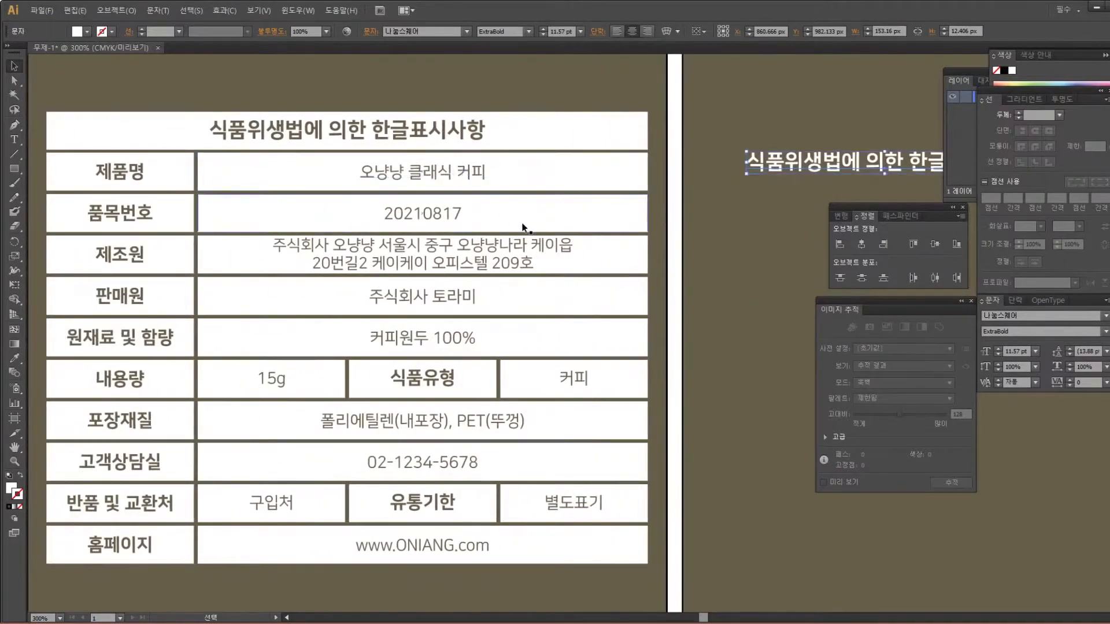
left_click_drag(900, 206, 1048, 393)
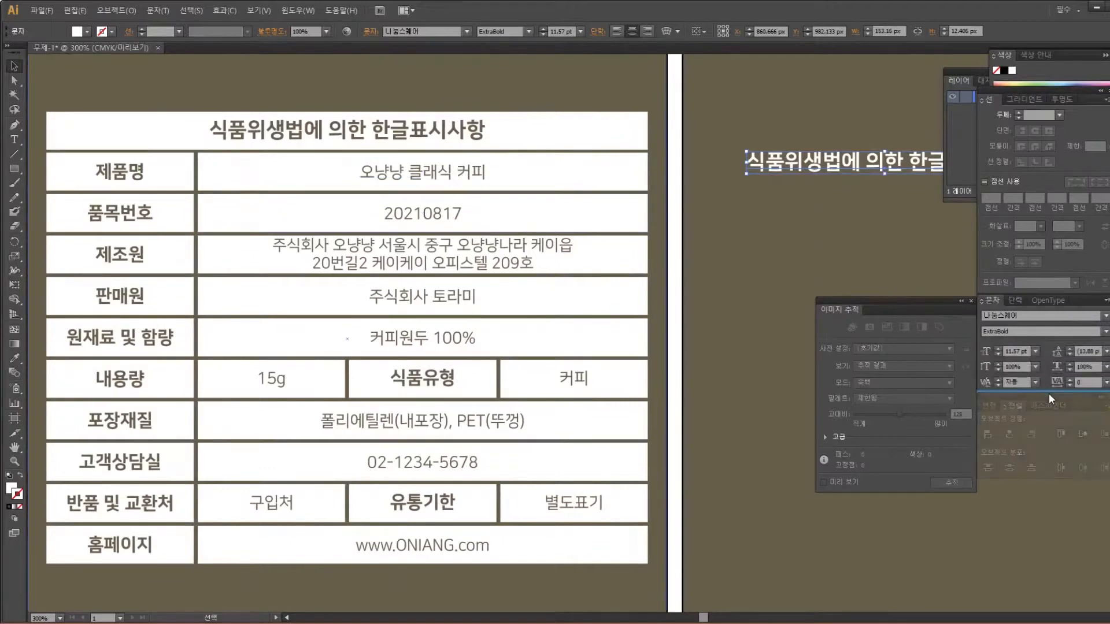
left_click_drag(881, 300, 1036, 466)
Move the white heading 식품위생법에 의한 한글표시사항 about 25 px left and slightly lower on the empty brown artboard
key("space")
left_click_drag(793, 203, 693, 200)
left_click_drag(690, 161, 647, 176)
left_click_drag(368, 185, 496, 188)
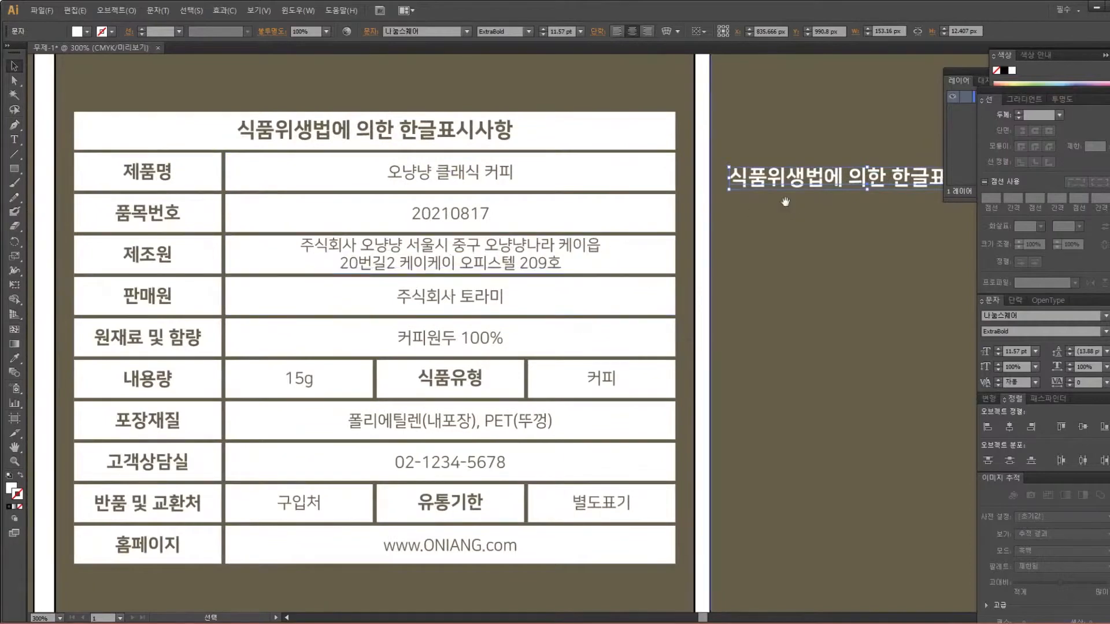
left_click_drag(785, 201, 769, 199)
left_click_drag(729, 267, 737, 239)
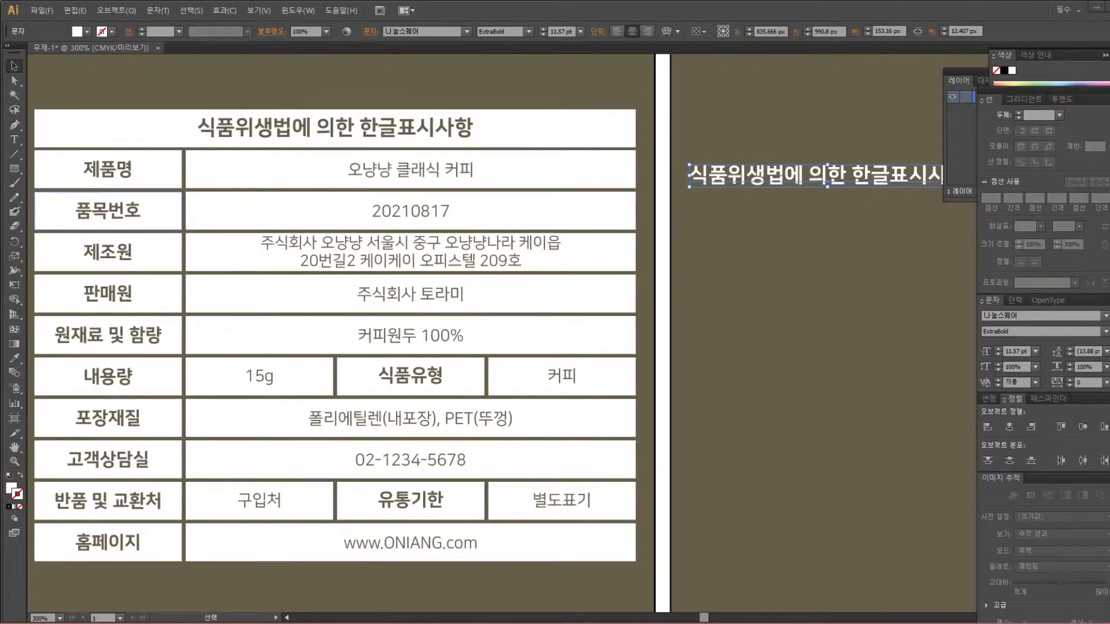
Duplicate the white heading straight down to start a second text line beneath it
left_click(802, 232)
left_click(781, 182)
left_click_drag(781, 184, 781, 212)
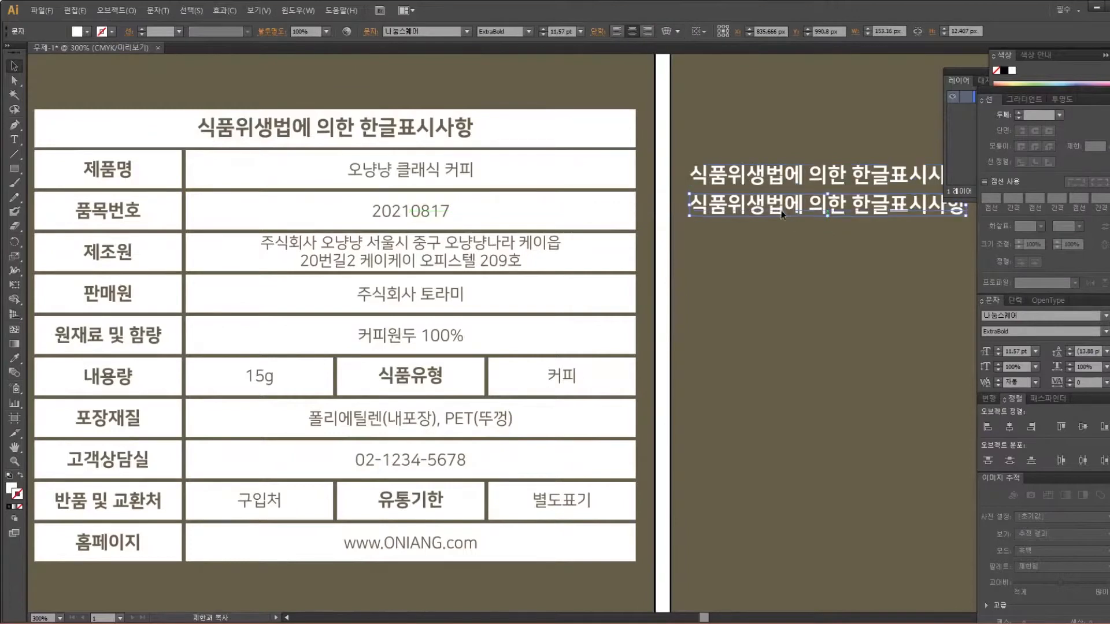
Replace the duplicated heading's text with "제품명 | 오냥냥 클래식 커피"
double_click(782, 210)
key("ctrl+a")
type("wpvn₩")
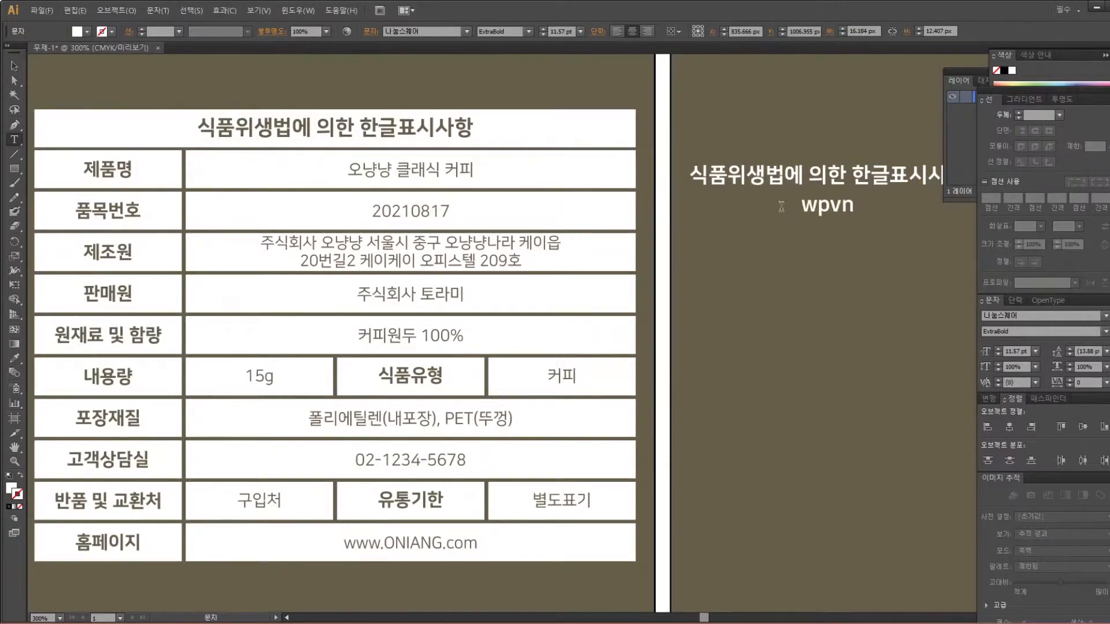
key("BackSpace")
key("BackSpace")
key("BackSpace")
key("BackSpace")
key("BackSpace")
type("제품")
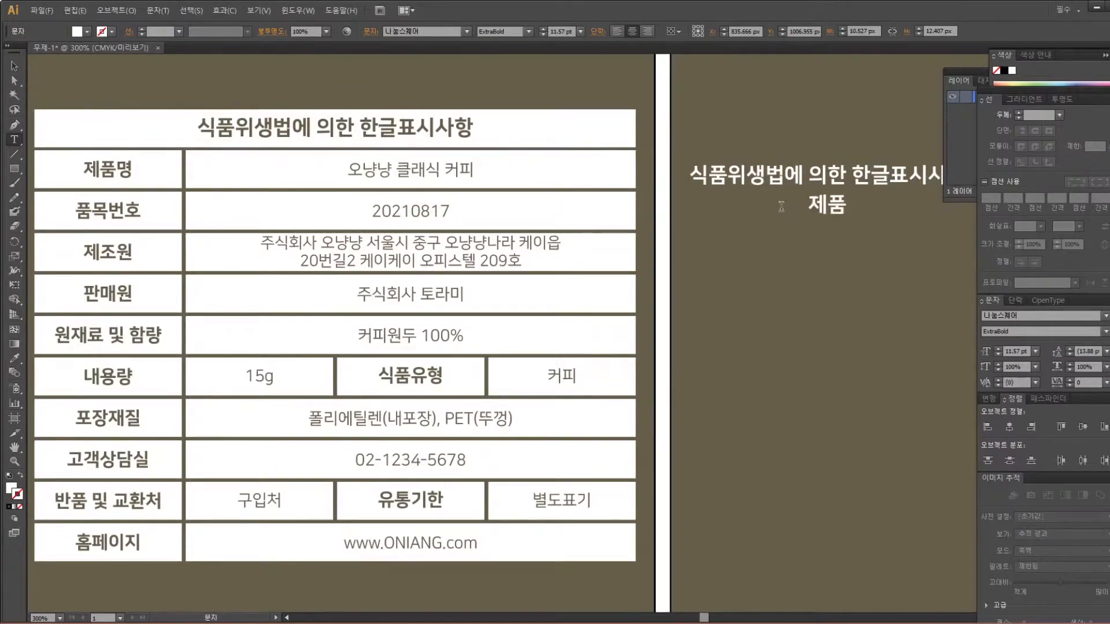
type("명 ₩")
key("BackSpace")
type("| 오냥냐 크ㄹ래식 커피")
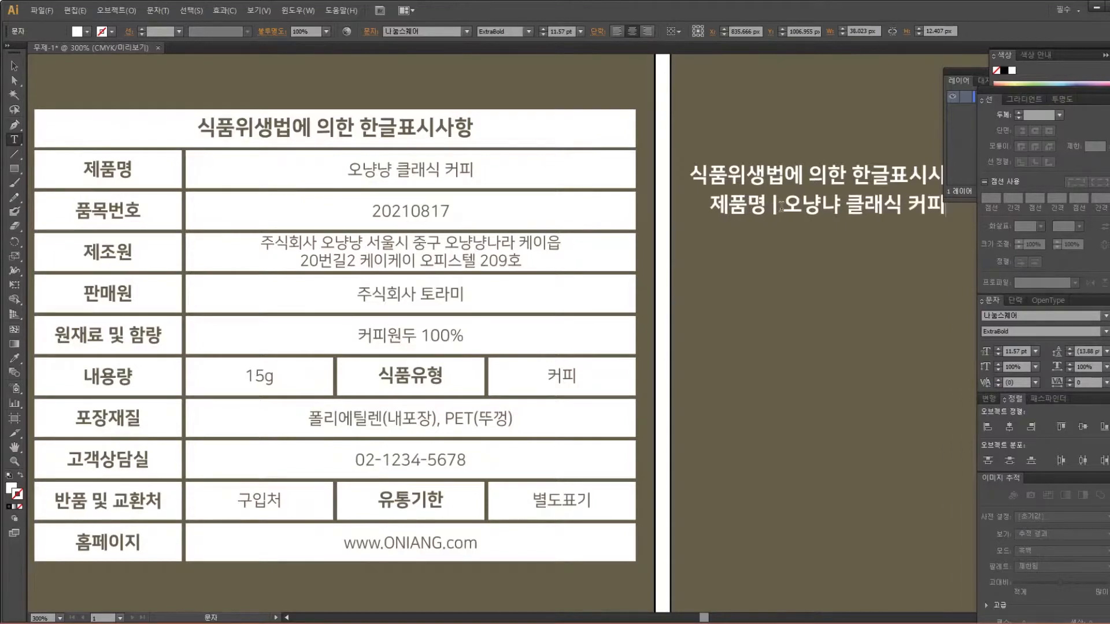
type("ㅇ")
left_click(15, 66)
Add a second line "품목번호 | 20210817" below the product name in the same text object
key("space")
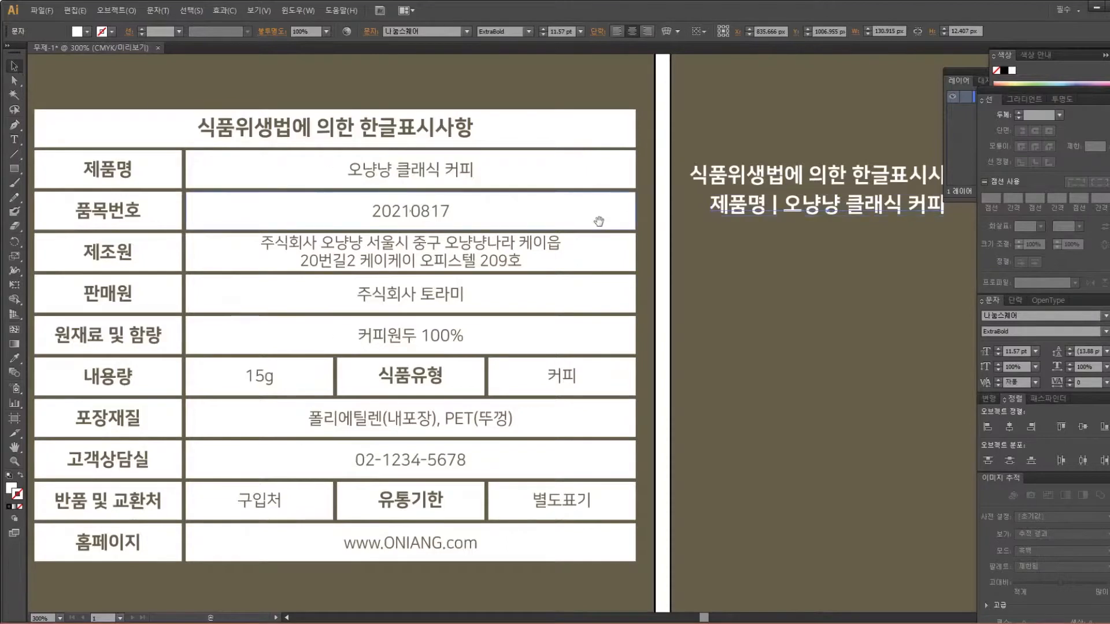
left_click_drag(599, 222, 462, 225)
left_click_drag(688, 212, 833, 210)
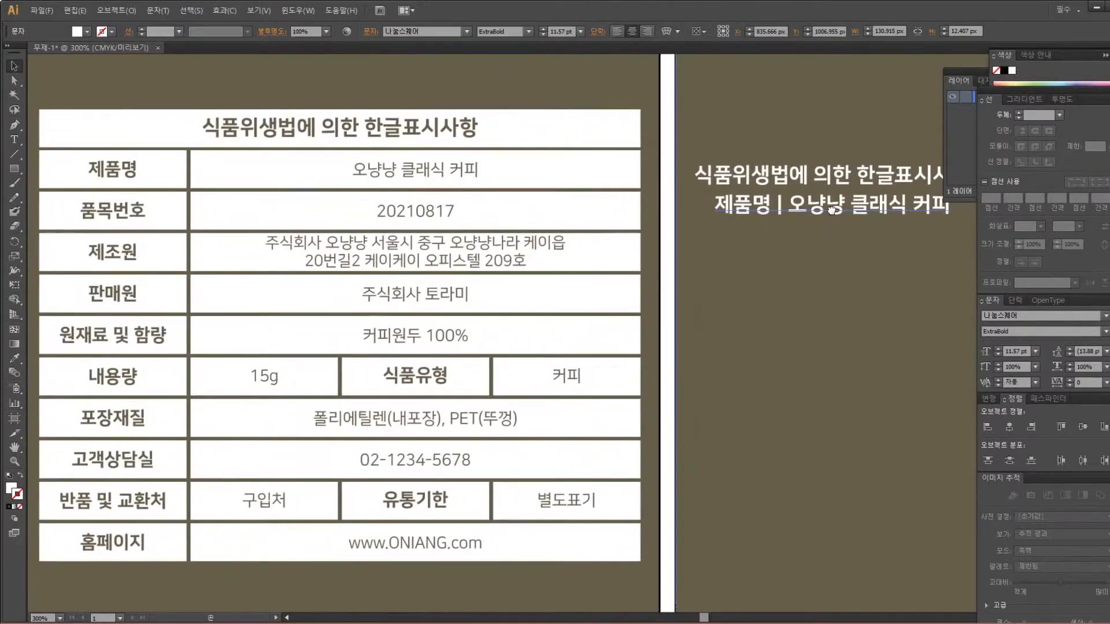
double_click(921, 209)
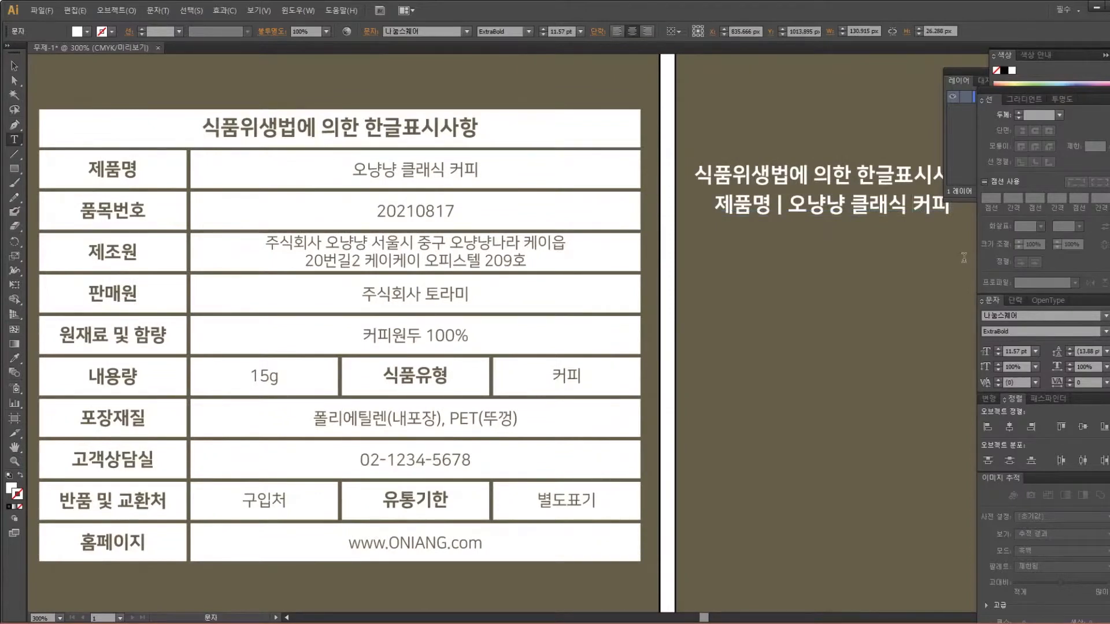
type("품목번호")
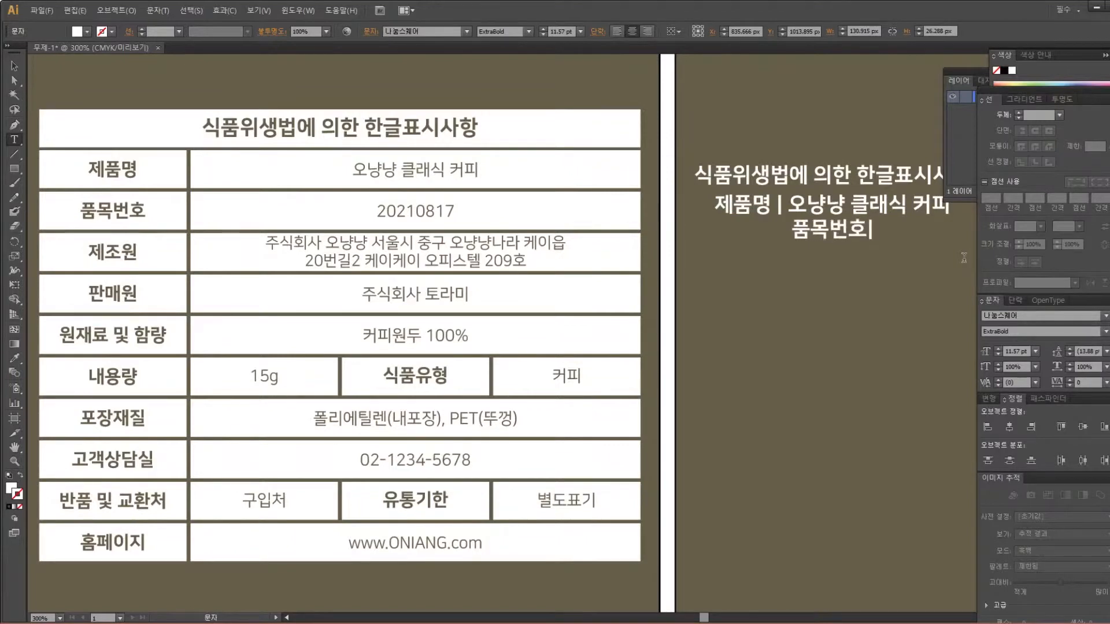
type(" | 20210817")
Add a "제조원 | " line and paste in the manufacturer's name and address copied from the table
key("Return")
type("제조원")
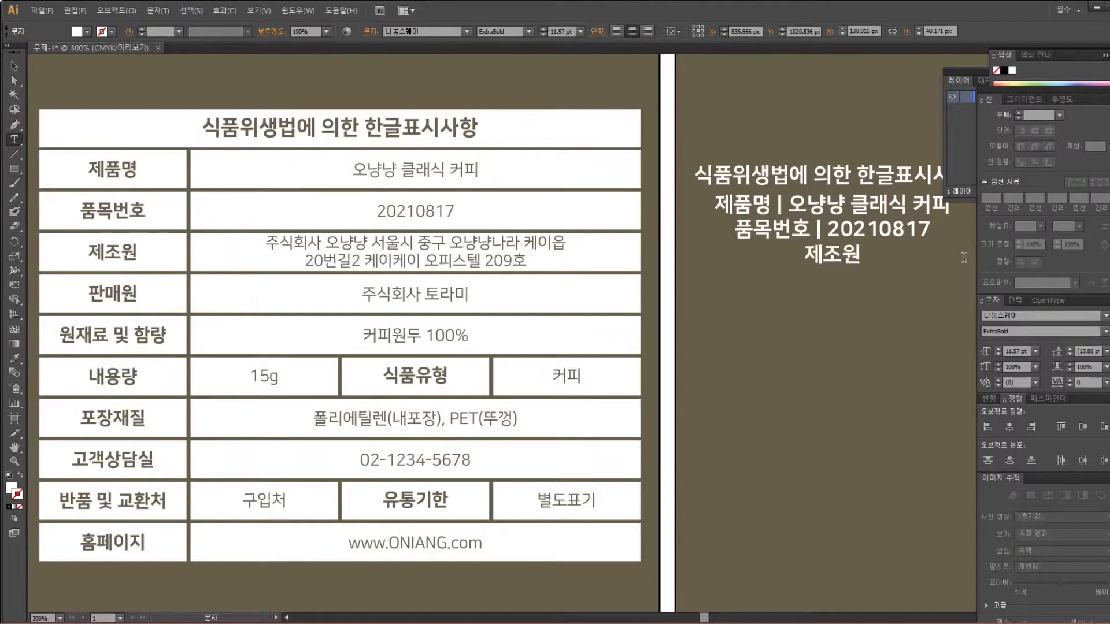
type(" |")
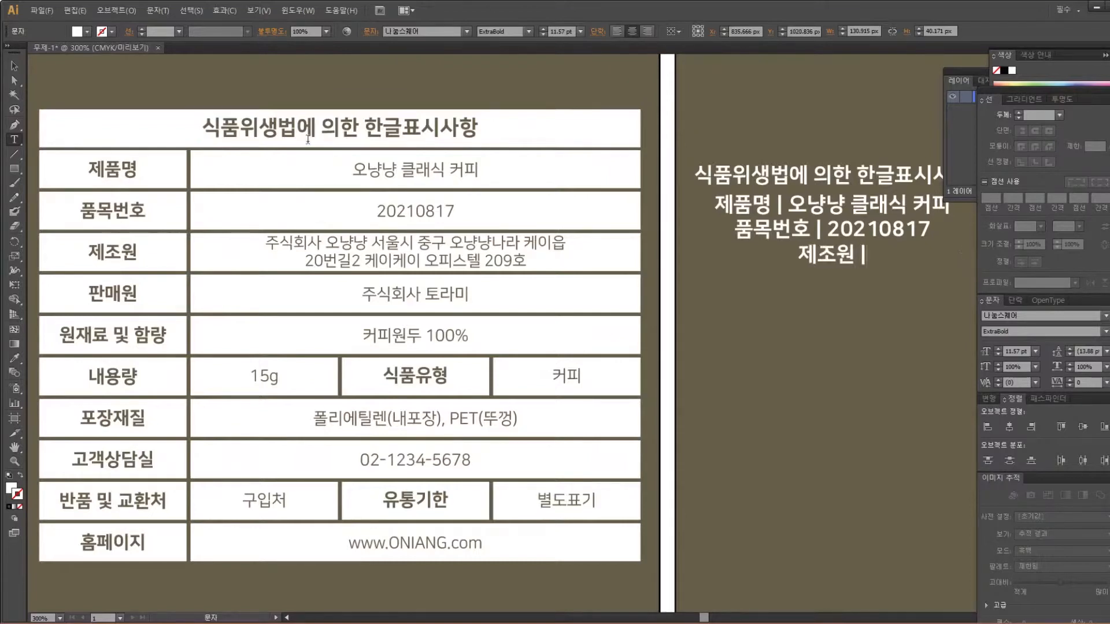
left_click_drag(256, 241, 525, 282)
key("ctrl+c")
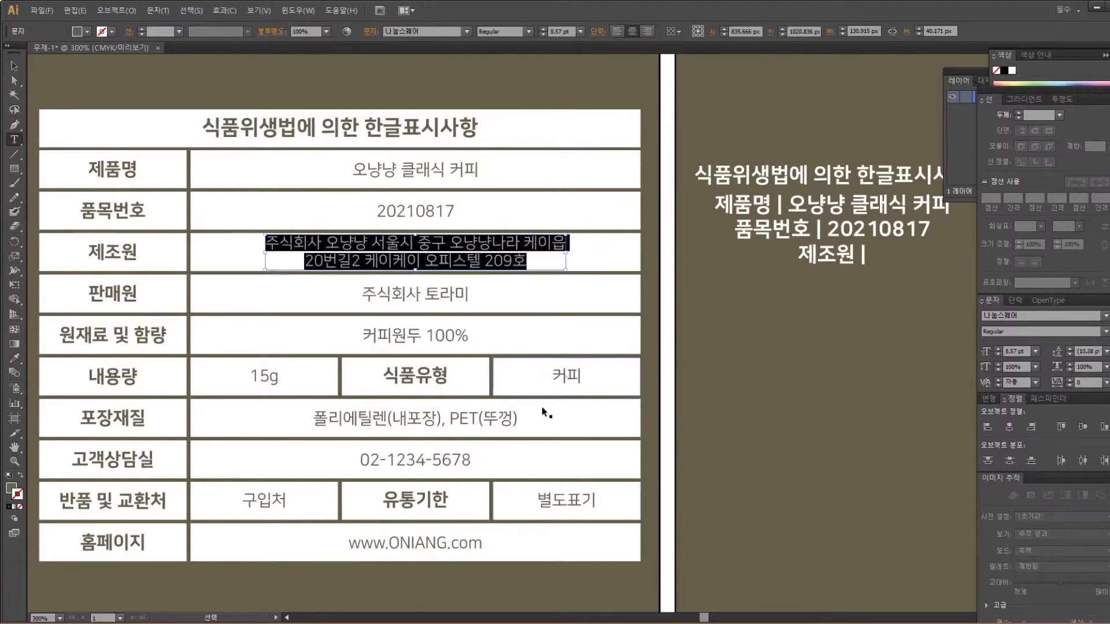
left_click(869, 255)
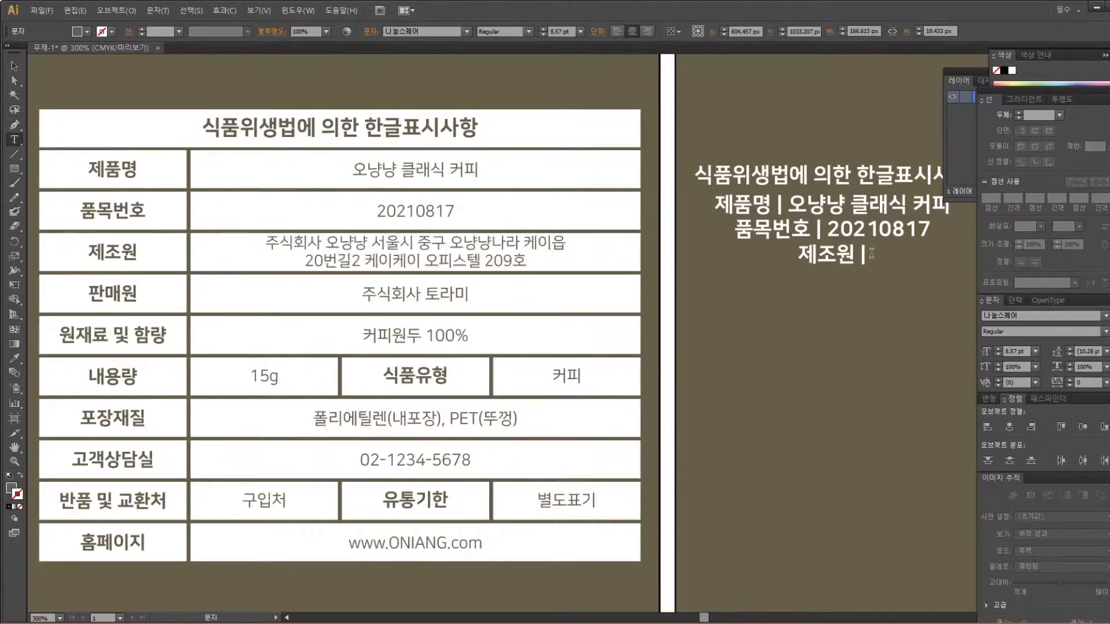
key("ctrl+v")
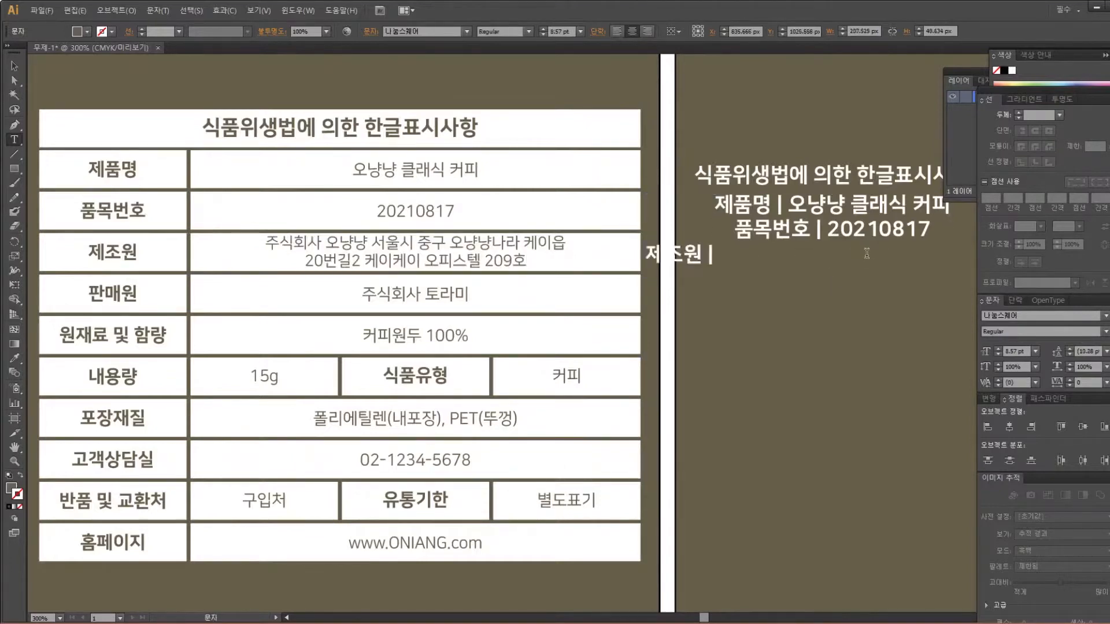
Match the pasted manufacturer text to the white ExtraBold style of the 제품명 line using the Eyedropper
left_click_drag(713, 252, 945, 276)
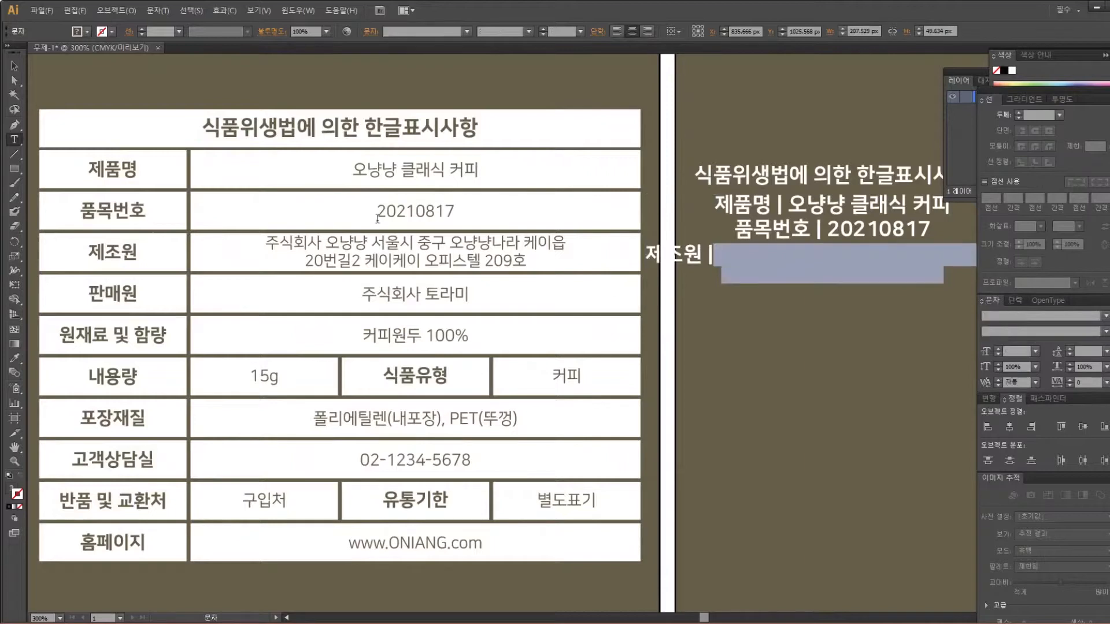
left_click(15, 358)
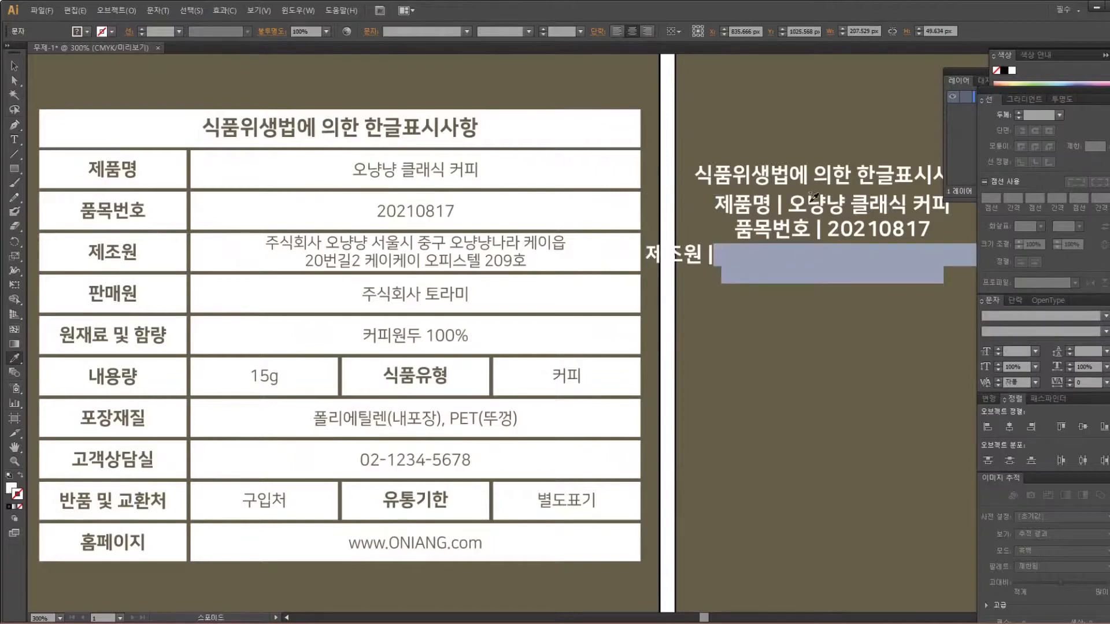
left_click(812, 200)
left_click(15, 65)
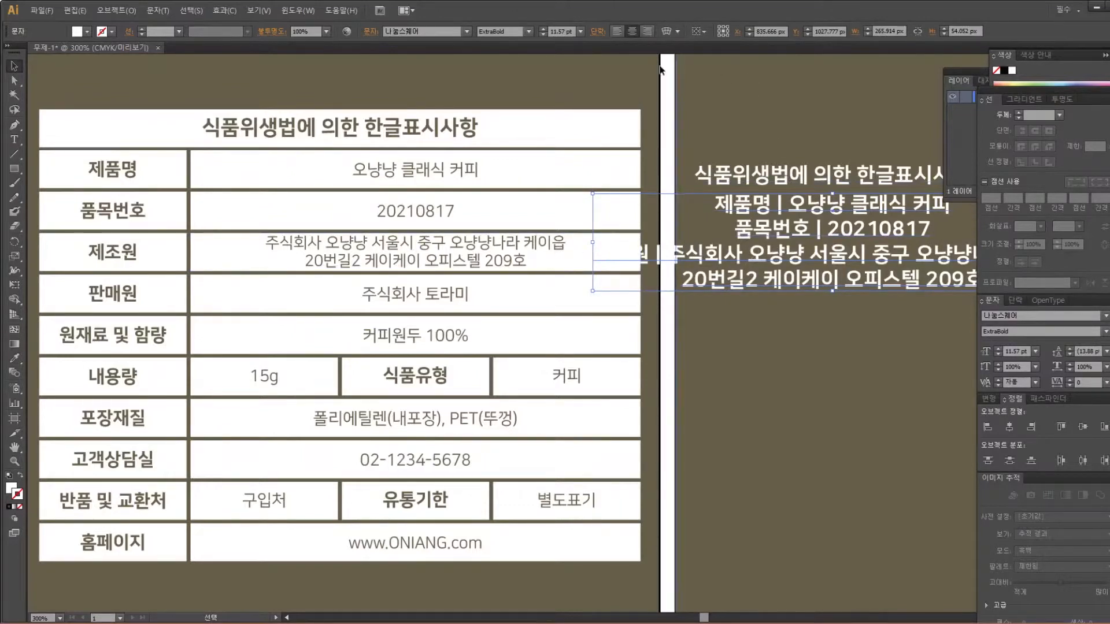
Left-align the product information paragraph and move it flush with the heading's left edge
left_click(618, 34)
left_click_drag(869, 214, 762, 217)
scroll(538, 294, "right", 5)
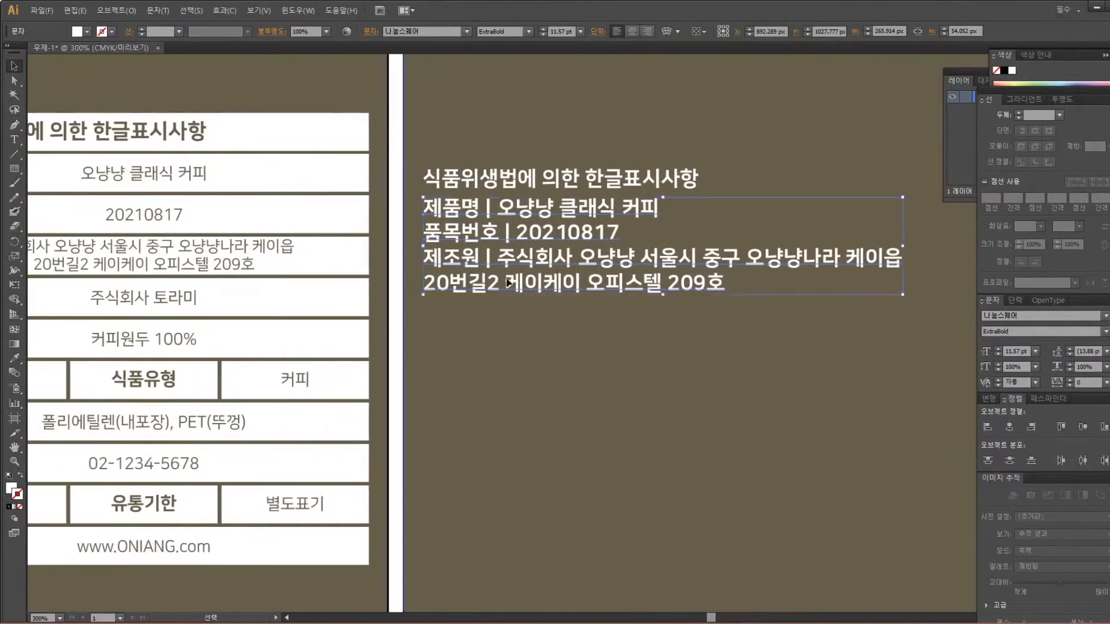
Remove the line break inside the manufacturer address so the 제조원 entry runs on one line
double_click(723, 283)
left_click_drag(725, 283, 428, 282)
double_click(427, 282)
left_click(425, 284)
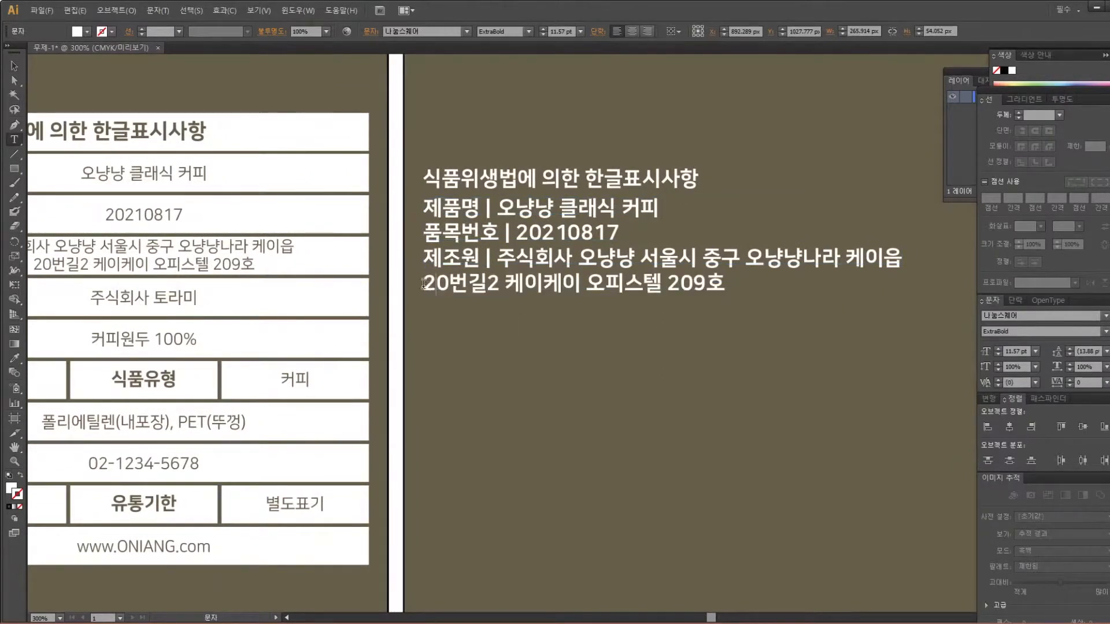
key("BackSpace")
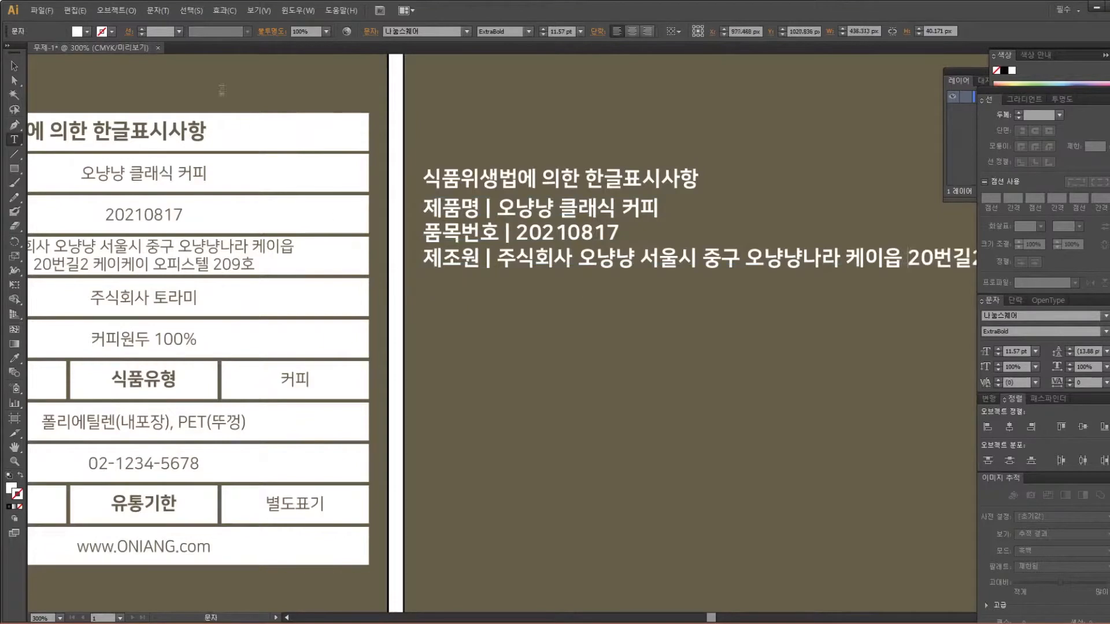
left_click(18, 66)
Add the line "판매원 | 주식회사 토라미" below the manufacturer entry
left_click_drag(436, 248, 721, 225)
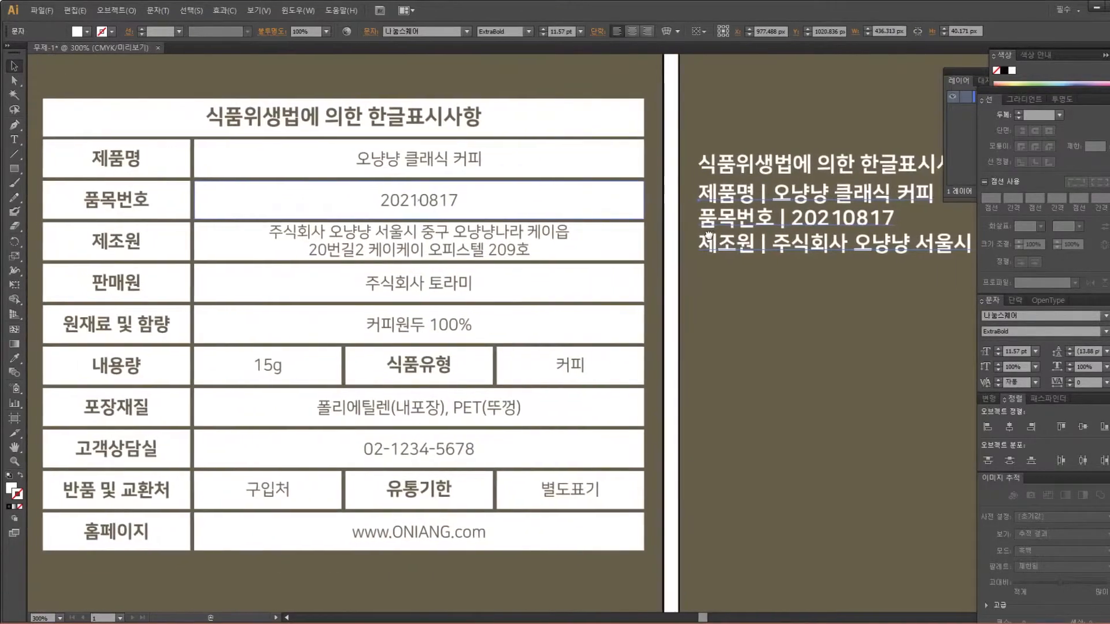
key("t")
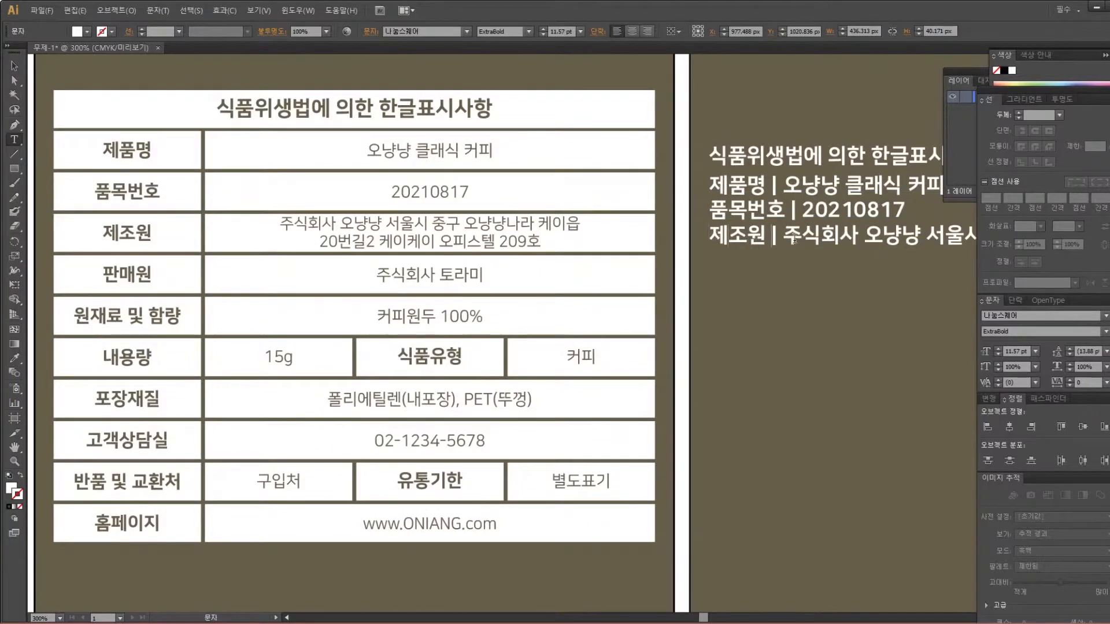
scroll(795, 240, "right", 7)
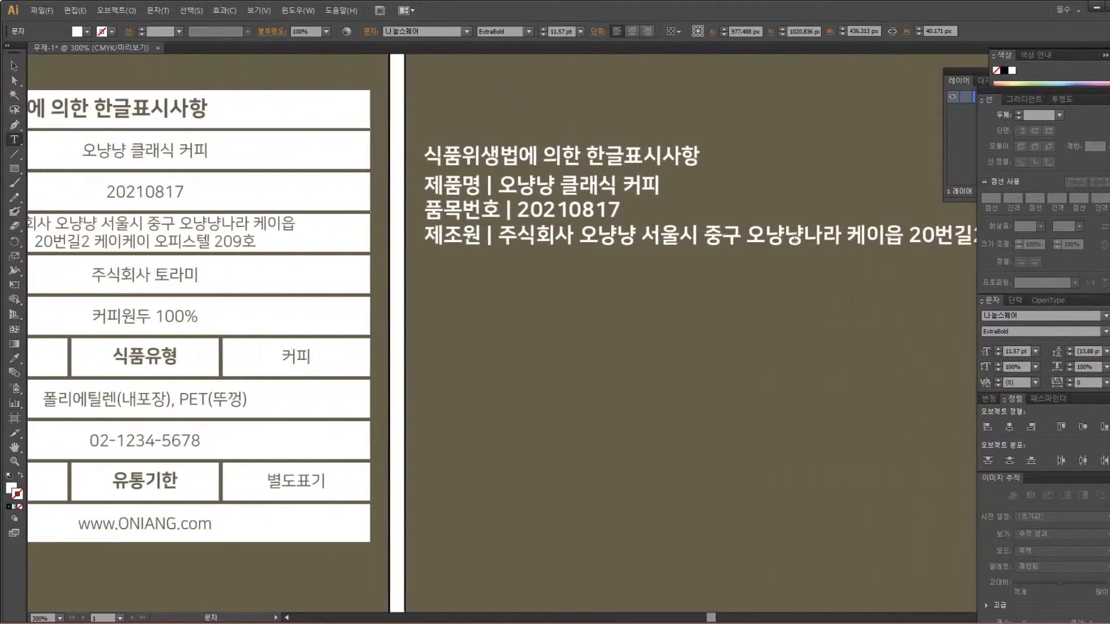
key("Return")
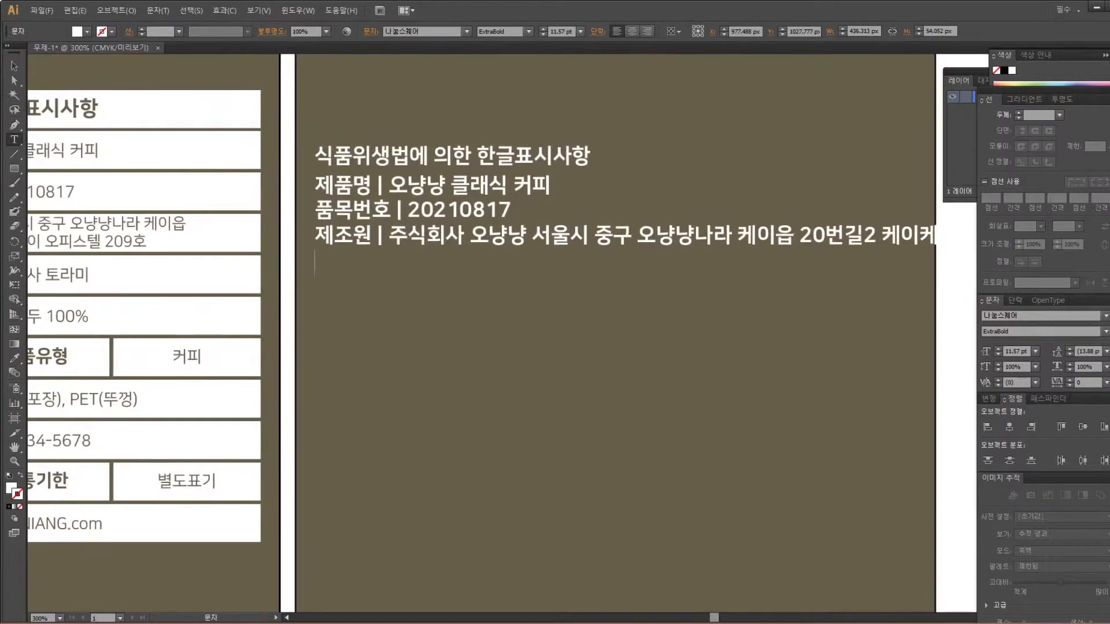
left_click_drag(714, 617, 701, 618)
type("판매언")
key("BackSpace")
key("BackSpace")
type("원 |")
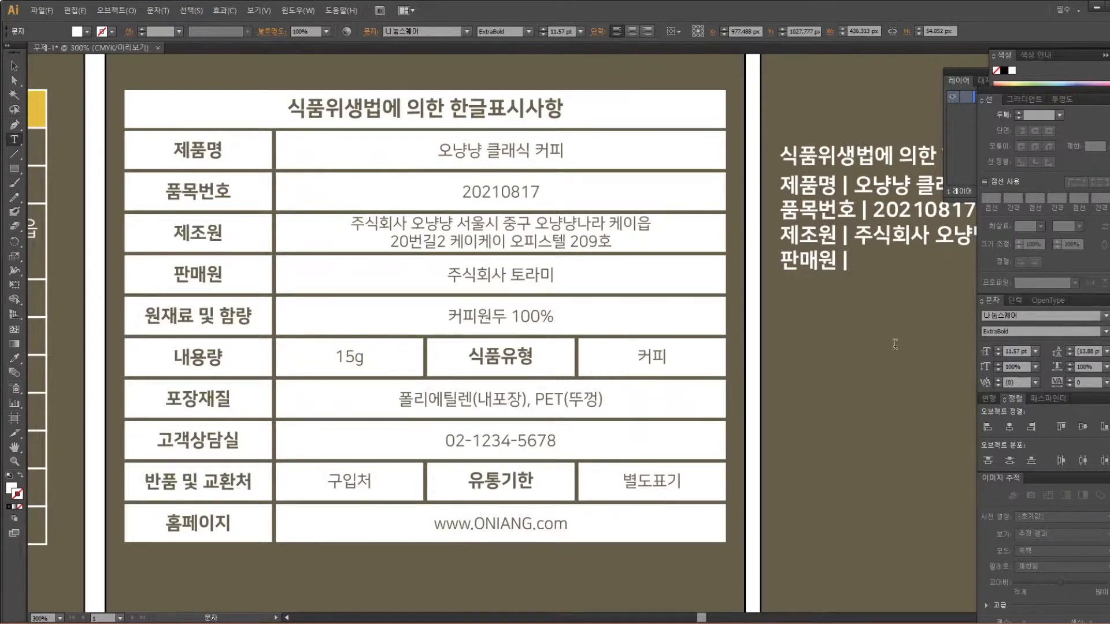
type("주식회")
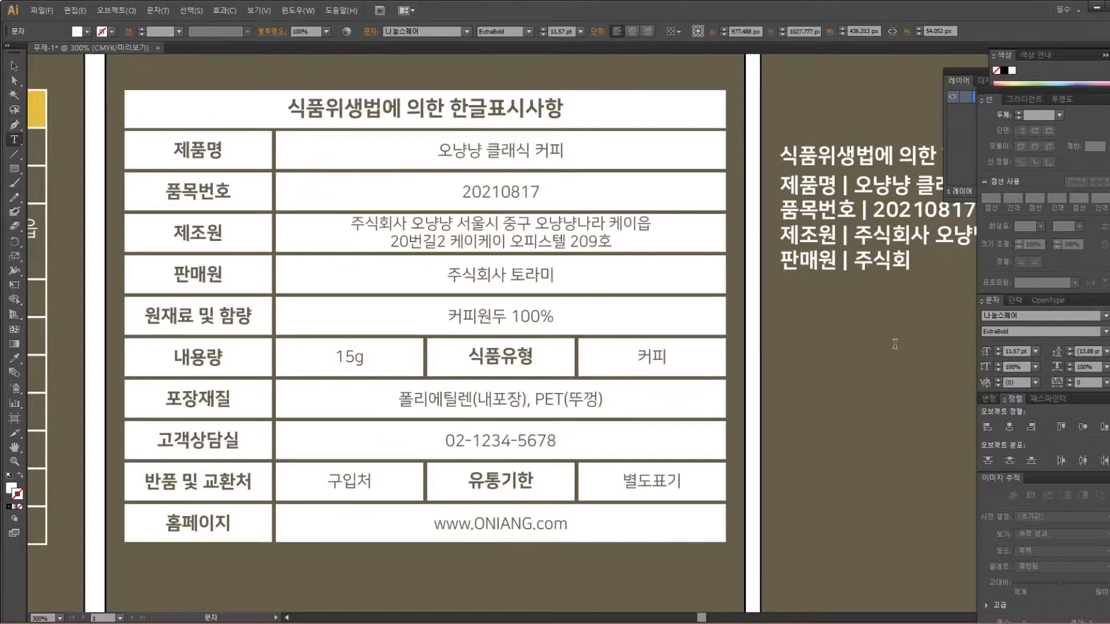
type("사 토라")
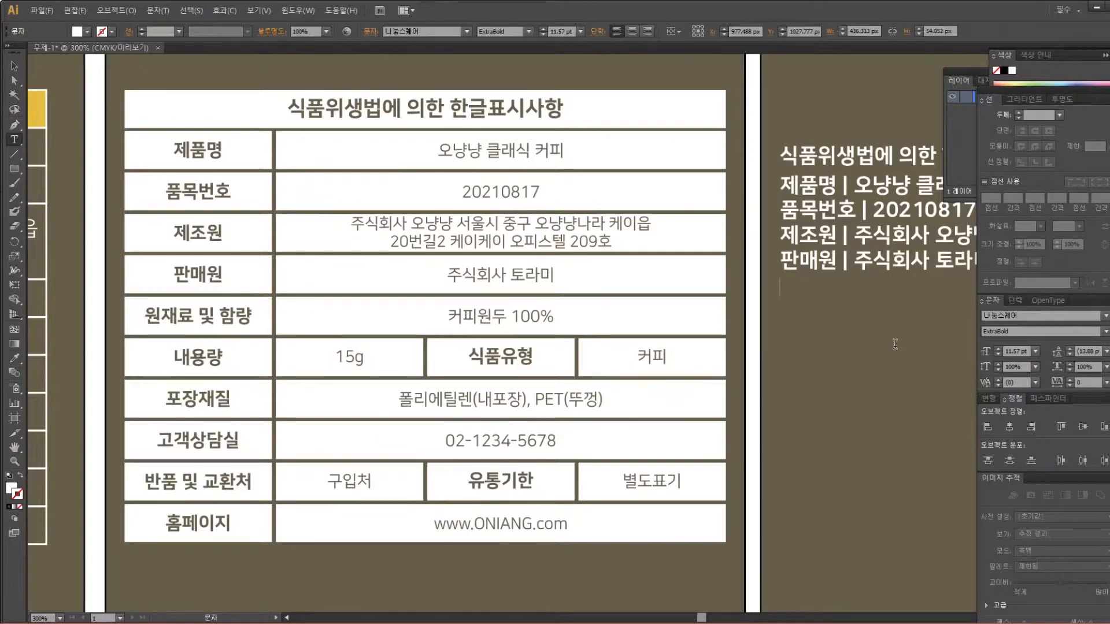
Add the ingredient line "원재료 및 함량" with the coffee bean content from the table, below the seller entry
type("미원재료")
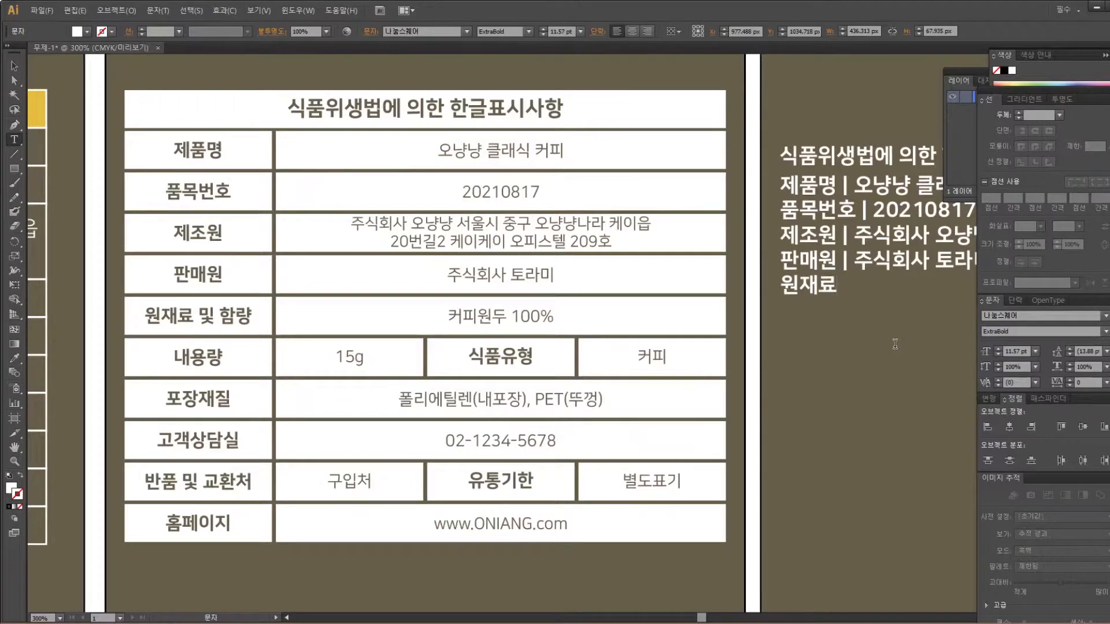
type(" 및 함량")
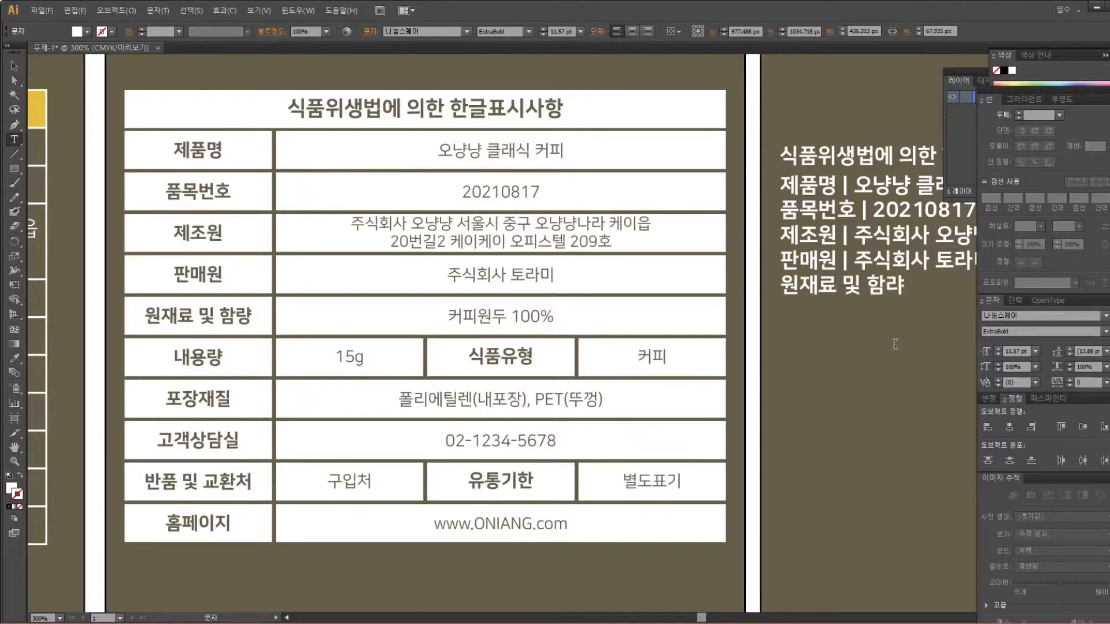
type(" | 커피원")
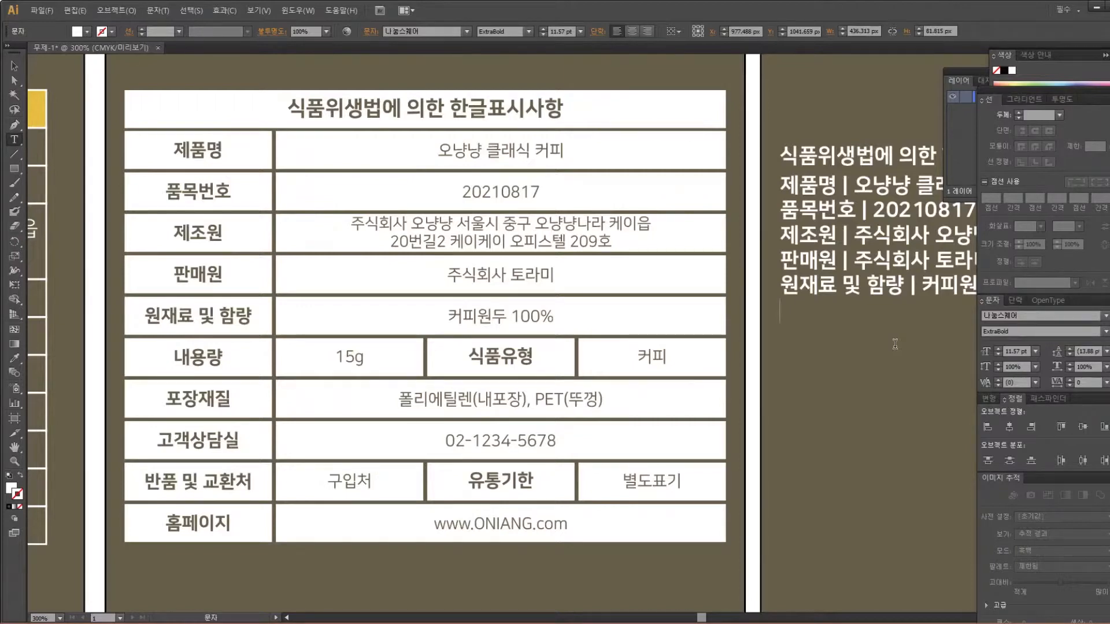
Add the net content line "내용량 | 15g" below the ingredient line
type("내용량")
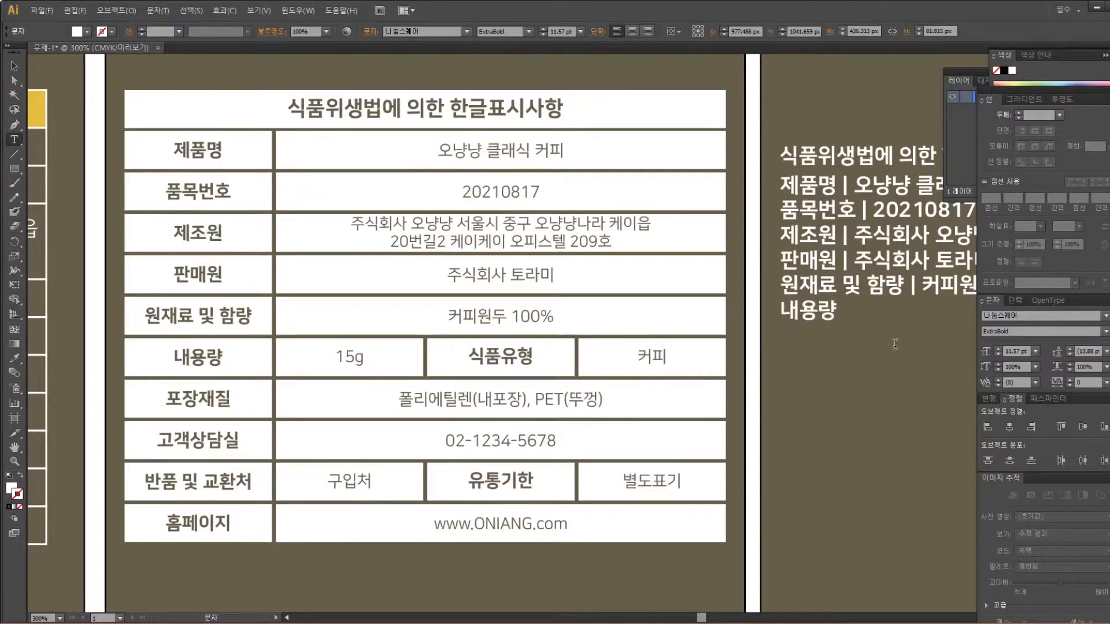
type(" | 15g")
key("Return")
Add the lines "식품유형 | 커피" and "포장재질 | 폴리에틸렌(내포장).PEt(뚜껑)" below the net content entry
type("식품유형")
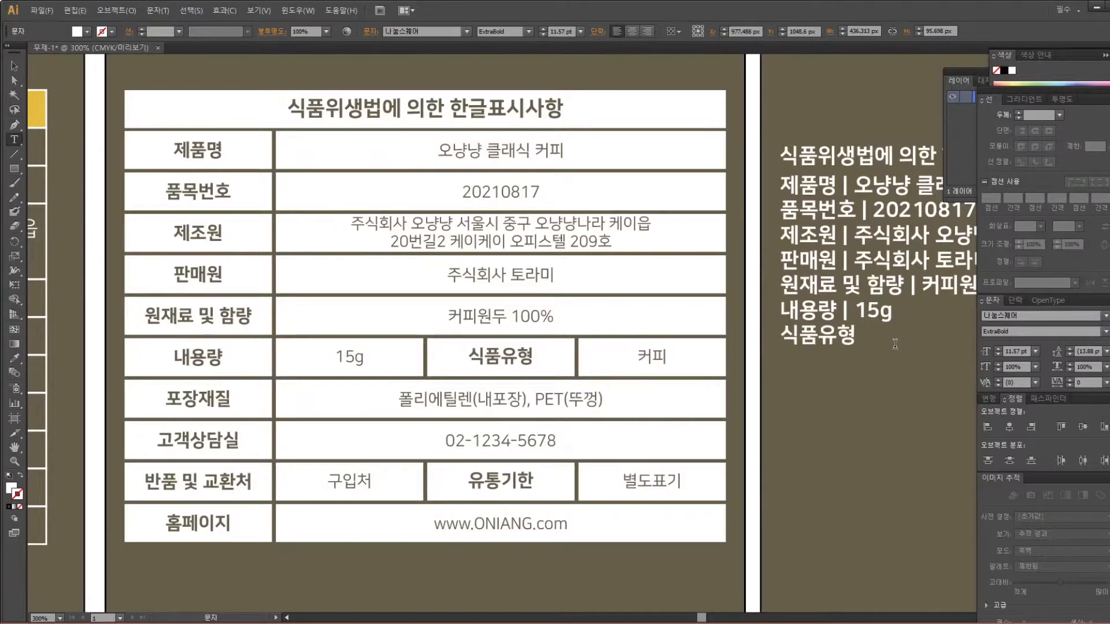
type(" |")
type("zjvl")
key("BackSpace")
key("BackSpace")
key("BackSpace")
key("BackSpace")
type("커피")
key("Return")
type("포장재")
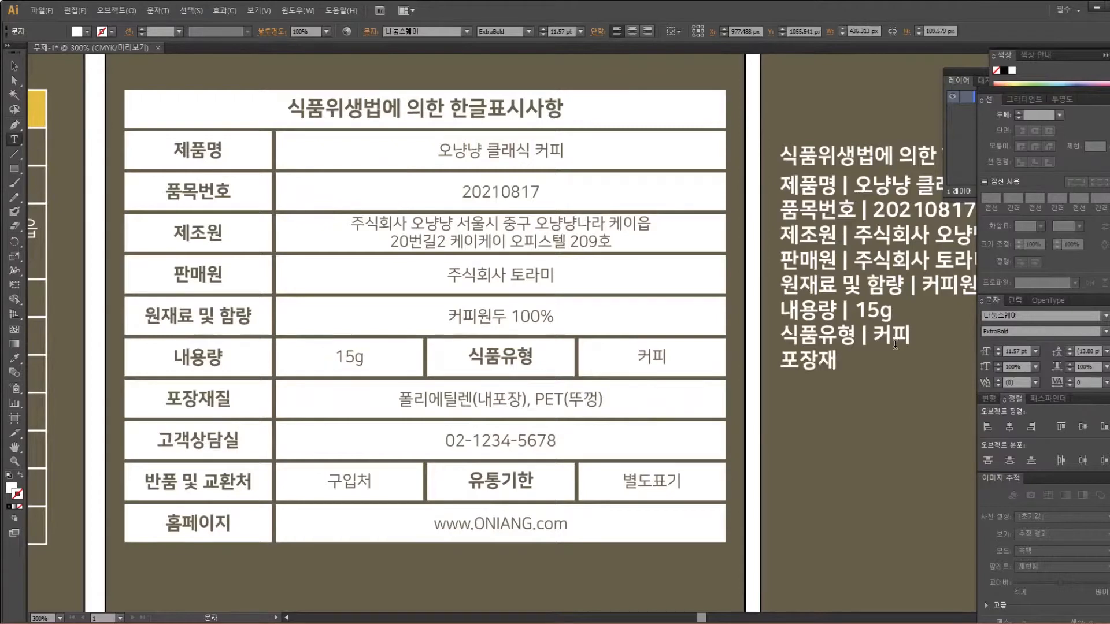
type("질 | 폴리에틸렌(내포")
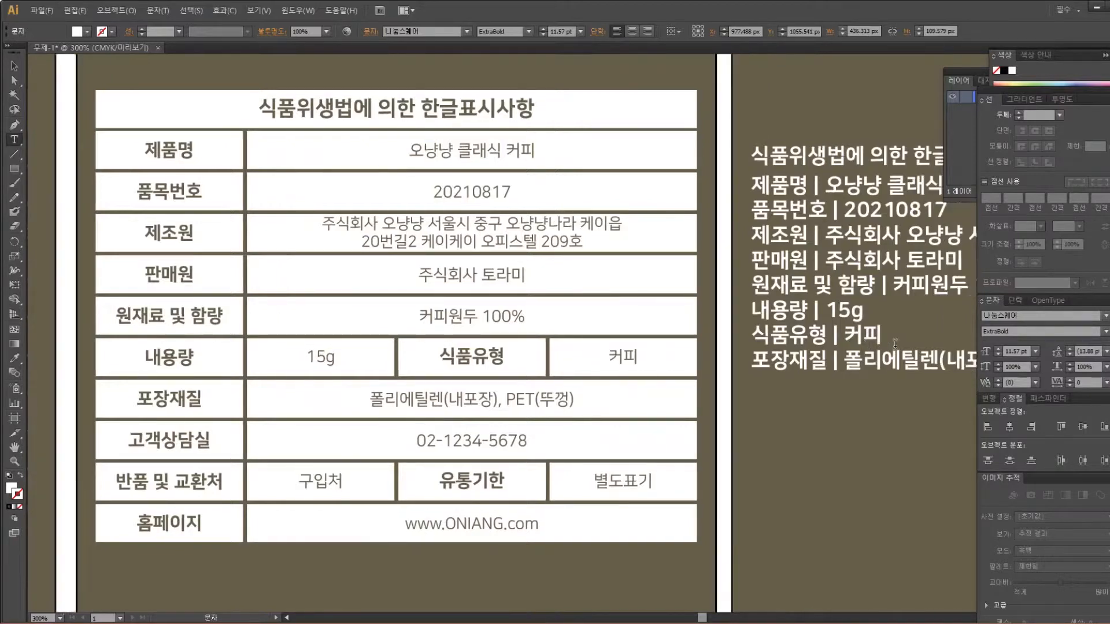
Add the "고객상담실" line with the customer service phone number from the table, hyphenated, below the packaging entry
key("Return")
type("rhr")
key("BackSpace")
key("BackSpace")
key("BackSpace")
type("고객상담ㅅ")
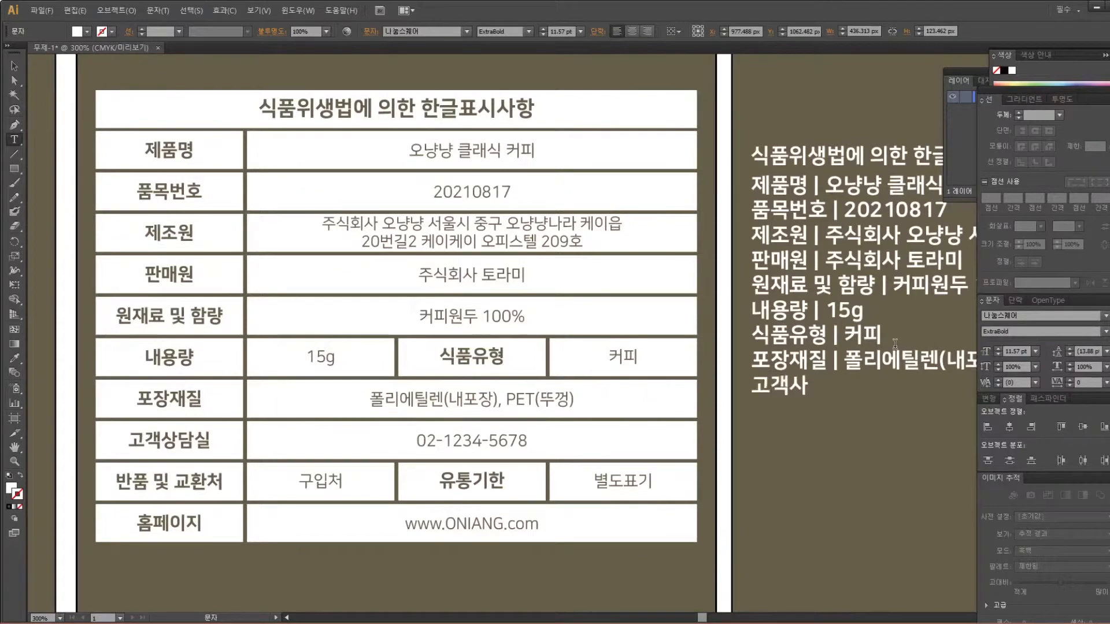
type("ㅣㄹ")
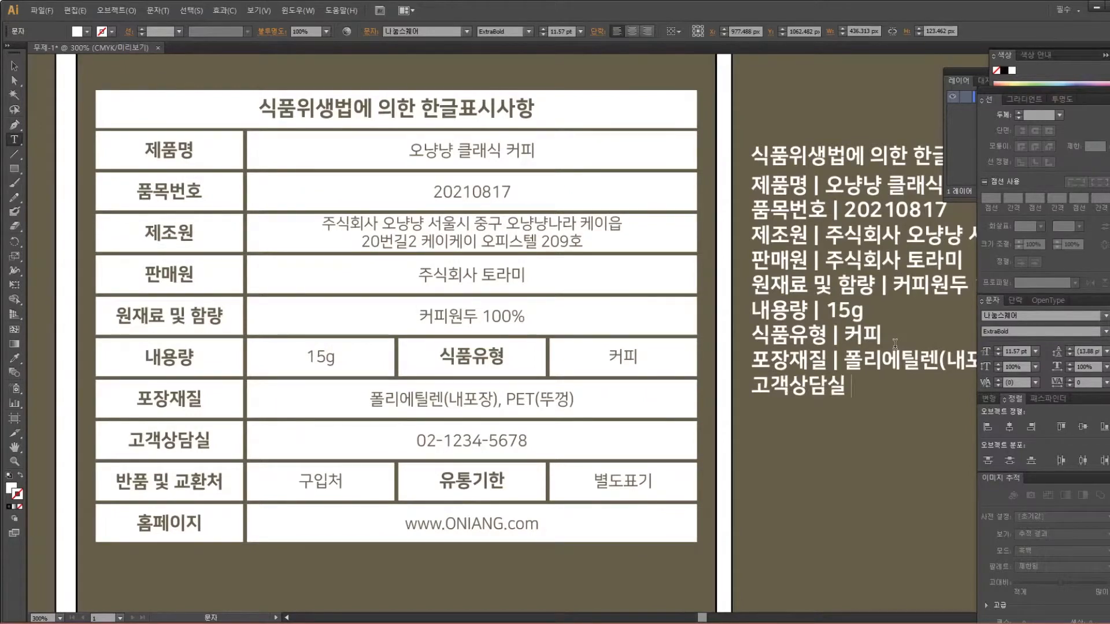
type(" |02-1234567")
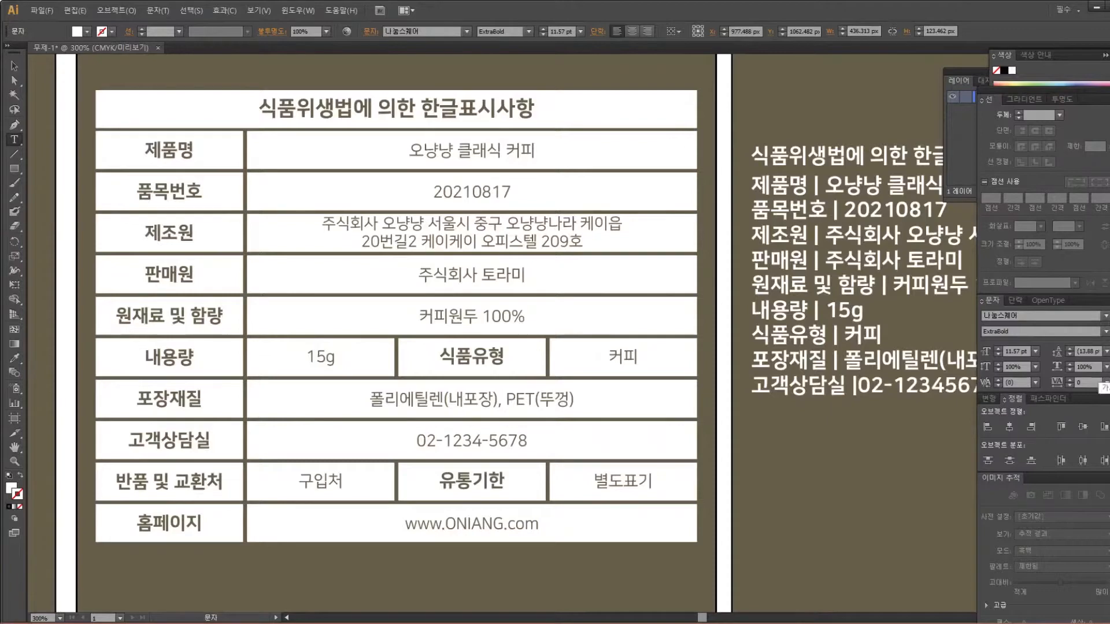
left_click(944, 386)
type("-")
key("End")
Add the lines "반품 및 교환처 | 구입처" and "유통기한 | 별도표기", and put a space before the customer service number
key("Return")
type("반품")
type(" 및 ㄱ")
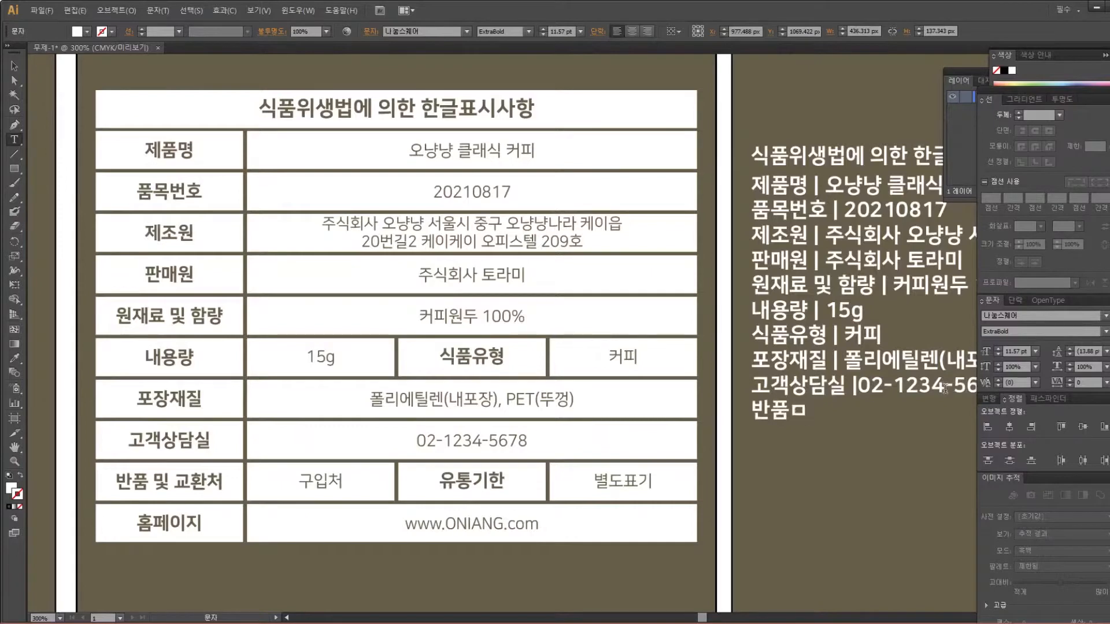
type("교환처")
key("Up")
key("Left")
type("교환처")
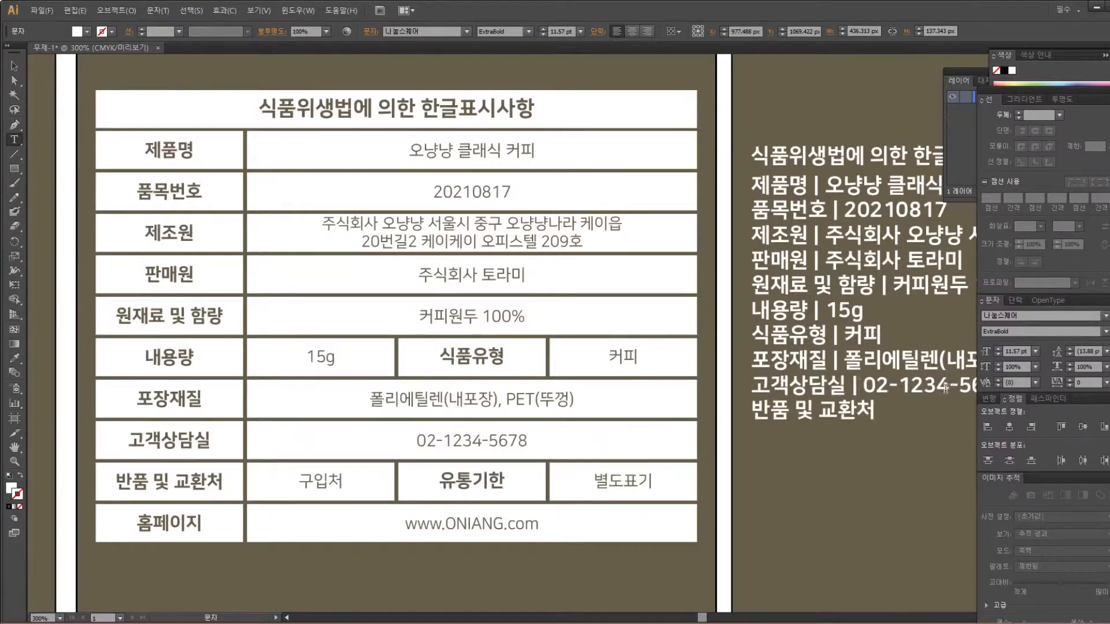
type(" | 구입처")
key("Return")
type("유통기한 |별도표기")
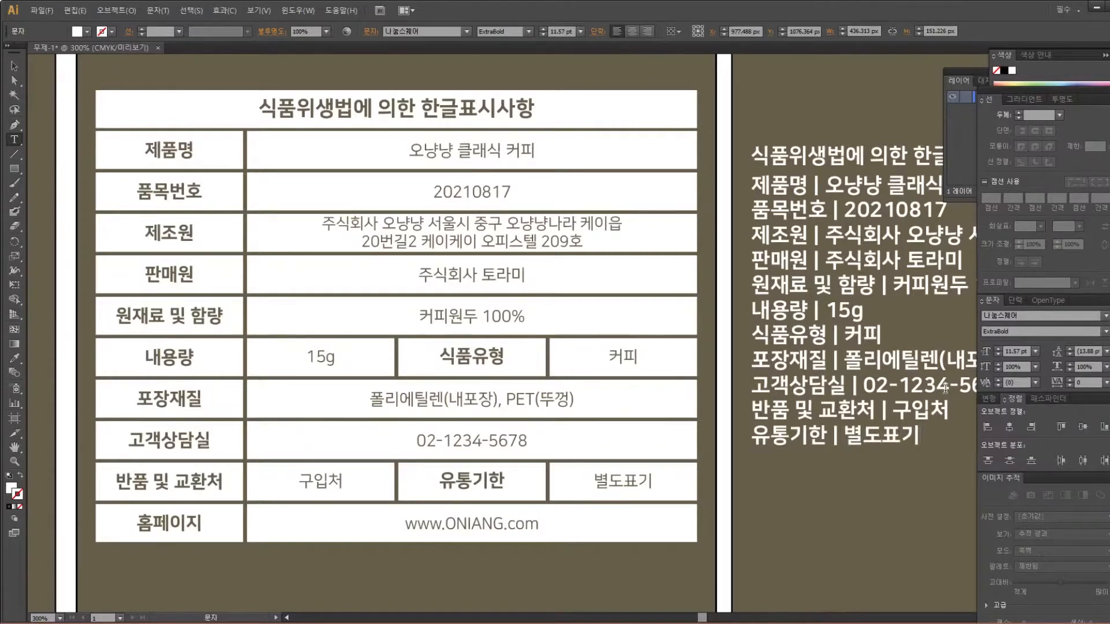
key("Return")
type("홈페이지 | ")
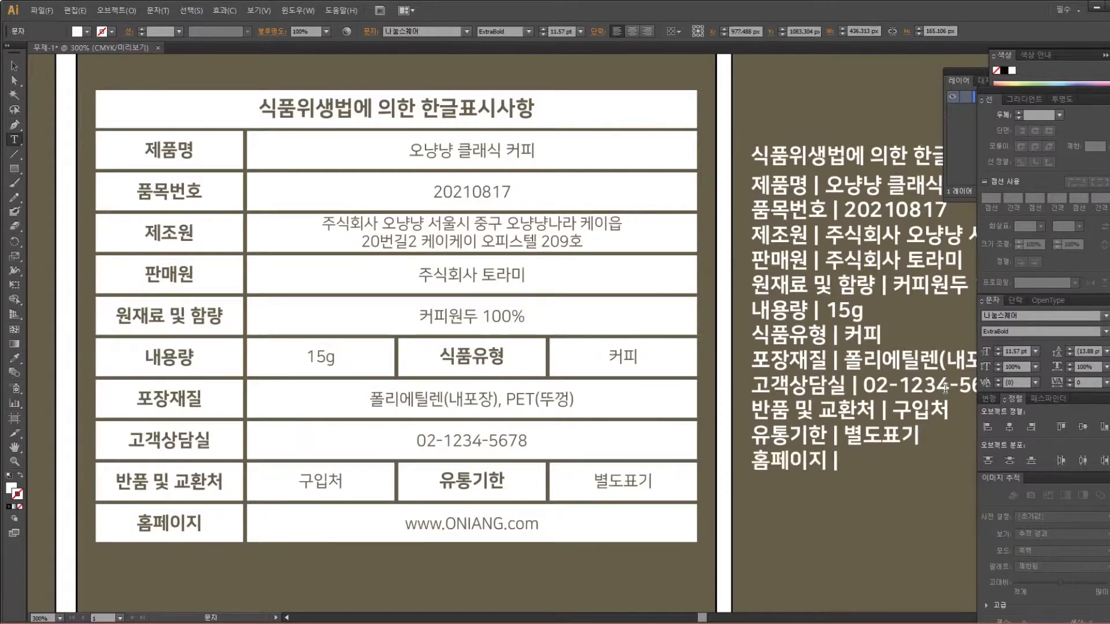
type("w")
key("BackSpace")
type("www.oni")
key("BackSpace")
key("BackSpace")
key("BackSpace")
type("OM")
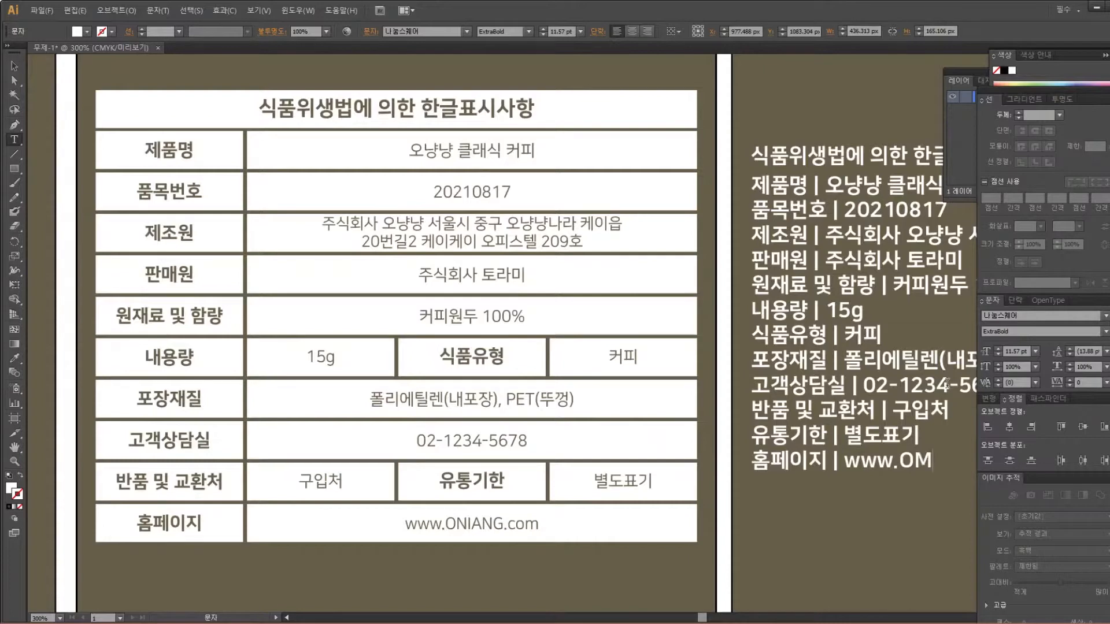
key("BackSpace")
type("NIANG")
left_click(14, 65)
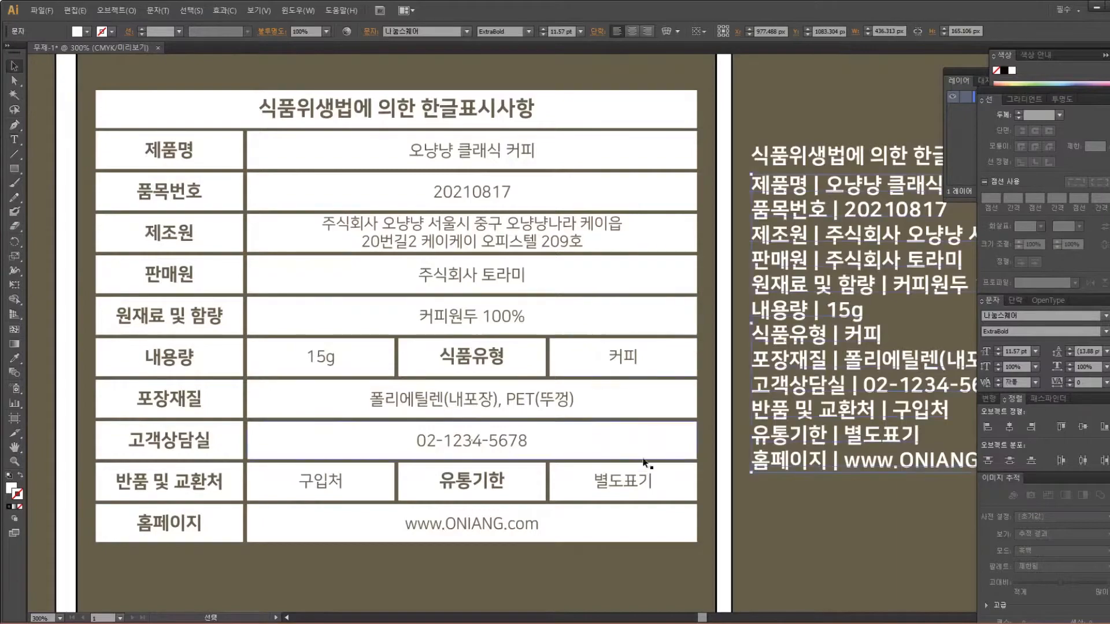
Break the manufacturer address onto a second line after 오냥냥나라 so the 제조원 entry fits within the artboard
left_click_drag(834, 490, 639, 489)
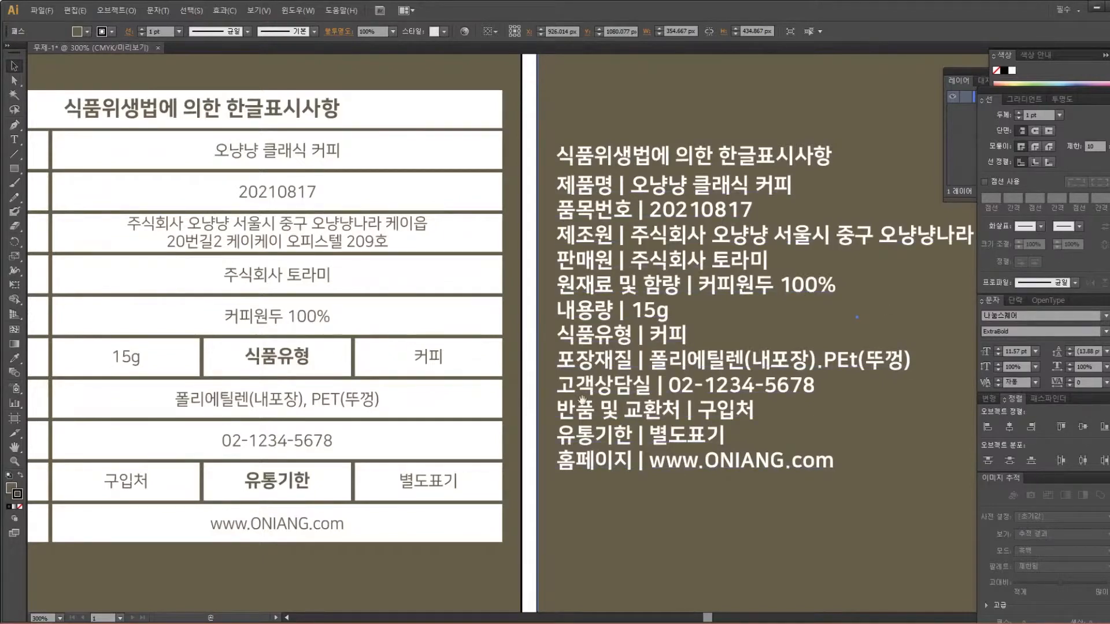
left_click_drag(713, 350, 477, 371)
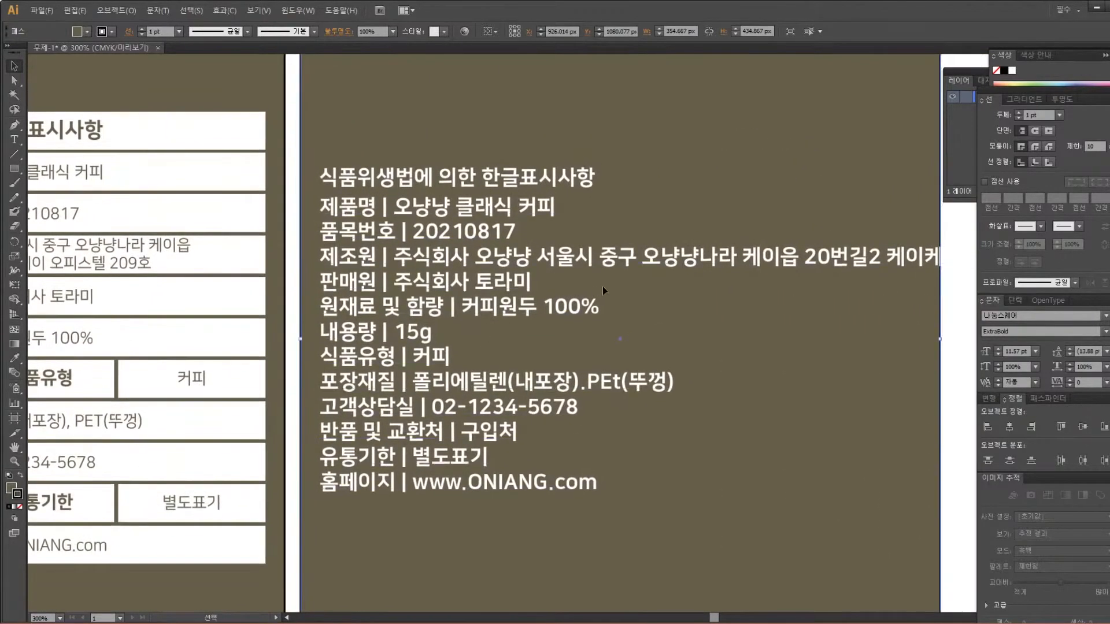
left_click(647, 265)
double_click(675, 264)
triple_click(738, 251)
left_click(743, 251)
key("BackSpace")
key("Return")
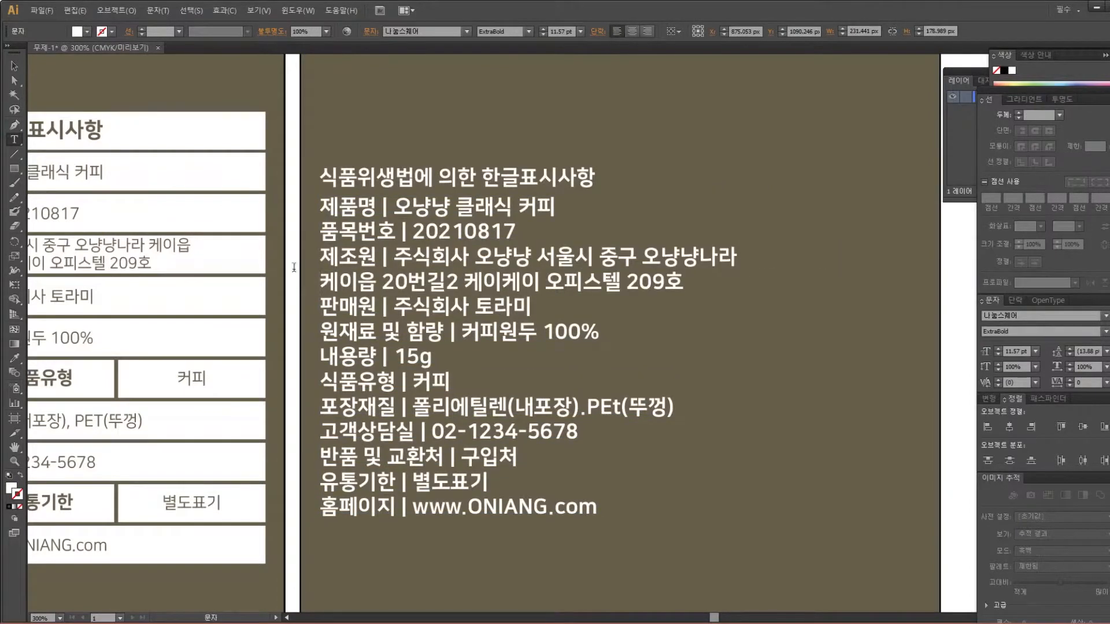
Move the heading and the product information paragraph together slightly right, further in from the brown background's left edge
left_click(14, 66)
left_click(446, 183)
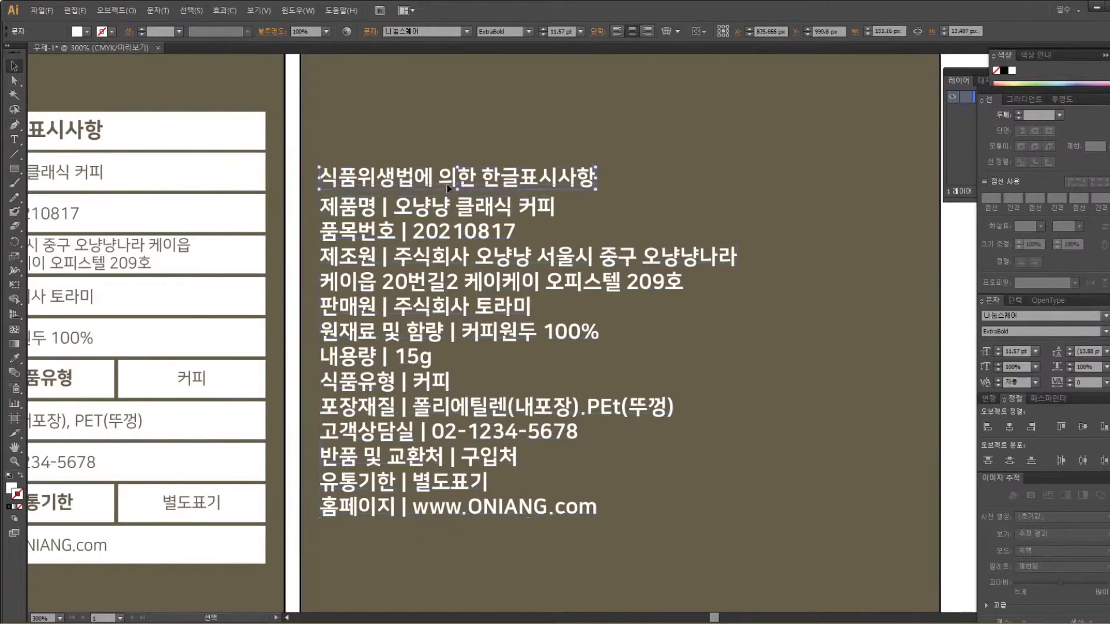
key("ctrl+minus")
key("ctrl+minus")
left_click_drag(580, 301, 386, 232)
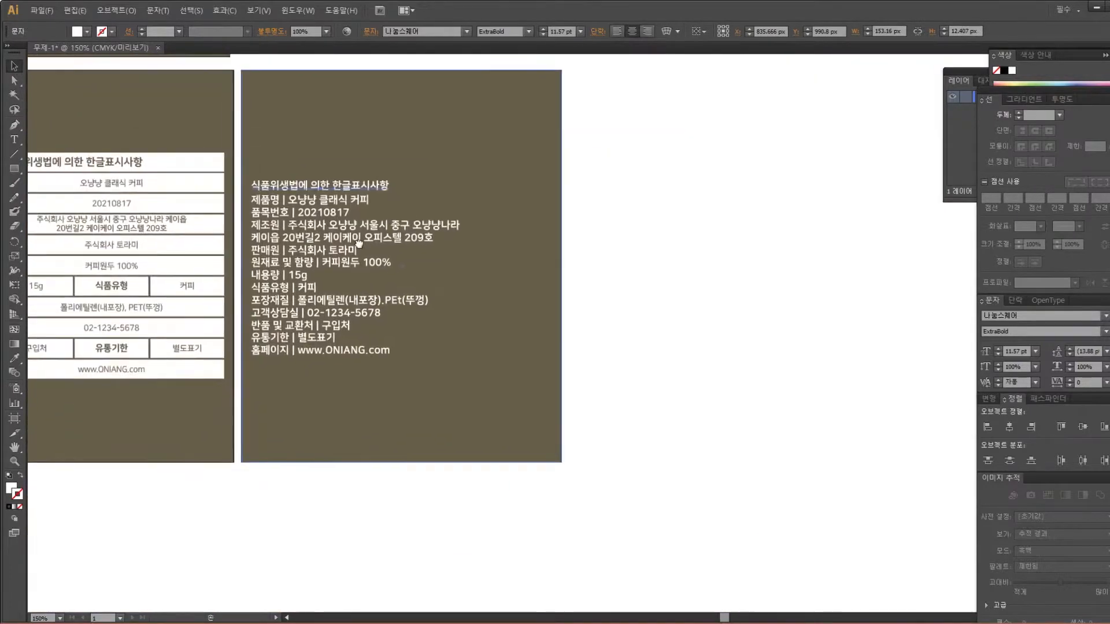
left_click_drag(617, 311, 358, 185)
left_click(355, 156, "shift")
left_click(668, 233)
left_click(346, 218)
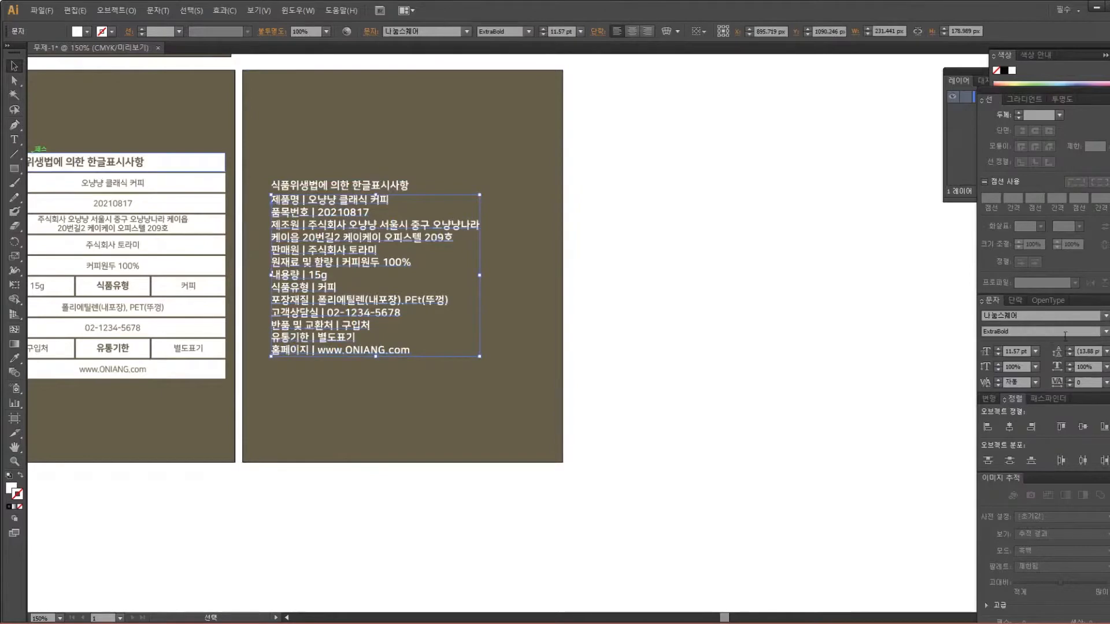
left_click(1106, 336)
left_click(1059, 362)
left_click(1057, 367)
left_click(1105, 332)
left_click(1073, 382)
left_click(637, 294)
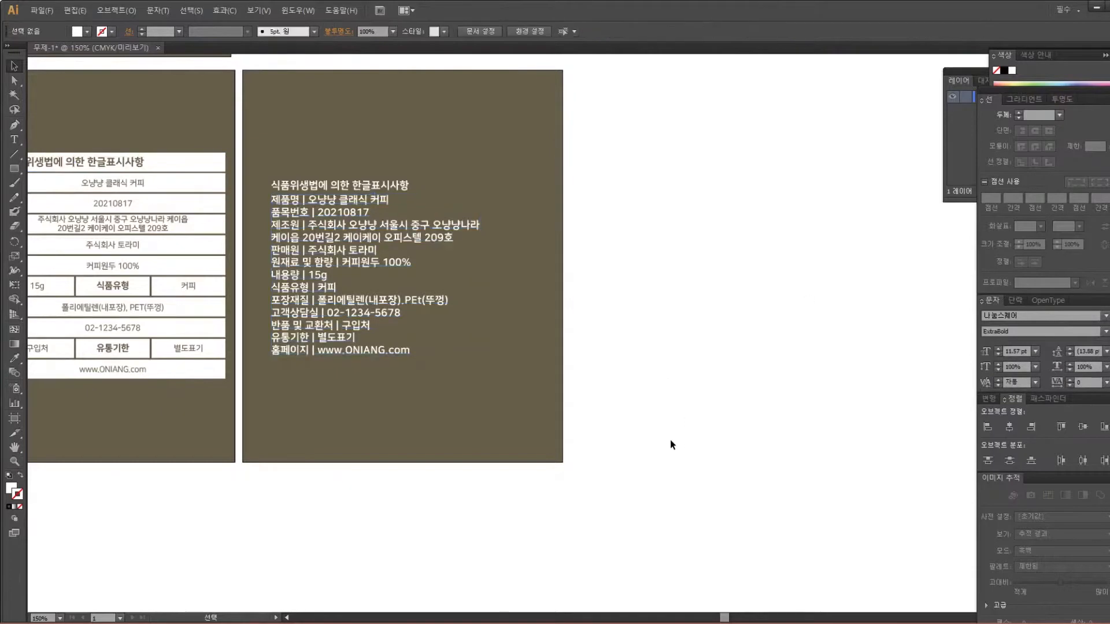
Duplicate the brown background with its heading and product information text beside the original on the right
left_click_drag(609, 414, 618, 234)
scroll(761, 206, "right", 5)
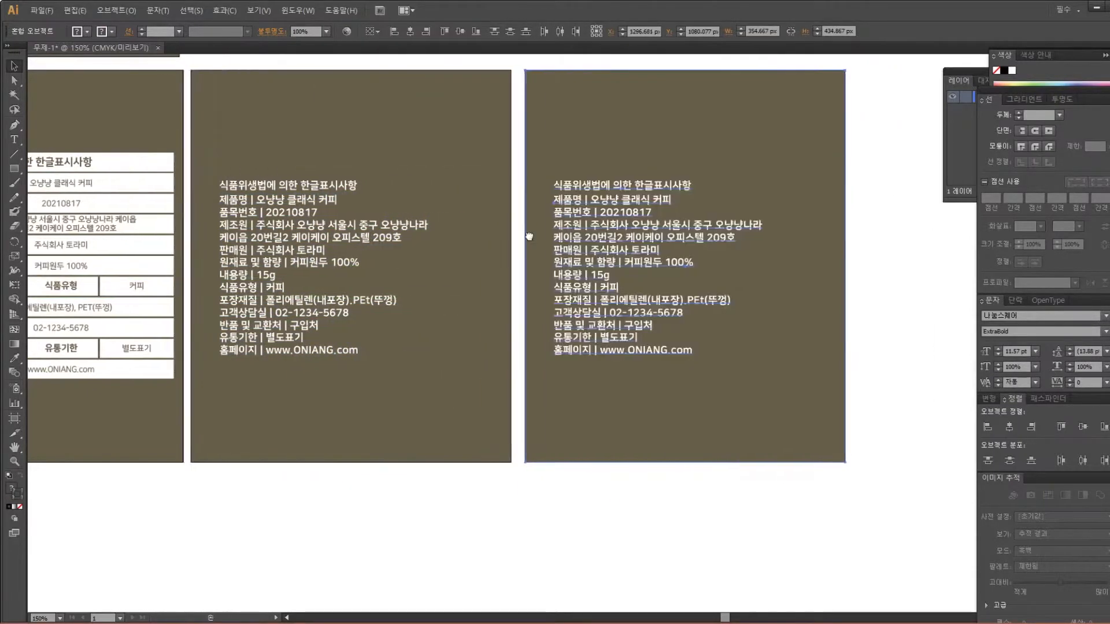
left_click(787, 201)
Set the product name value "오냥냥 클래식 커피" in the duplicated list to the Regular weight
key("ctrl+plus")
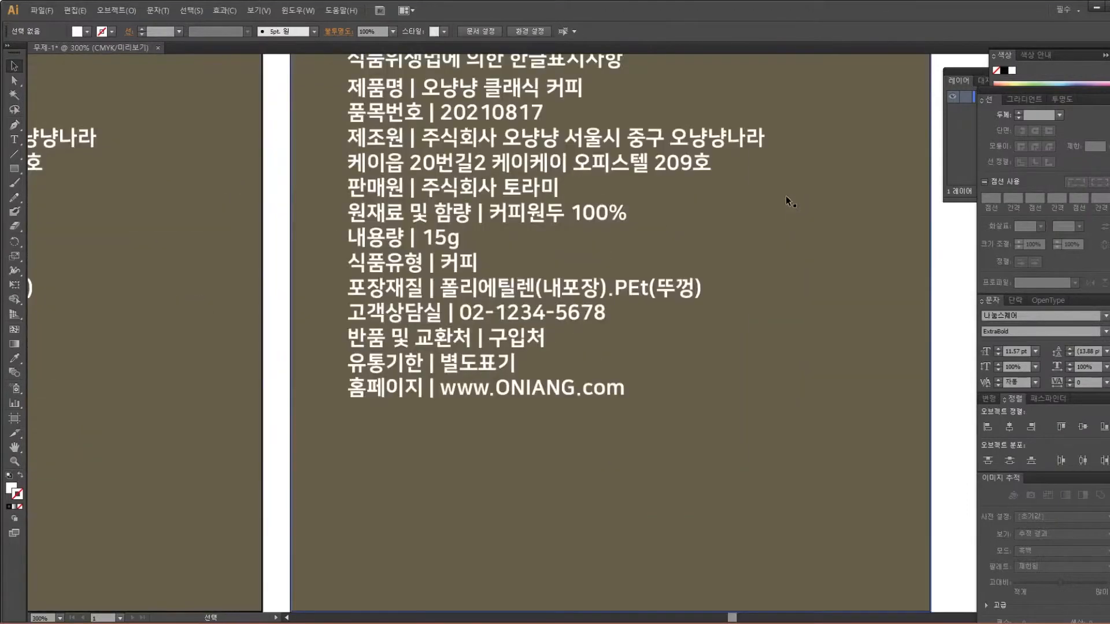
left_click_drag(604, 235, 518, 313)
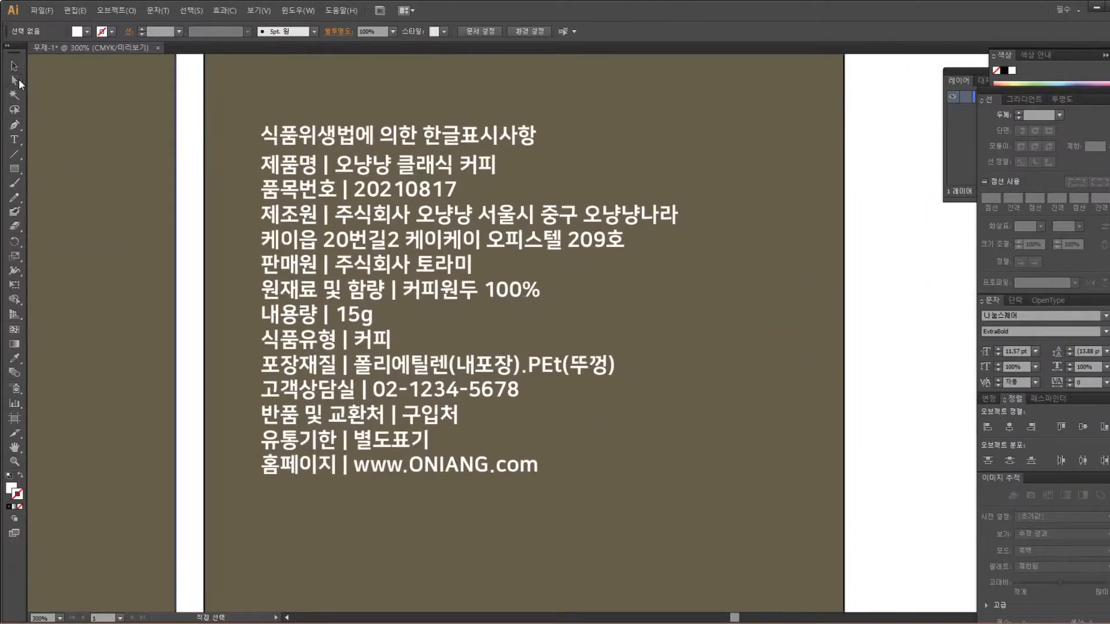
key("t")
left_click(347, 173)
triple_click(348, 166)
left_click(485, 164)
left_click_drag(344, 167, 663, 170)
left_click(1106, 331)
left_click(1077, 352)
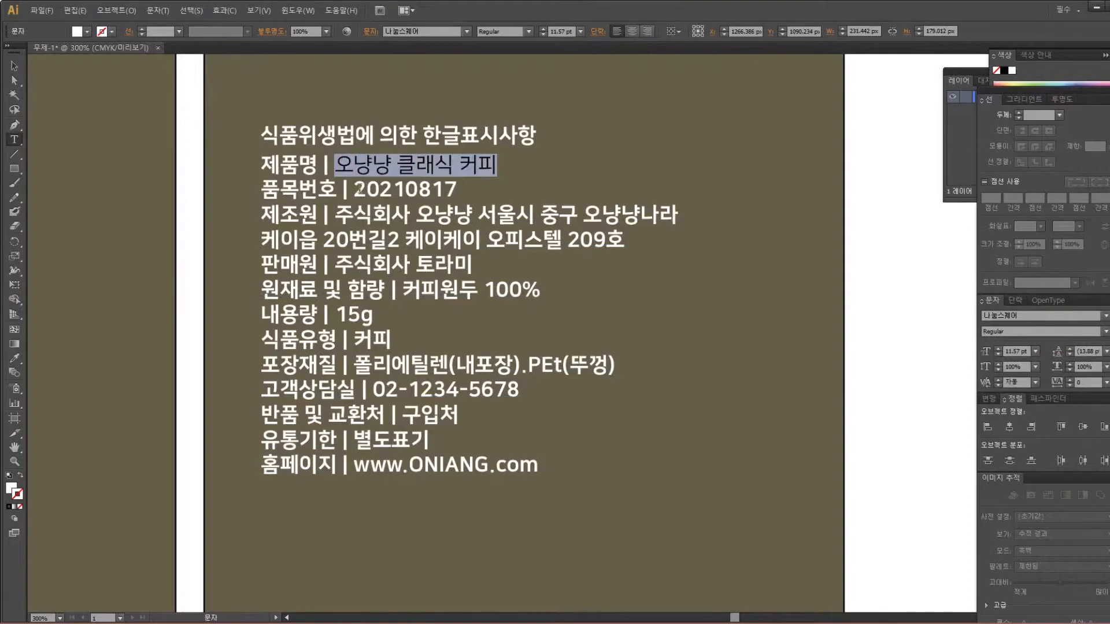
Set the 품목번호 value and the two-line 제조원 value to the Regular weight
left_click_drag(356, 188, 495, 188)
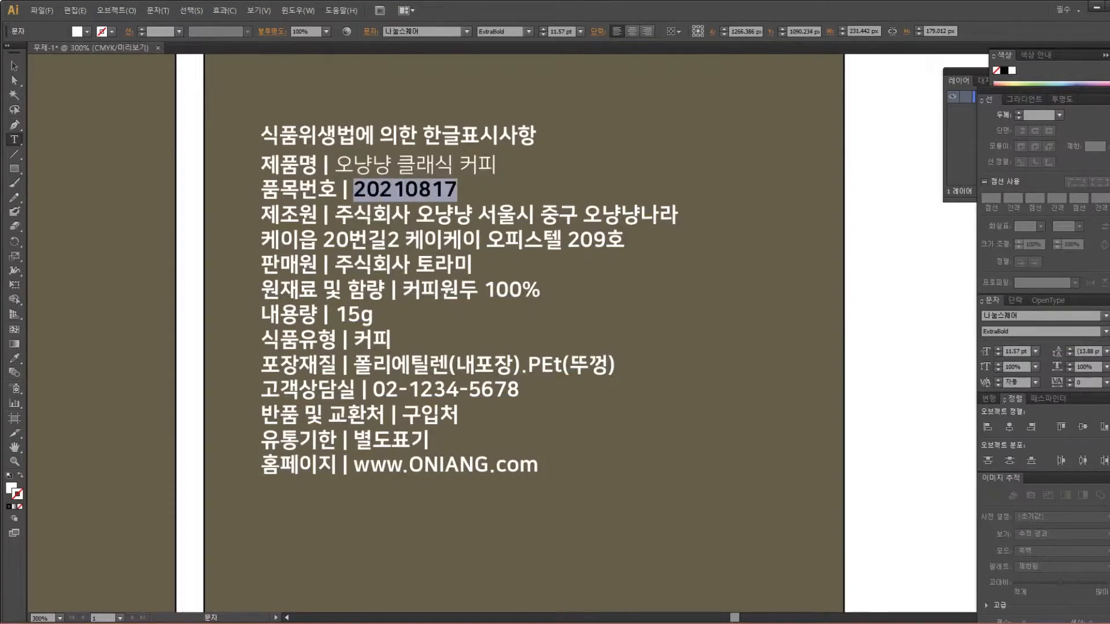
left_click(1106, 332)
left_click(1077, 352)
left_click_drag(337, 215, 682, 215)
left_click_drag(628, 240, 341, 212)
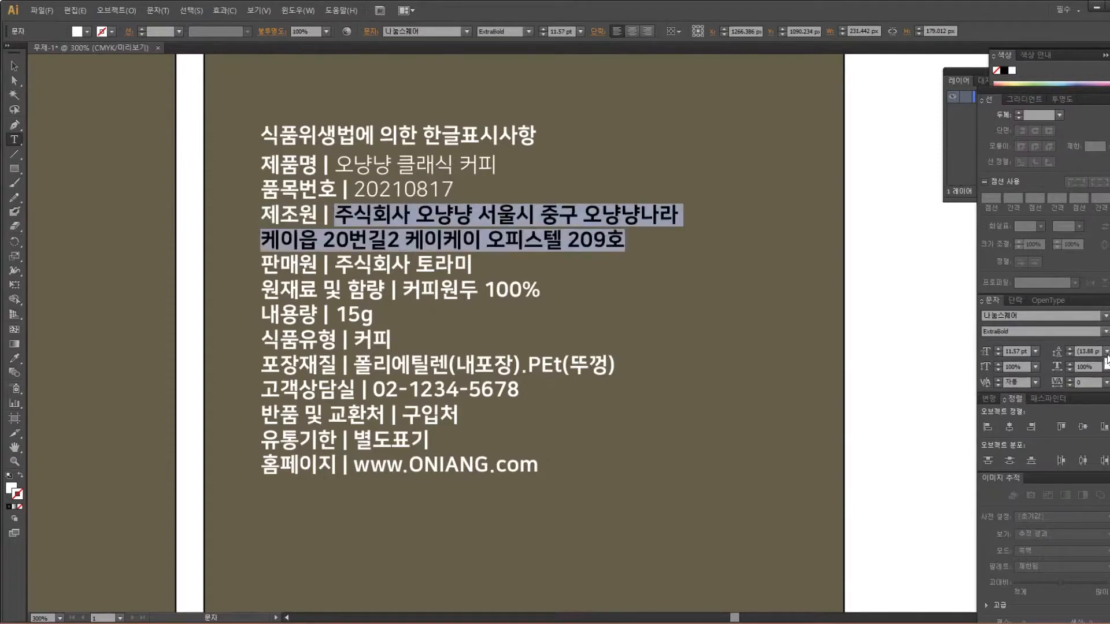
left_click(1106, 331)
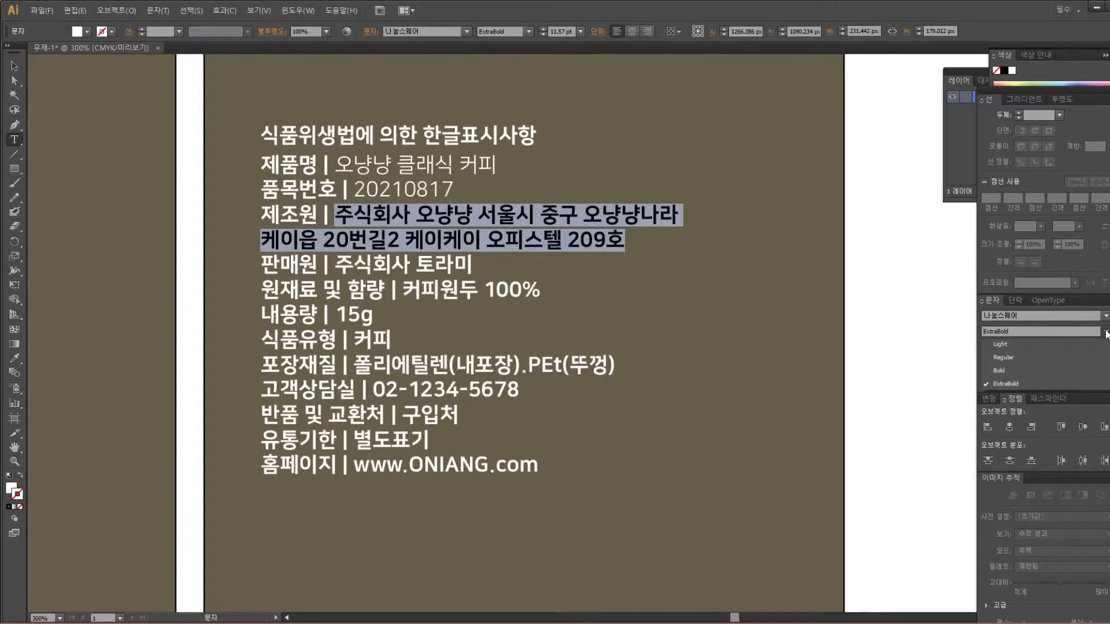
left_click(1004, 358)
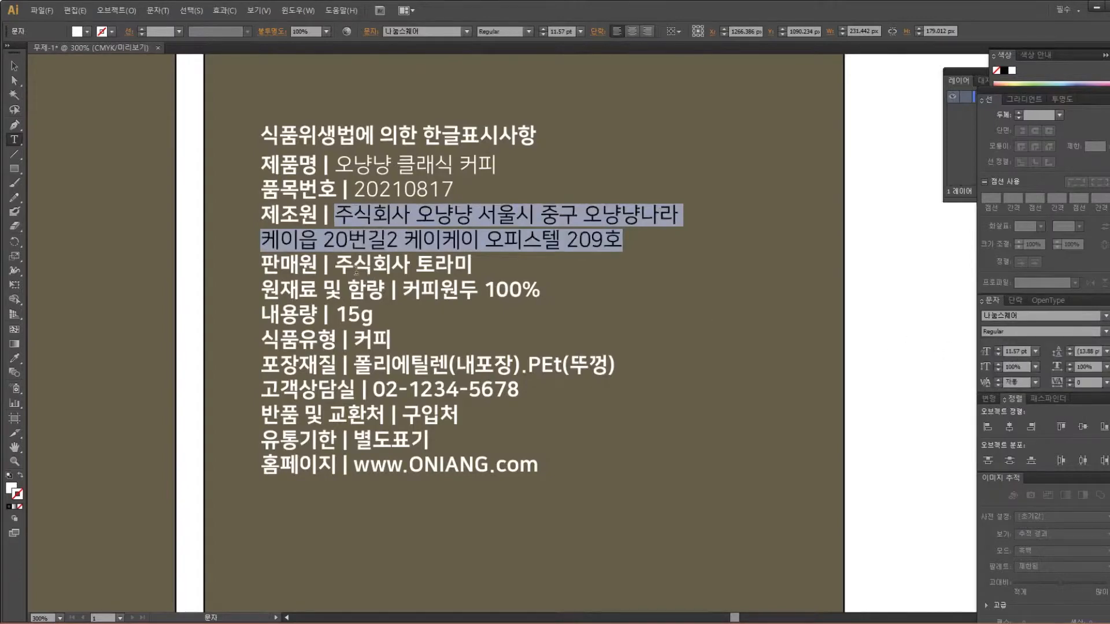
Set the 판매원 value "주식회사 토라미" and the ingredient value "커피원두 100%" to the Regular weight
left_click_drag(335, 265, 473, 264)
left_click(1104, 337)
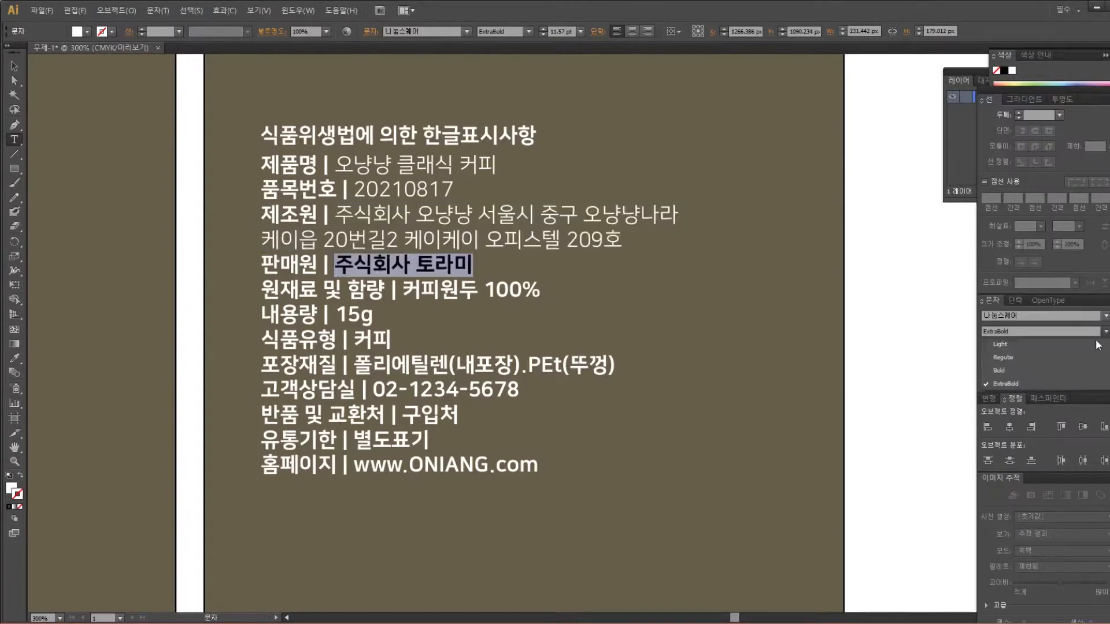
left_click(1046, 361)
left_click_drag(403, 288, 668, 295)
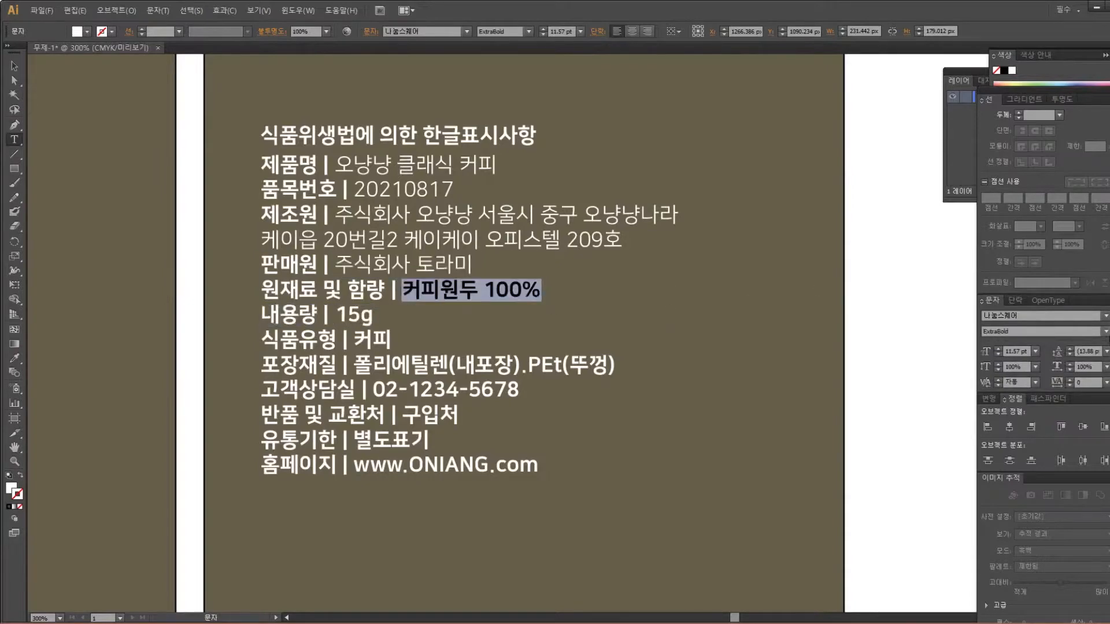
left_click(1104, 331)
left_click(1059, 356)
Set the 내용량 value "15g" and the 식품유형 value "커피" to the Regular weight
left_click_drag(350, 319, 414, 309)
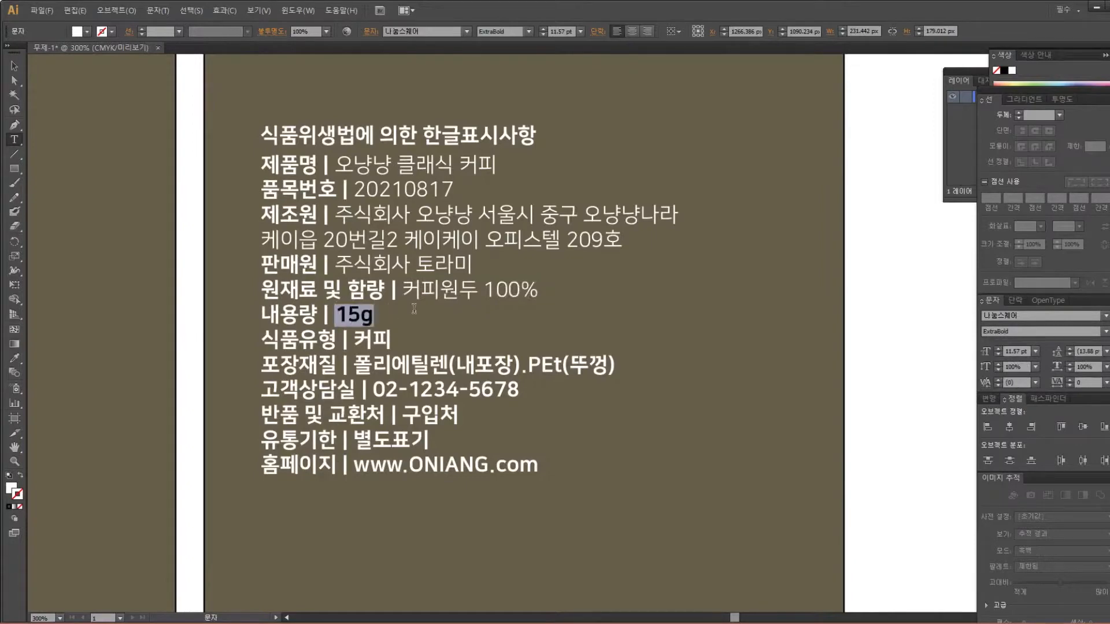
left_click(1105, 331)
left_click(1053, 356)
left_click_drag(353, 340, 392, 341)
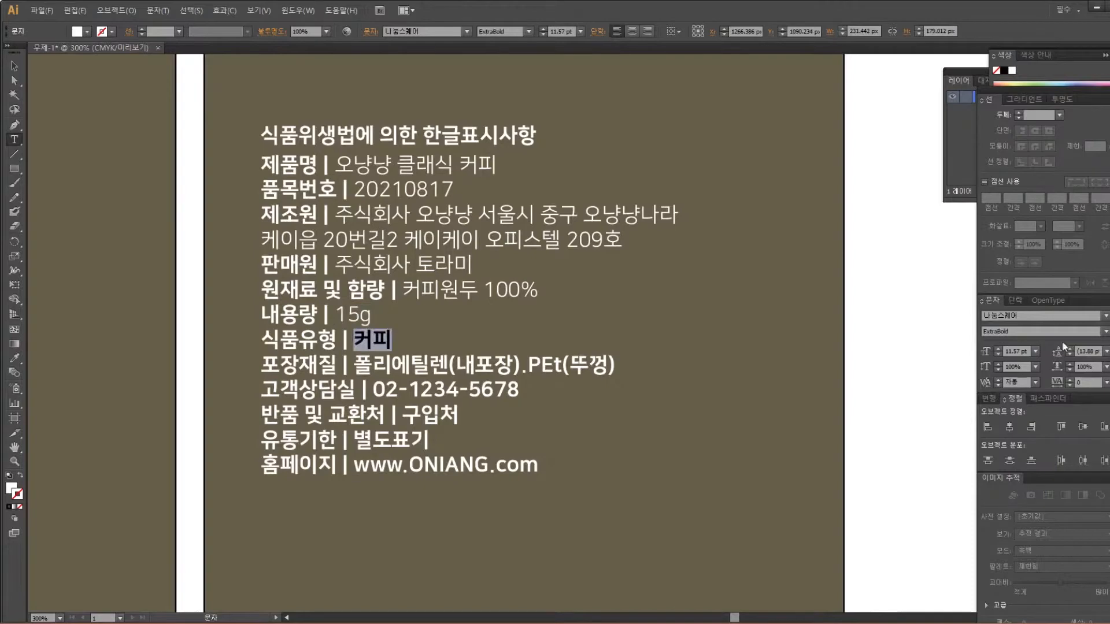
left_click(1105, 332)
left_click(1046, 359)
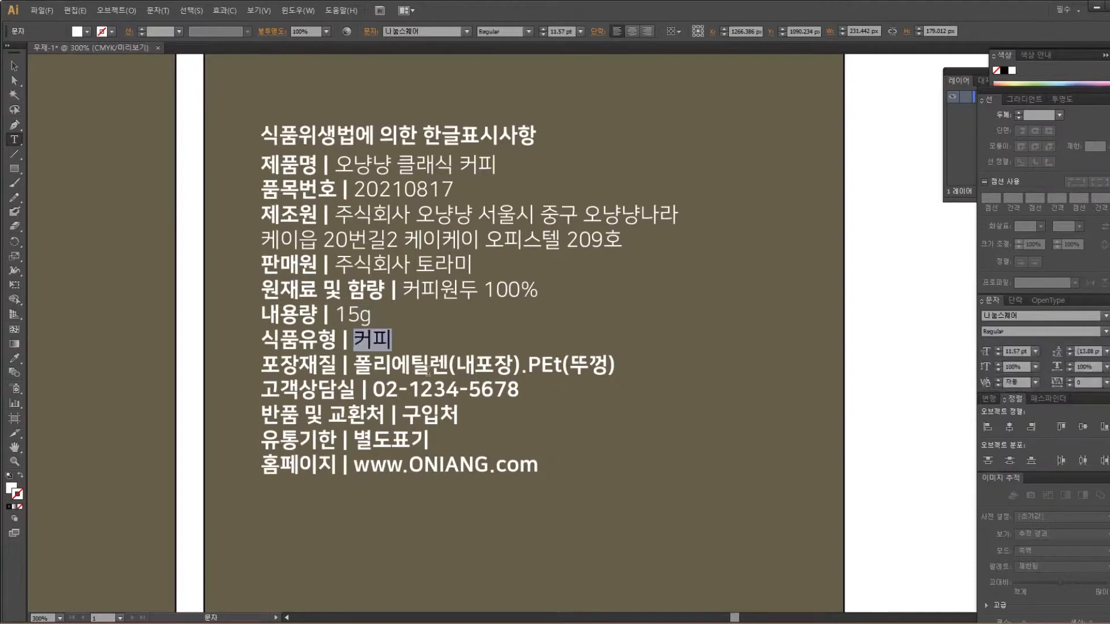
Set the 포장재질 value "폴리에틸렌(내포장).PEt(뚜껑)" and the 고객상담실 phone number to the Regular weight
left_click_drag(355, 364, 262, 364)
left_click(359, 364)
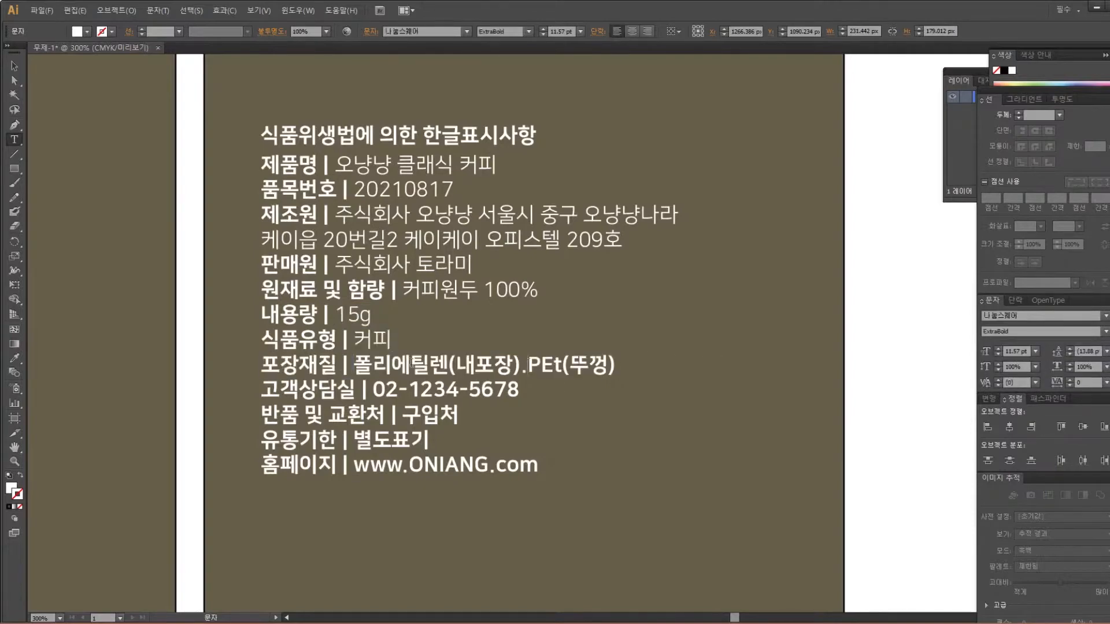
left_click_drag(359, 364, 638, 366)
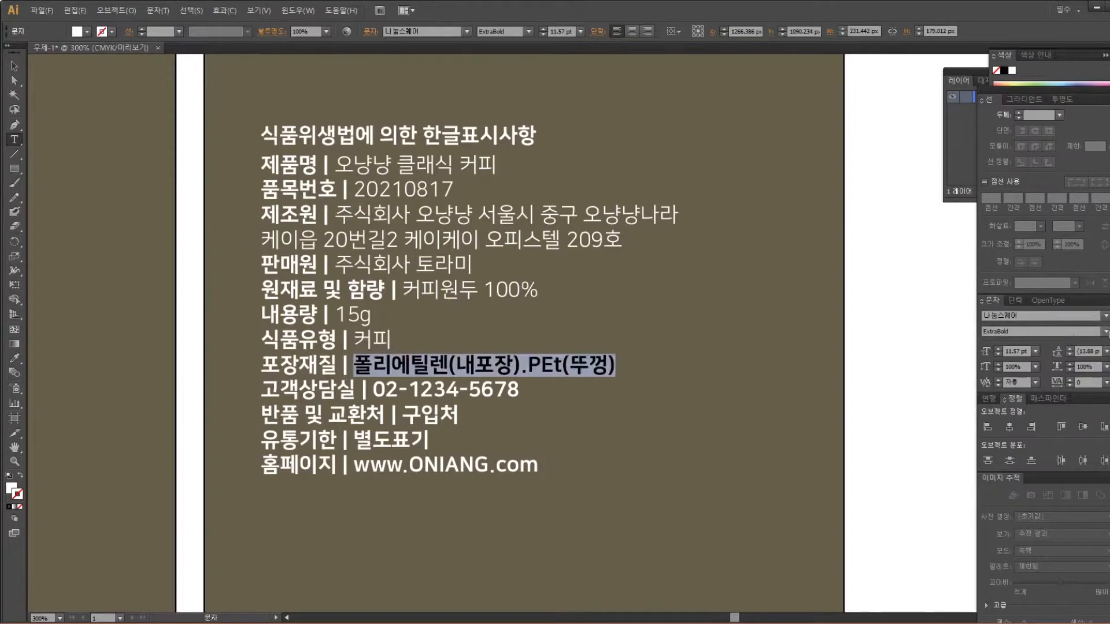
left_click(1106, 334)
left_click(1070, 352)
left_click_drag(373, 390, 520, 390)
left_click(1107, 334)
left_click(1070, 352)
Set the 반품 및 교환처 value "구입처" and the 유통기한 value "별도표기" to the Regular weight
left_click_drag(403, 414, 481, 412)
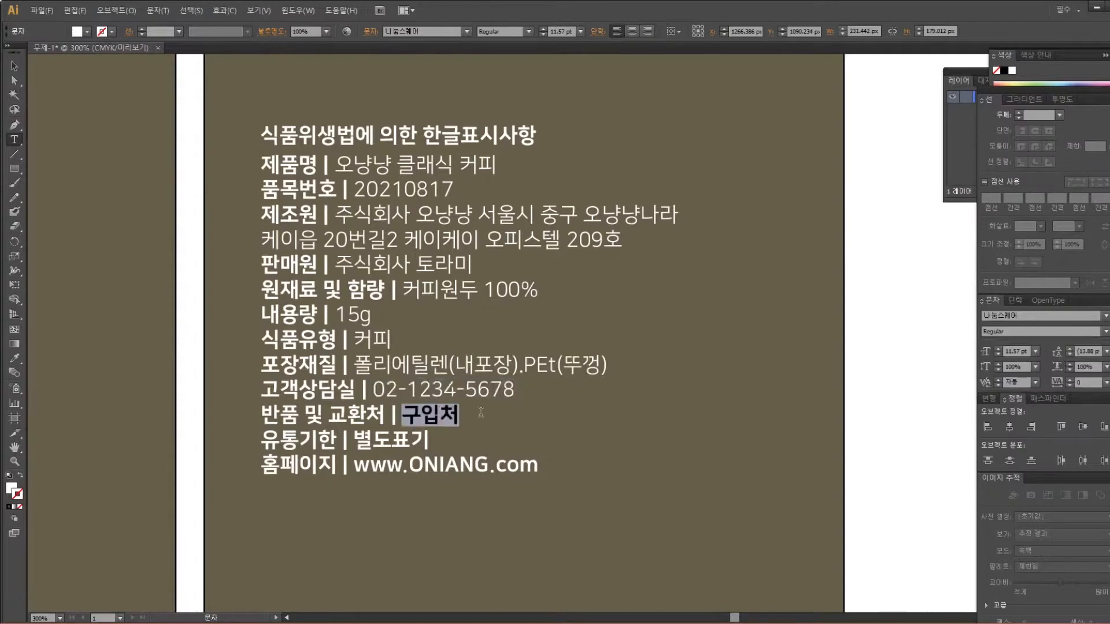
left_click(1105, 332)
left_click(1029, 358)
left_click_drag(354, 439, 486, 443)
left_click(1105, 332)
left_click(1050, 356)
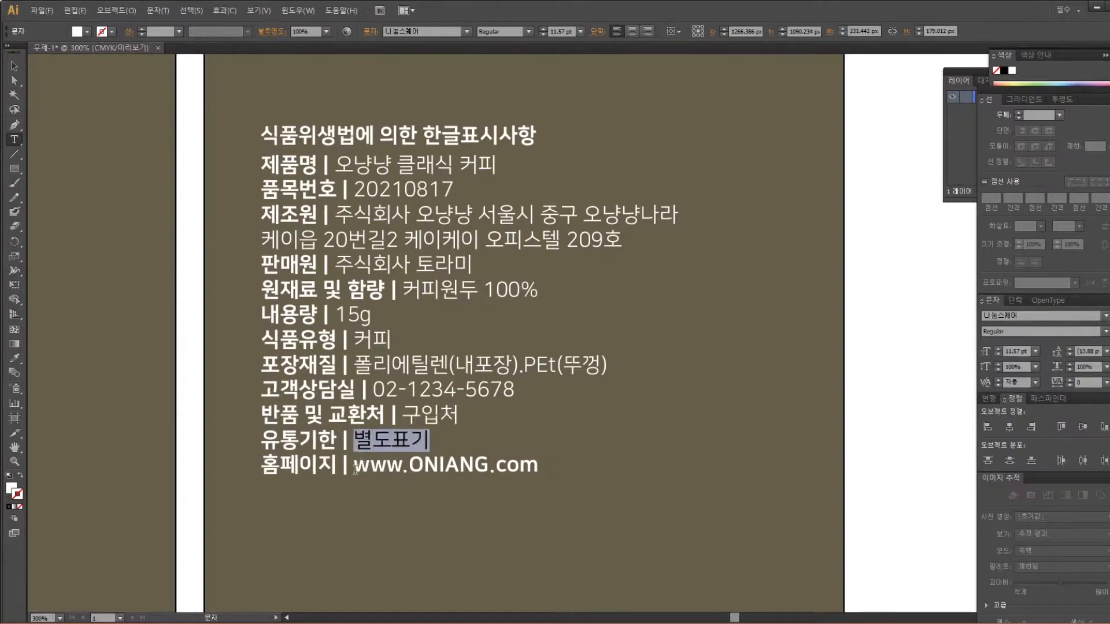
left_click_drag(355, 466, 564, 469)
left_click(1098, 331)
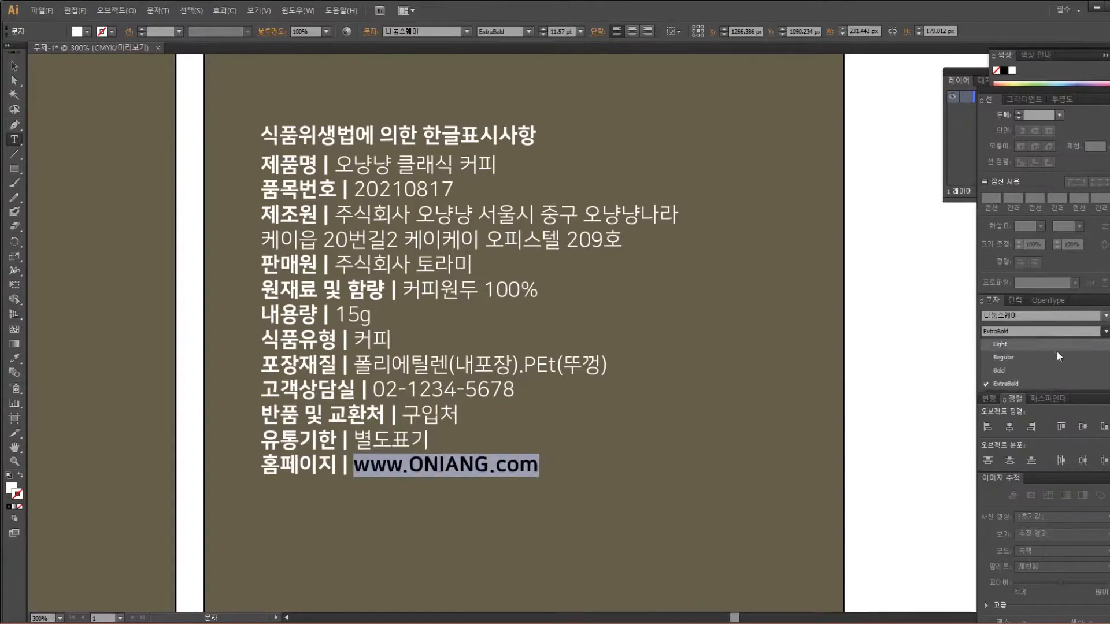
left_click(1024, 360)
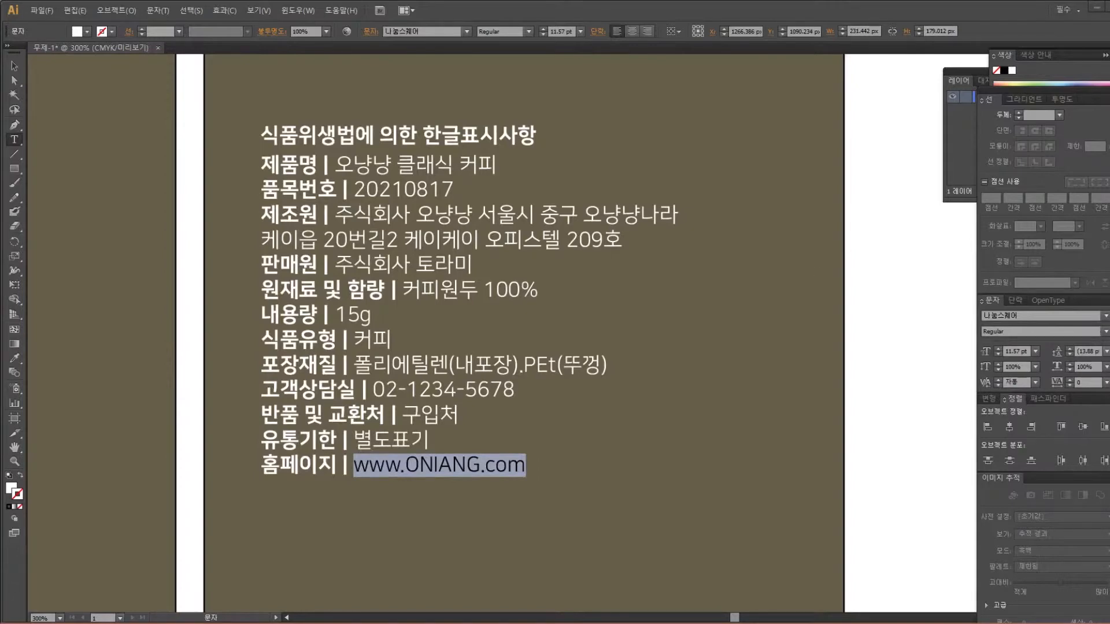
left_click(393, 302)
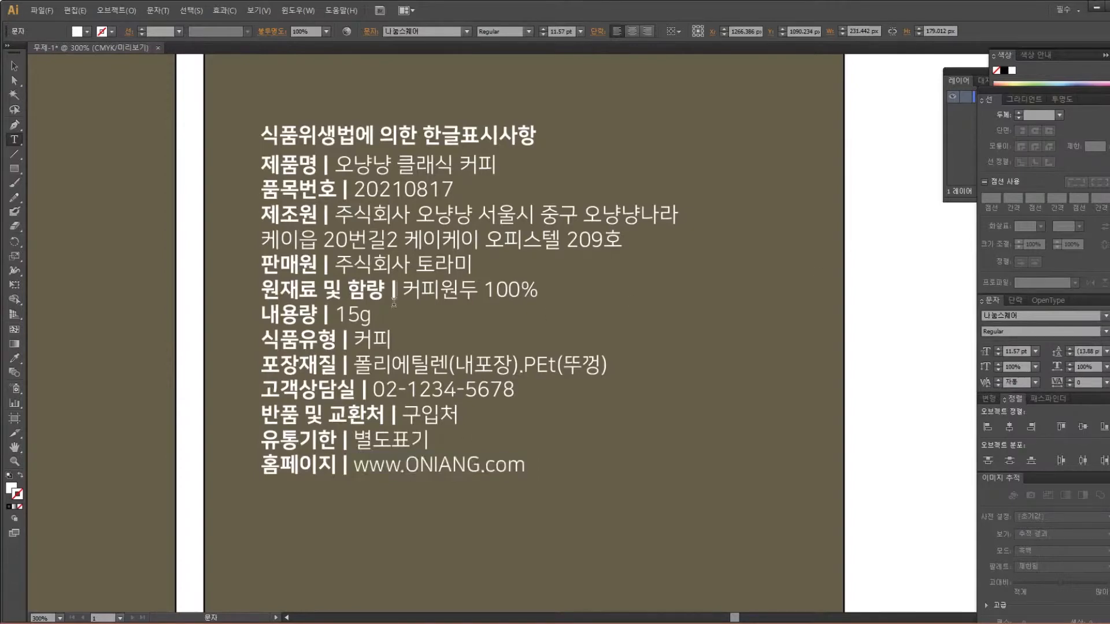
left_click(14, 67)
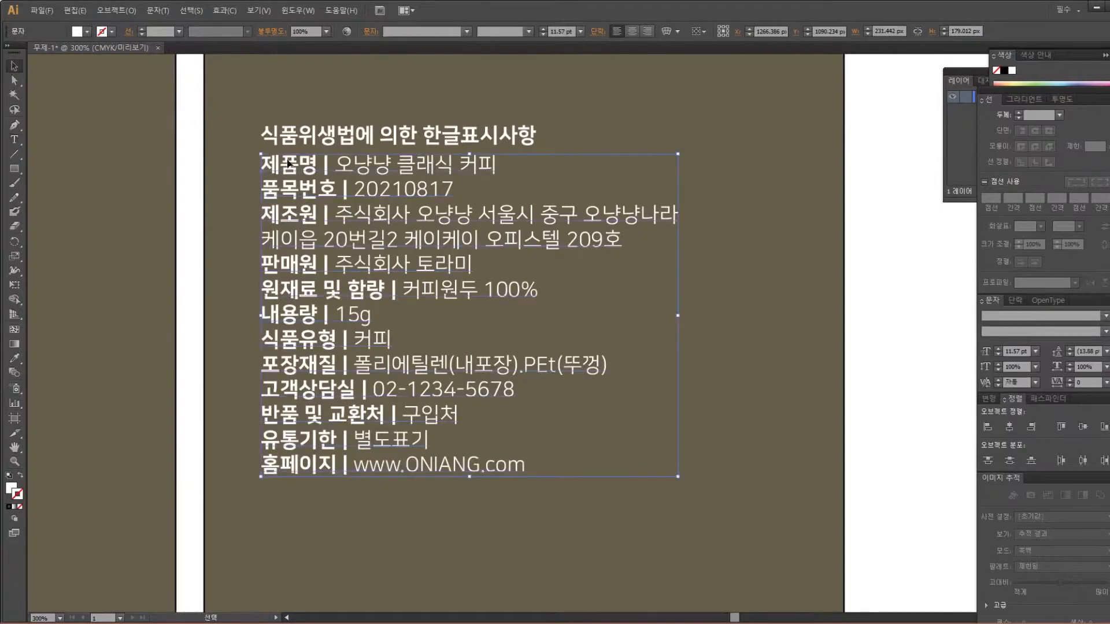
left_click(307, 98)
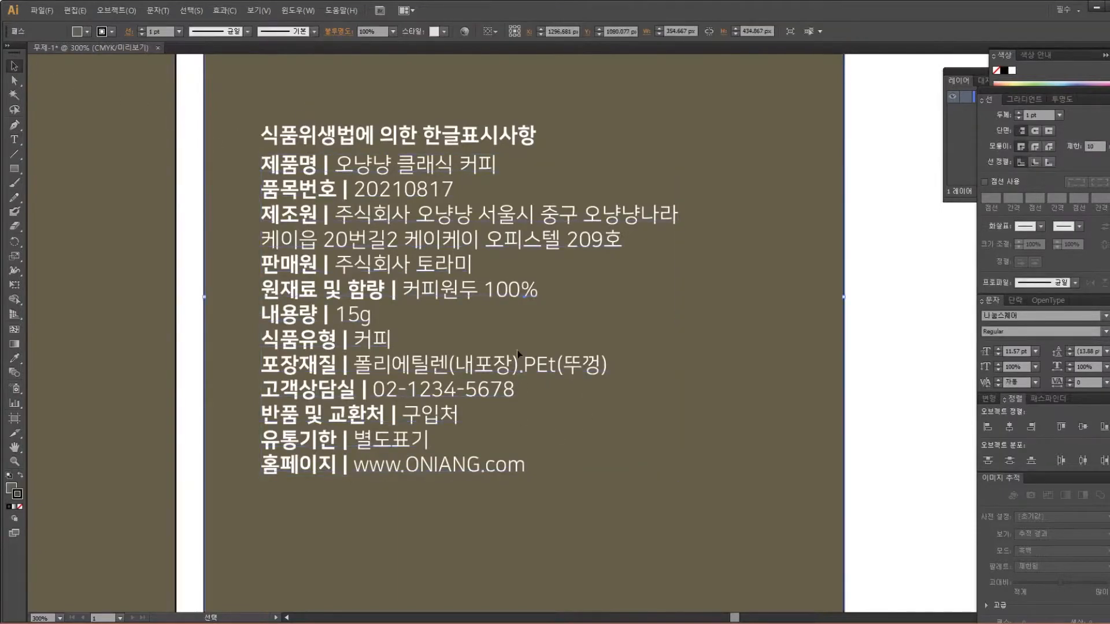
Duplicate the brown panel with its two-weight text list about 364 px to the right of the original
key("ctrl+minus")
key("ctrl+minus")
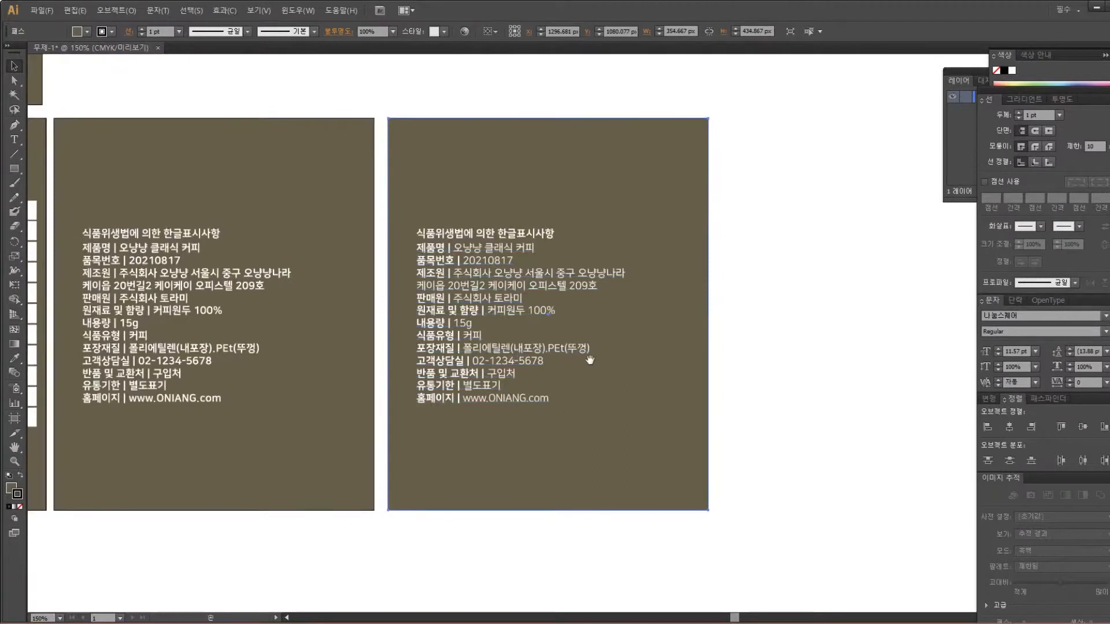
left_click_drag(582, 361, 389, 310)
left_click_drag(542, 406, 252, 144)
left_click_drag(372, 214, 613, 347)
left_click_drag(614, 405, 526, 429)
left_click(529, 533)
key("ctrl+plus")
key("ctrl+plus")
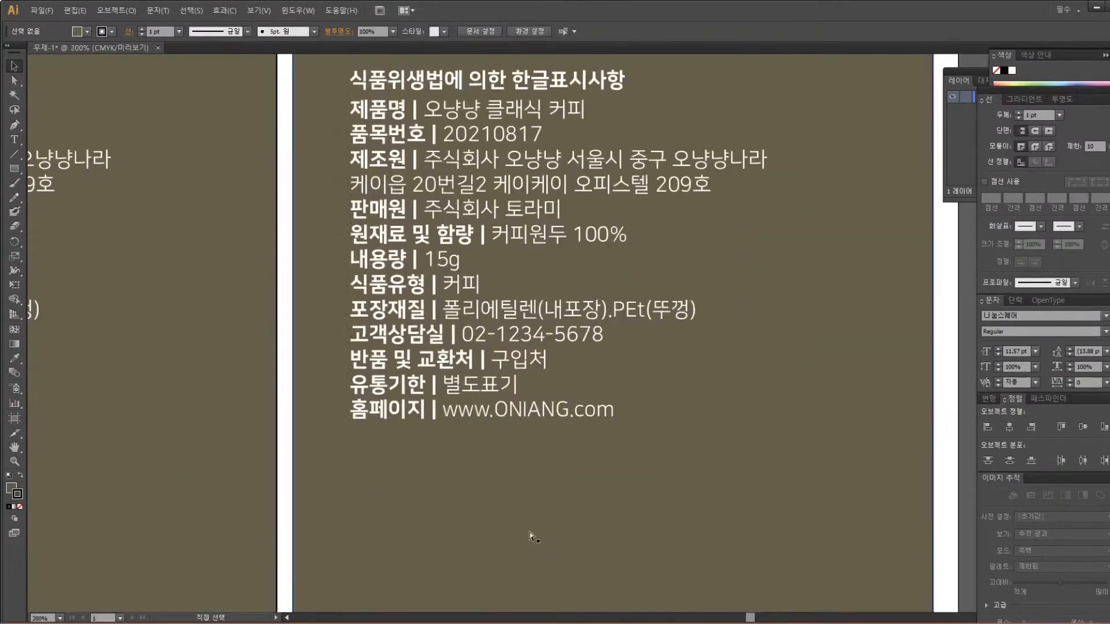
left_click_drag(560, 284, 514, 360)
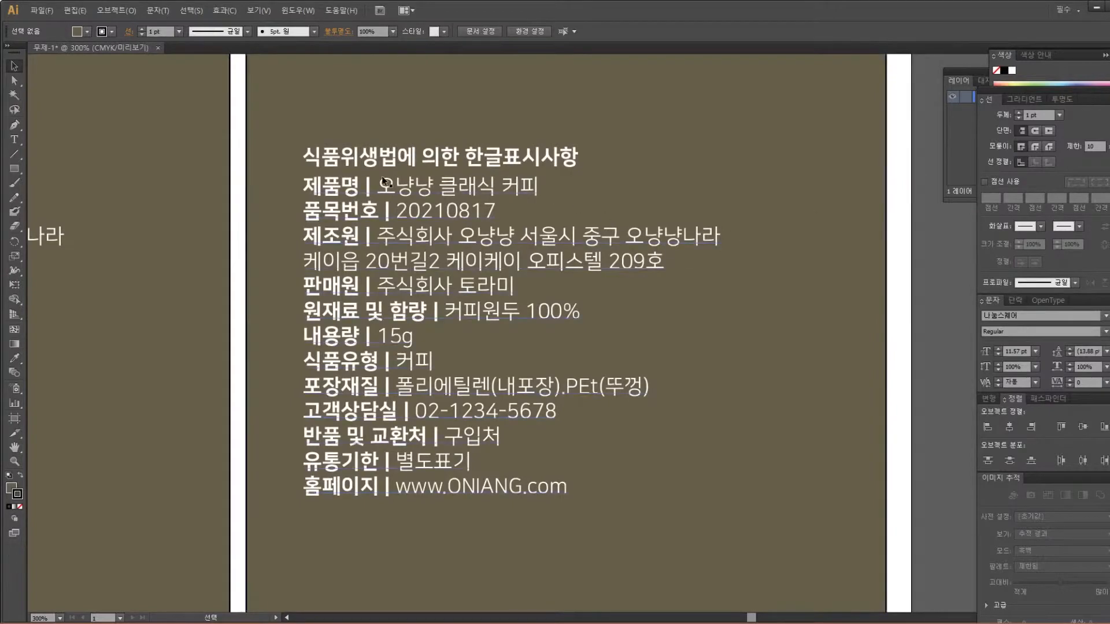
In the new copy, join the 품목번호 entry onto the 제품명 line and the 판매원 entry onto the 제조원 entry's second line
key("a")
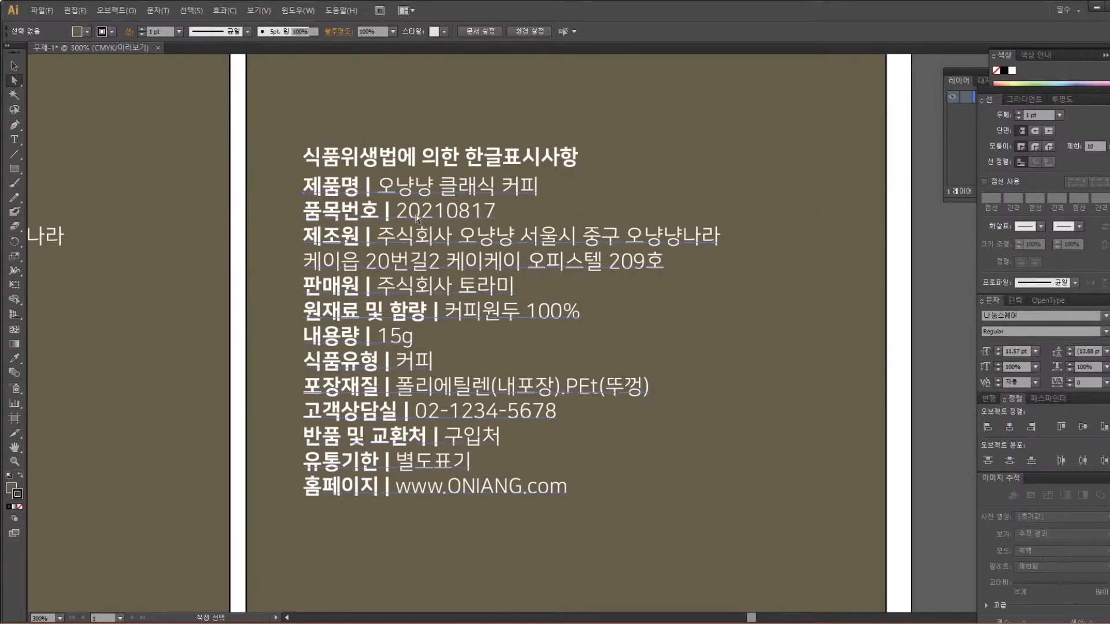
triple_click(417, 218)
left_click(308, 209)
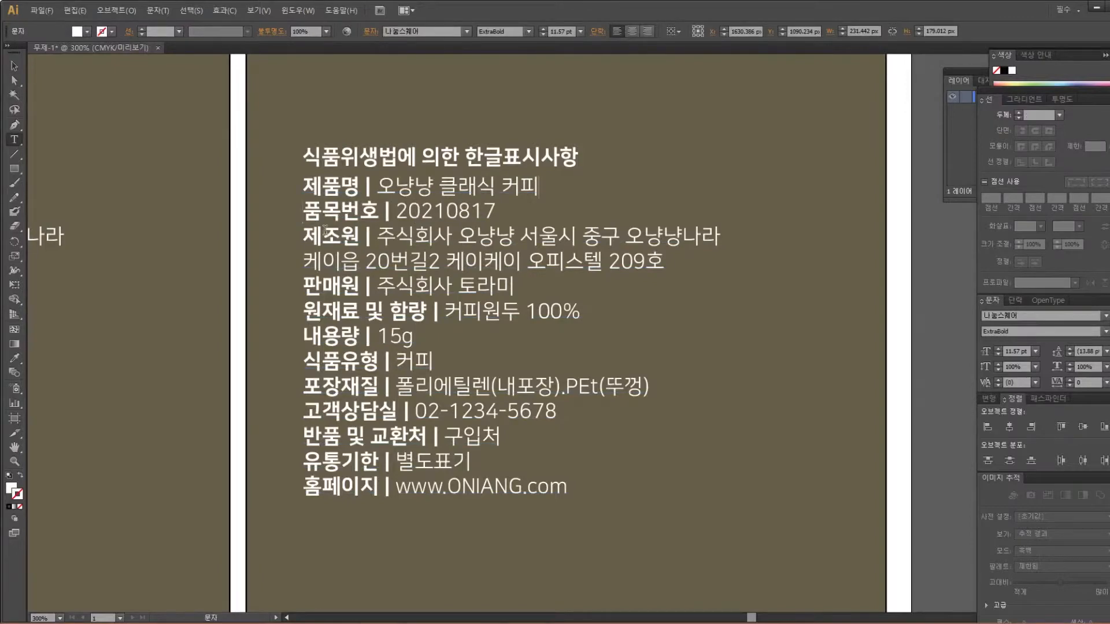
key("Delete")
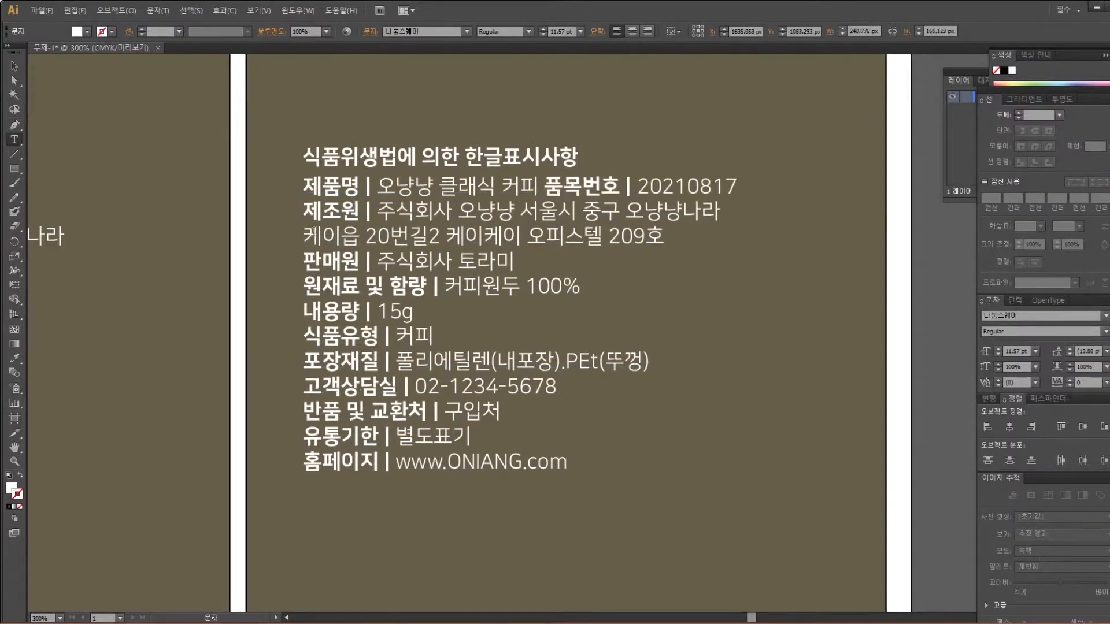
left_click(307, 220)
left_click(309, 265)
key("BackSpace")
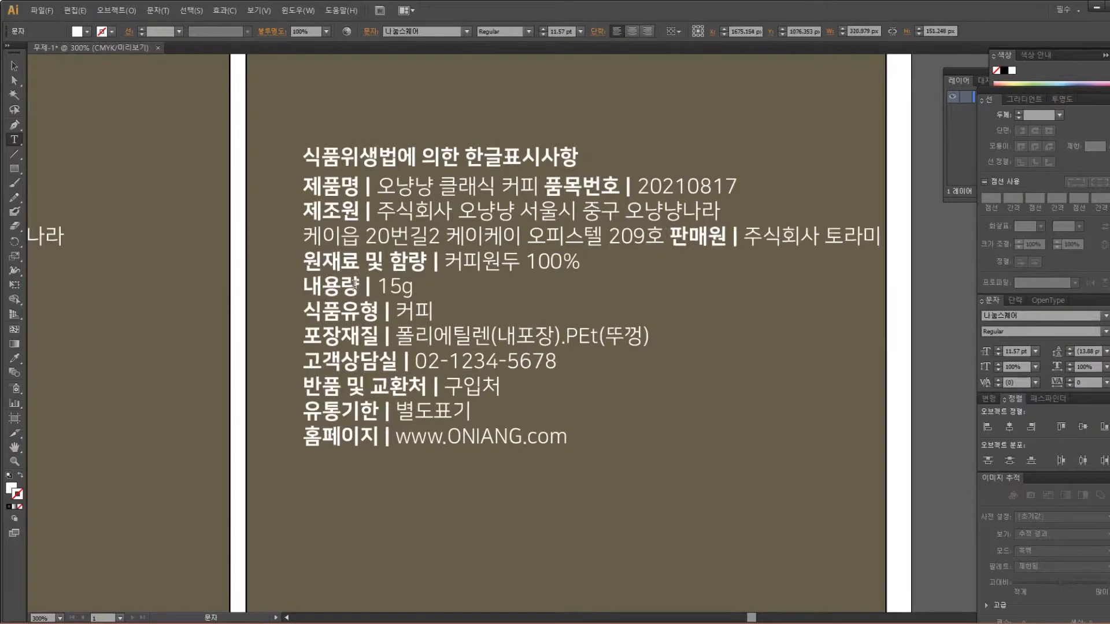
Join the 내용량 and 식품유형 entries onto the 원재료 및 함량 line, separated by spaces
left_click(308, 283)
key("BackSpace")
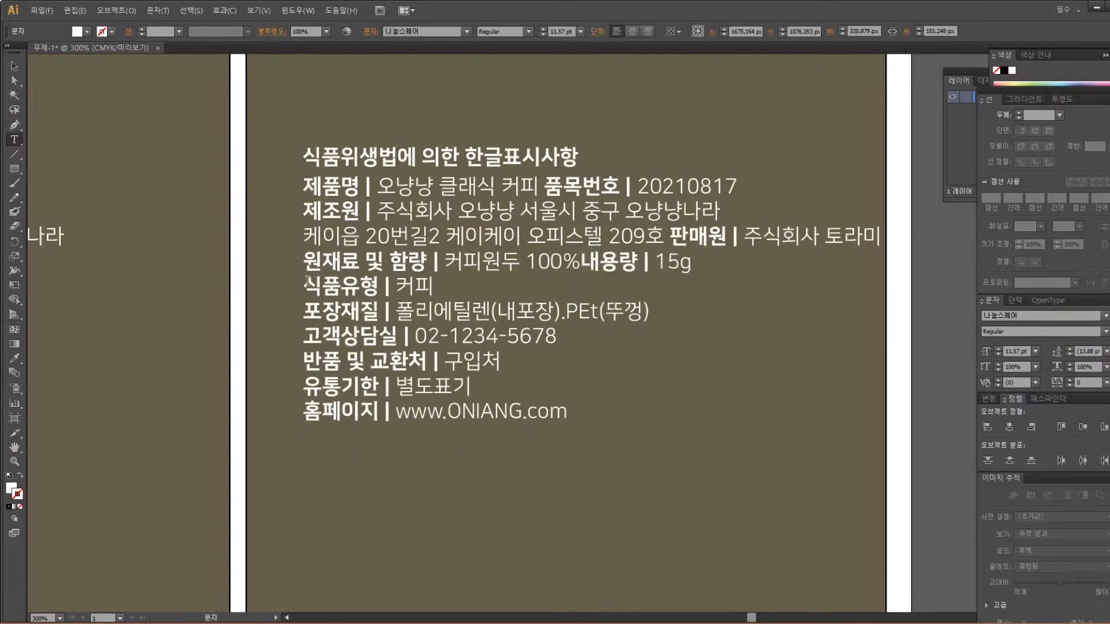
left_click(307, 286)
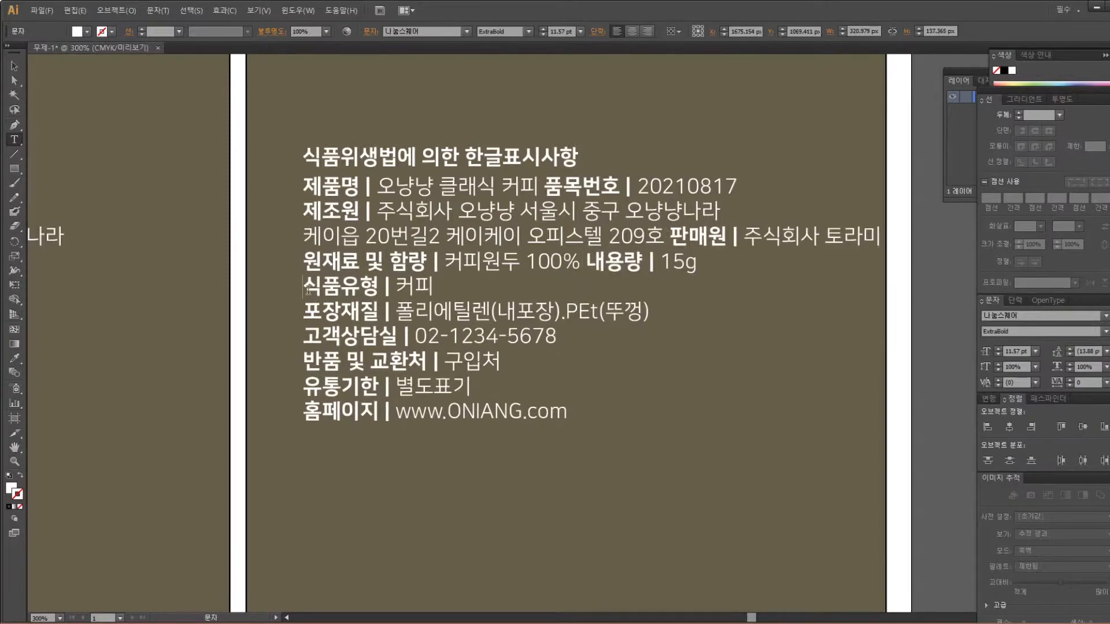
key("BackSpace")
Join the 고객상담실 entry onto the end of the 포장재질 line
left_click(306, 283)
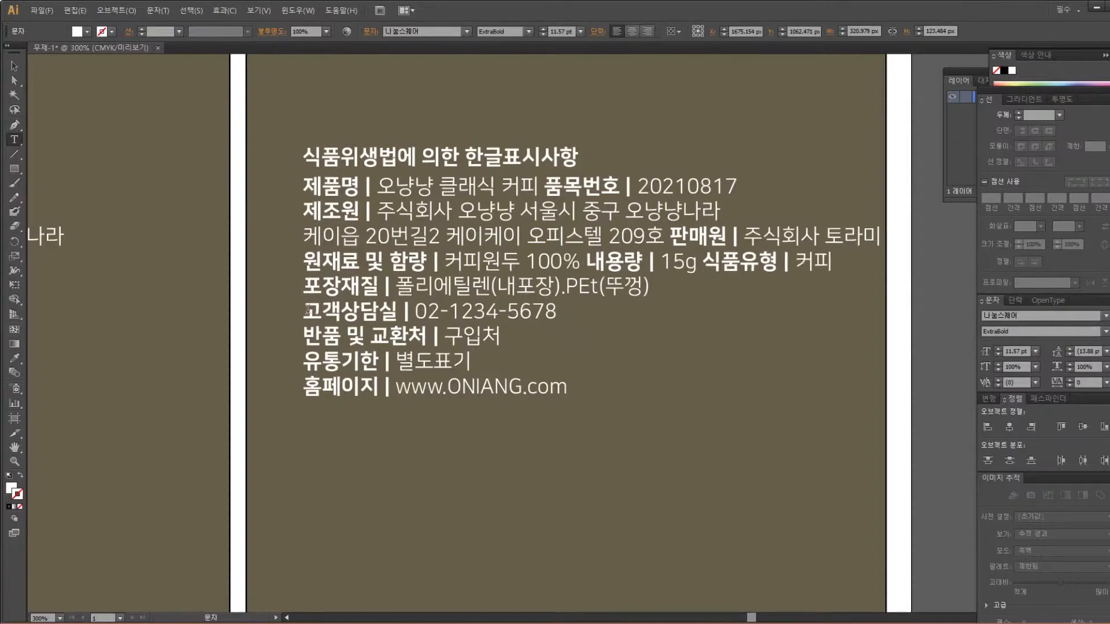
left_click(307, 311)
key("BackSpace")
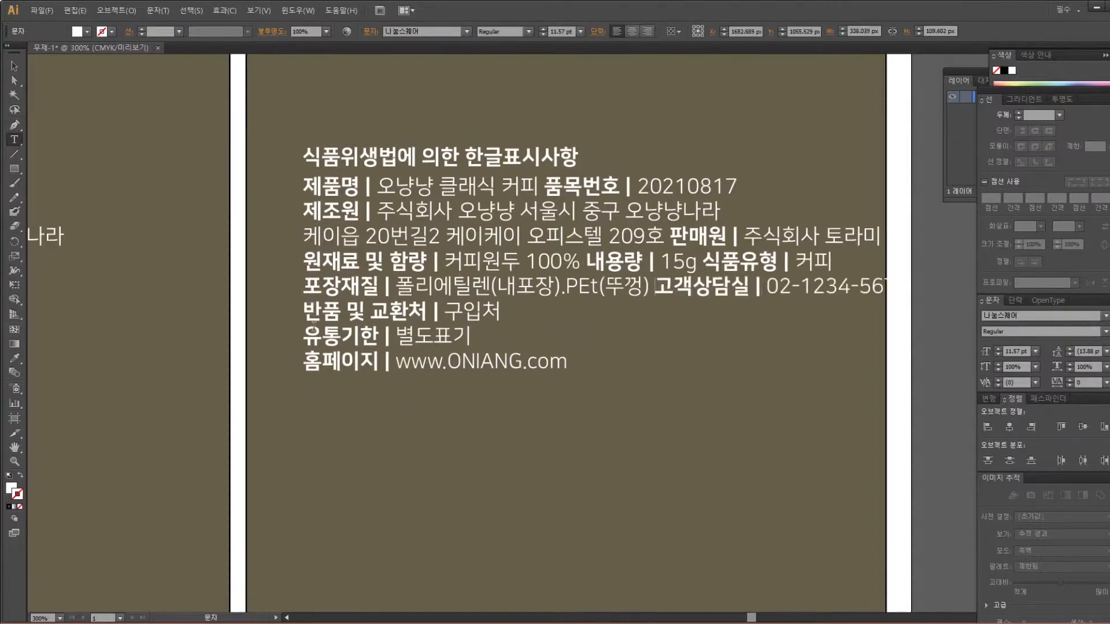
Join the 유통기한 and 홈페이지 entries onto the 반품 및 교환처 line, separated by spaces, and finish text editing
left_click(307, 336)
key("BackSpace")
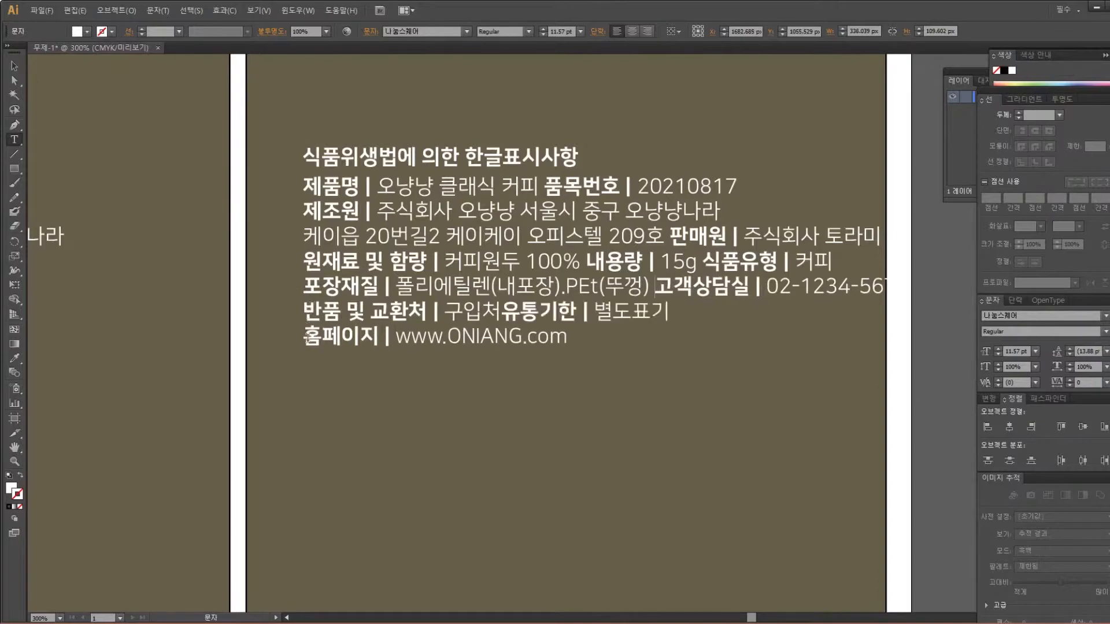
left_click(307, 338)
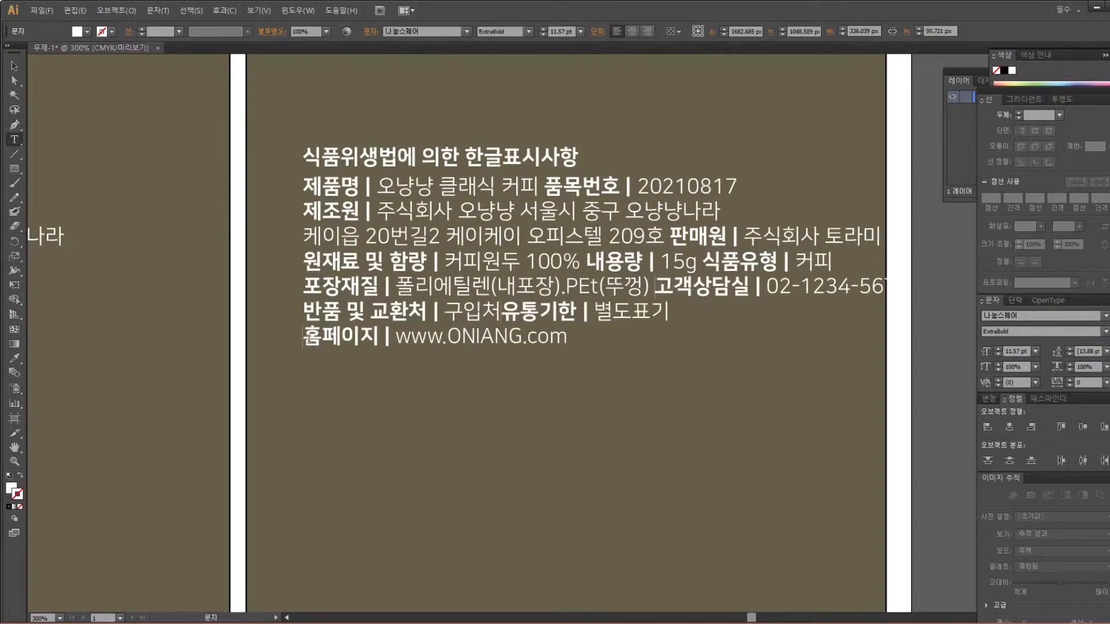
left_click(499, 312)
left_click(301, 333)
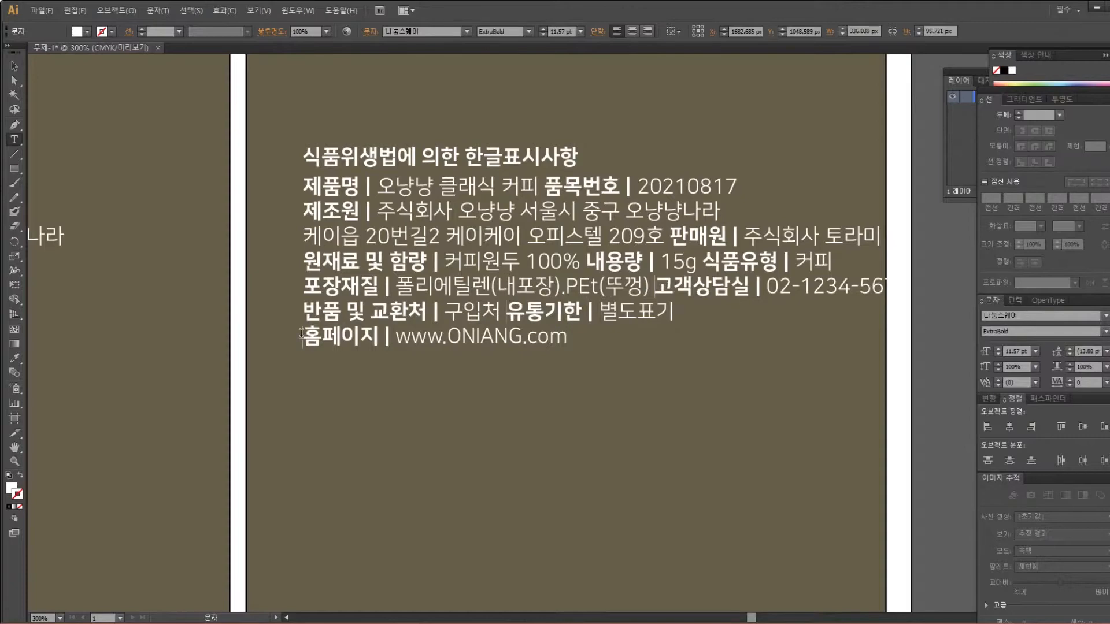
key("BackSpace")
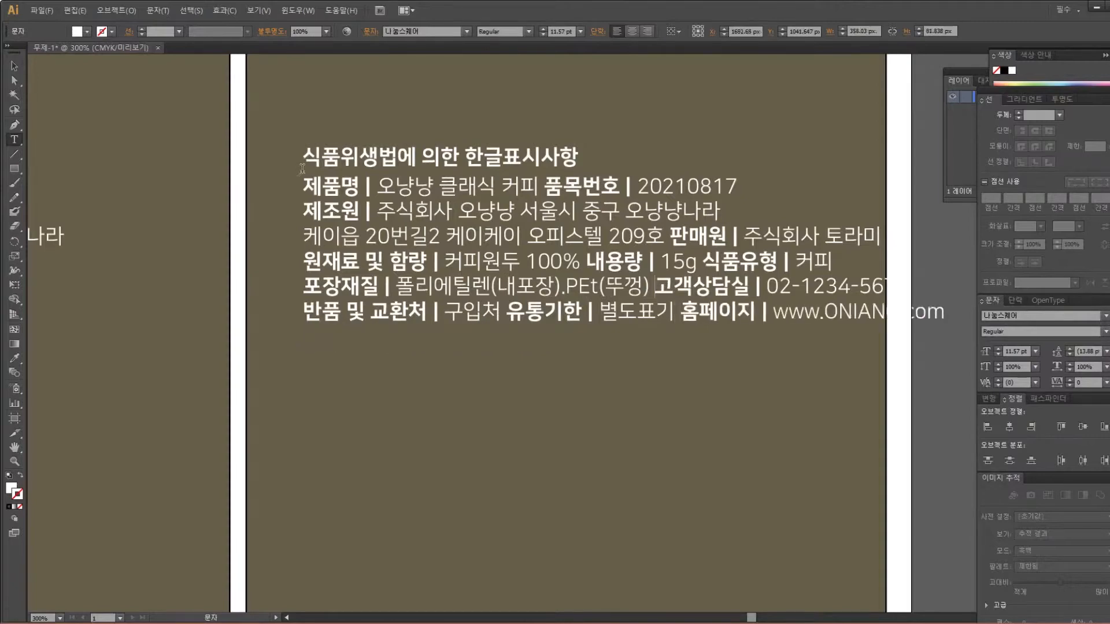
left_click(14, 65)
Extend the artboard's right edge outward to make it about 2482 px wide
left_click(539, 164)
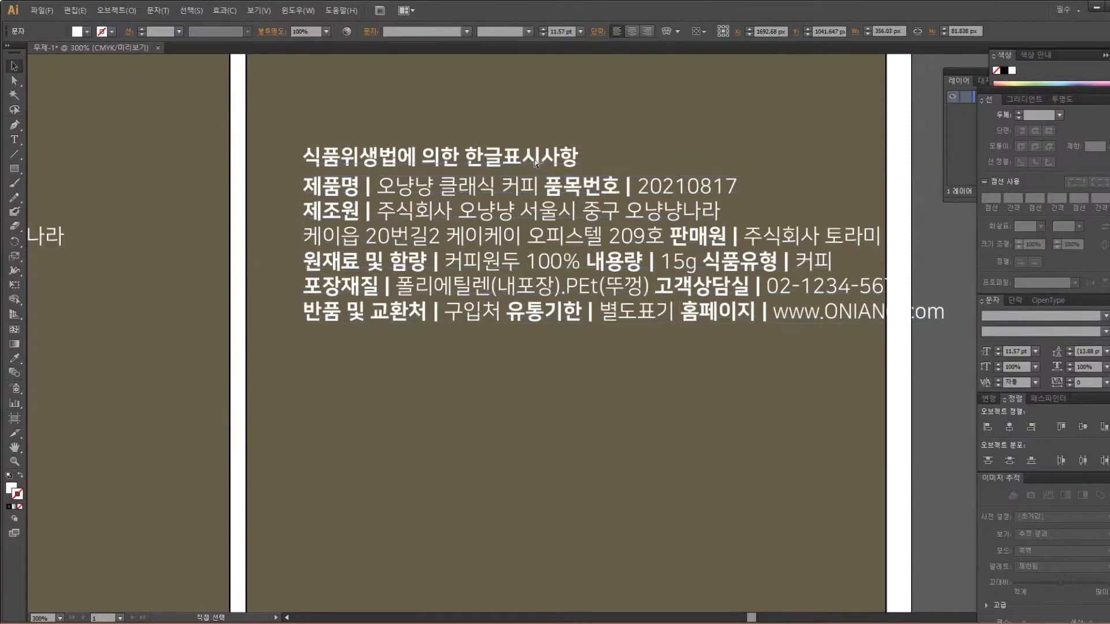
left_click_drag(798, 304, 650, 338)
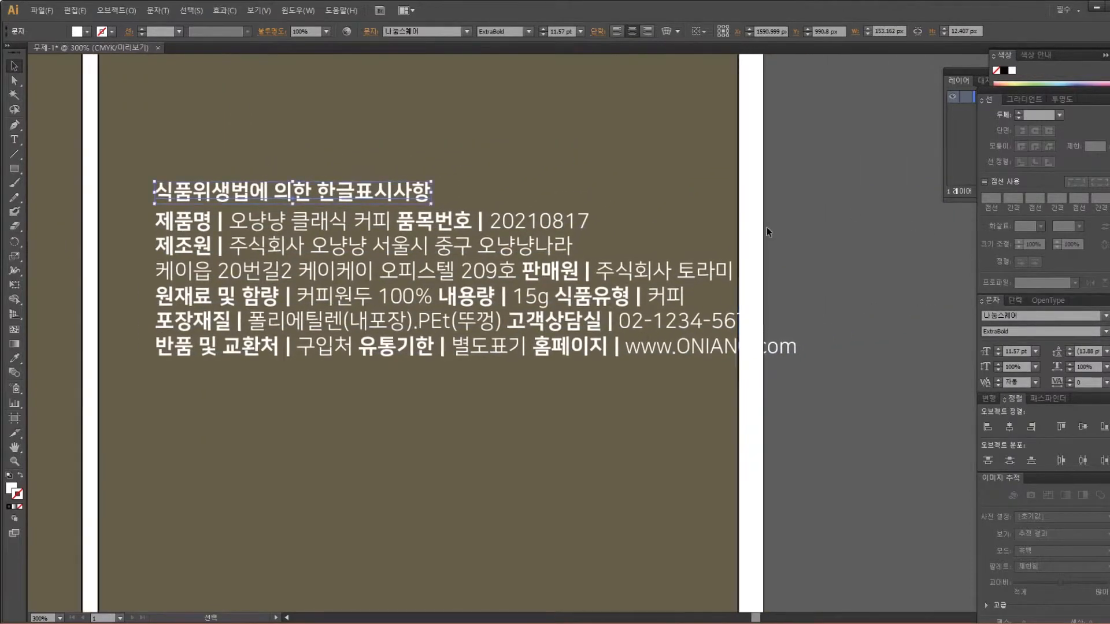
key("ctrl+minus")
key("ctrl+minus")
key("ctrl+minus")
key("ctrl+minus")
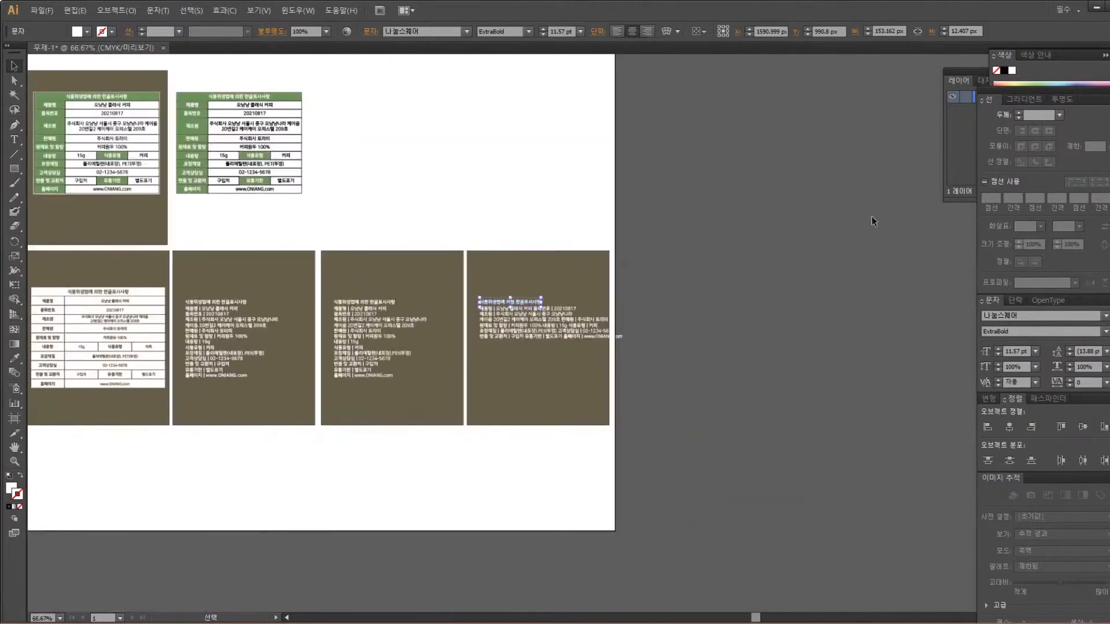
key("shift+o")
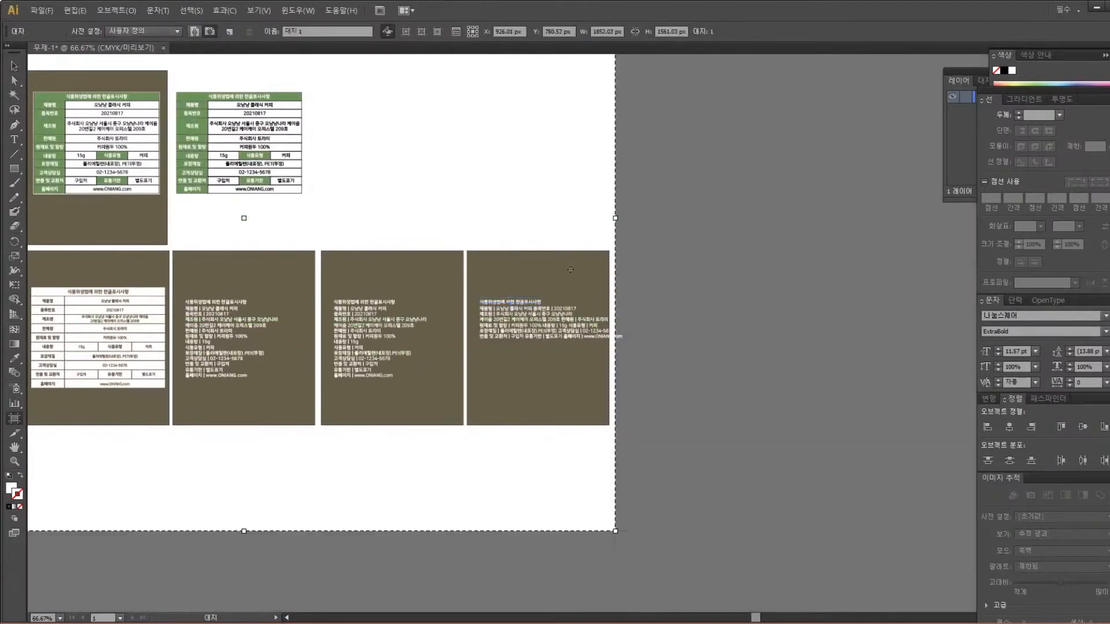
left_click_drag(616, 218, 867, 218)
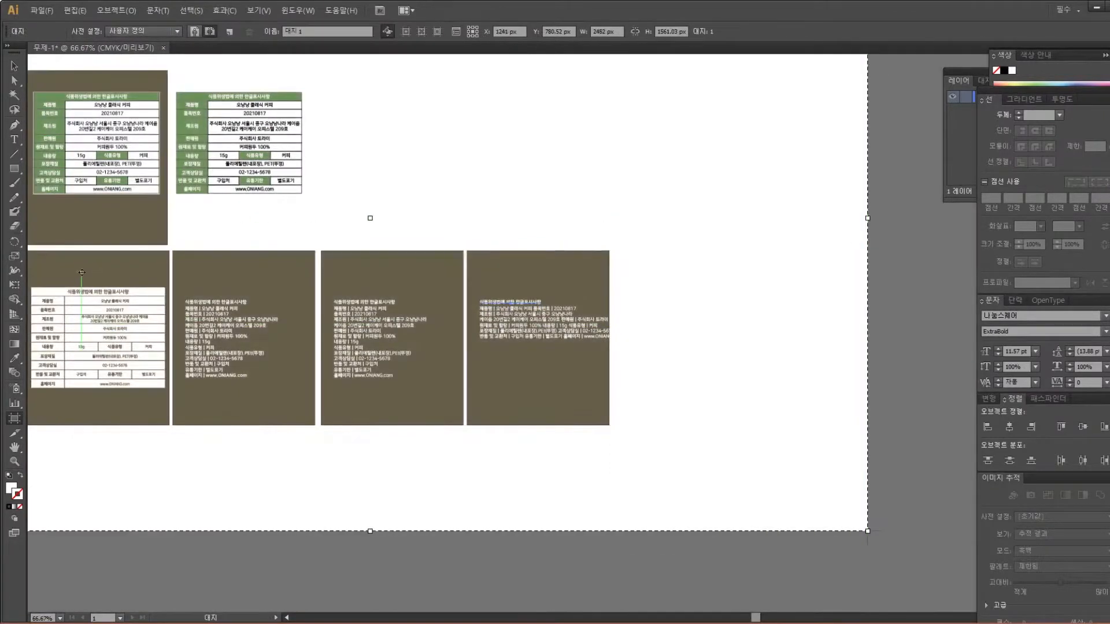
left_click(14, 70)
Widen the rightmost brown rectangle by moving its right edge beyond the longest text line, then deselect it
left_click(595, 337)
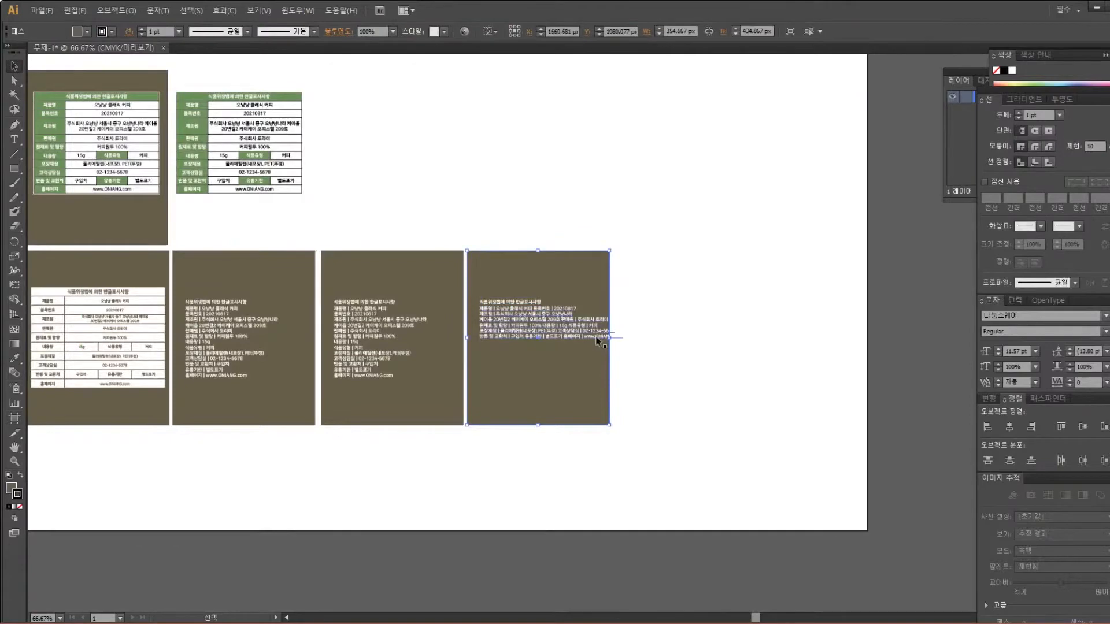
left_click_drag(613, 343, 690, 336)
left_click(612, 167)
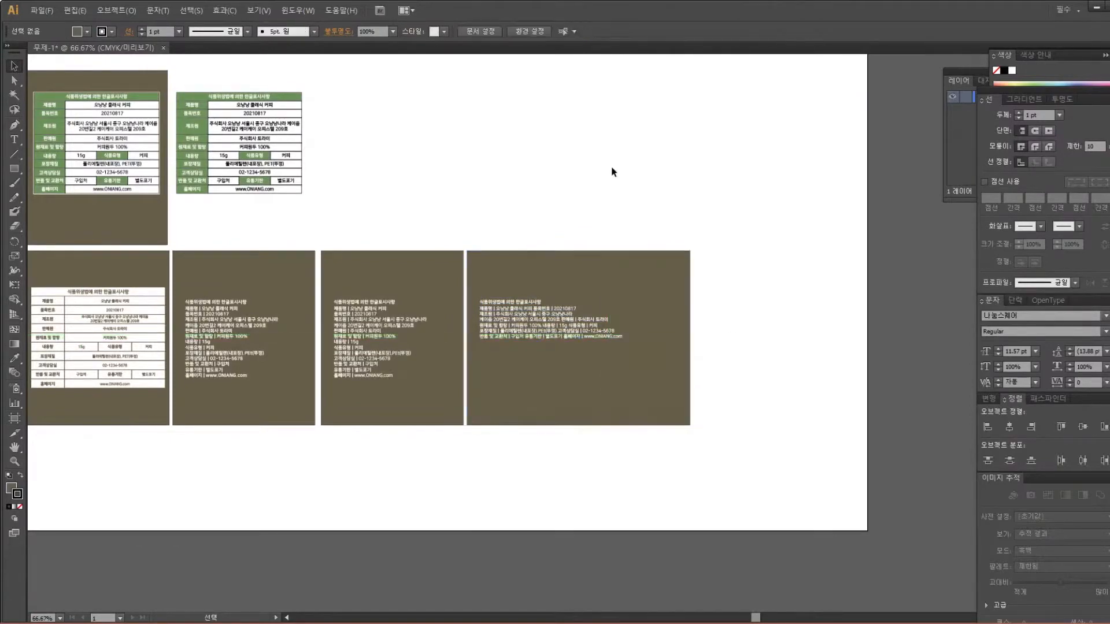
key("ctrl+equal")
key("ctrl+equal")
key("ctrl+equal")
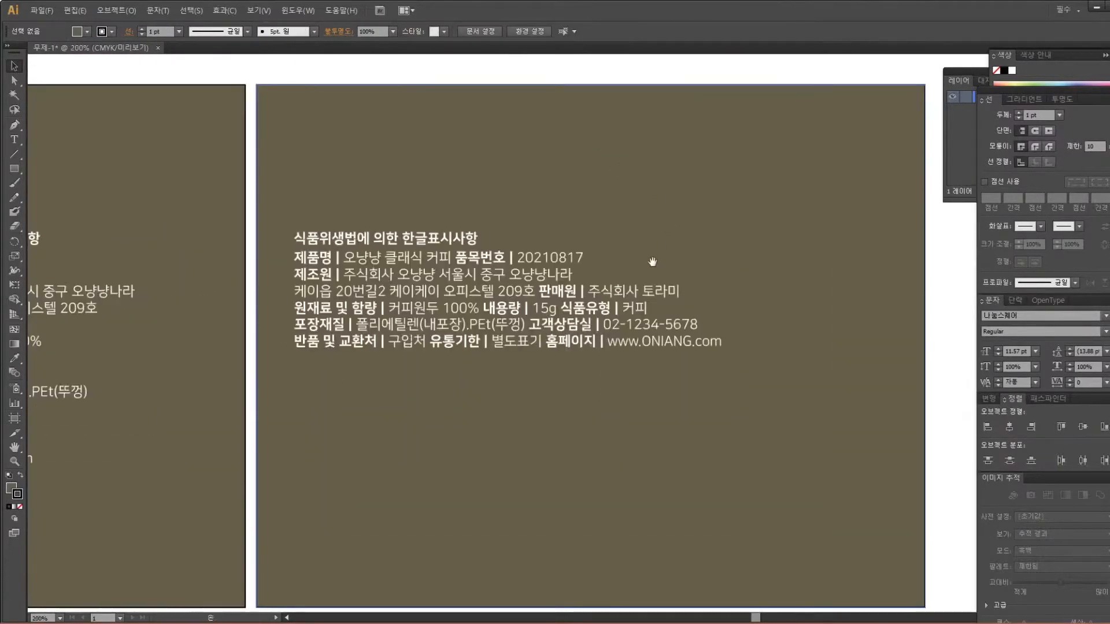
left_click_drag(652, 255, 577, 230)
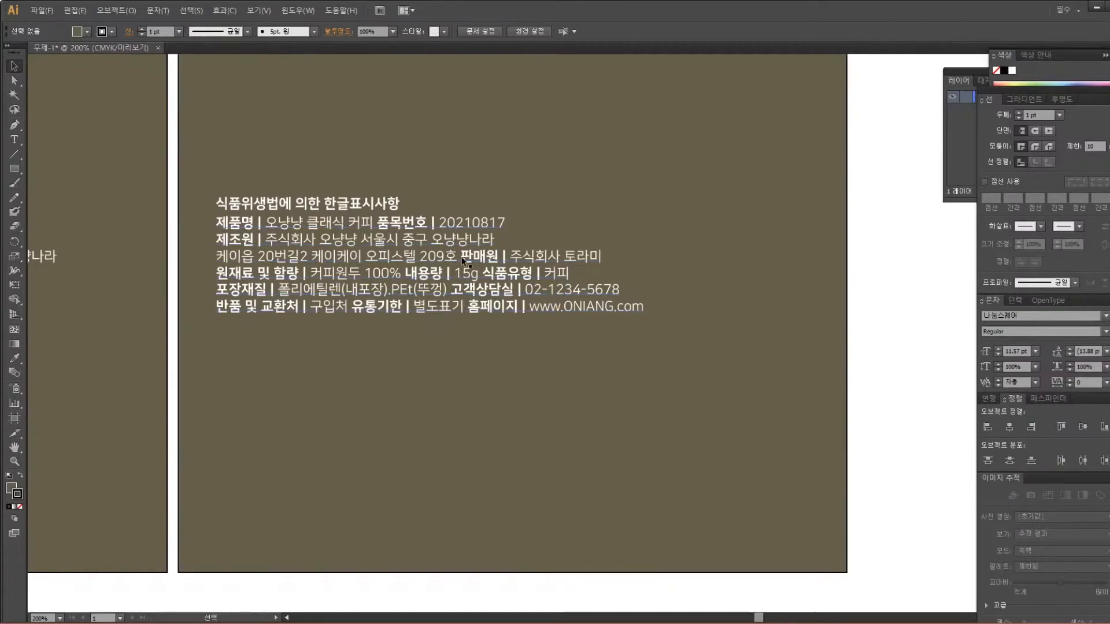
Compare the one-entry-per-line label text with the condensed run-on version on the neighbouring panel
left_click_drag(312, 223, 612, 235)
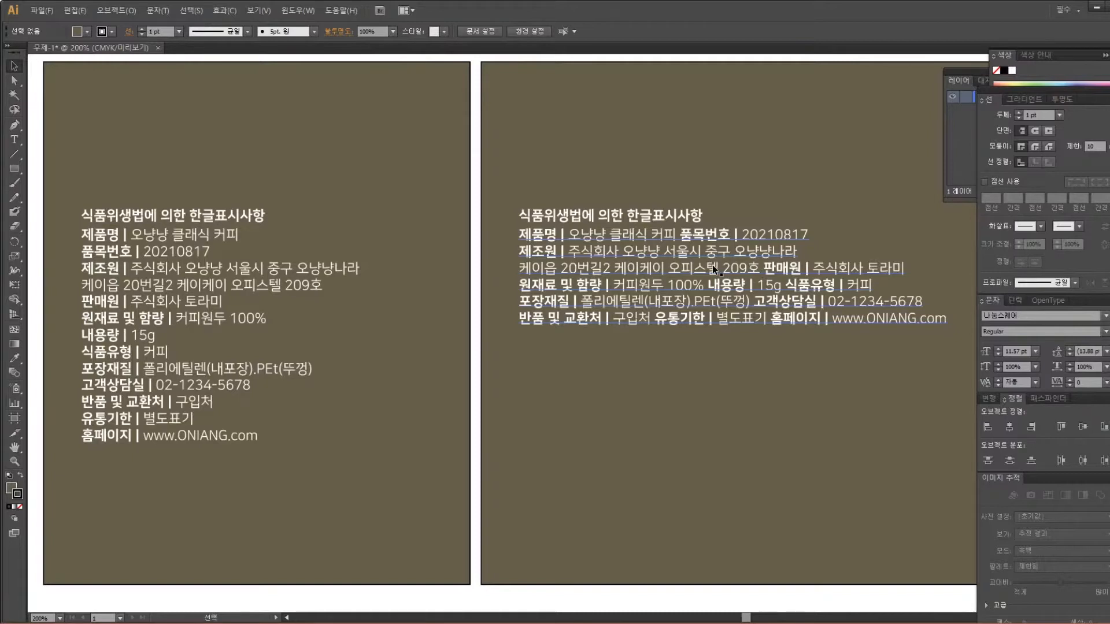
double_click(558, 252)
triple_click(557, 252)
left_click(557, 252)
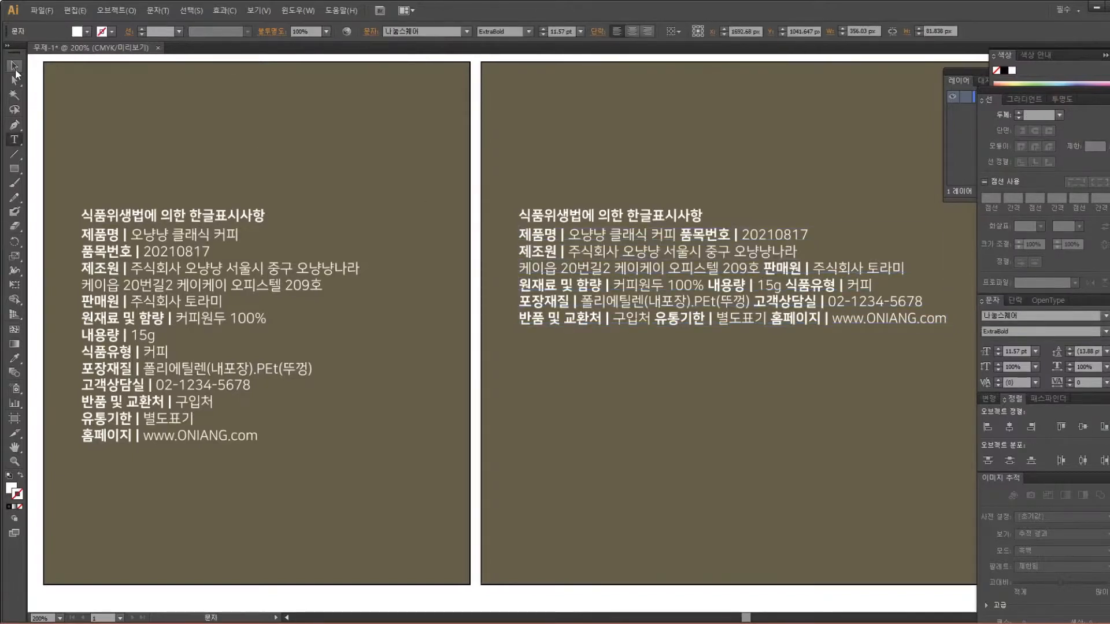
left_click(15, 67)
left_click_drag(725, 312, 440, 277)
left_click(442, 282)
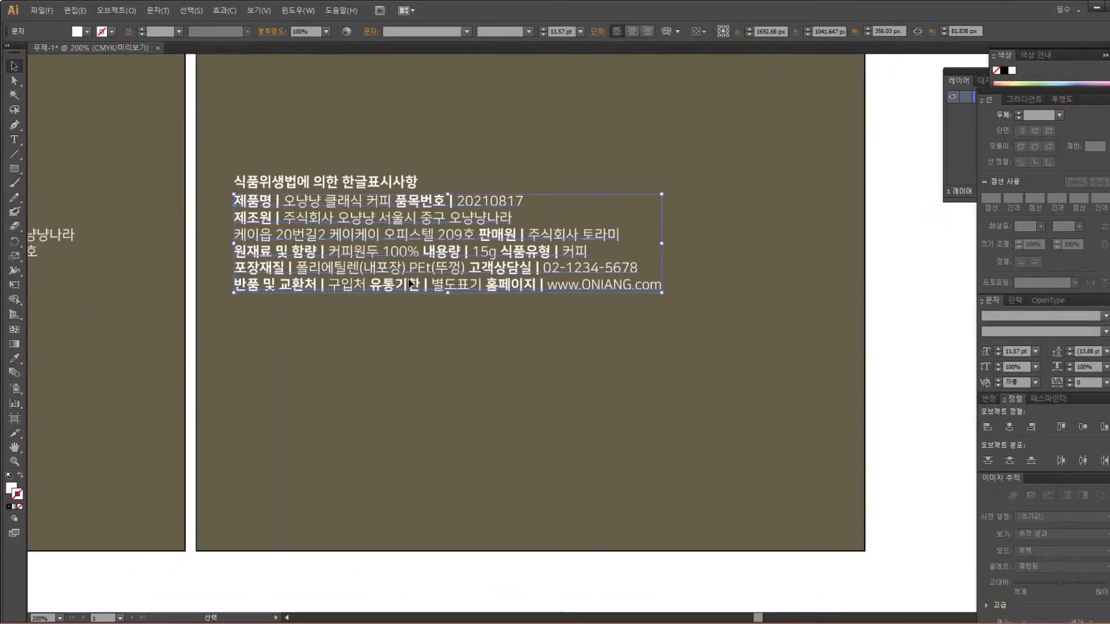
scroll(409, 284, "left", 8)
scroll(393, 266, "up", 2)
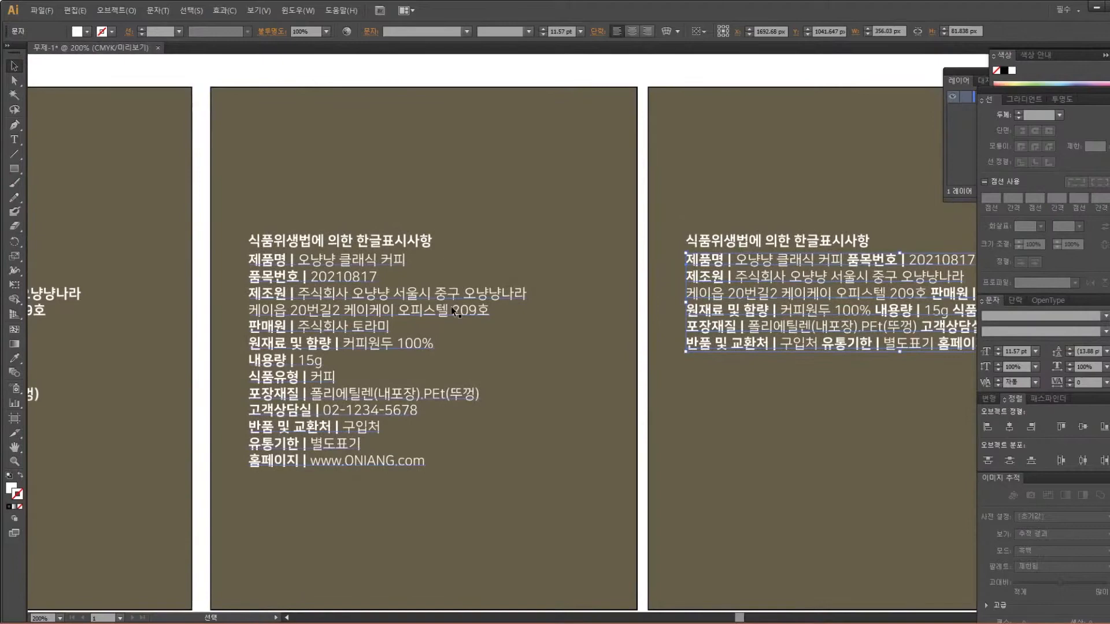
left_click_drag(824, 354, 514, 333)
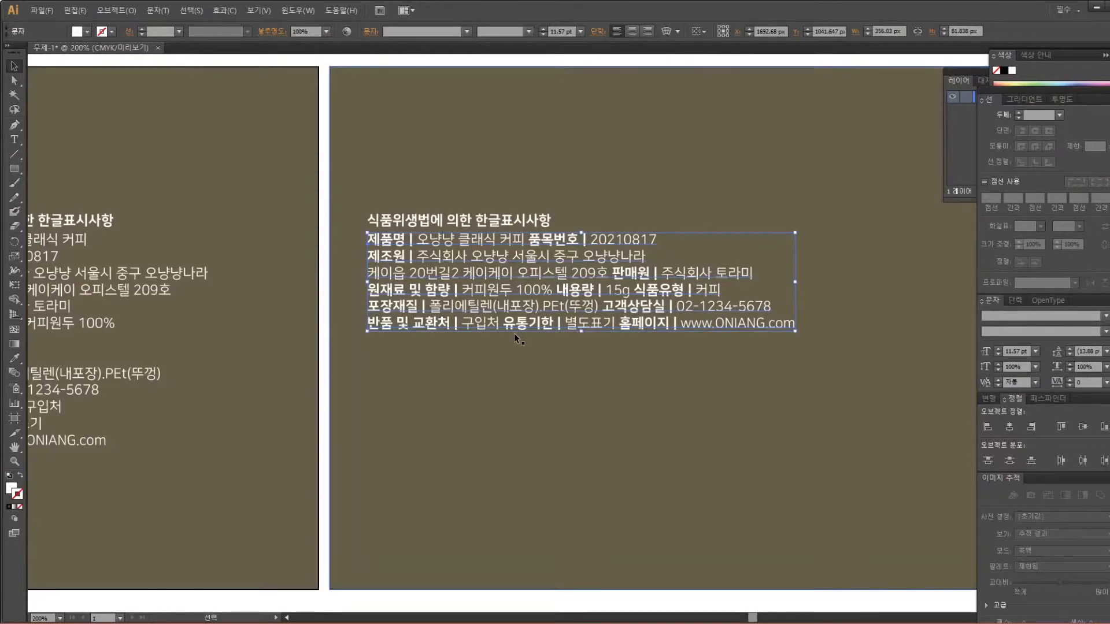
left_click_drag(605, 286, 493, 280)
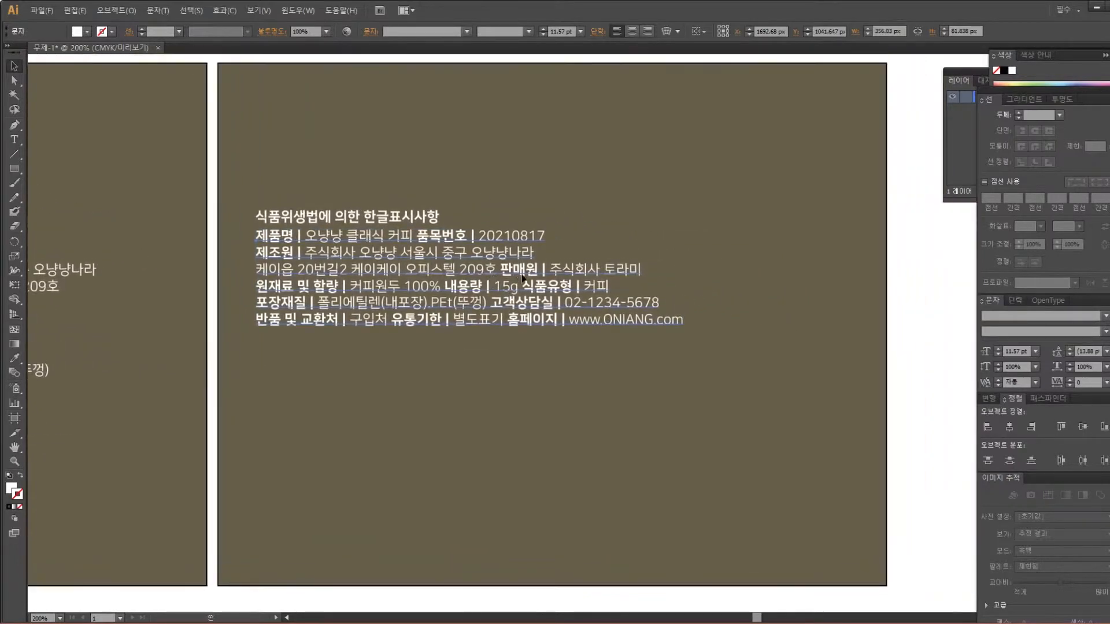
double_click(337, 258)
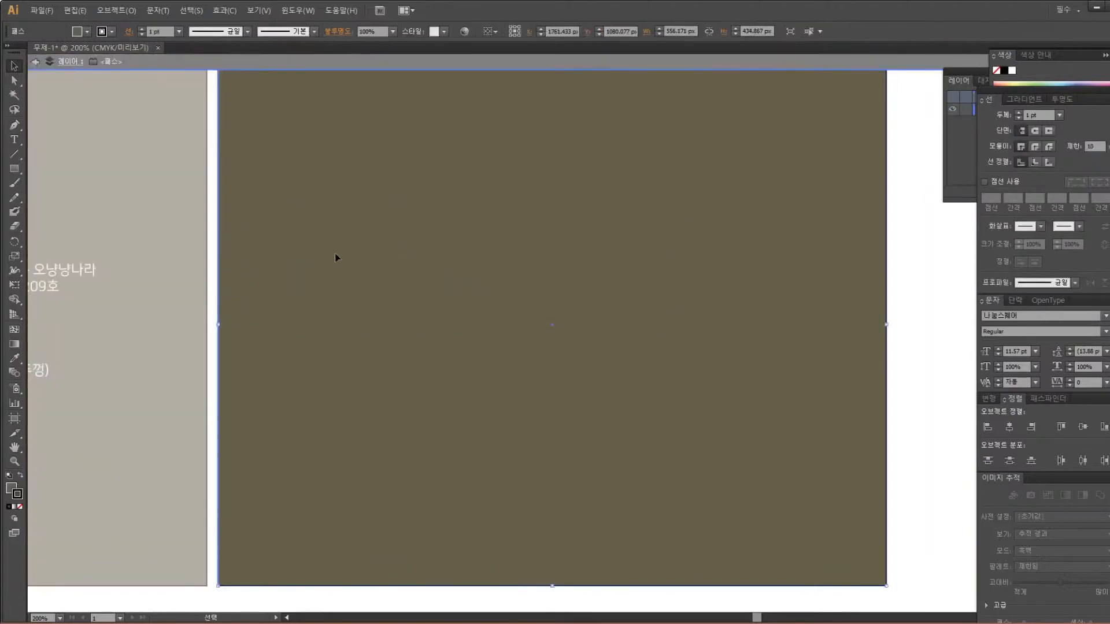
double_click(914, 283)
Duplicate the condensed text panel, including its brown background, and place the copy directly beneath the original
left_click_drag(497, 293, 650, 345)
key("ctrl+minus")
key("ctrl+minus")
left_click_drag(673, 447, 491, 155)
left_click_drag(547, 191, 533, 255)
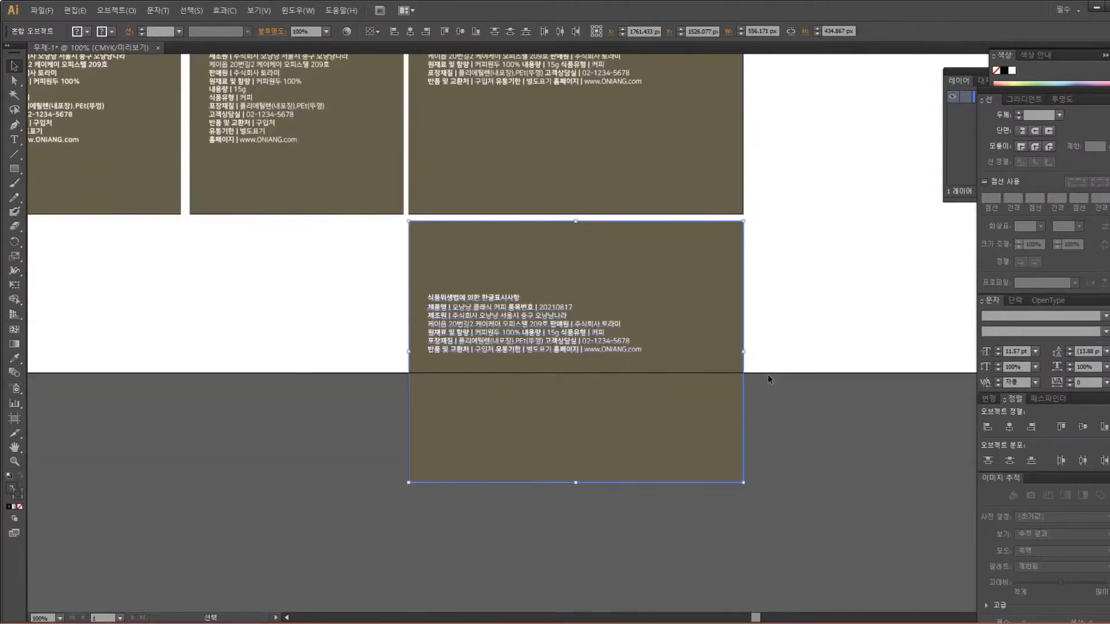
left_click(841, 347)
Extend the artboard's lower edge downward to make it about 2231 px high, covering the duplicated panel
key("shift+o")
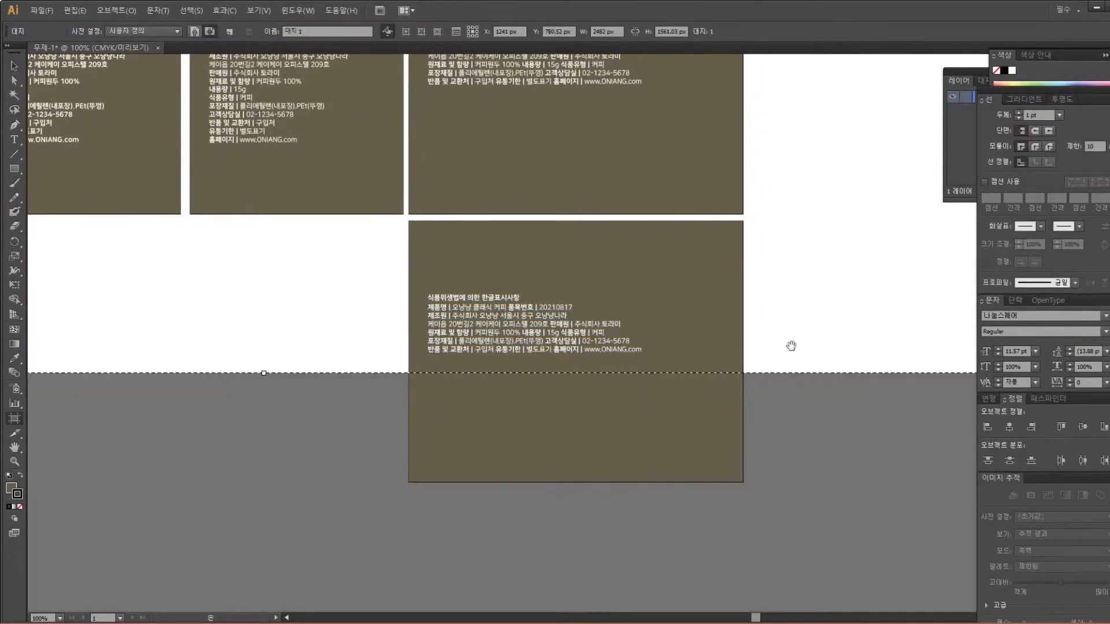
left_click_drag(791, 345, 858, 153)
left_click_drag(330, 181, 331, 583)
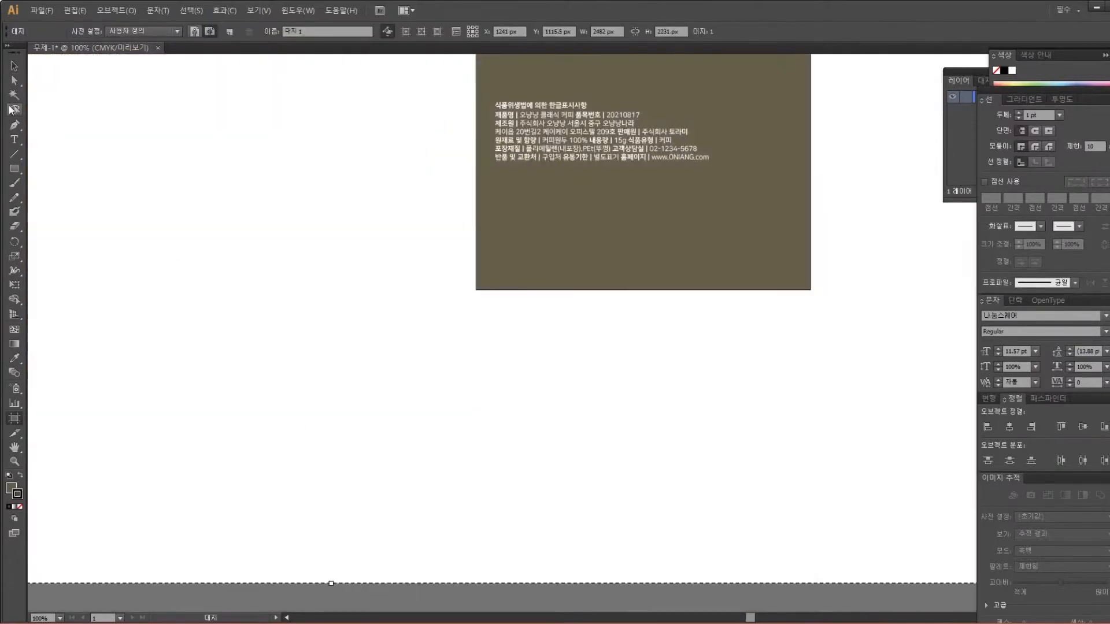
left_click(14, 66)
Move the duplicated panel's heading and body text up near its upper edge and place a copy of both in the panel's lower half
left_click_drag(563, 225, 391, 335)
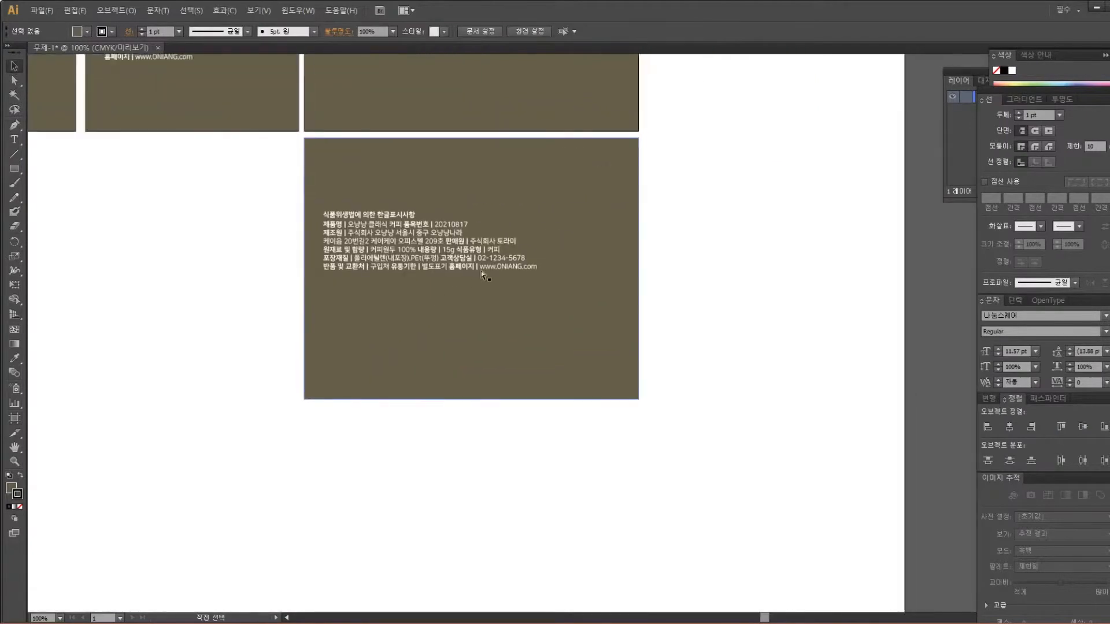
key("ctrl+=")
left_click_drag(480, 271, 616, 384)
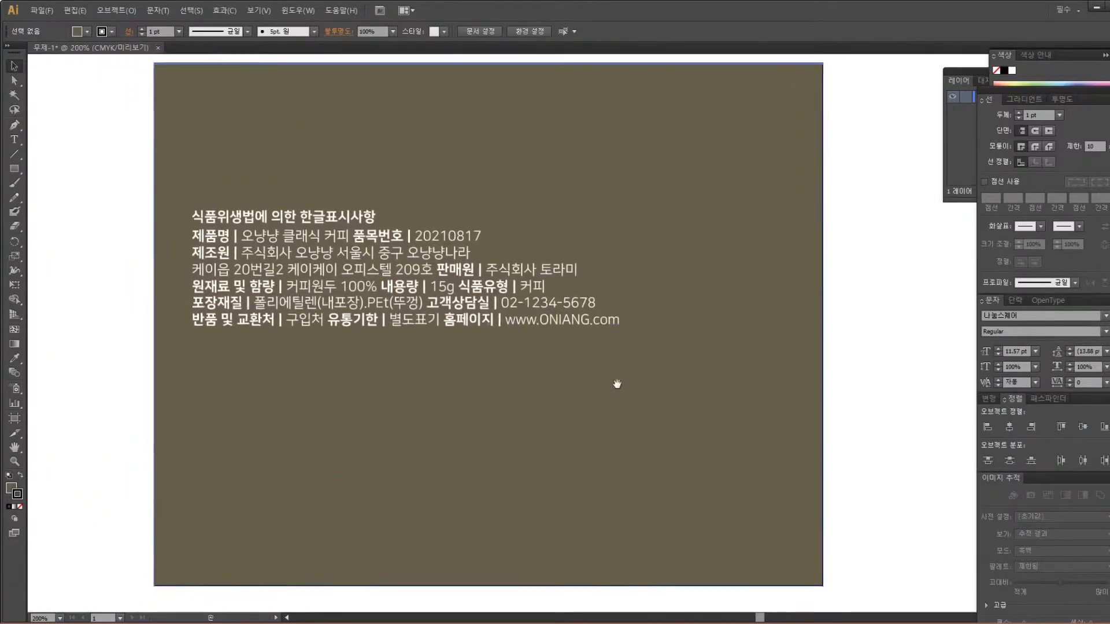
left_click_drag(495, 287, 495, 169)
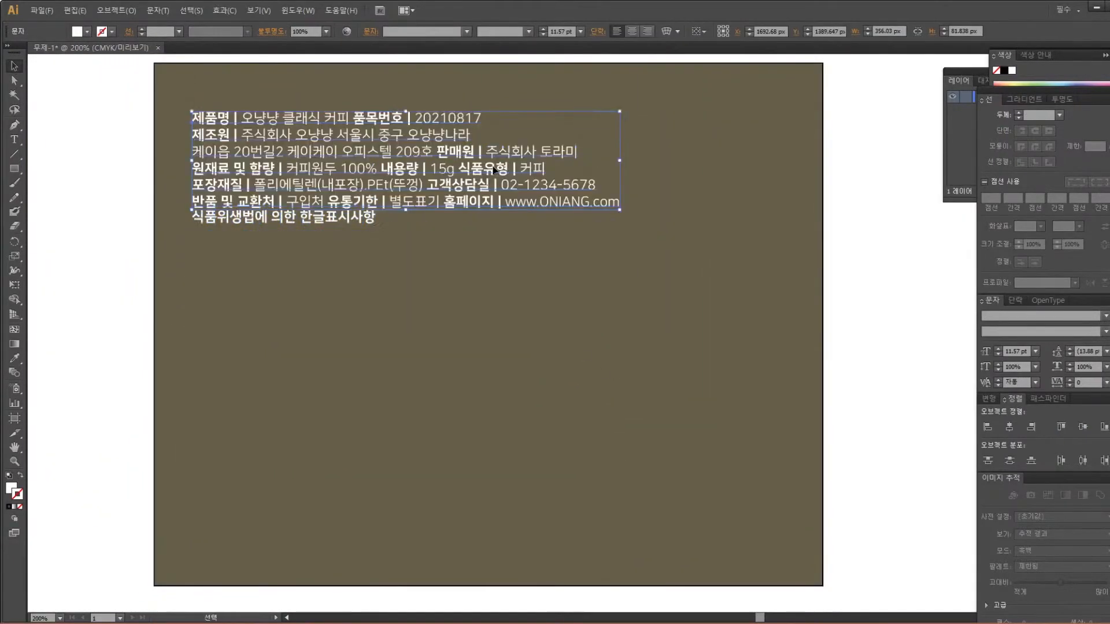
key("ctrl+z")
left_click(349, 217, "shift")
left_click_drag(348, 217, 369, 258)
left_click(375, 327)
In the lower copy, join the 제조원 line onto the 제품명 line and the 원재료 및 함량 line onto the address line, separated by spaces
double_click(281, 324)
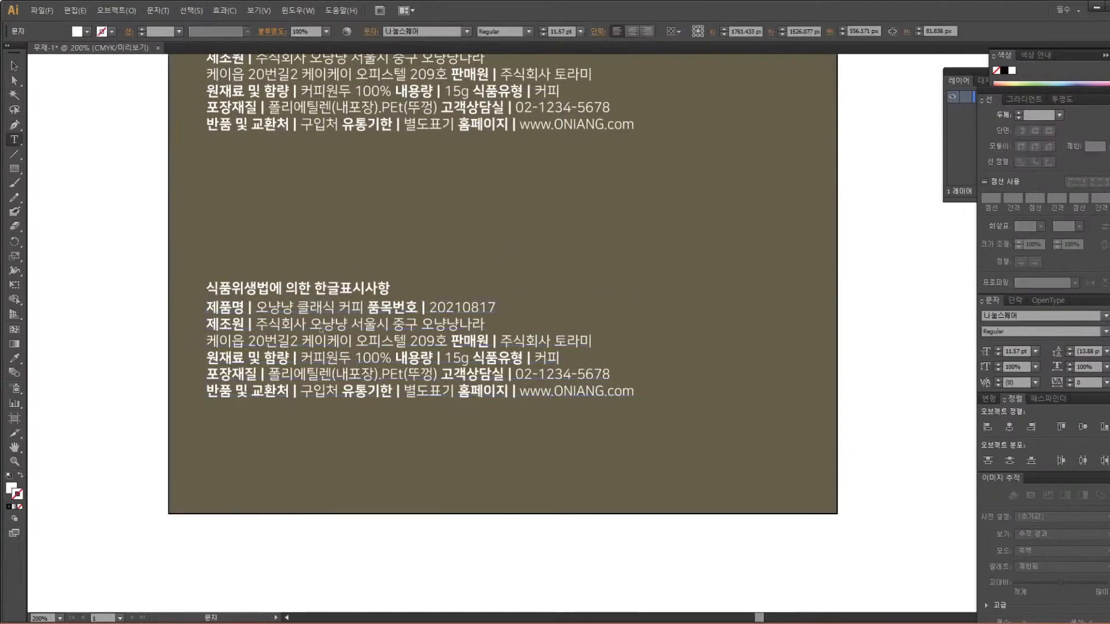
left_click(208, 322)
key("BackSpace")
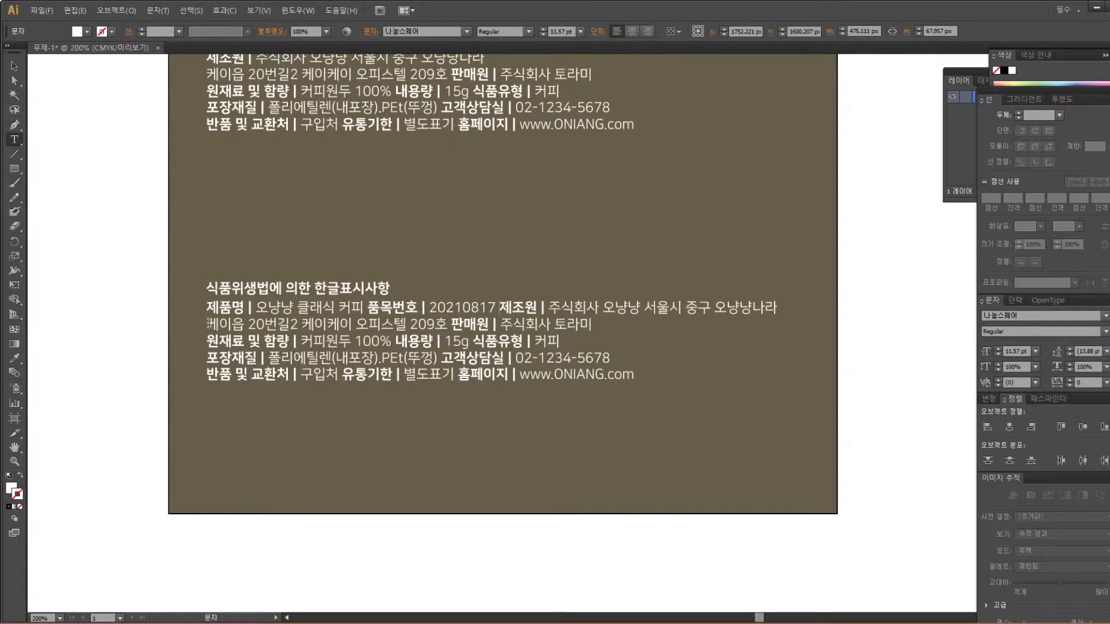
left_click(209, 341)
key("BackSpace")
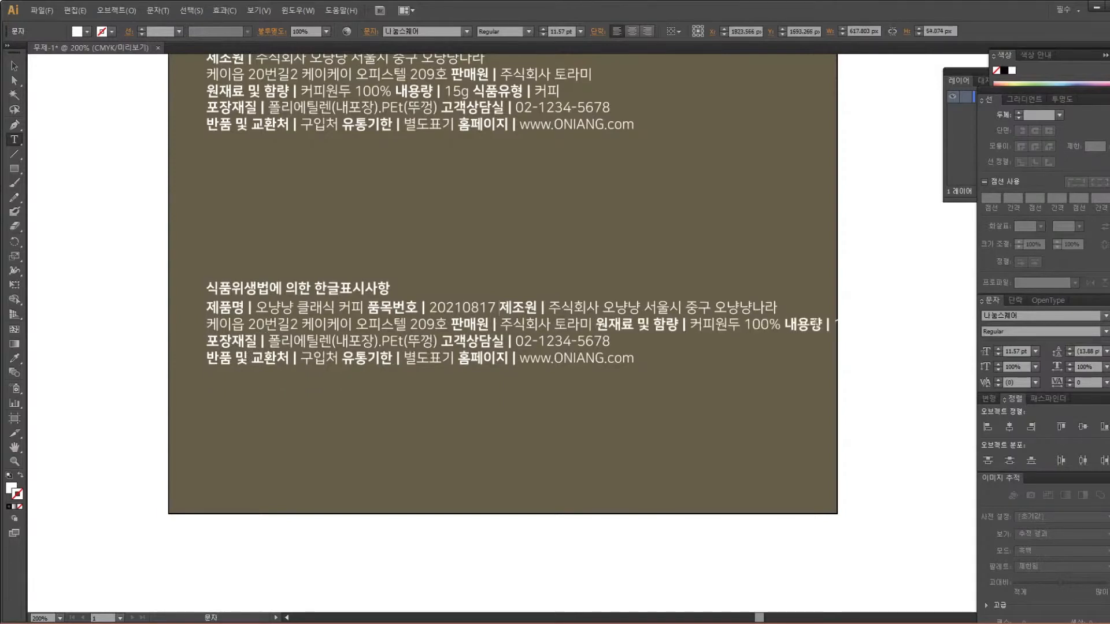
Break the line before 내용량, join the 포장재질 line after 식품유형 with a space, and finish text editing
left_click(785, 324)
key("Return")
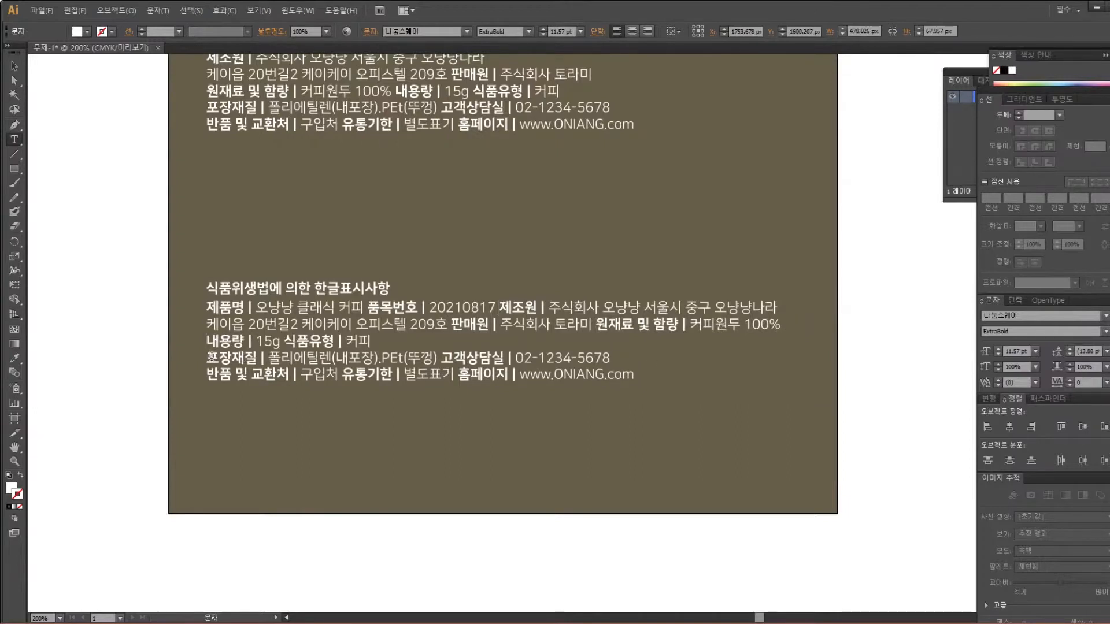
key("BackSpace")
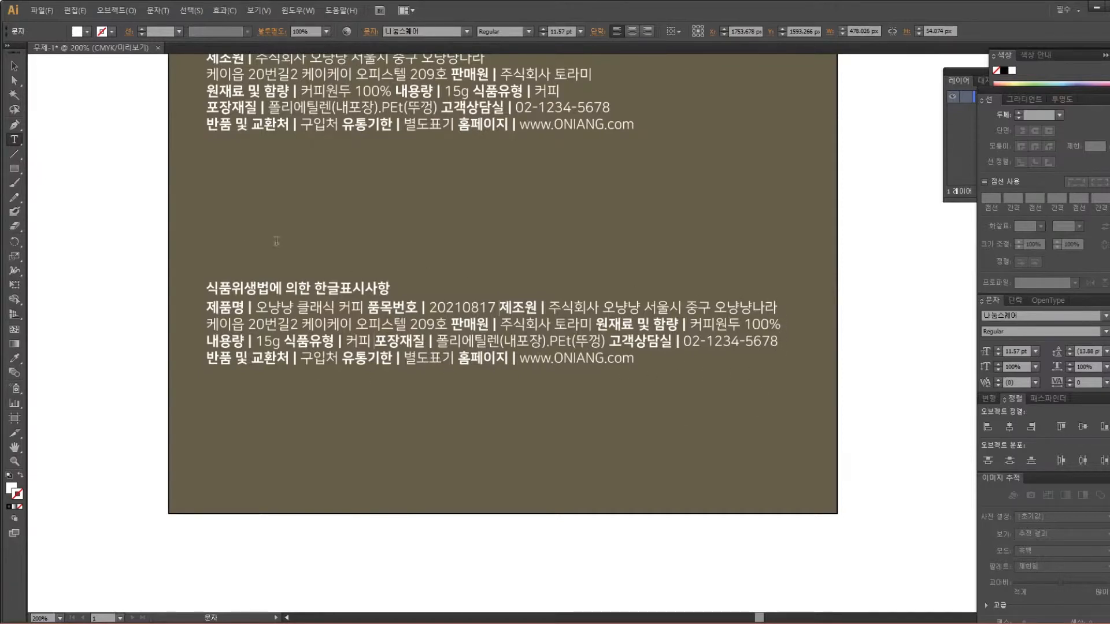
left_click(14, 65)
Scale the lower heading and body text down together to match the upper block's width, with body text about 8.62 pt
left_click(309, 292)
left_click_drag(527, 211, 496, 331)
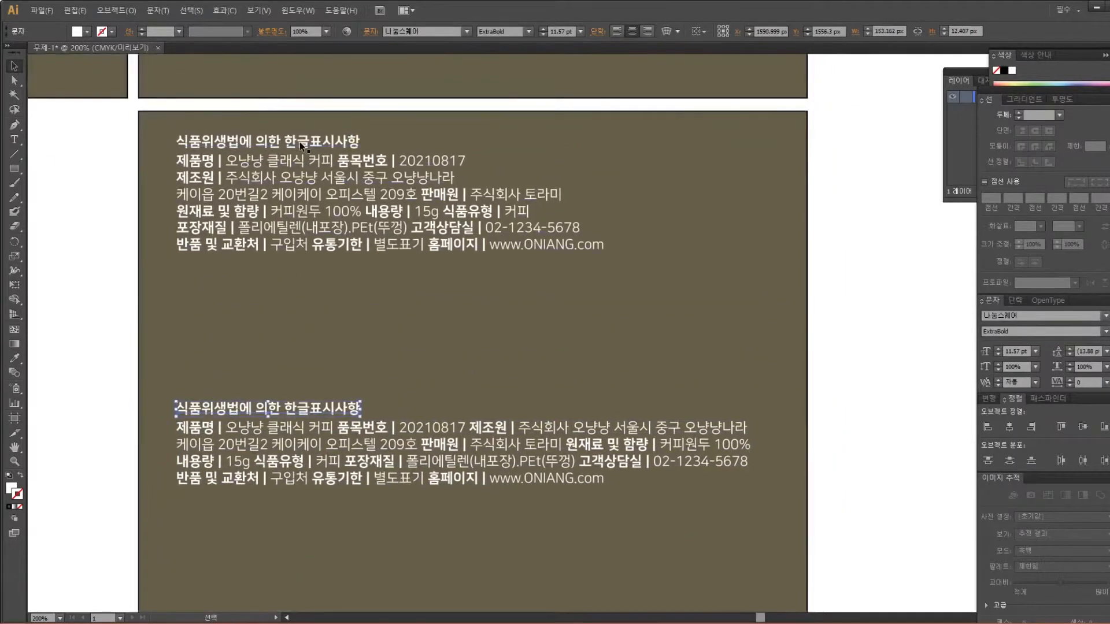
left_click_drag(666, 427, 633, 284)
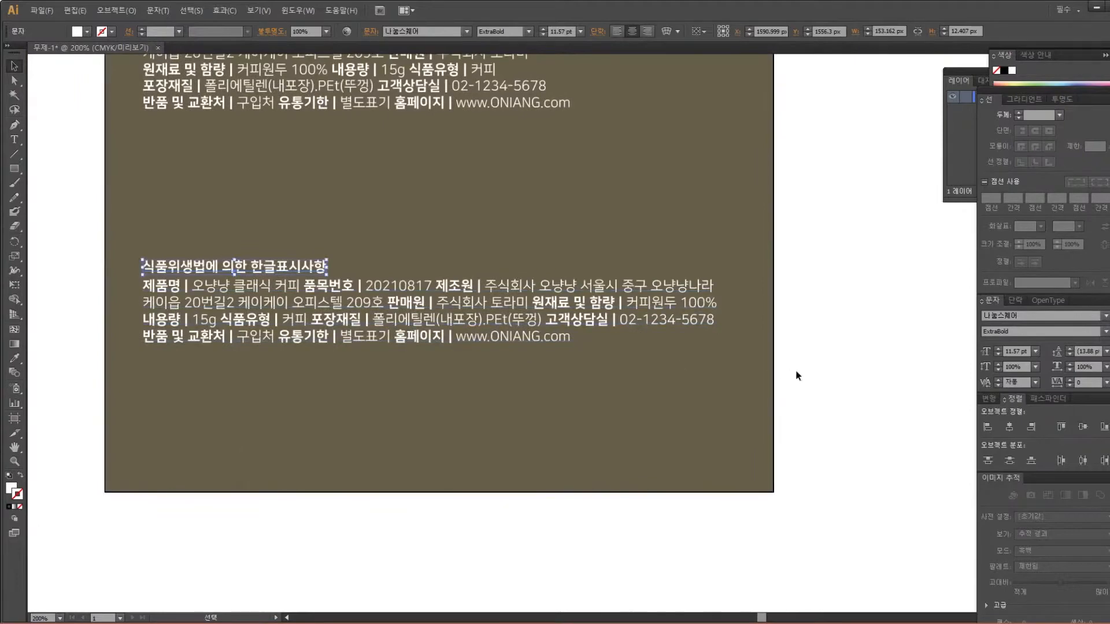
left_click_drag(814, 375, 246, 208)
left_click_drag(812, 242, 738, 212)
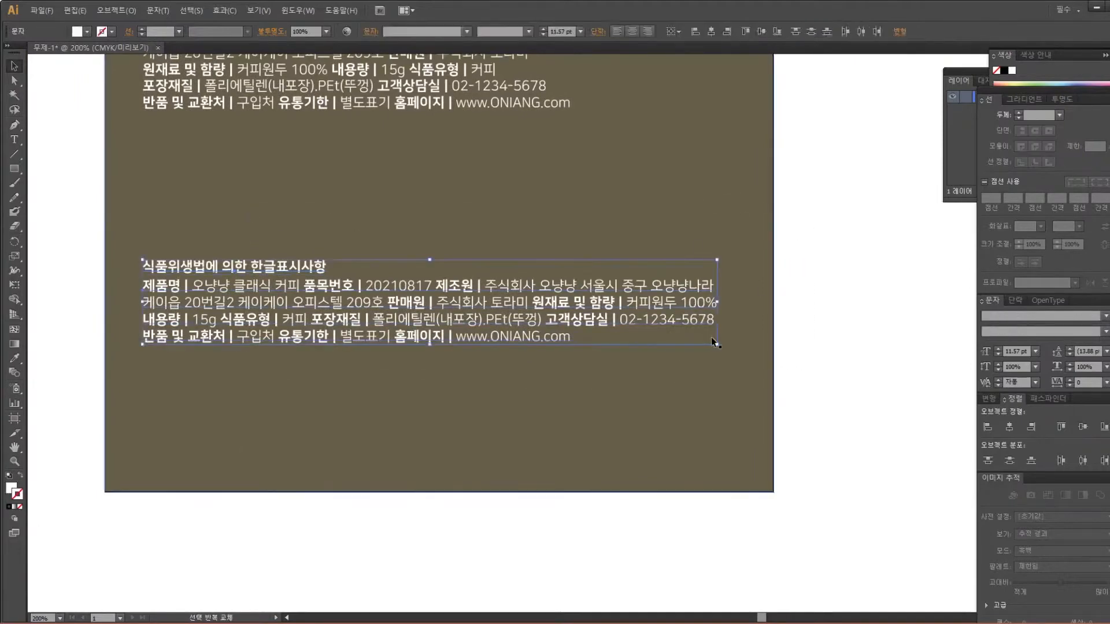
left_click_drag(715, 342, 573, 339)
left_click(816, 296)
Move the reduced heading and body text slightly up and place a duplicate of both below them in the panel
left_click_drag(654, 317, 737, 357)
left_click_drag(544, 176, 507, 221)
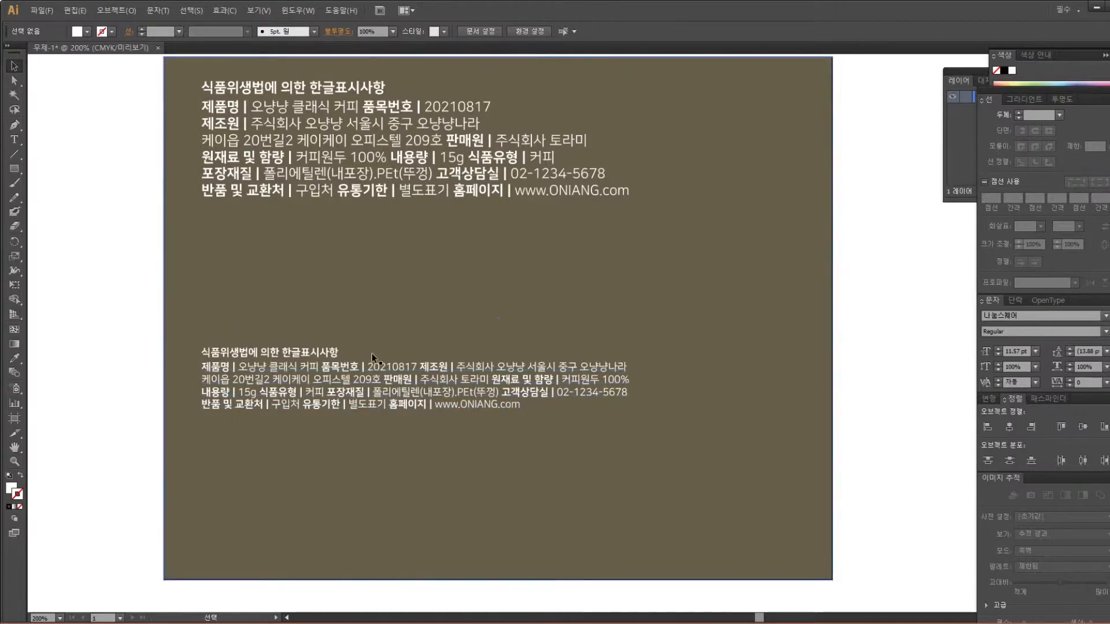
left_click_drag(379, 348, 412, 293)
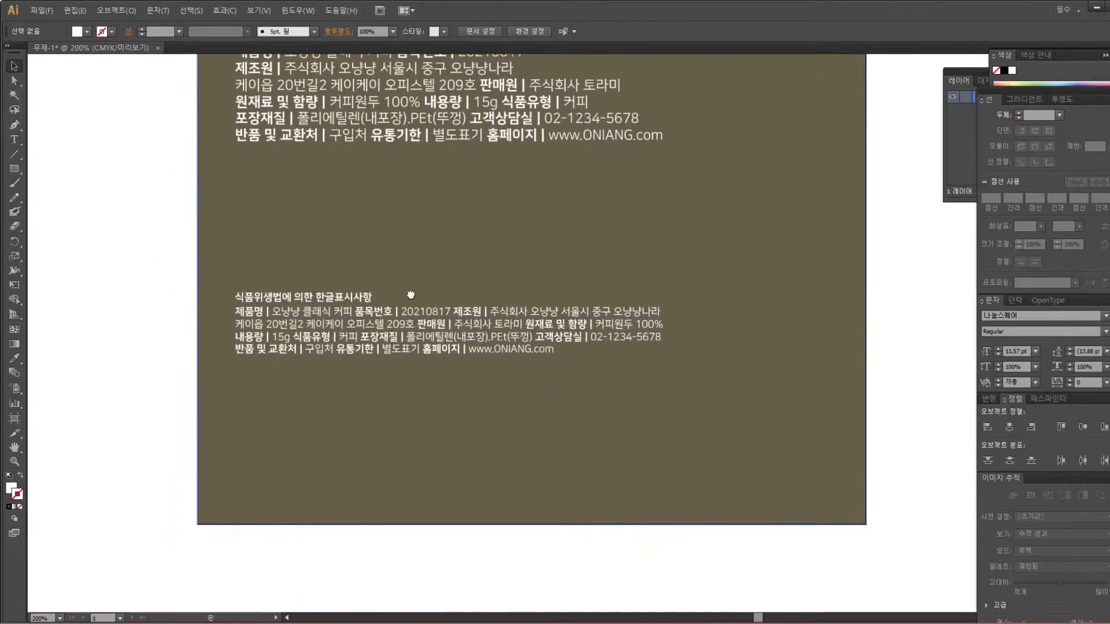
left_click(379, 315)
left_click_drag(362, 298, 367, 393)
left_click_drag(525, 441, 495, 383)
Scale the lowest heading and body text down together to about three quarters of the middle block's width, then deselect
left_click(516, 503)
left_click(557, 368)
triple_click(594, 358)
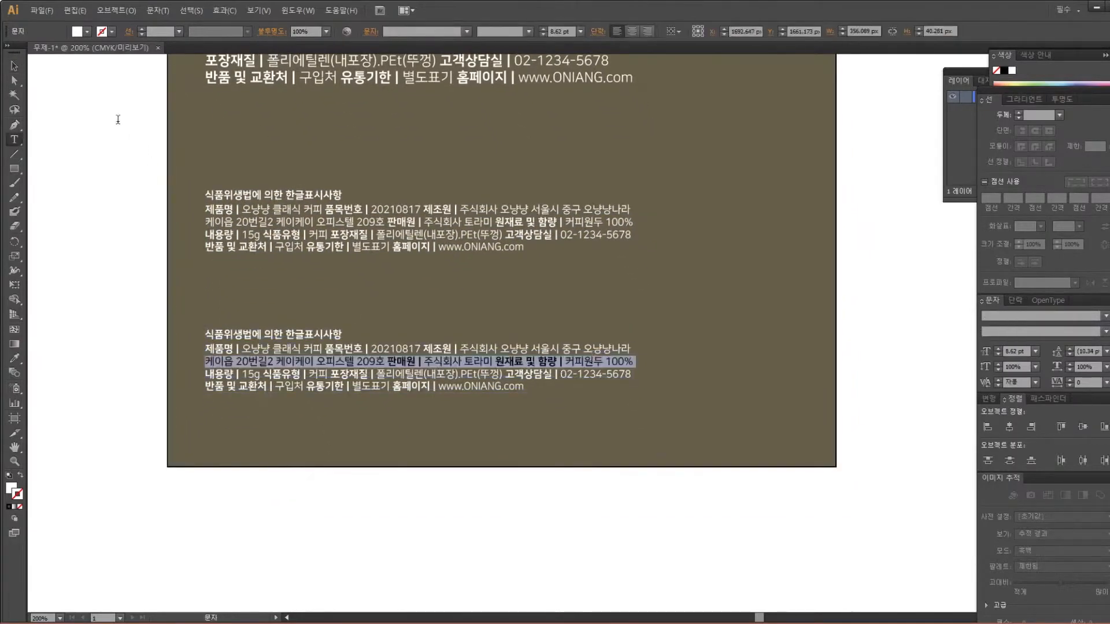
key("Escape")
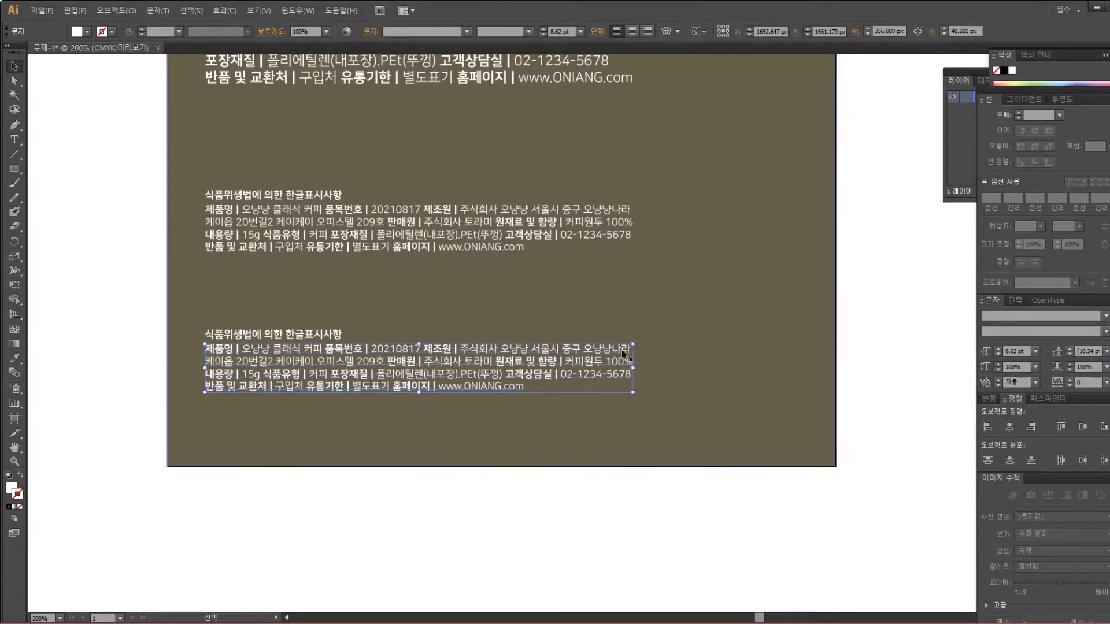
left_click_drag(525, 492, 258, 329)
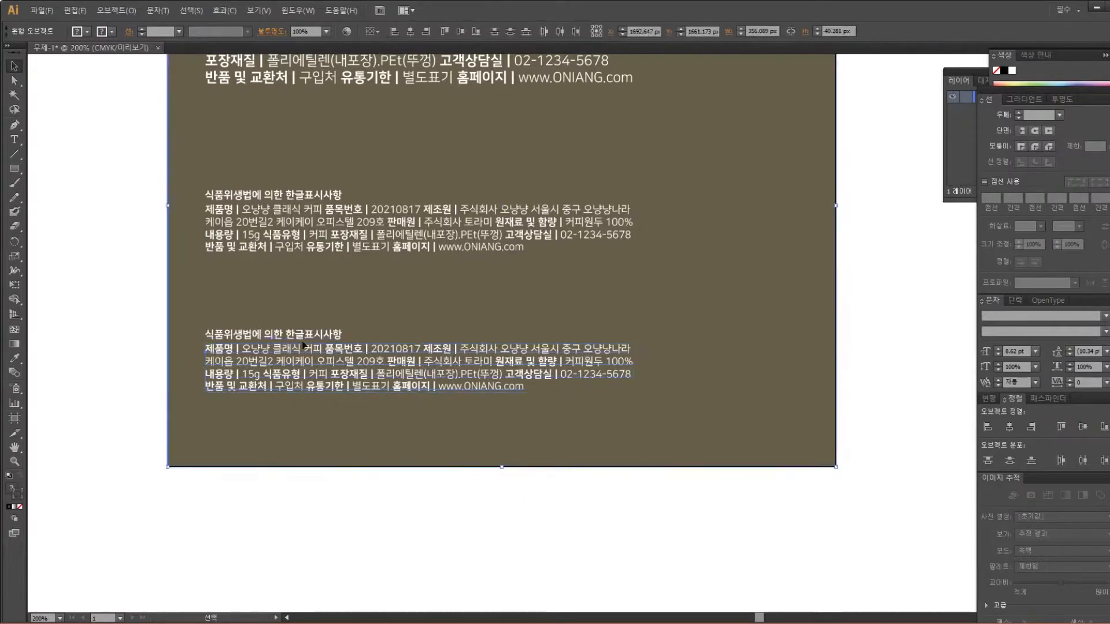
left_click(650, 455, "shift")
left_click_drag(633, 392, 596, 522)
left_click(635, 540)
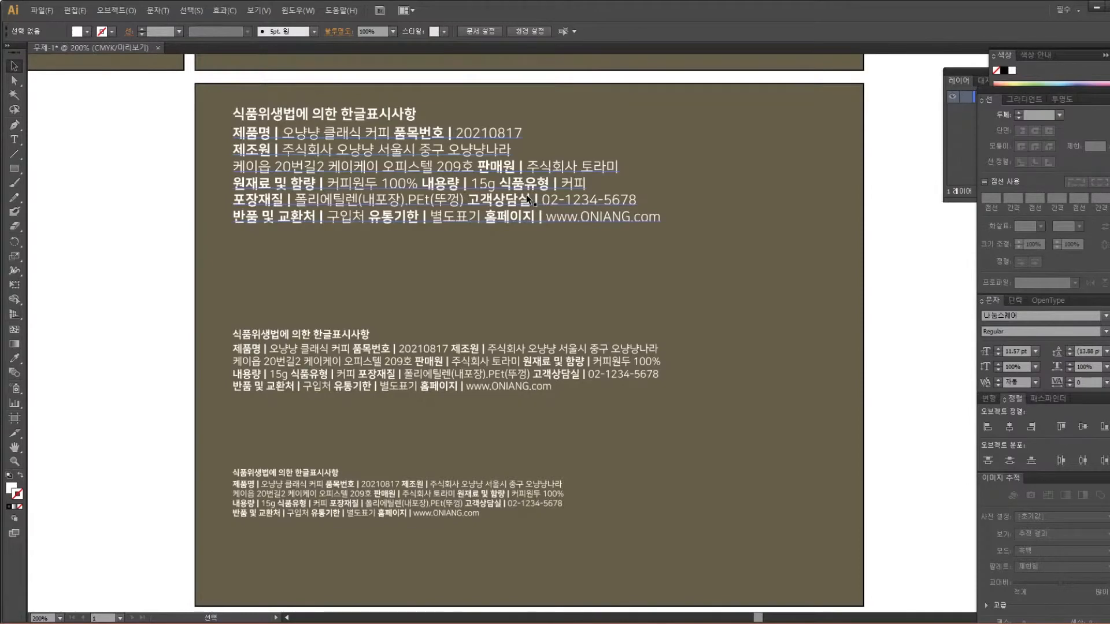
Review the panel with three text sizes in the overall layout and compare it with the earlier table versions
left_click_drag(502, 440, 587, 390)
key("ctrl+minus")
key("ctrl+minus")
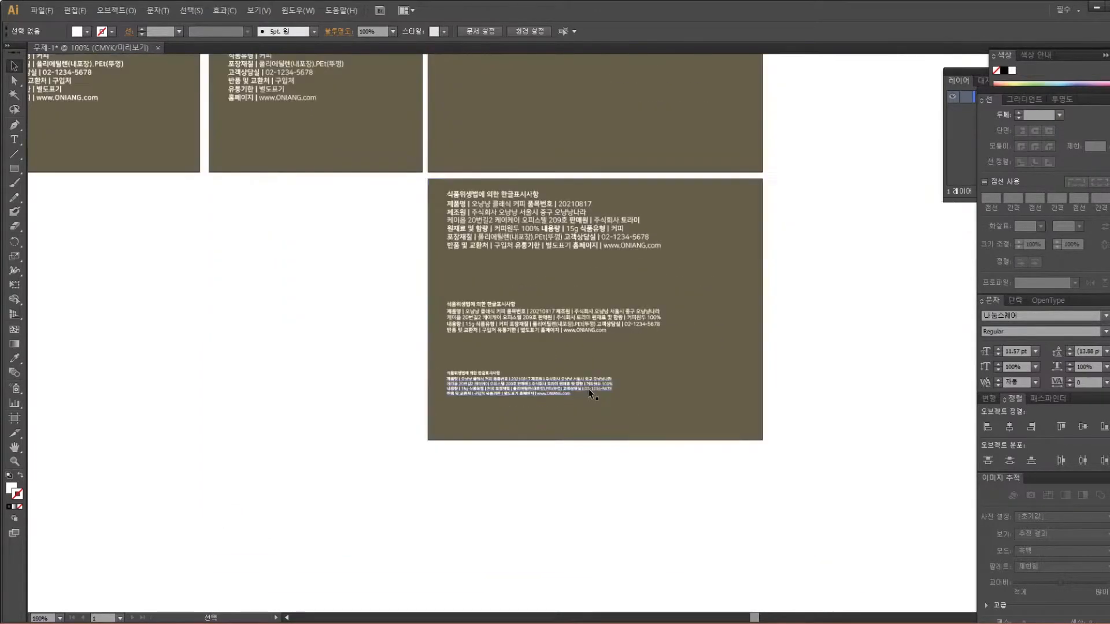
left_click_drag(552, 240, 701, 413)
left_click_drag(634, 312, 801, 349)
left_click_drag(613, 351, 766, 292)
left_click_drag(469, 222, 551, 294)
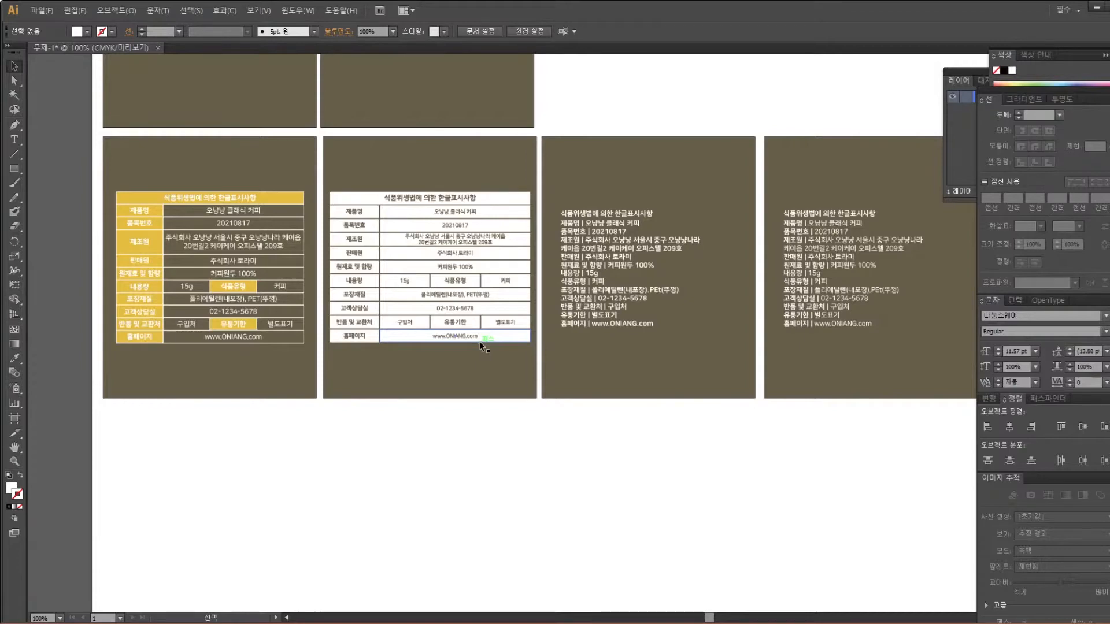
Examine the three progressively smaller run-on text blocks close up for legibility
key("space")
left_click_drag(734, 459, 354, 366)
left_click_drag(469, 419, 512, 497)
key("ctrl+plus")
key("ctrl+plus")
key("space")
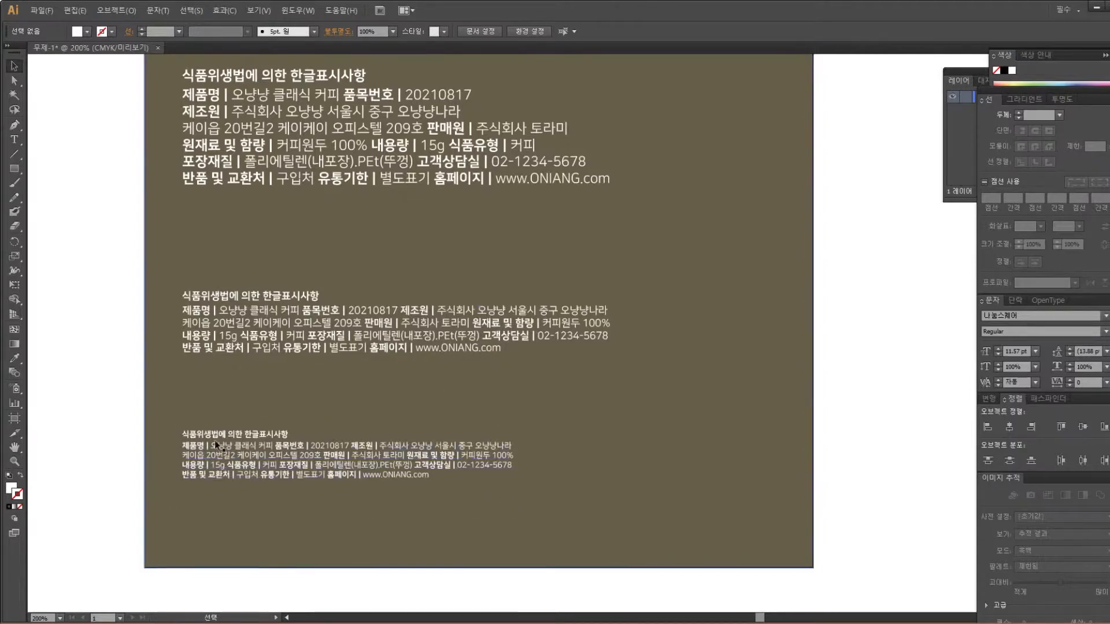
key("space")
left_click_drag(199, 151, 562, 373)
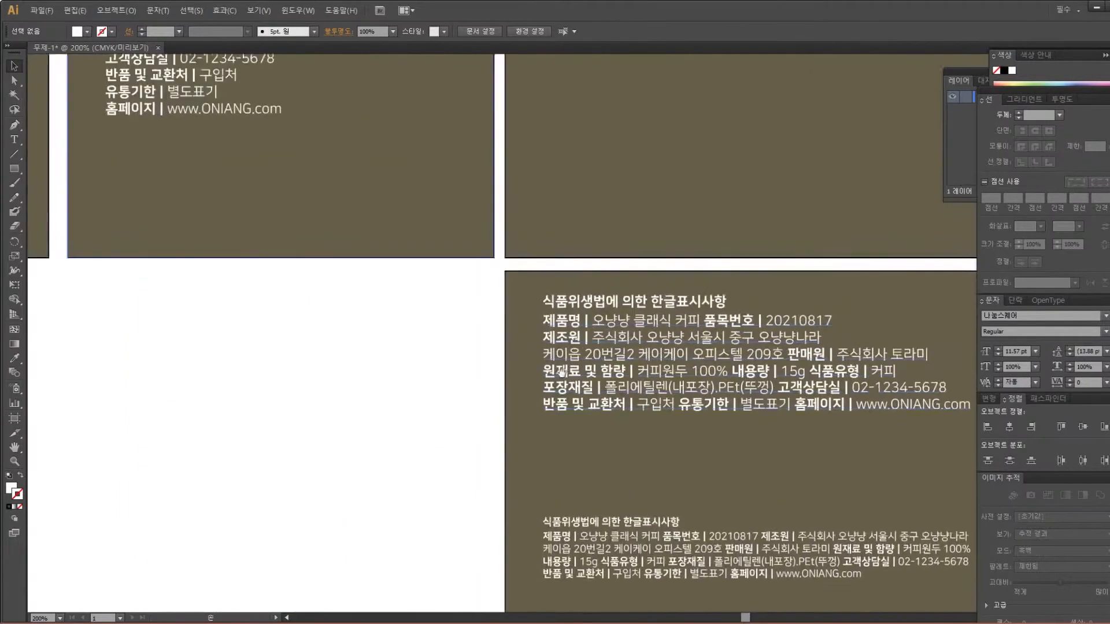
left_click_drag(328, 234, 673, 403)
Examine the white-filled table version close up and compare it with the neighbouring yellow table and text-only panels
key("ctrl+minus")
key("ctrl+minus")
key("space")
left_click_drag(553, 241, 922, 327)
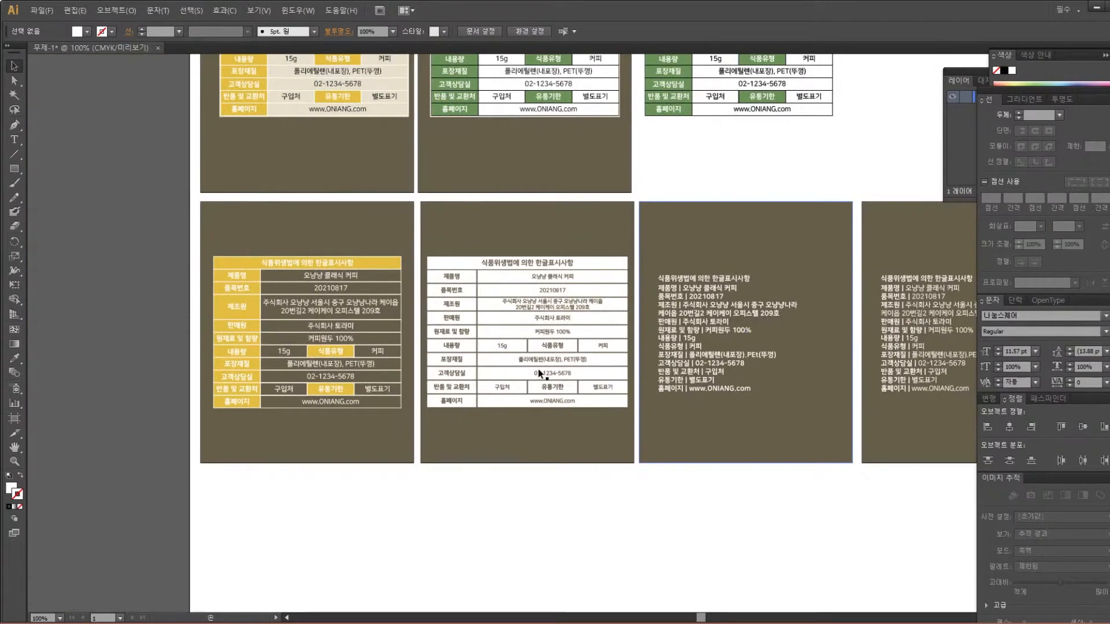
key("ctrl+plus")
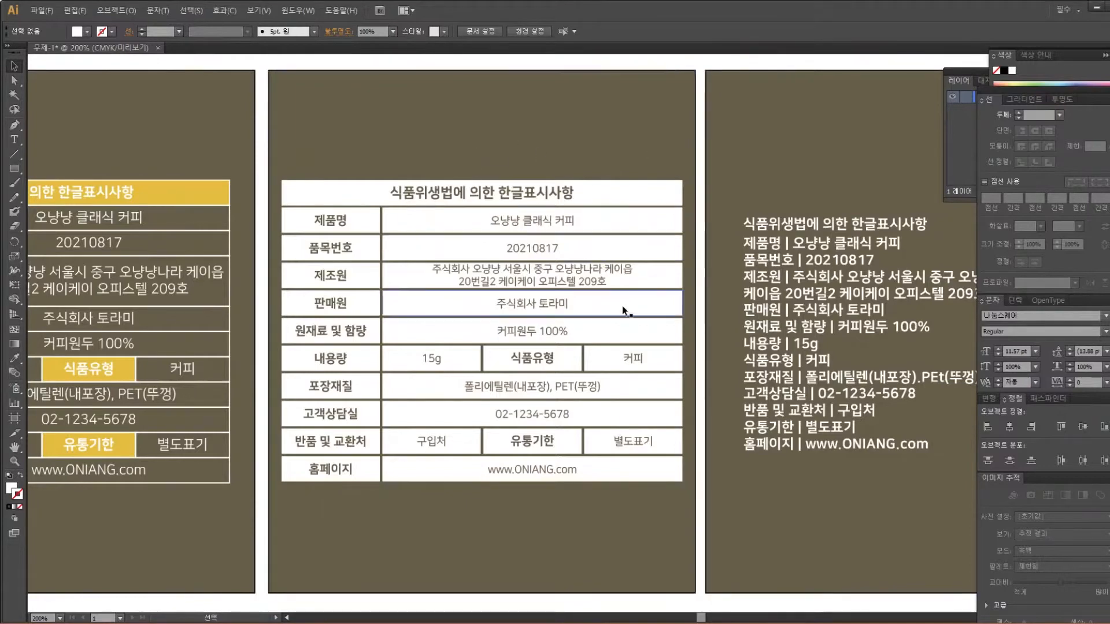
scroll(660, 315, "down", 1)
key("ctrl+minus")
key("ctrl+minus")
key("ctrl+minus")
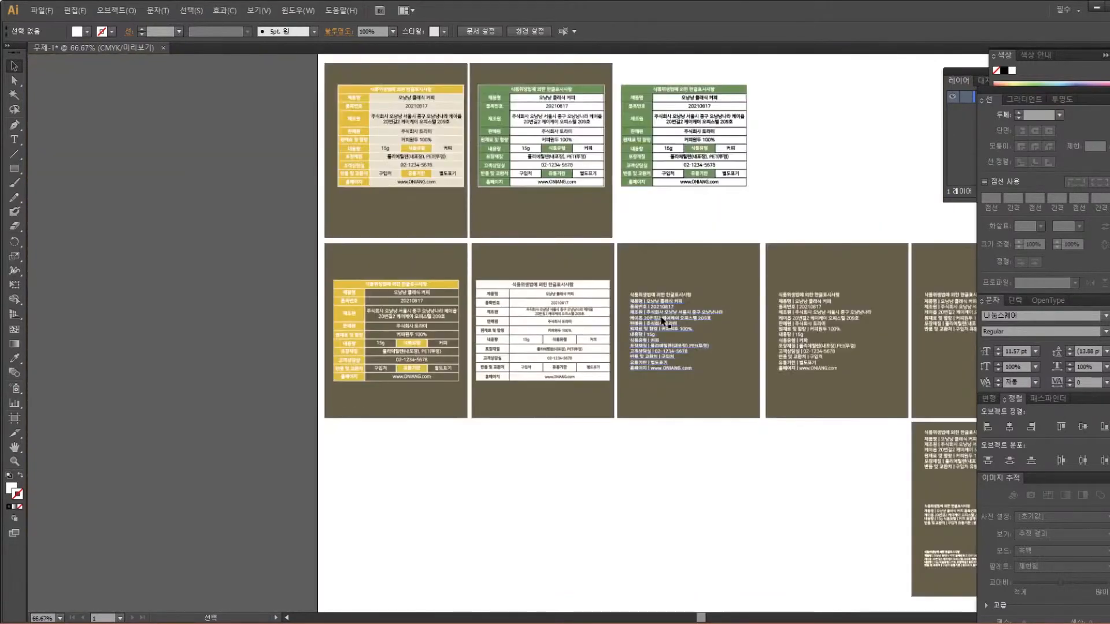
Centre the beige table with the yellow header horizontally and vertically on its brown panel
left_click_drag(708, 336, 646, 450)
left_click(393, 279)
double_click(382, 243)
left_click_drag(263, 160, 417, 321)
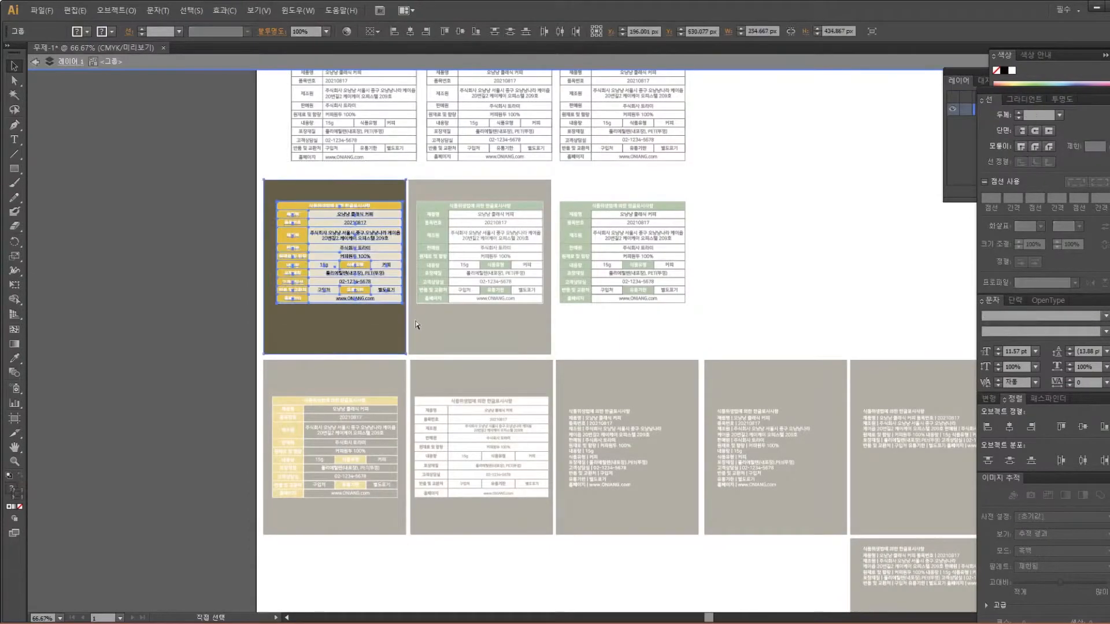
key("ctrl+g")
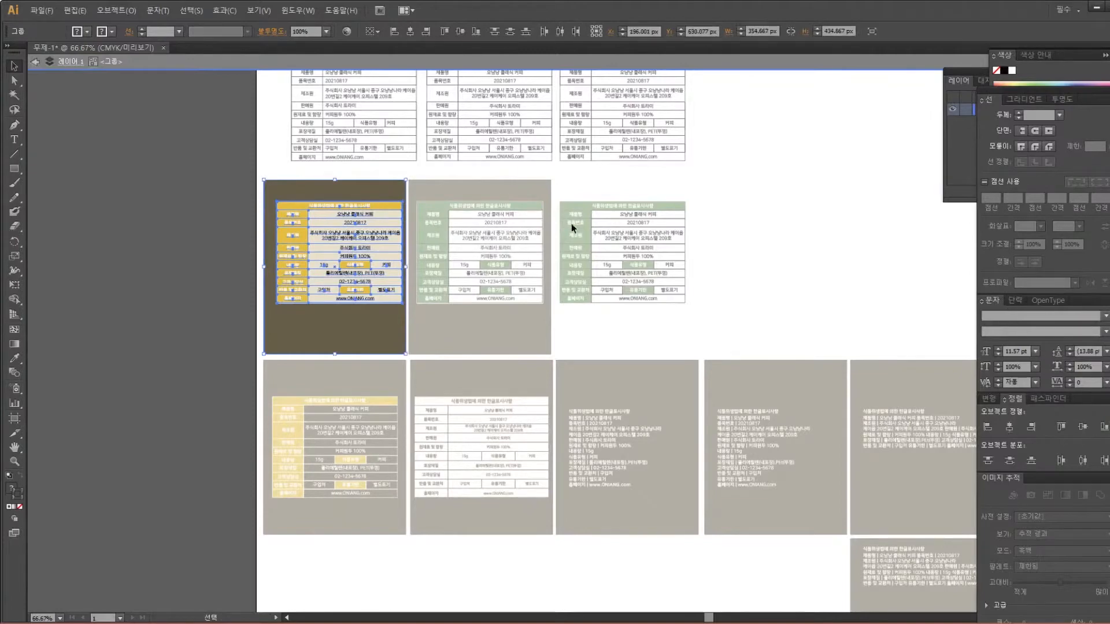
left_click(1009, 427)
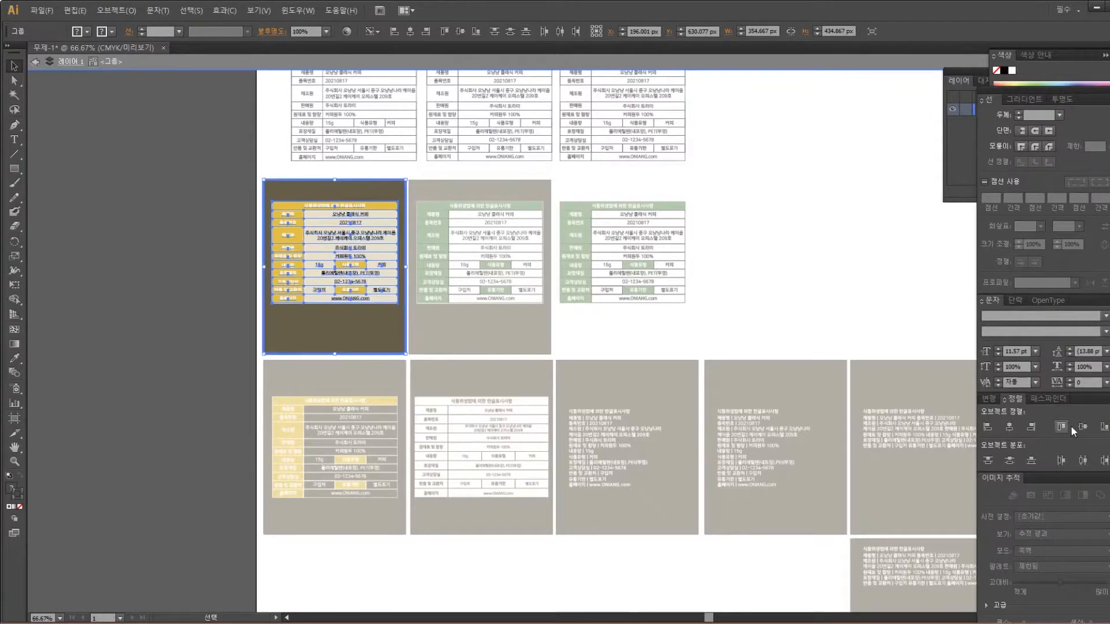
left_click(1082, 427)
double_click(577, 181)
left_click(478, 214)
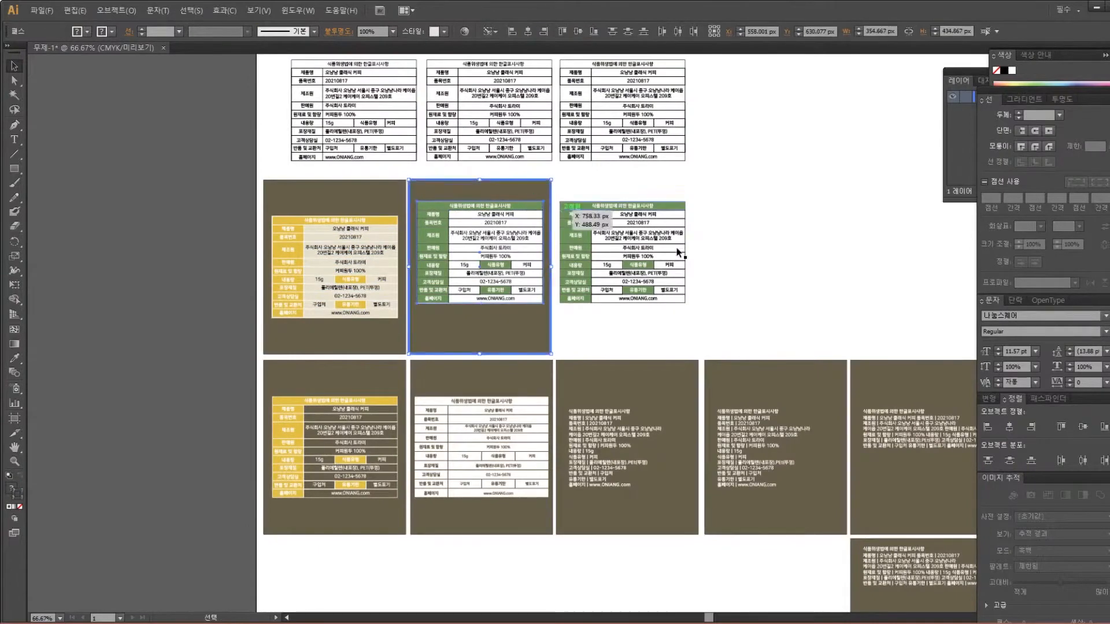
left_click(1078, 429)
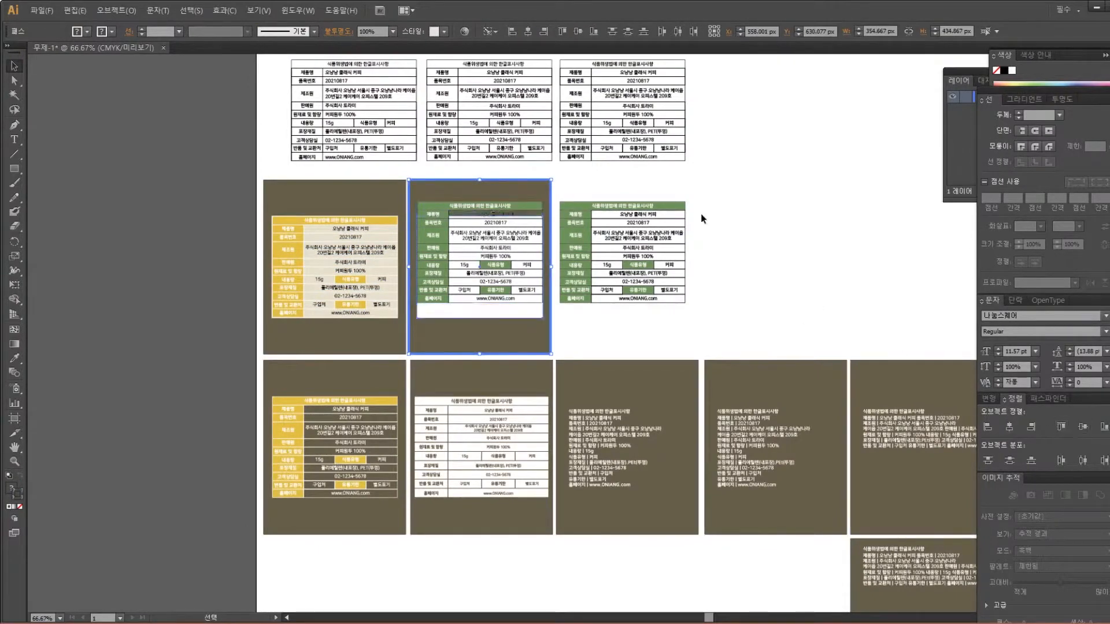
key("Delete")
key("ctrl+z")
key("ctrl+z")
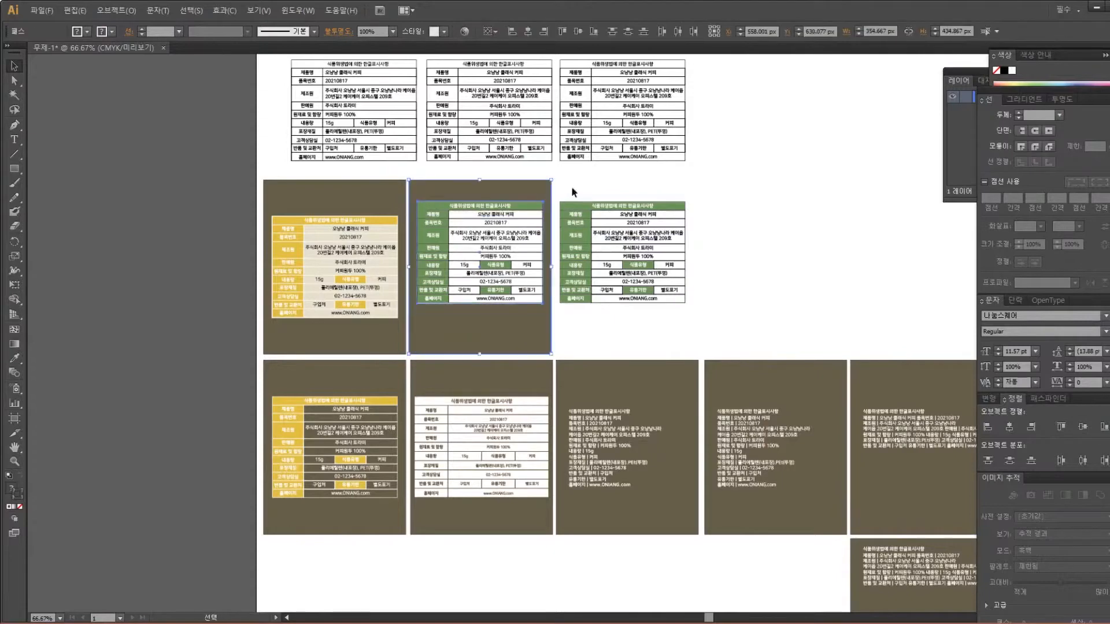
Centre the whole green table vertically on its brown panel and deselect
left_click_drag(426, 174, 526, 321)
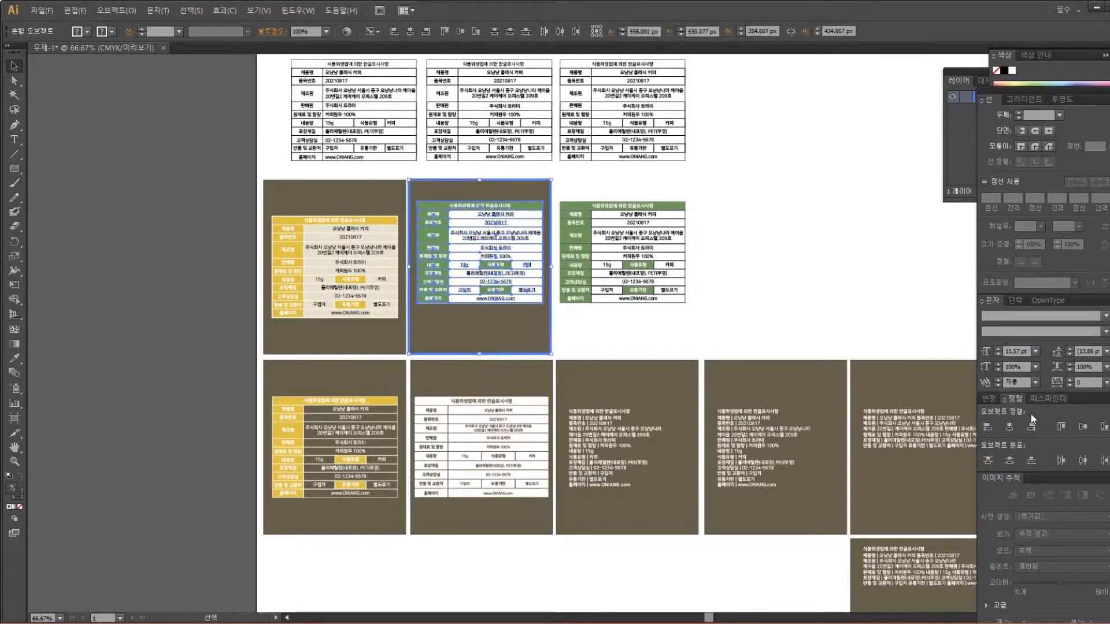
left_click(1082, 427)
left_click(742, 298)
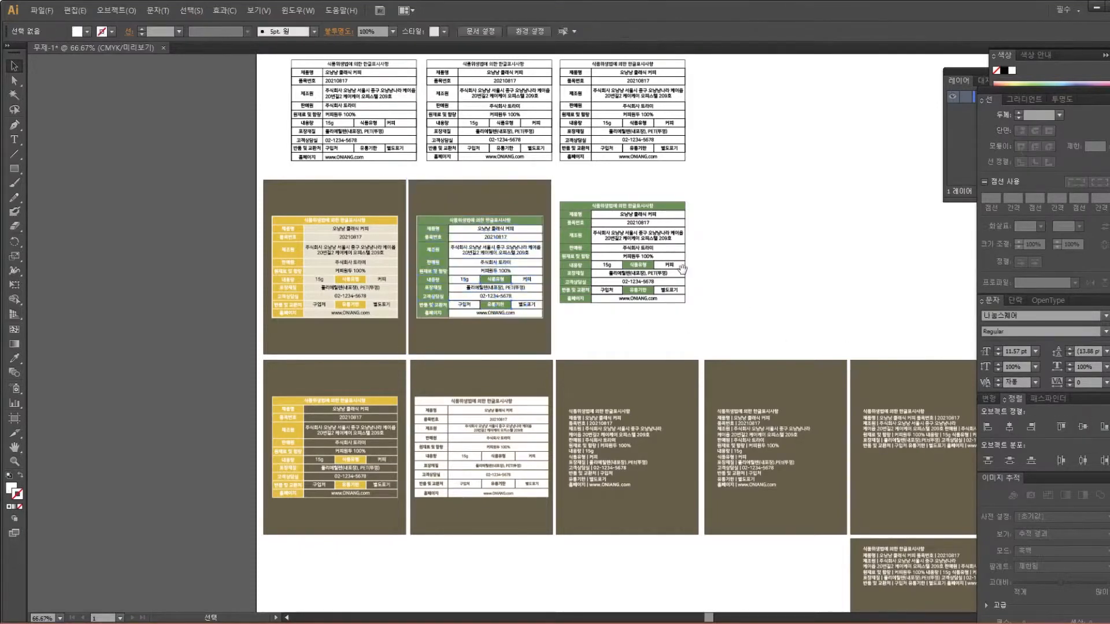
Compare the plain outlined tables, the coloured table panels and the text-only panels across all rows of the layout
left_click_drag(682, 272, 616, 308)
left_click_drag(509, 229, 679, 368)
left_click_drag(568, 289, 570, 304)
left_click(648, 283)
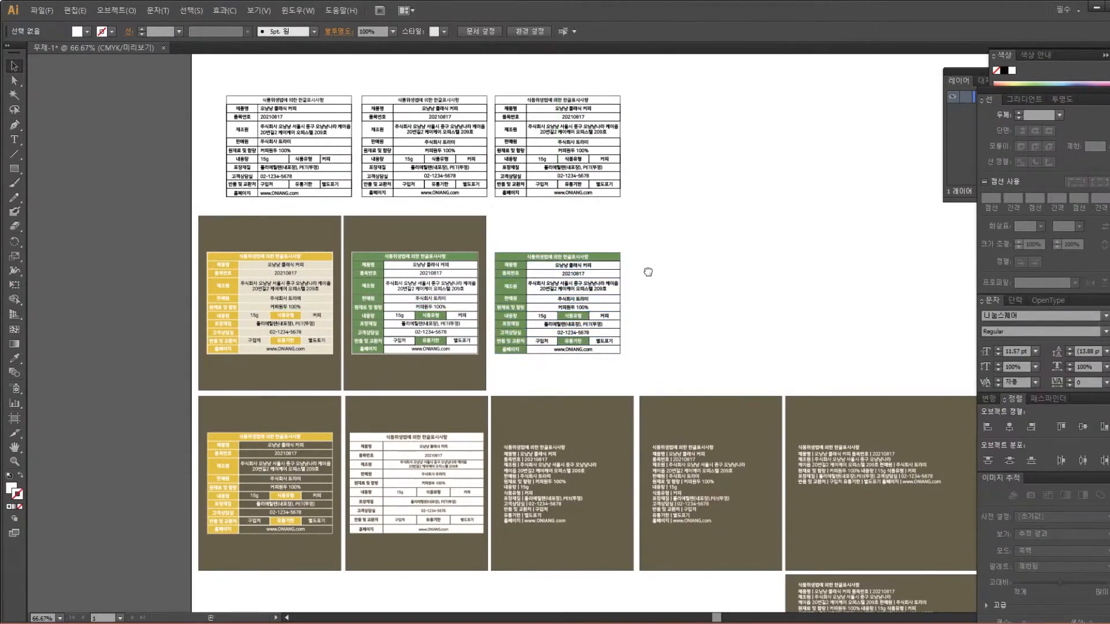
left_click_drag(647, 276, 638, 248)
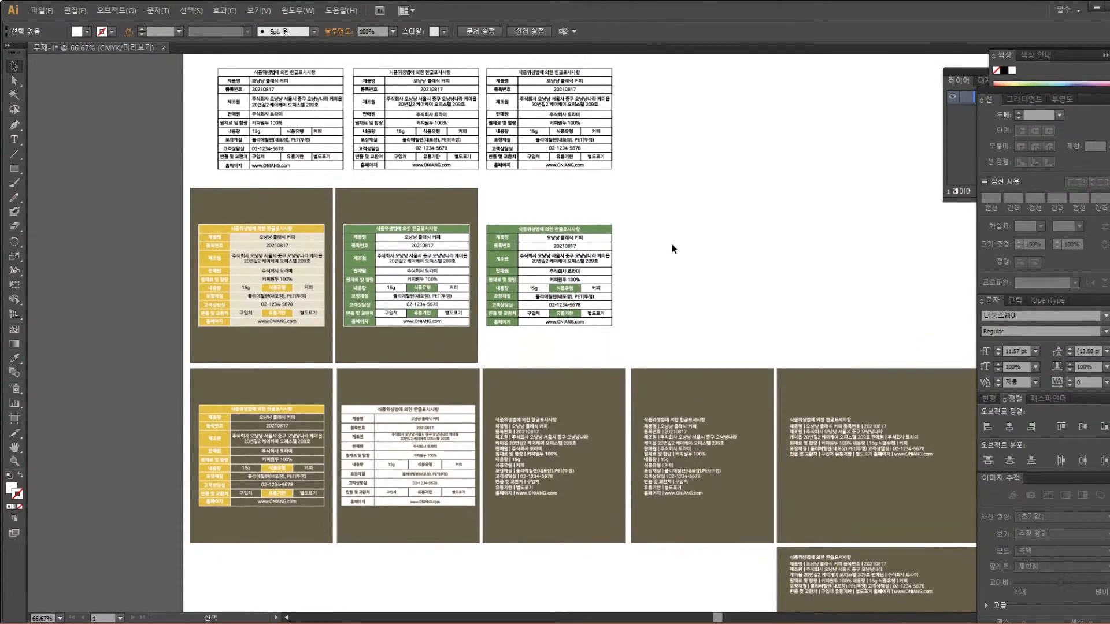
key("space")
left_click_drag(628, 267, 636, 233)
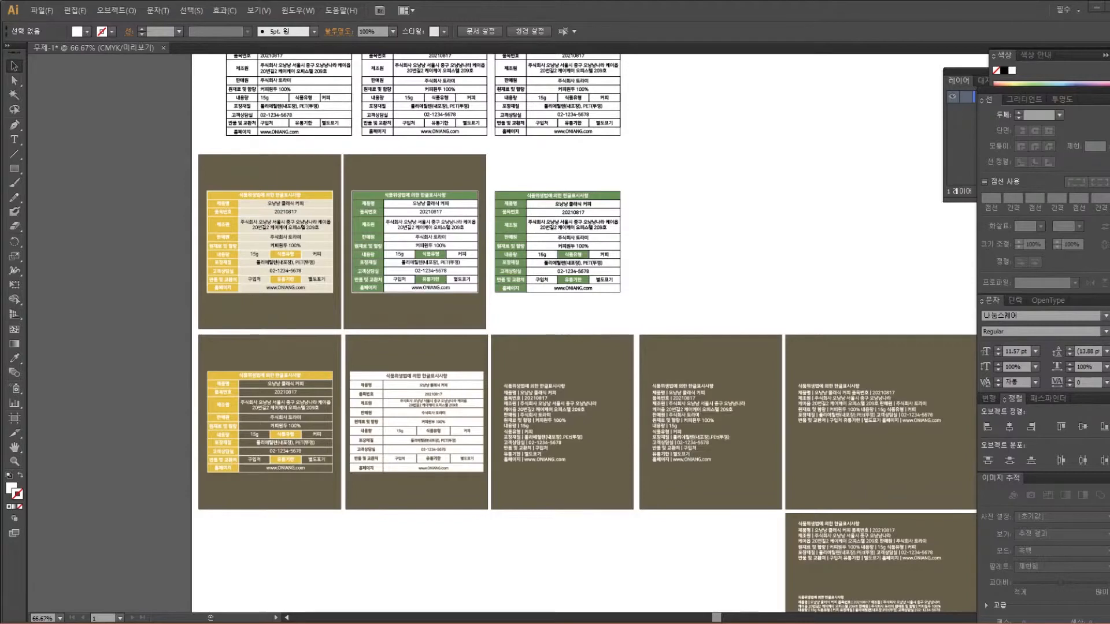
scroll(667, 261, "up", 3)
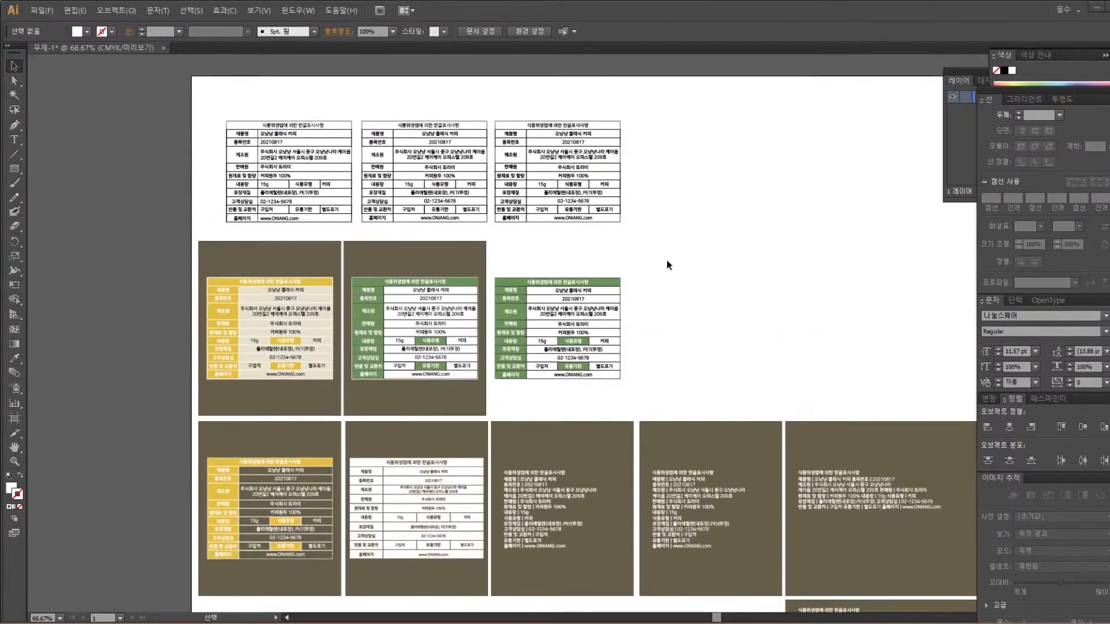
scroll(667, 265, "down", 5)
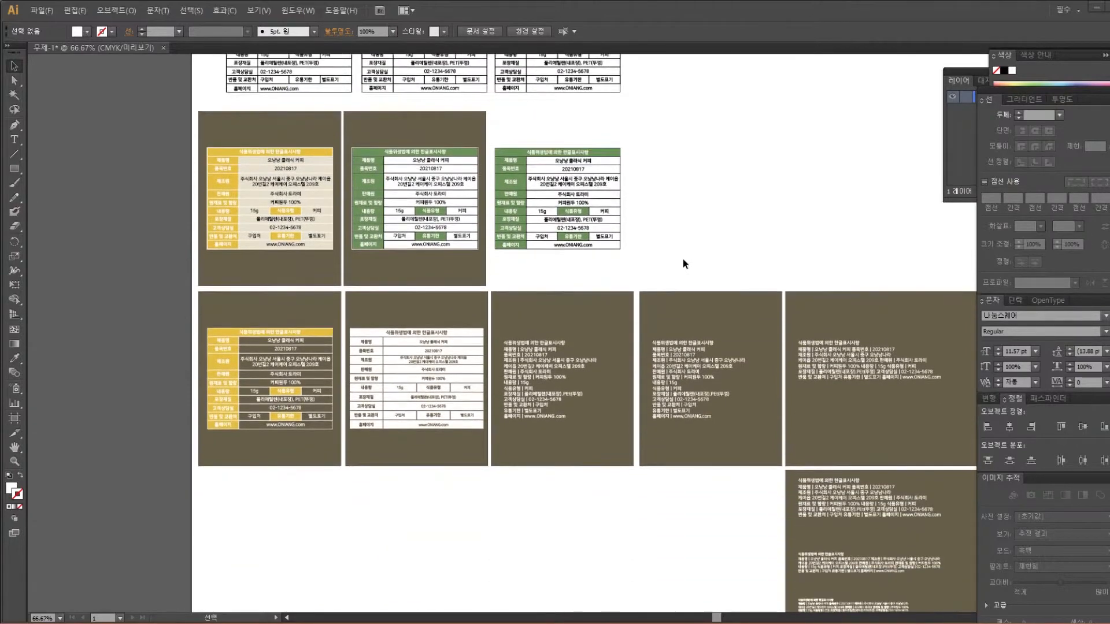
scroll(720, 294, "down", 4)
scroll(720, 290, "up", 3)
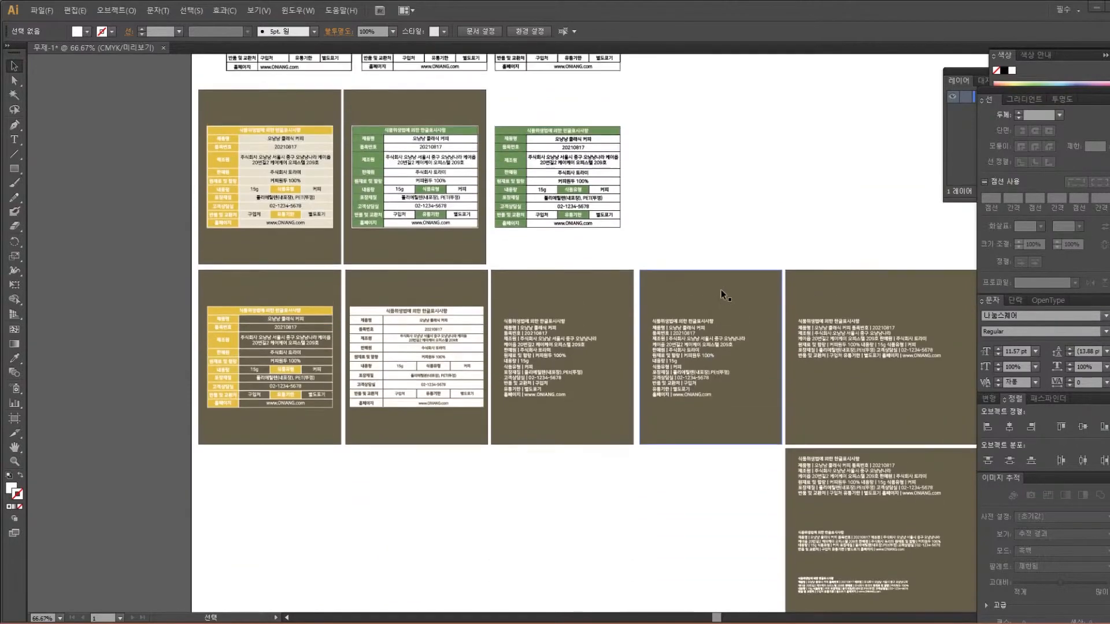
scroll(682, 219, "up", 2)
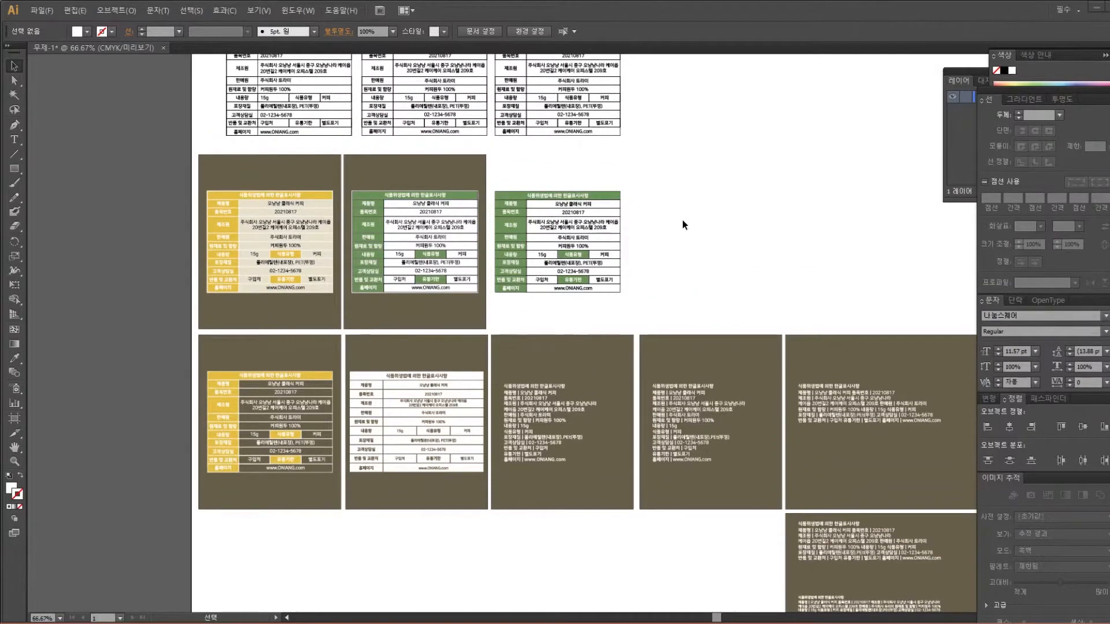
scroll(682, 220, "up", 2)
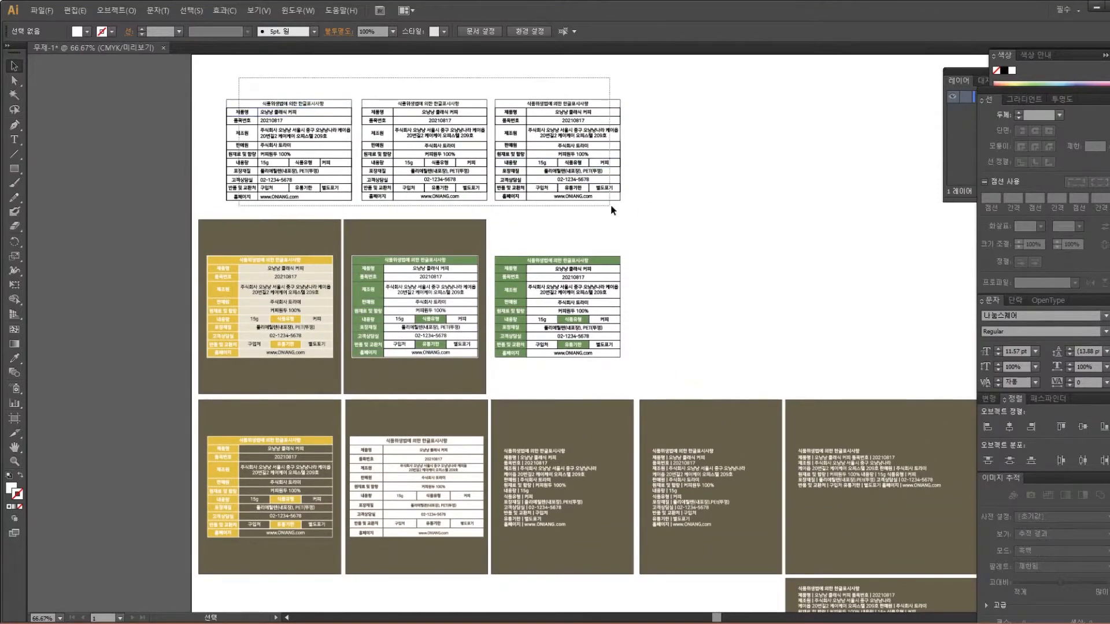
scroll(612, 210, "down", 4)
scroll(612, 209, "down", 4)
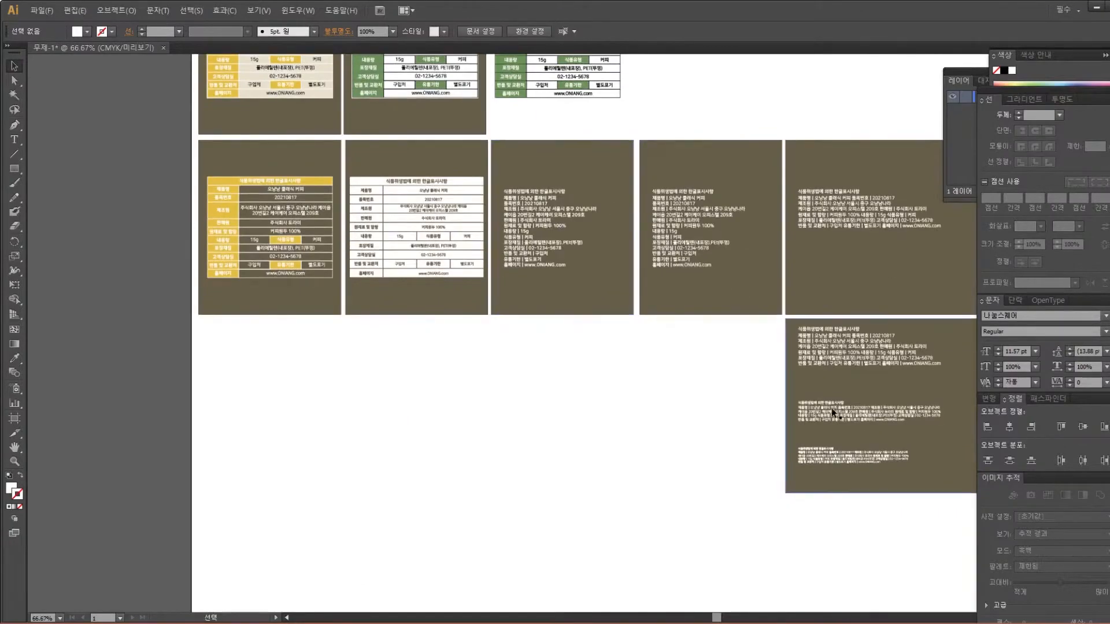
Draw a circle about 233 px in diameter beside the three-size text panel and copy the brown panel's fill and stroke onto it
left_click_drag(761, 408, 647, 328)
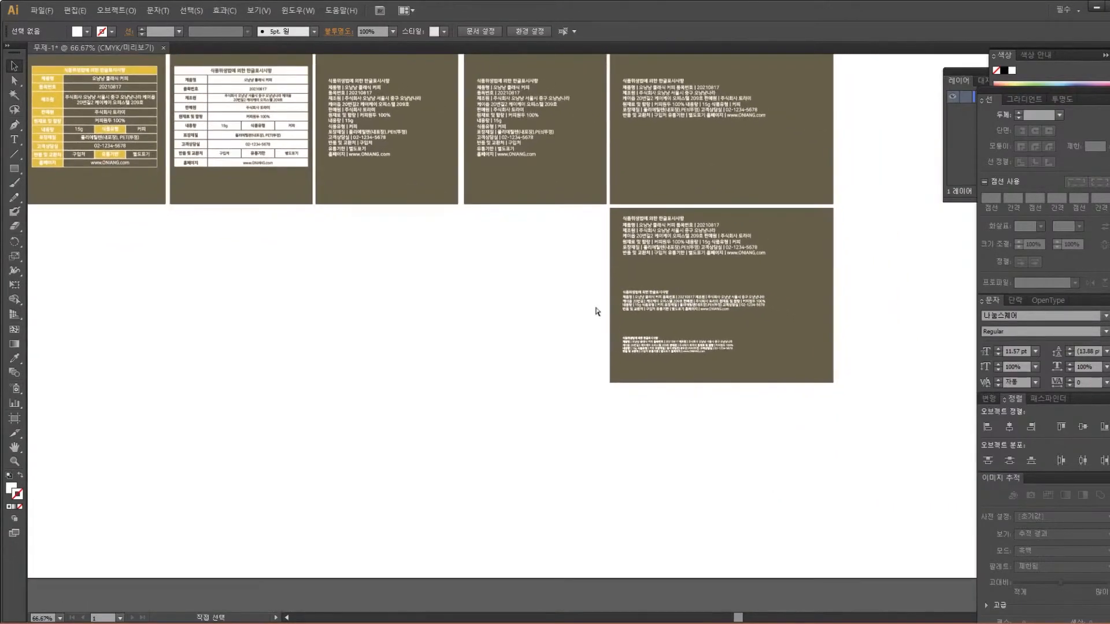
key("ctrl+plus")
key("ctrl+plus")
left_click_drag(597, 311, 498, 404)
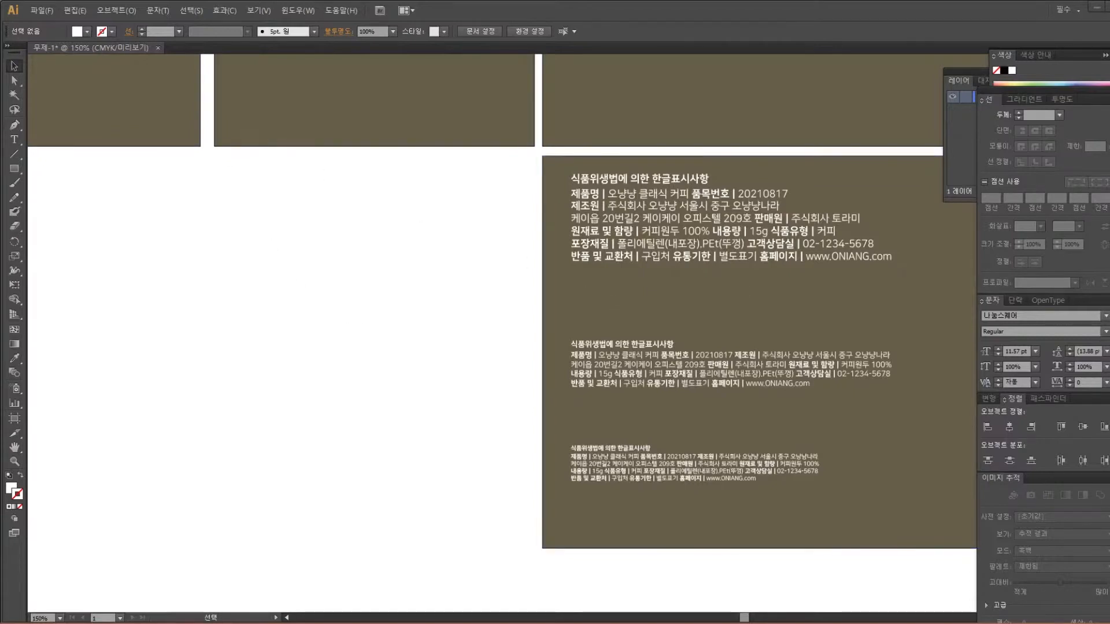
left_click_drag(14, 169, 61, 193)
left_click_drag(257, 197, 466, 370)
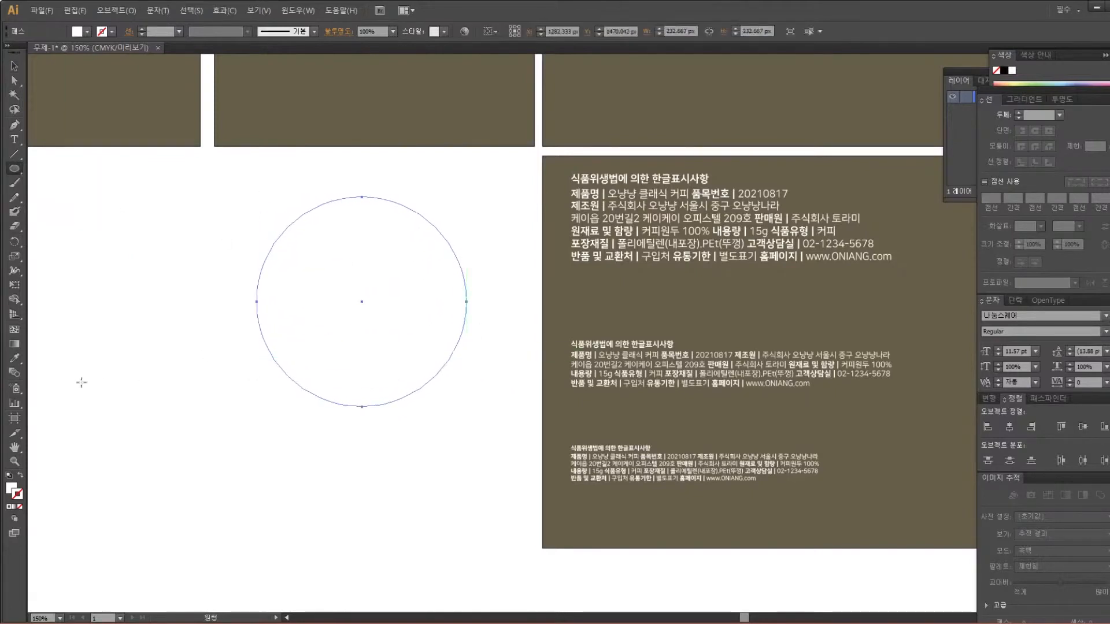
left_click(14, 357)
left_click(243, 121)
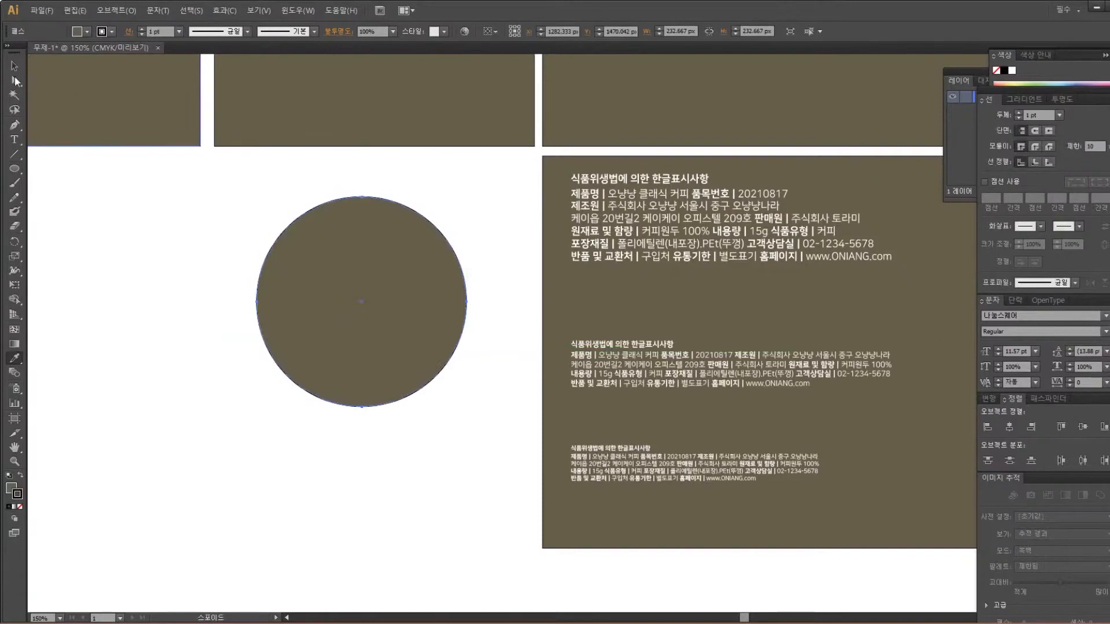
left_click(15, 65)
left_click(343, 168)
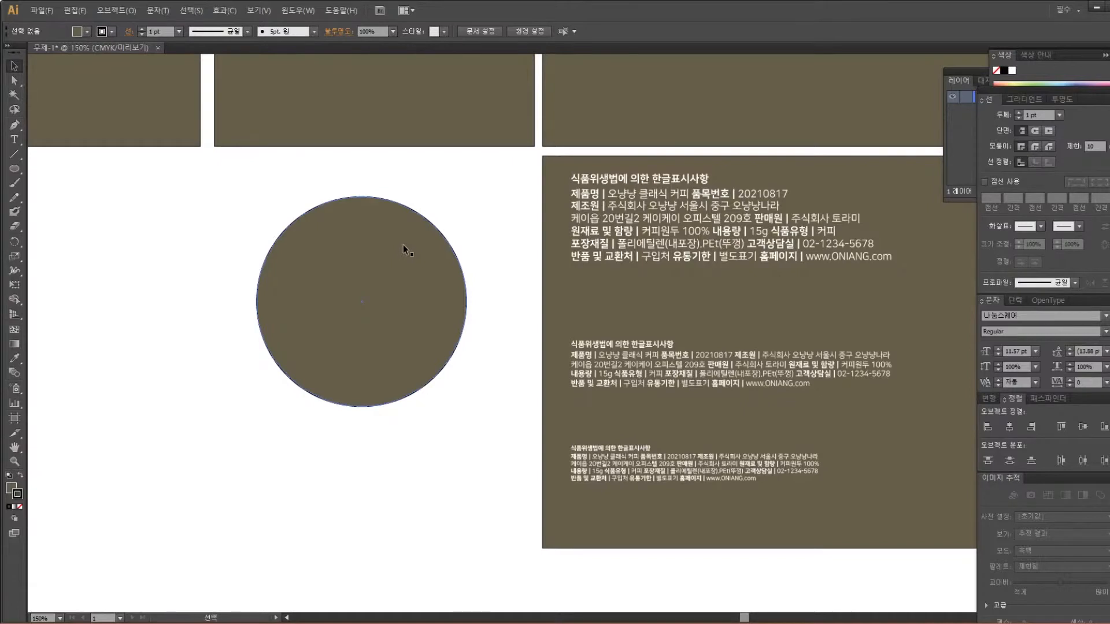
Scale the brown circle down proportionally to 220 px in diameter and deselect
left_click(434, 326)
left_click_drag(466, 406, 455, 396)
left_click(499, 325)
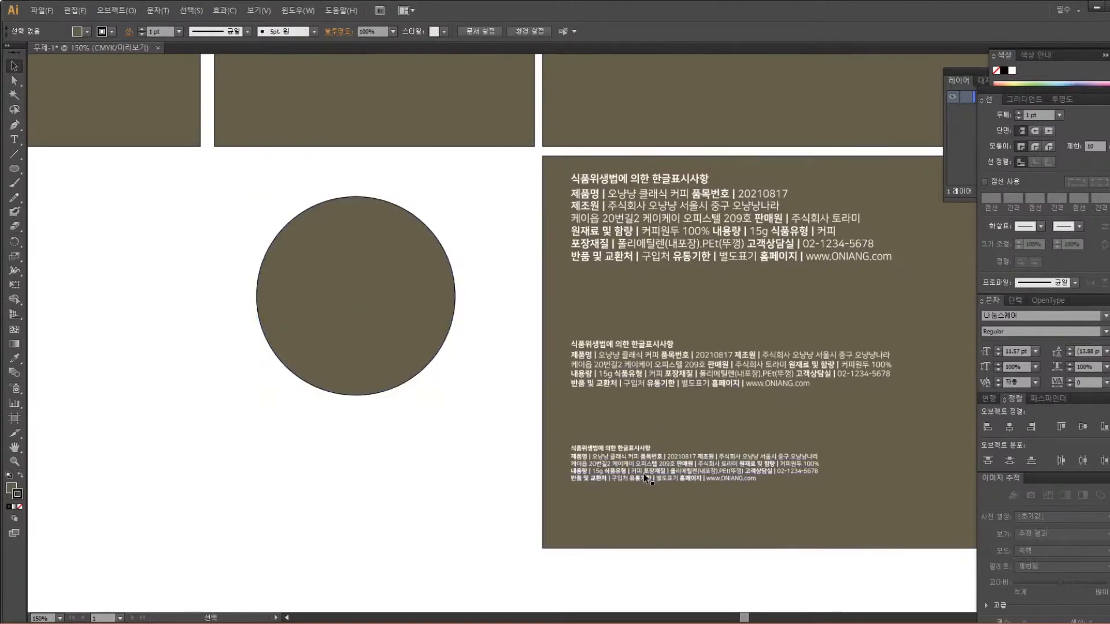
Duplicate the smallest run-on text block with its heading onto the circle's upper part and bring the copy to the front
left_click(638, 454)
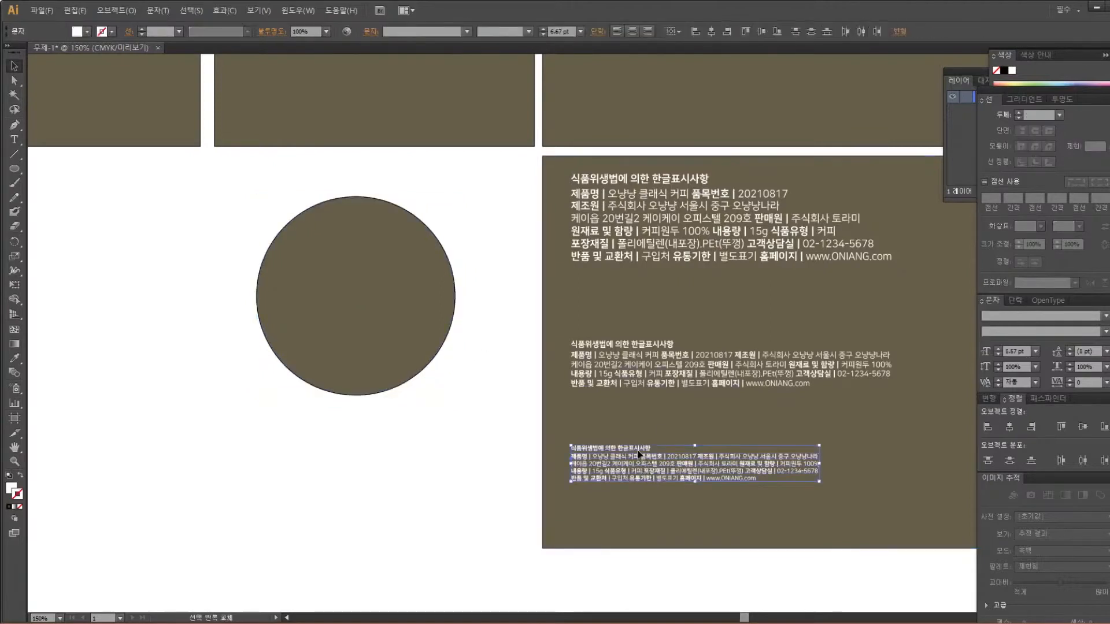
left_click_drag(638, 454, 382, 228)
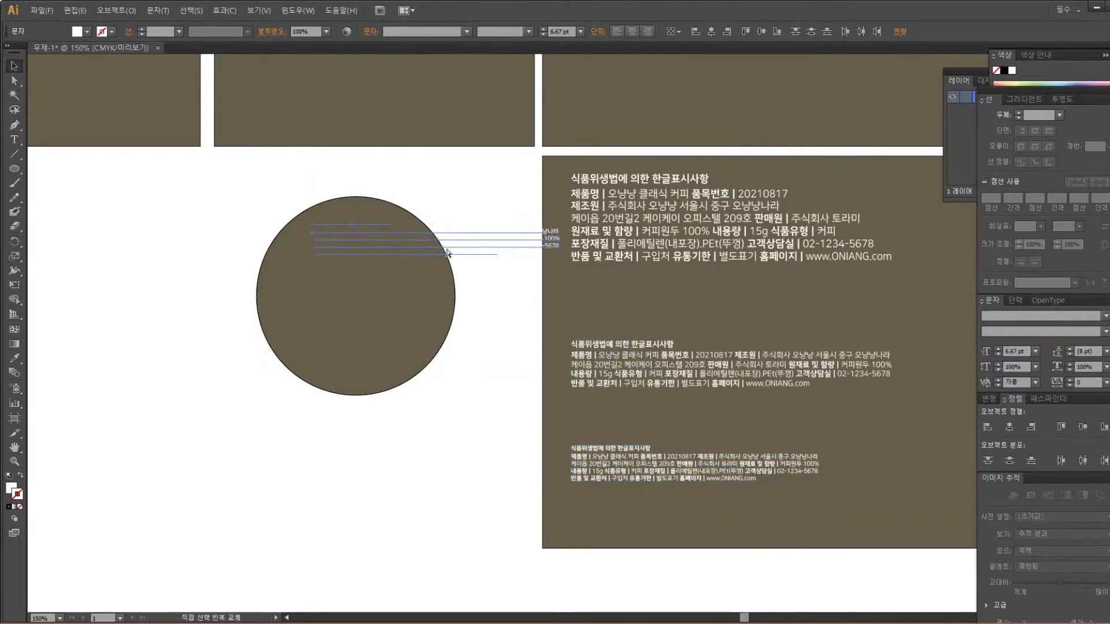
key("ctrl+shift+bracketright")
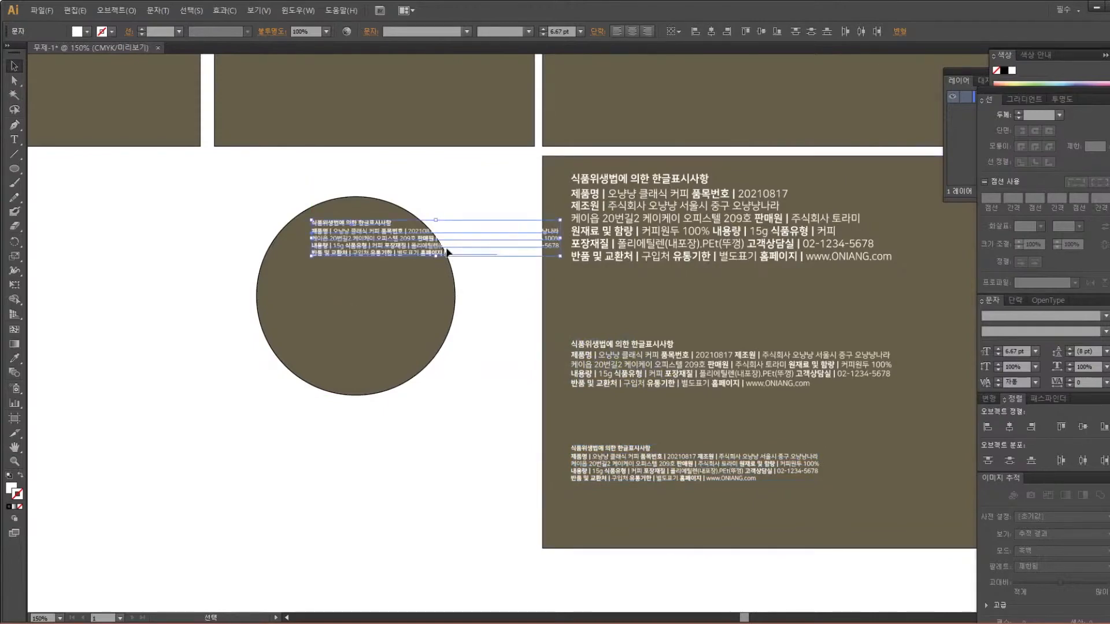
key("ctrl+equal")
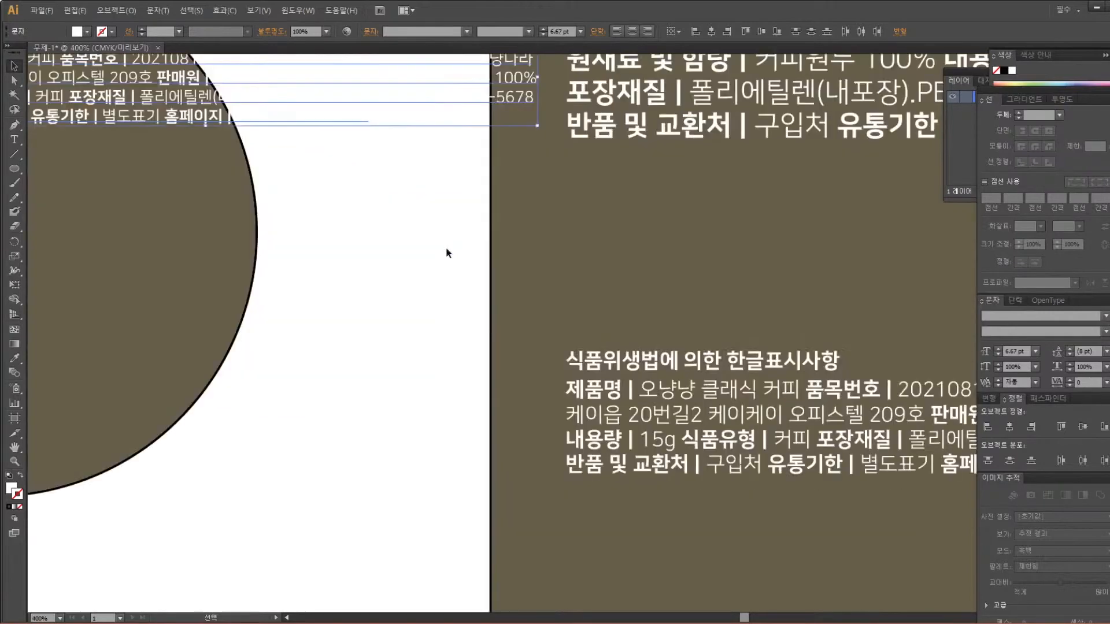
left_click_drag(448, 250, 825, 302)
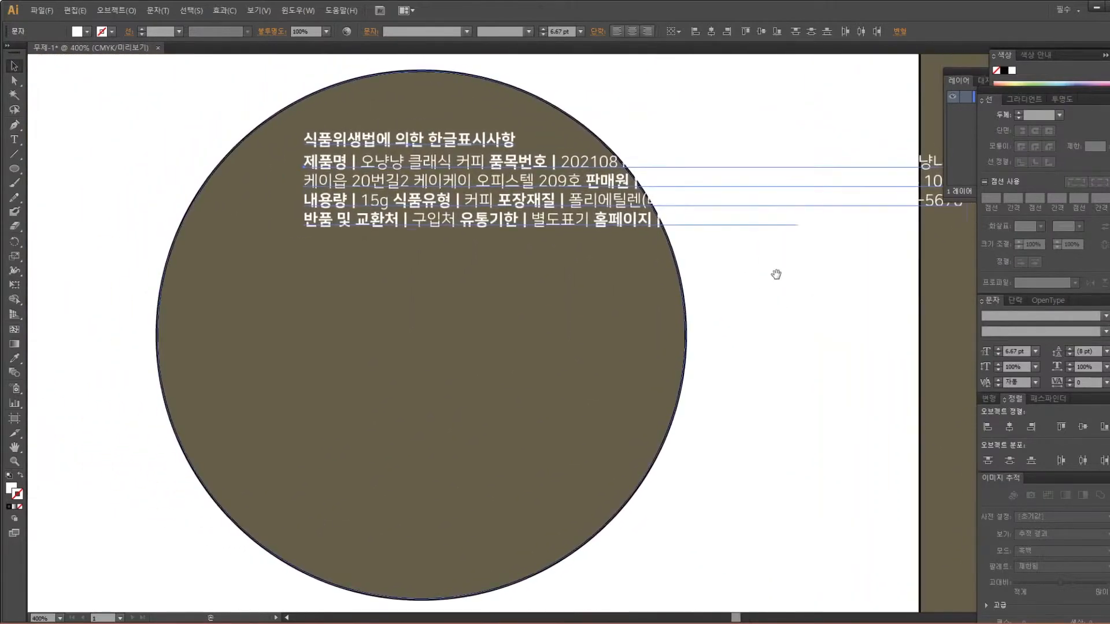
Remove the outline stroke from the brown circle and deselect
left_click(407, 96)
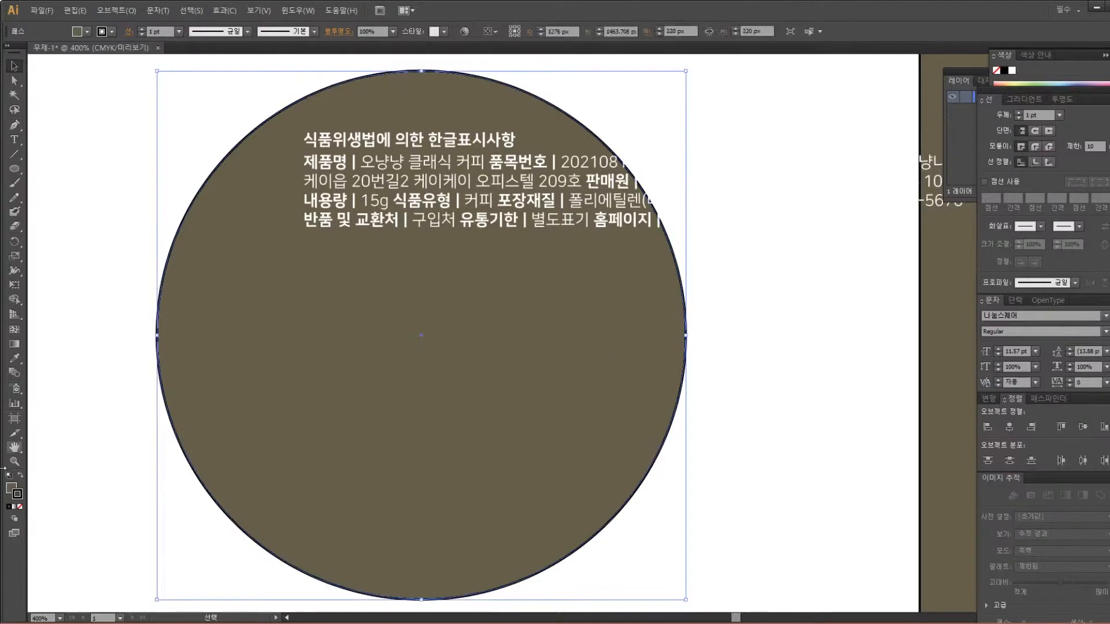
left_click(20, 507)
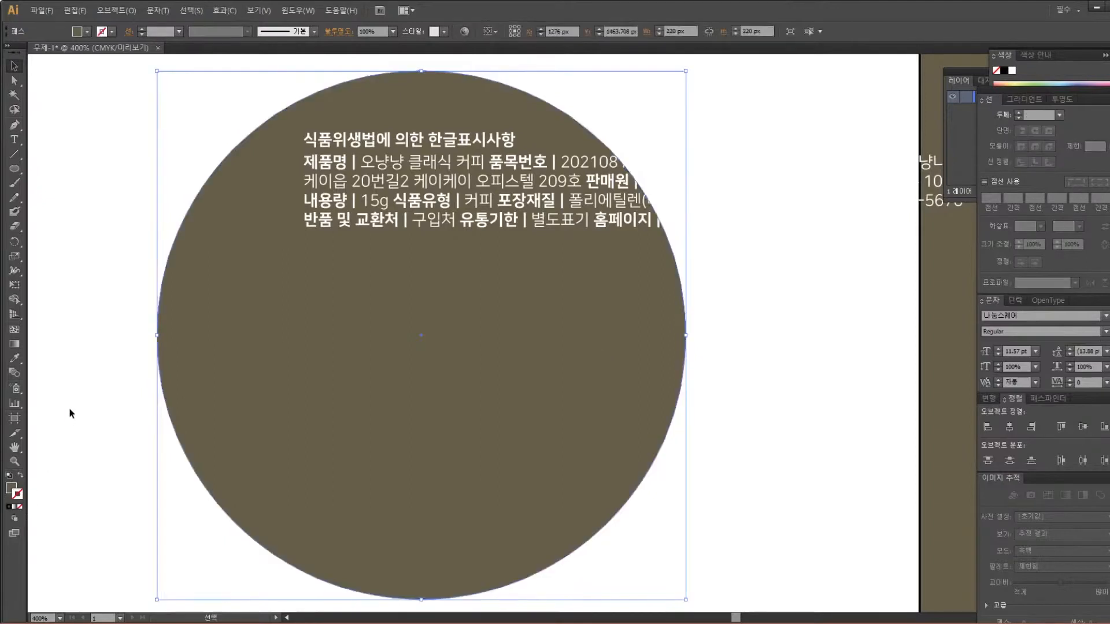
left_click(135, 233)
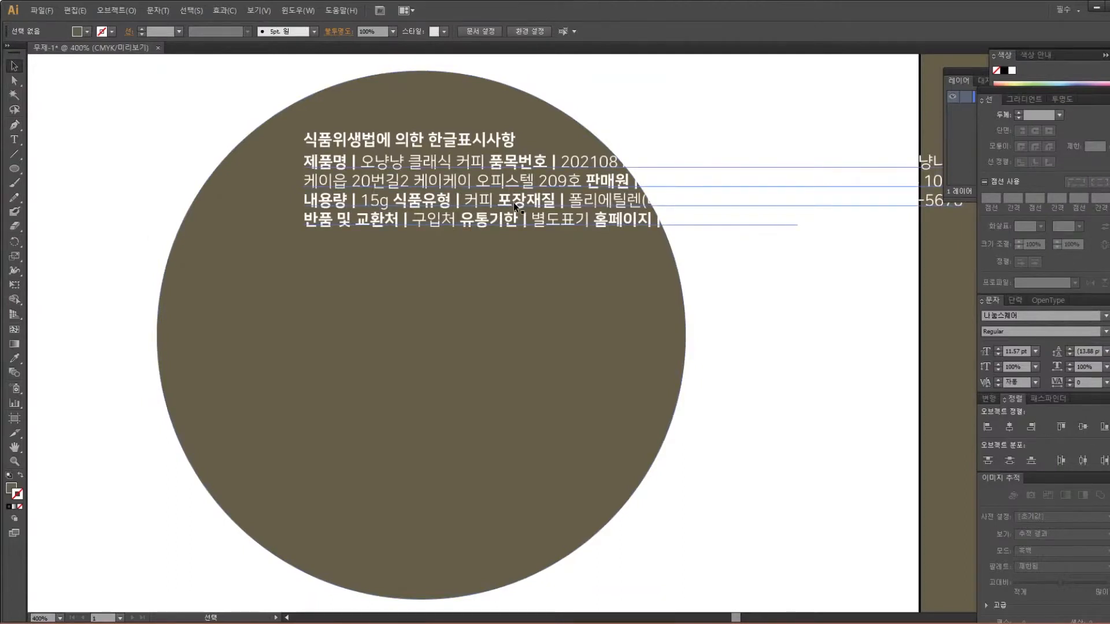
Draw a 220 px vertical line through the circle's centre from top to bottom and give it a solid 1 pt stroke
left_click(335, 306)
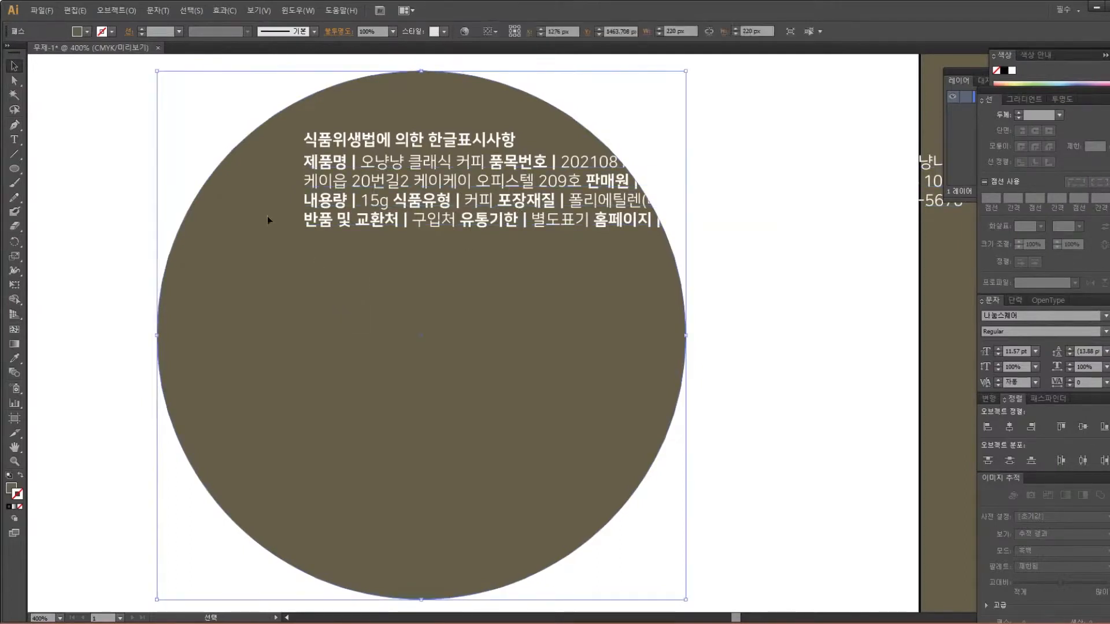
left_click(13, 156)
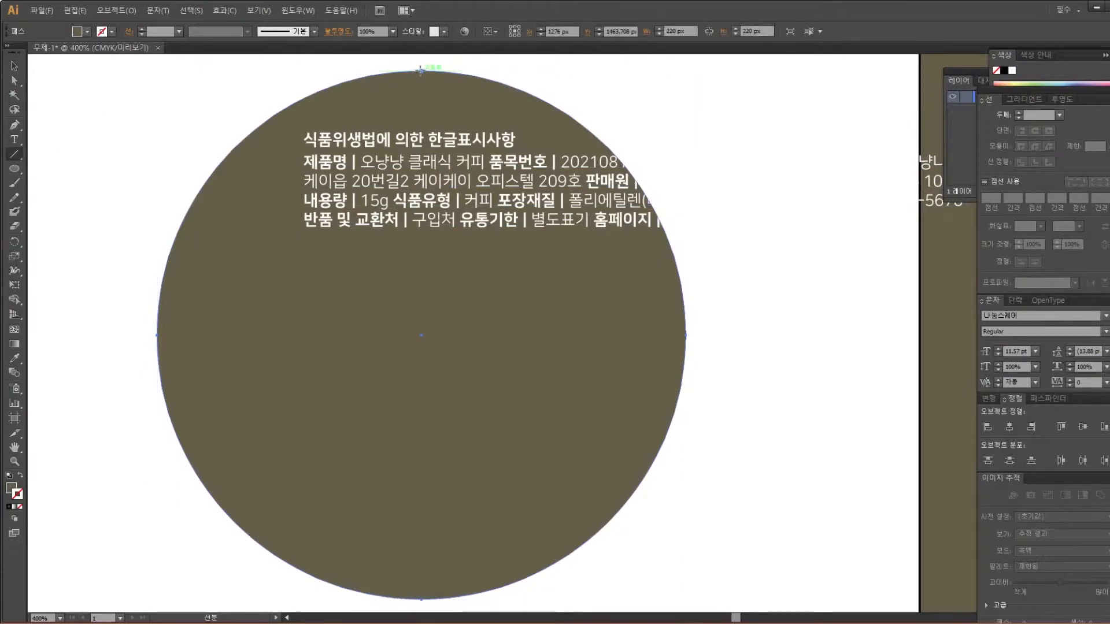
left_click_drag(421, 70, 424, 600)
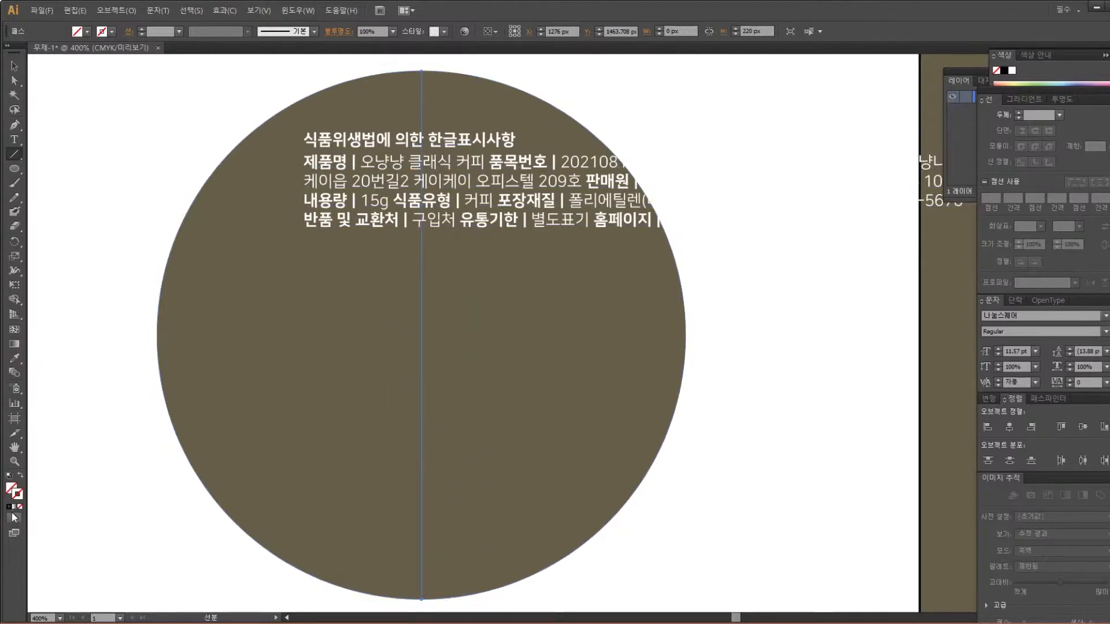
left_click(9, 507)
left_click(15, 65)
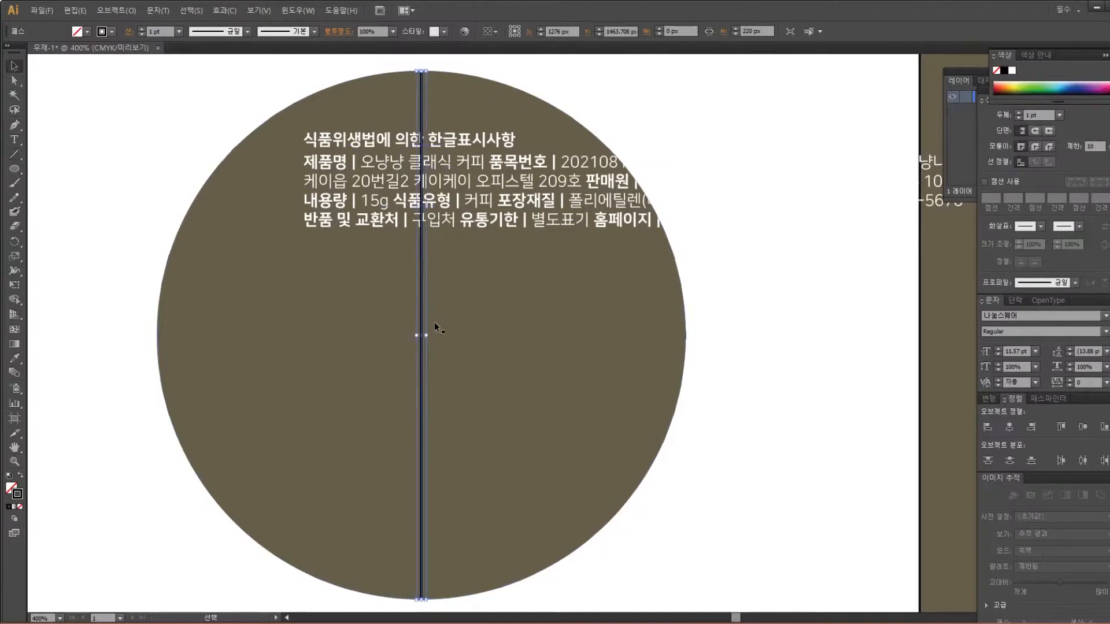
Move the vertical line off the circle to its left side and add arrowheads to both ends
left_click_drag(422, 304, 110, 294)
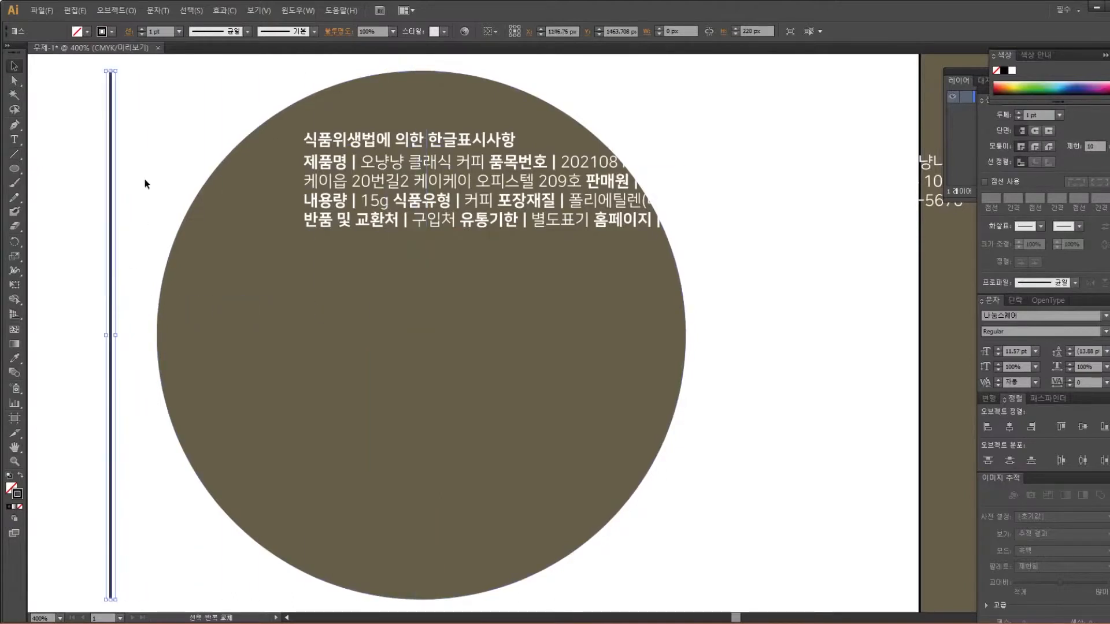
left_click_drag(444, 277, 501, 271)
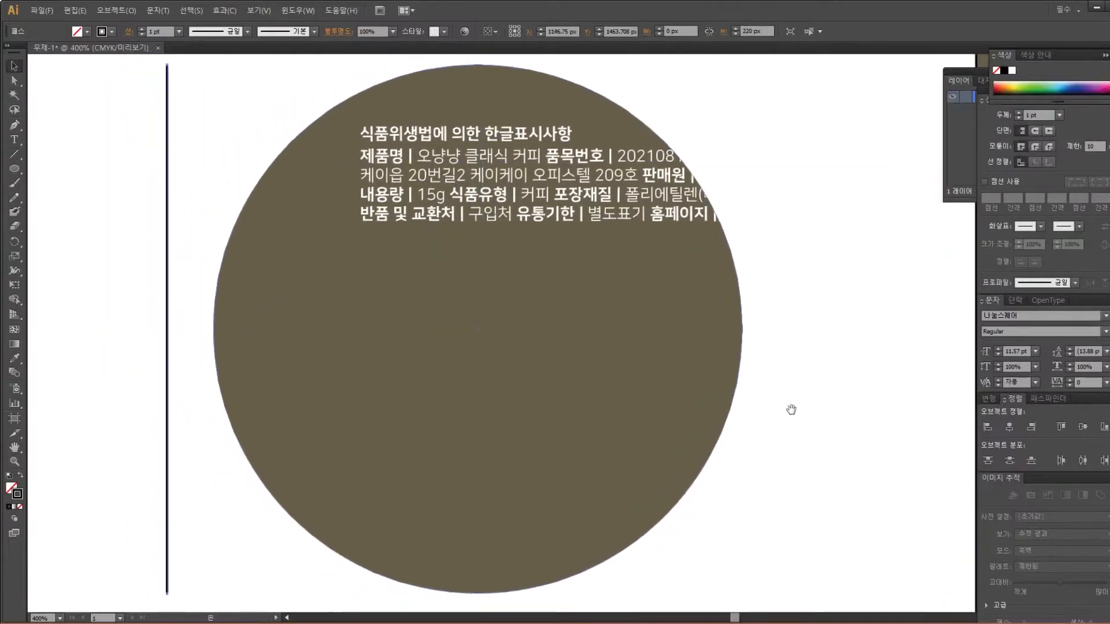
left_click(1041, 227)
left_click(1013, 265)
left_click(1078, 226)
left_click(1059, 263)
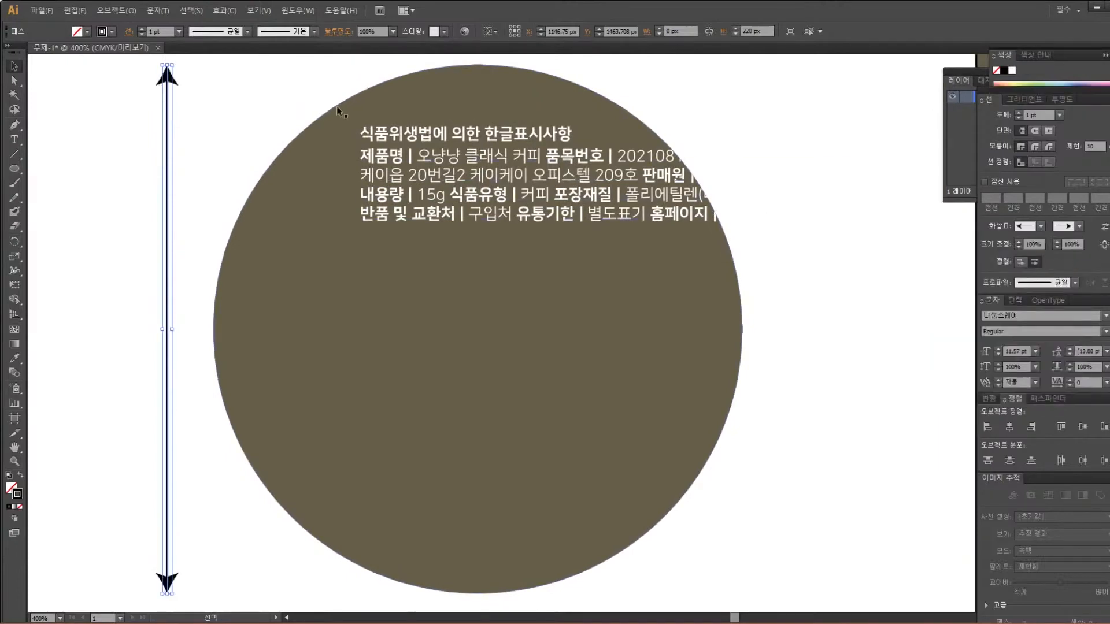
left_click(115, 94)
Add the text label "50mm" to the left of the arrow line
left_click(15, 139)
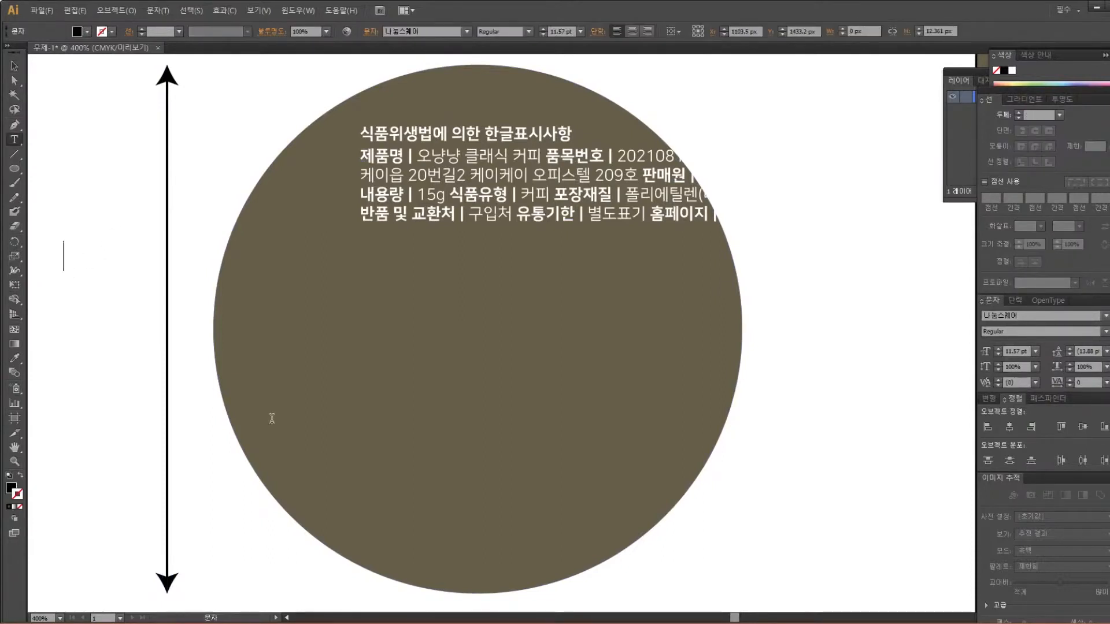
type("50mm")
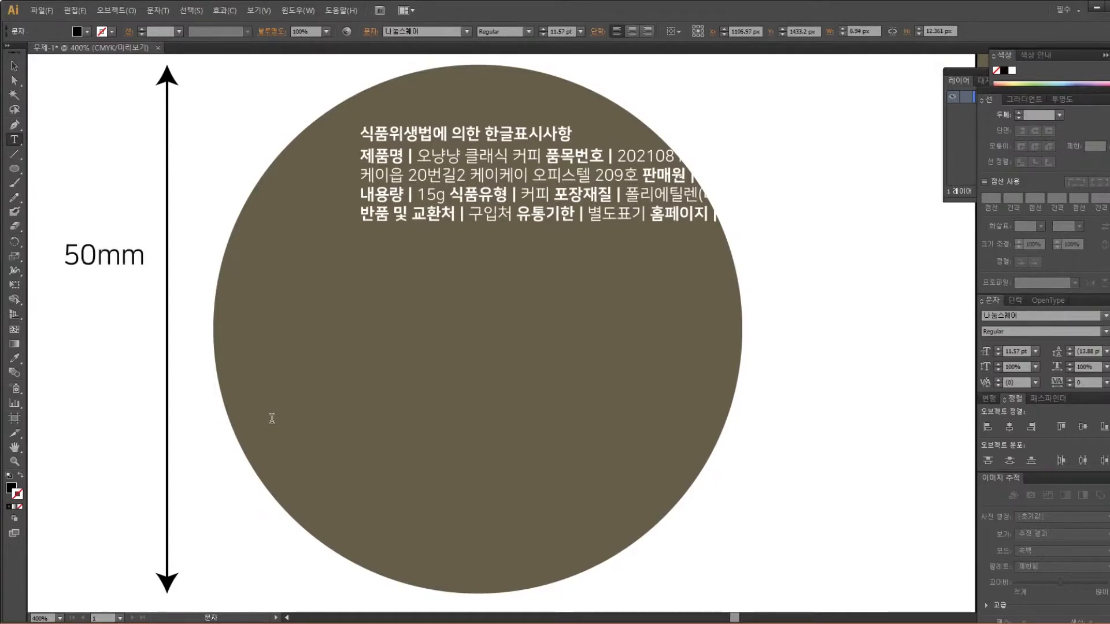
left_click(15, 65)
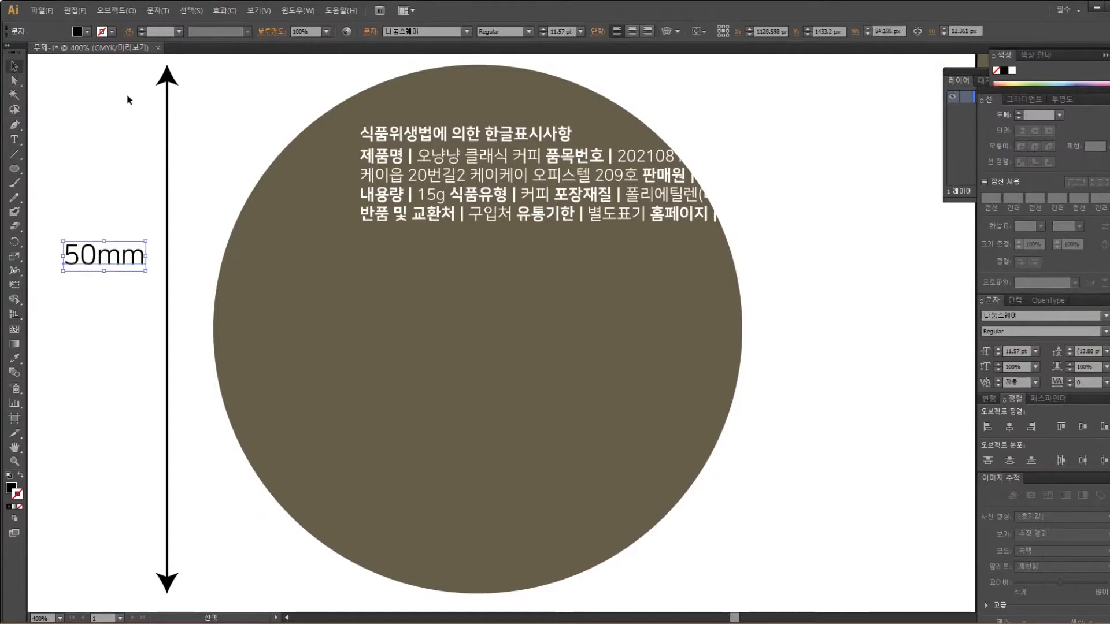
left_click(167, 107)
left_click_drag(1049, 115, 958, 114)
left_click(414, 303)
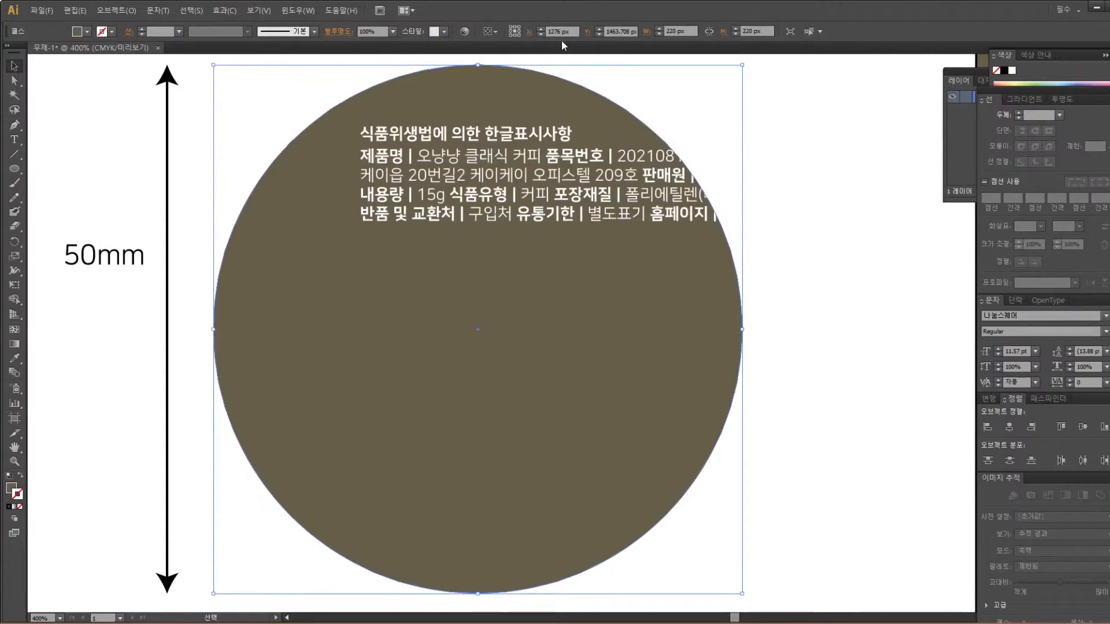
left_click(679, 31)
double_click(680, 31)
left_click(781, 269)
Show the rulers and change their units to millimetres
key("ctrl+r")
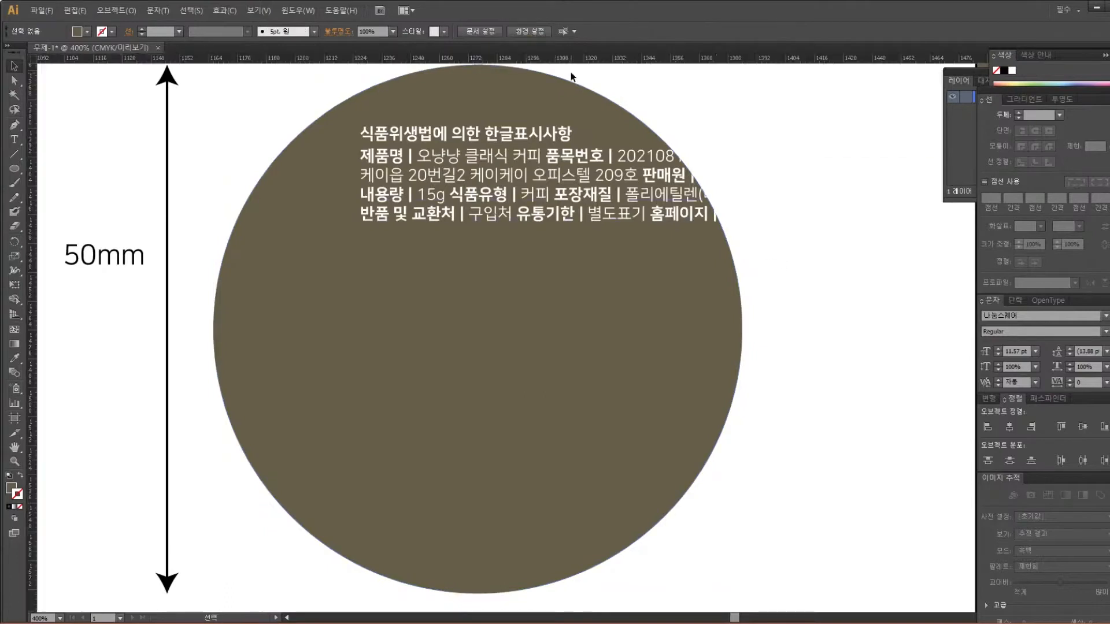
right_click(580, 59)
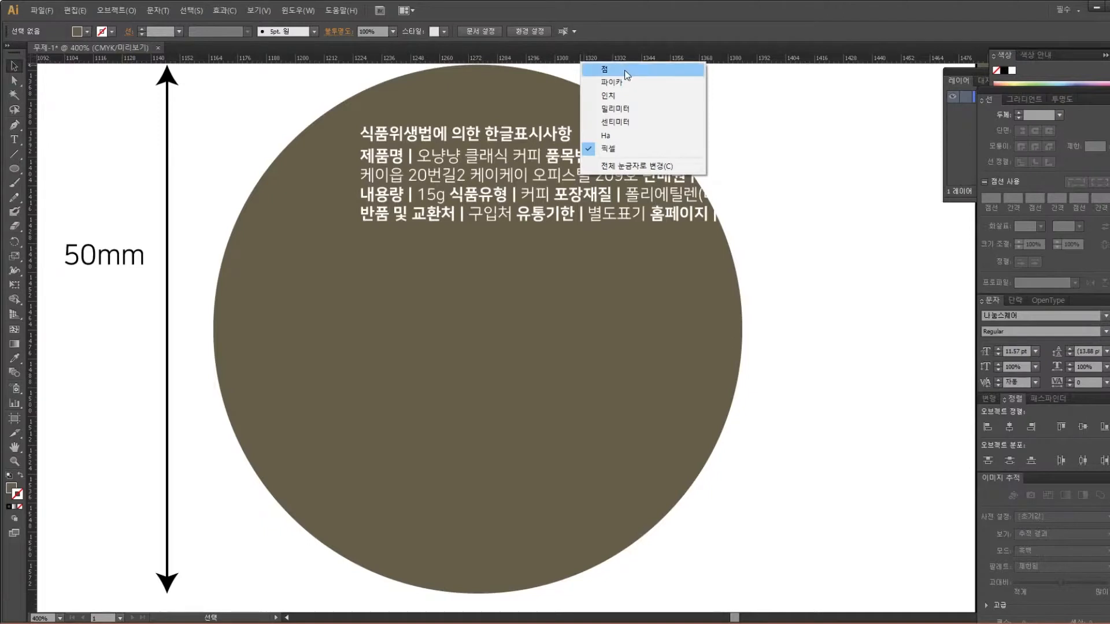
right_click(640, 60)
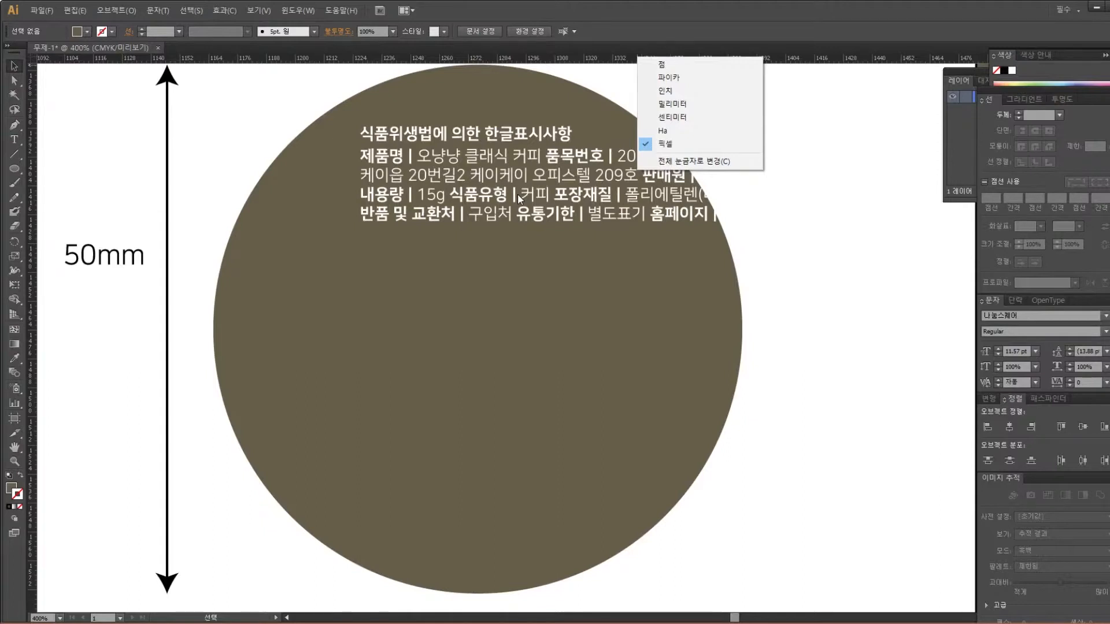
left_click(709, 105)
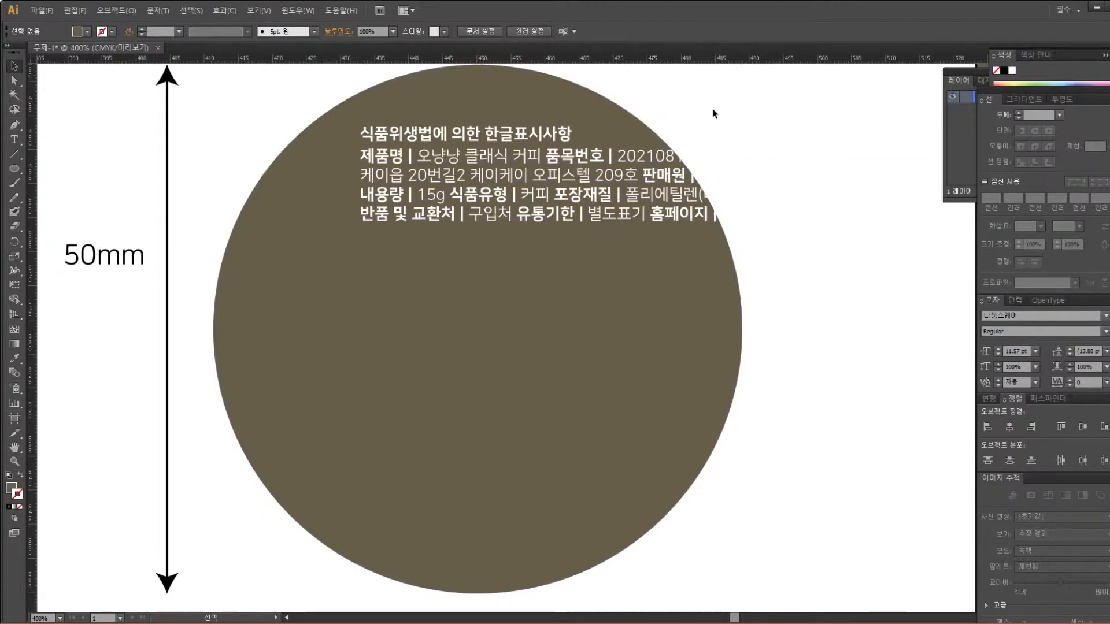
Set the brown circle's width and height to 50 mm and move the body text down onto it
left_click(619, 319)
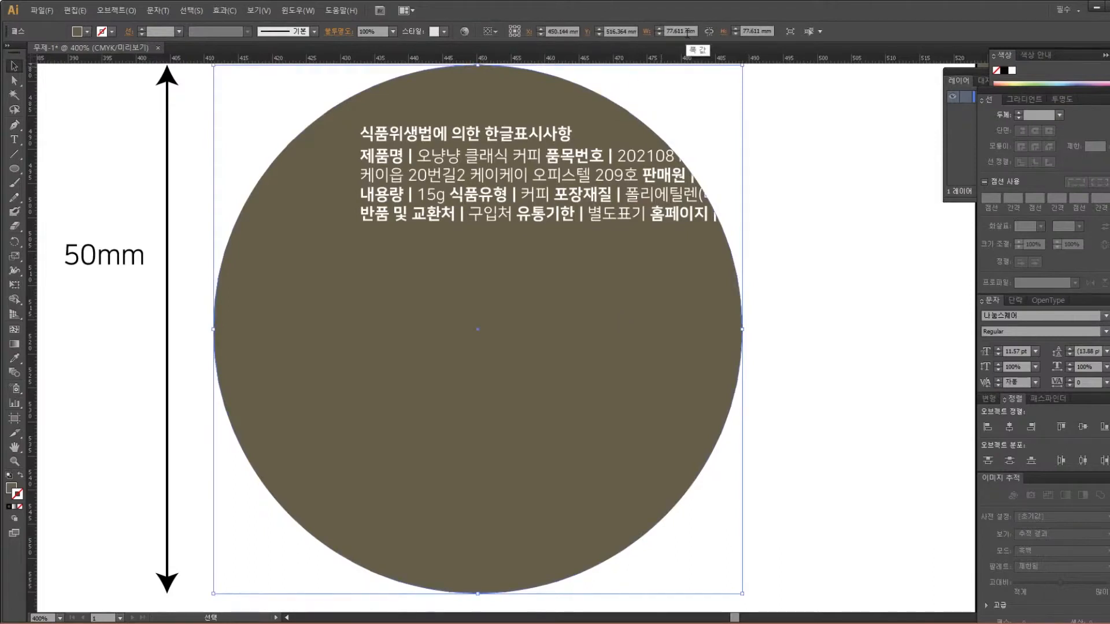
left_click(683, 30)
left_click_drag(682, 30, 612, 35)
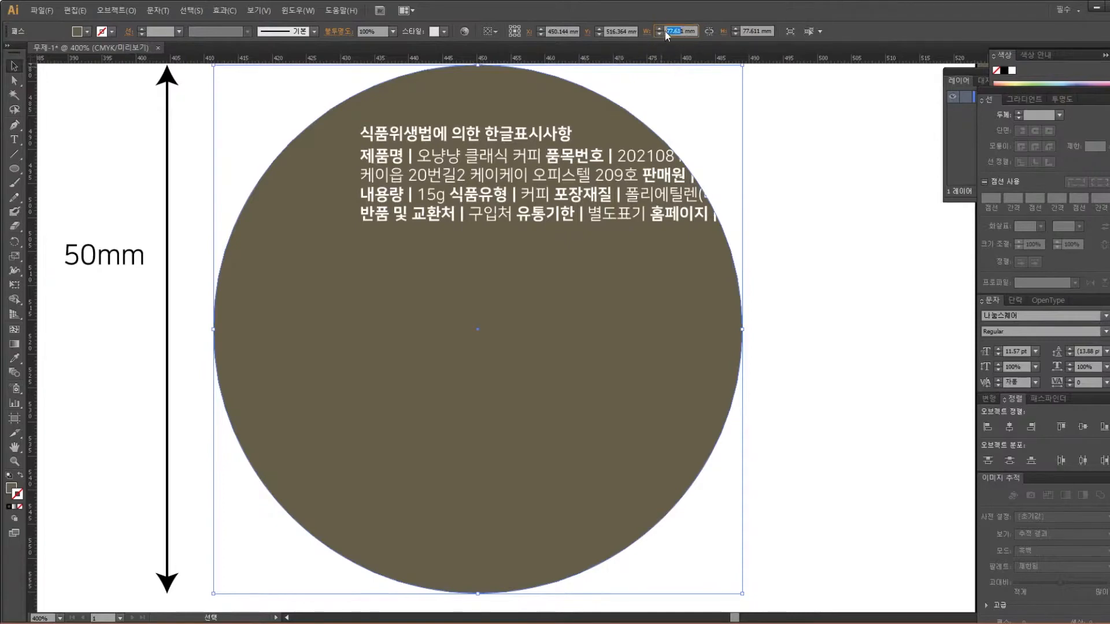
type("50")
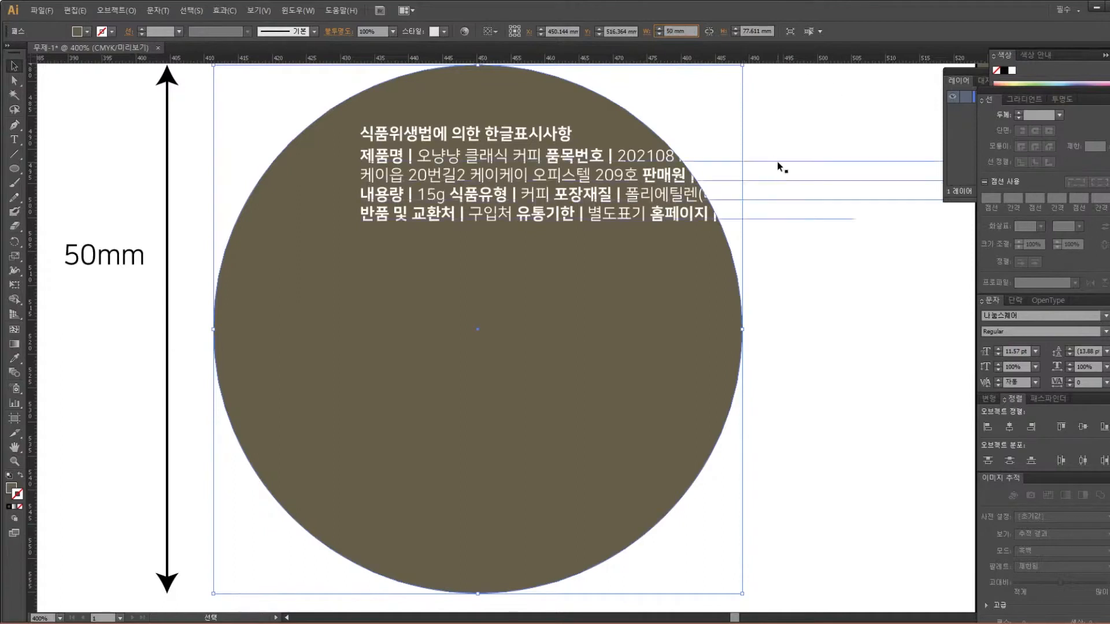
key("Return")
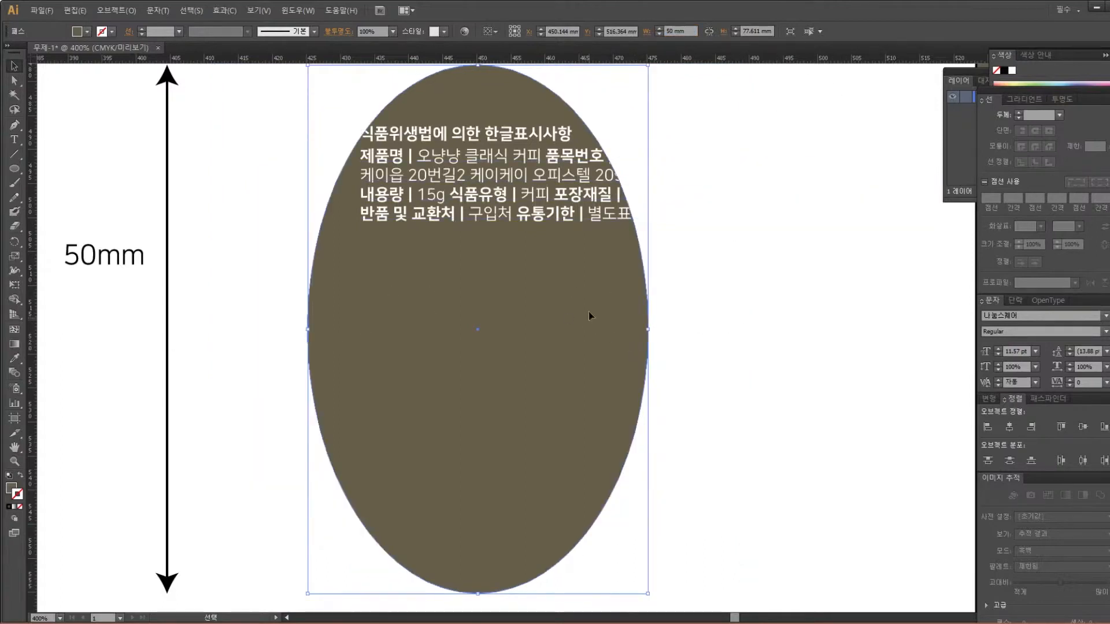
left_click(762, 32)
type("50 mm")
key("Return")
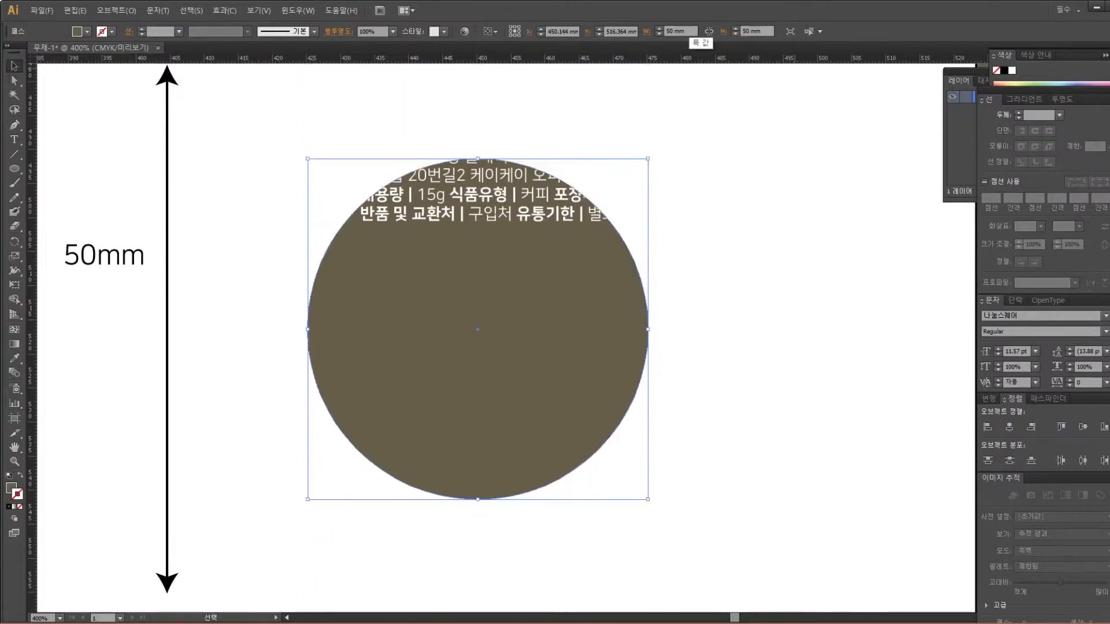
left_click_drag(512, 202, 512, 273)
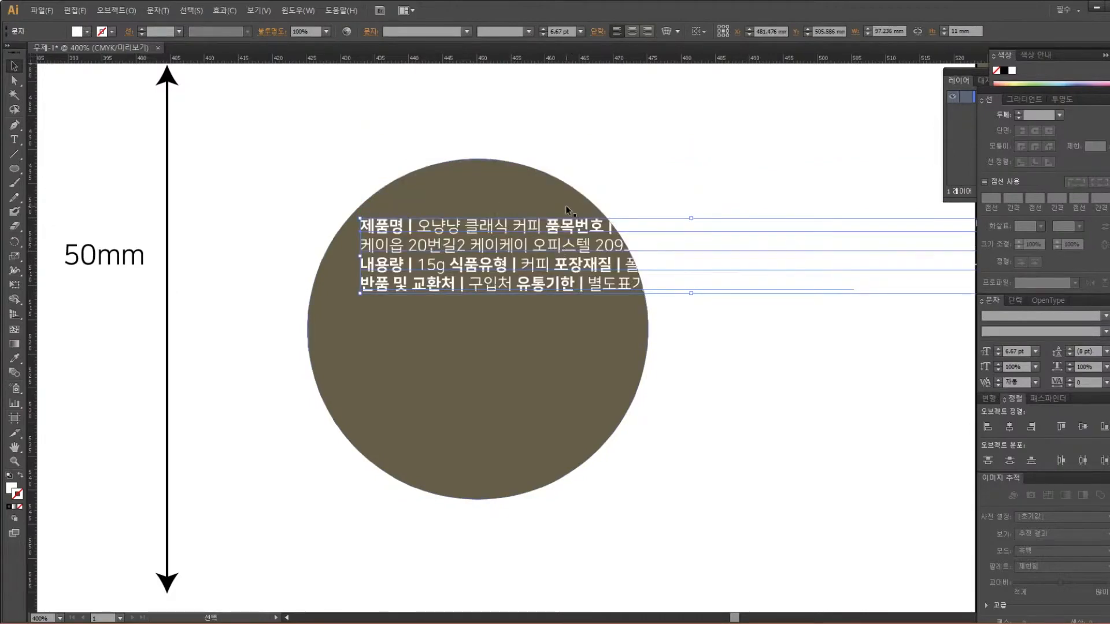
Set the arrow line's length to 50 mm
left_click(168, 82)
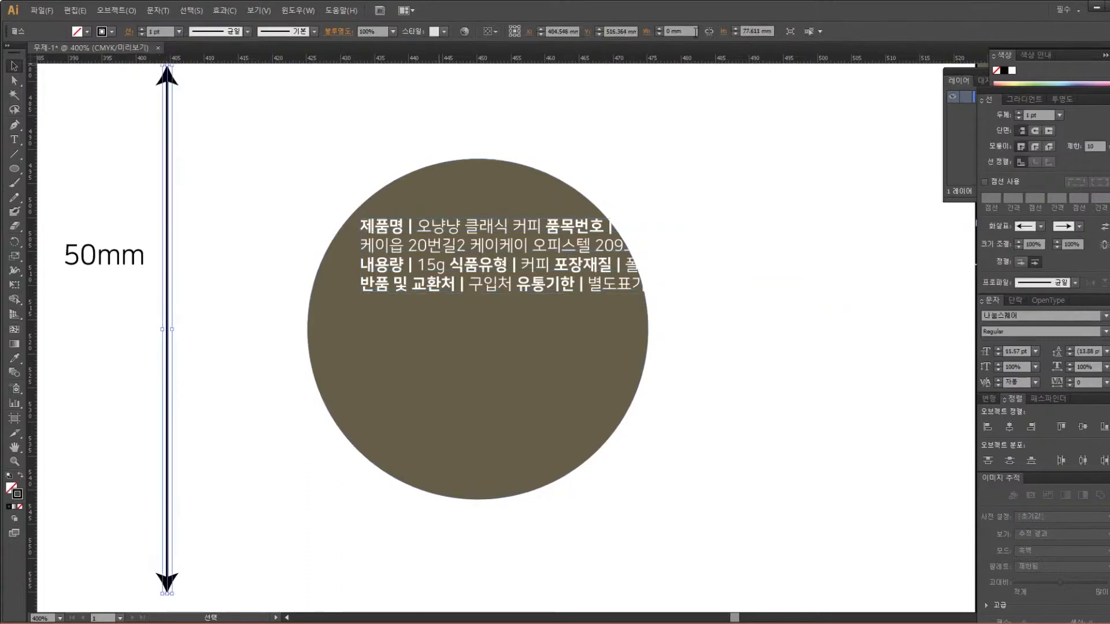
left_click_drag(762, 32, 633, 32)
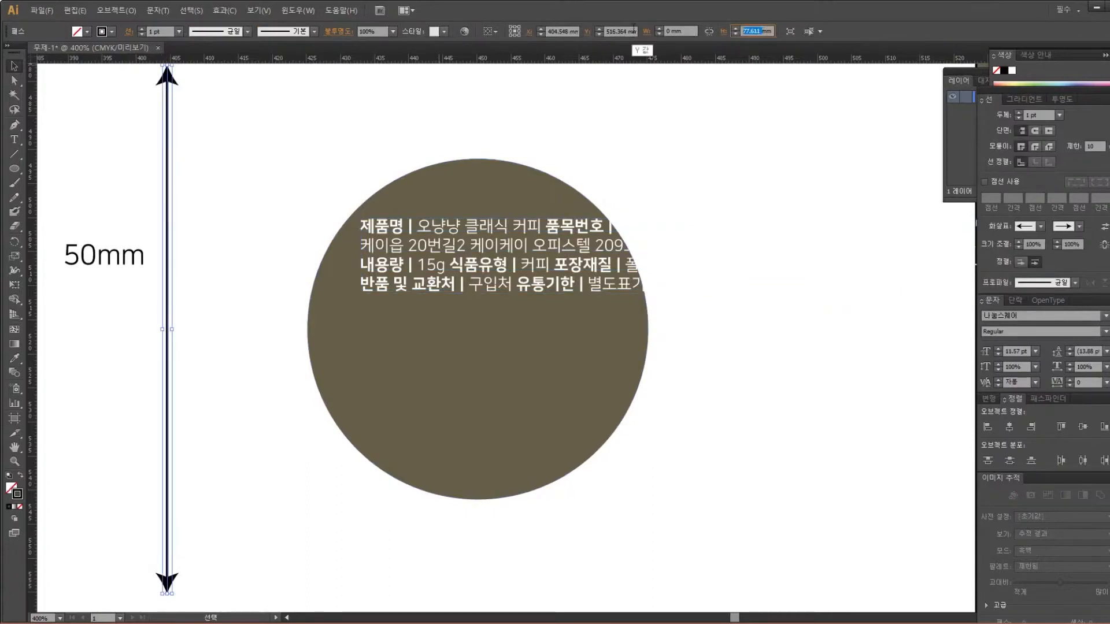
type("50")
key("Return")
Move the arrow line next to the circle, level with its top and bottom, and place the 50mm label at its mid-height
left_click_drag(114, 151, 543, 187)
left_click_drag(124, 260, 134, 341)
left_click_drag(232, 382, 132, 307)
left_click_drag(116, 347, 209, 347)
left_click(211, 354)
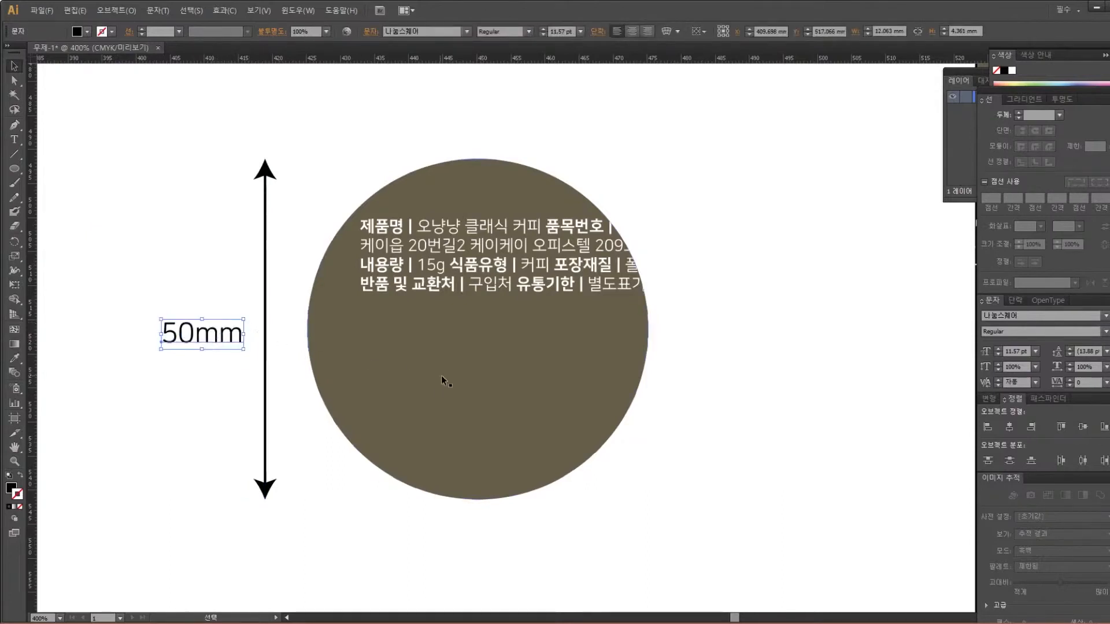
scroll(606, 422, "down", 1)
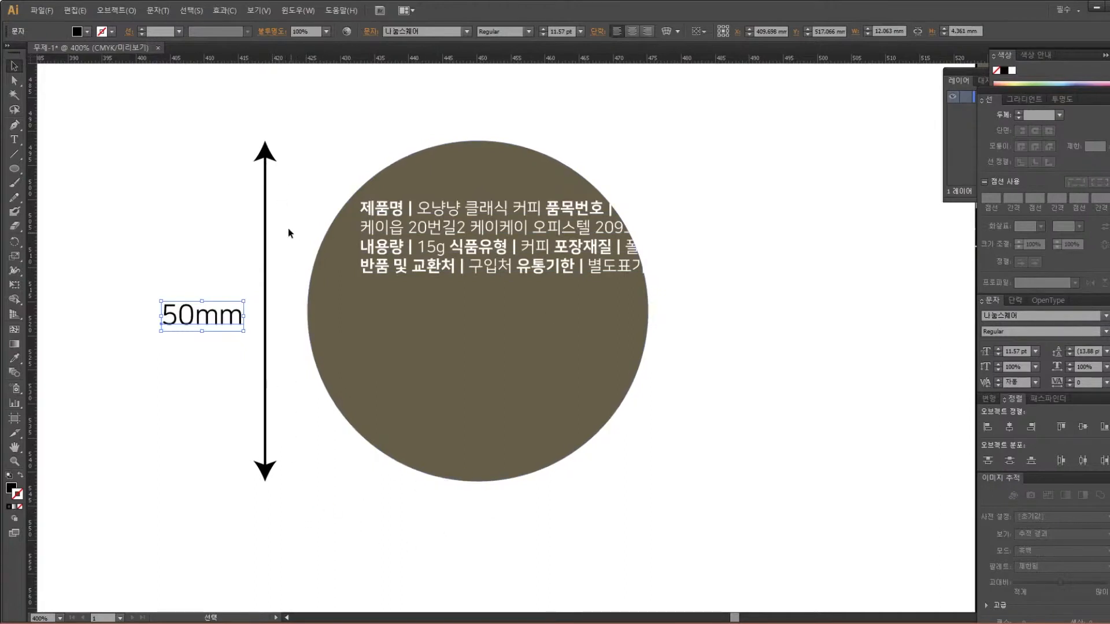
left_click_drag(215, 112, 295, 174)
left_click_drag(292, 409, 154, 145)
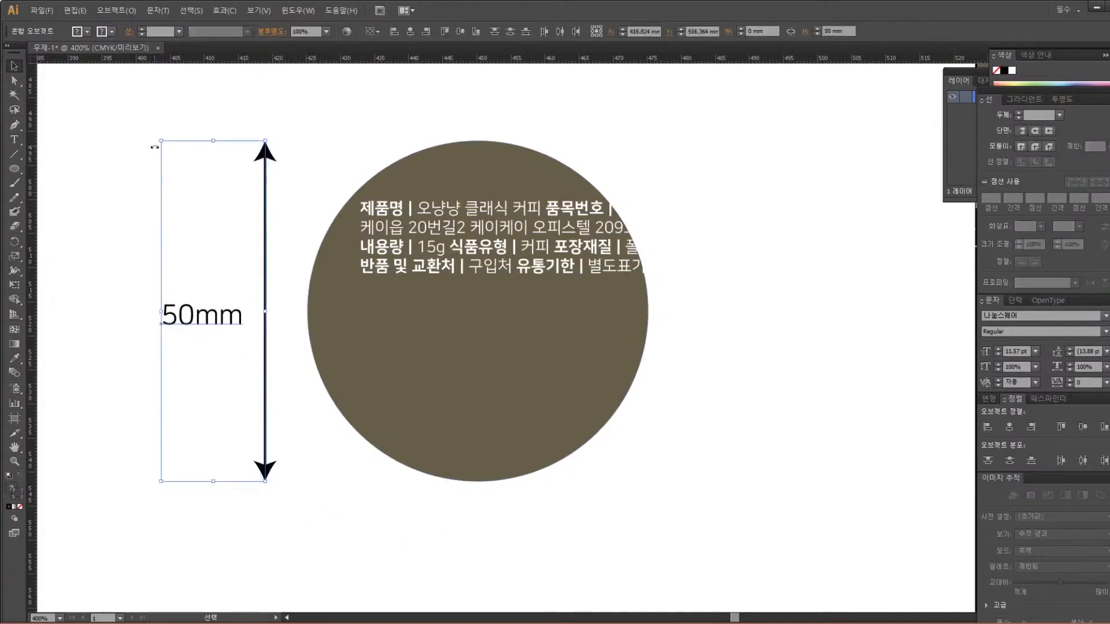
left_click(171, 223)
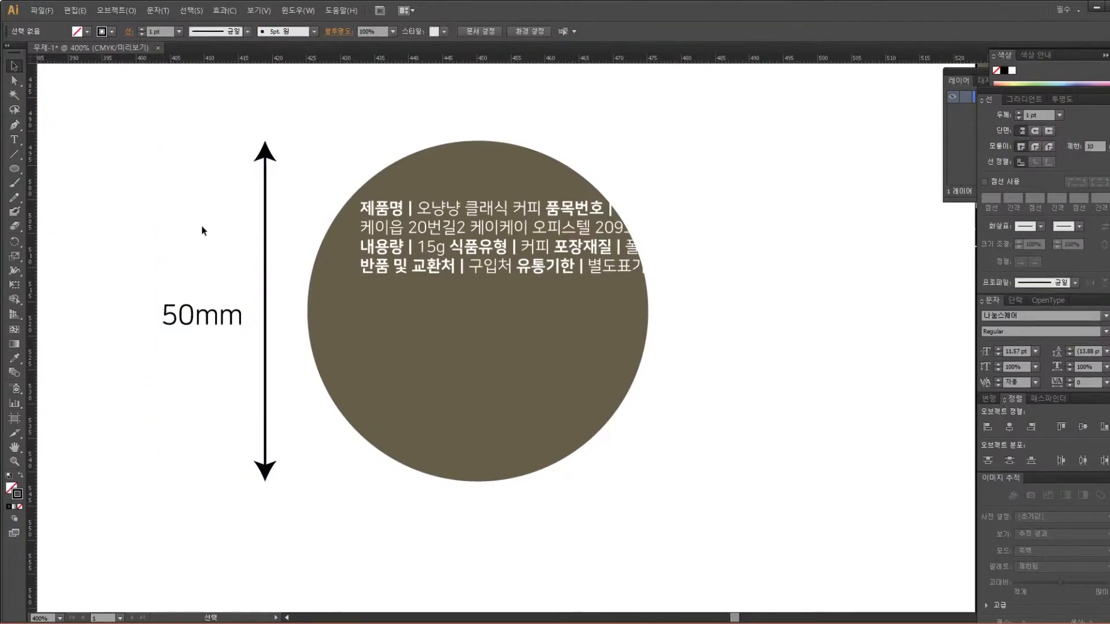
Try stretching the brown circle into a wide oval and undo the resizing
mouse_move(524, 232)
left_mouse_down()
mouse_move(374, 274)
mouse_move(263, 256)
mouse_move(405, 260)
mouse_move(531, 246)
mouse_move(529, 222)
left_mouse_up()
left_click(530, 194)
left_click_drag(648, 140, 751, 204)
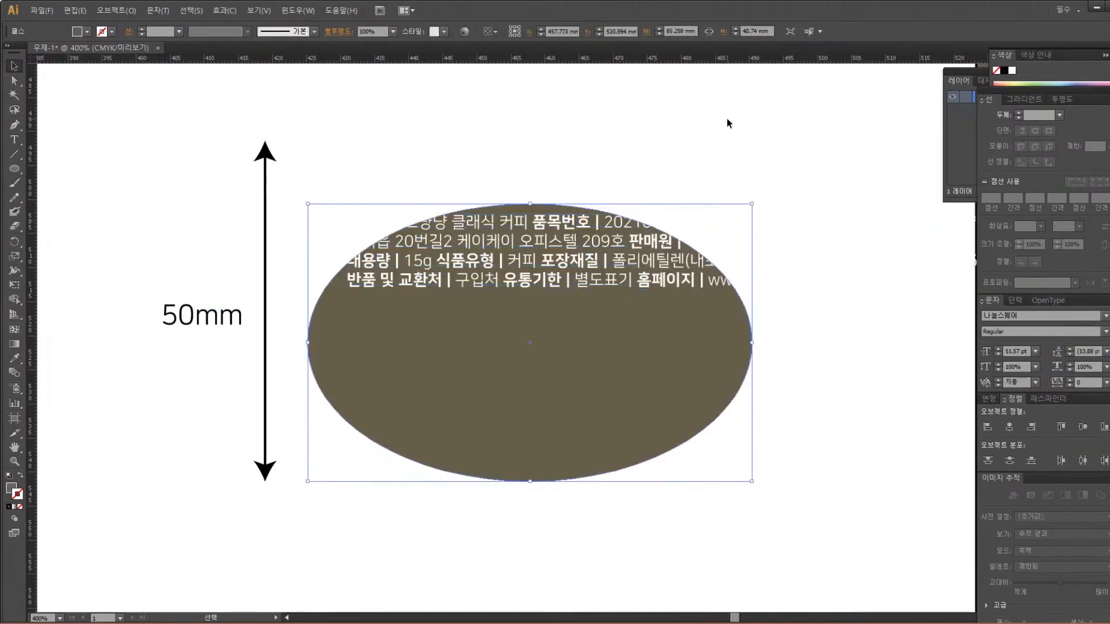
key("ctrl+z")
key("ctrl+z")
Place the heading 식품위생법에 의한 한글표시사항 centred on the circle's upper part and nudge the body text up beneath it
left_click_drag(811, 362, 480, 244)
left_click(833, 597)
left_click_drag(833, 602, 380, 199)
left_click(476, 268)
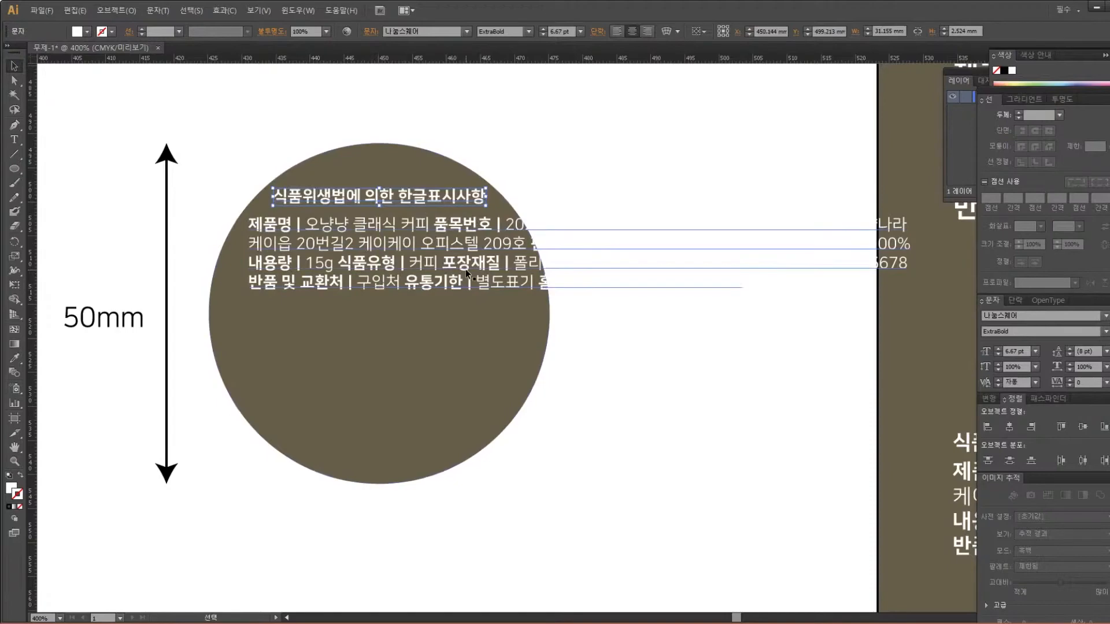
left_click_drag(478, 267, 475, 265)
Break the body text before 품목번호 and before 제조원 so that each entry starts its own line
double_click(483, 225)
triple_click(439, 221)
left_click(433, 222)
key("BackSpace")
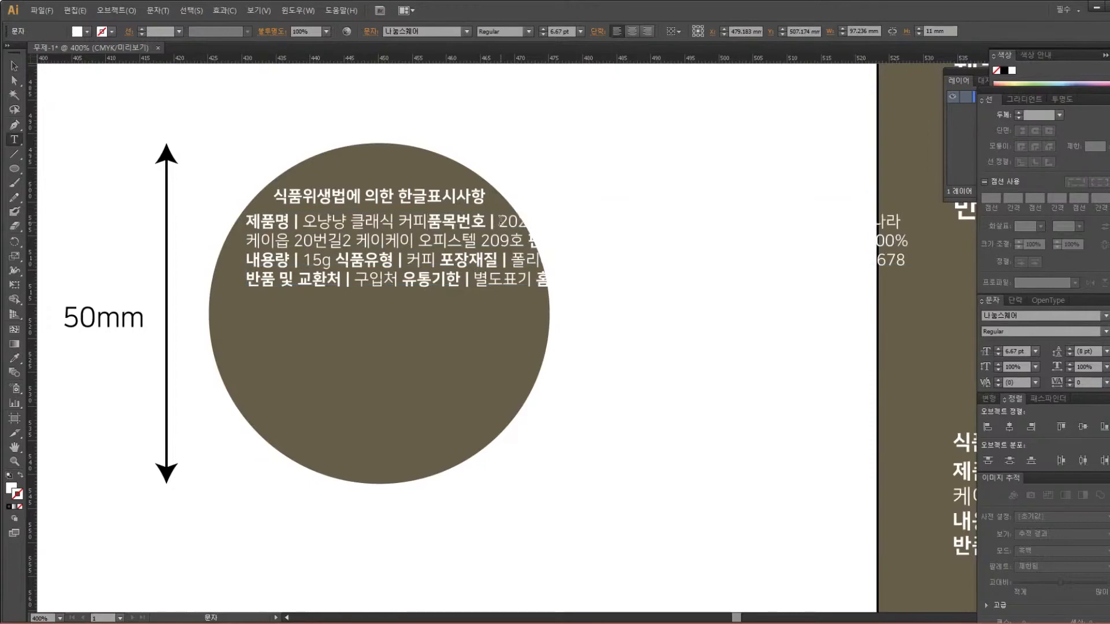
key("Return")
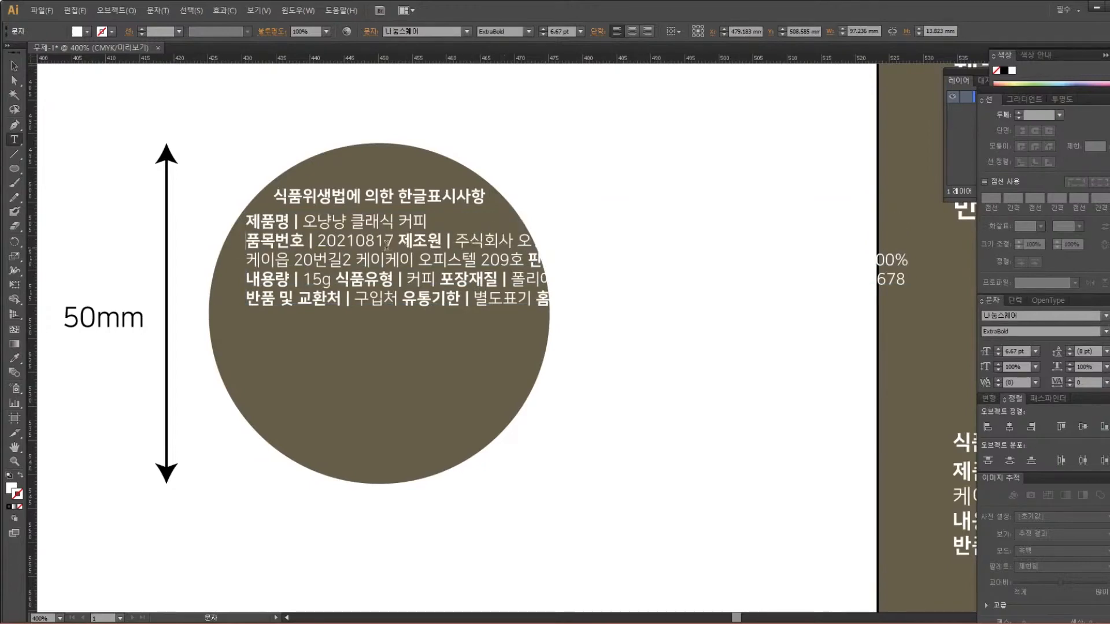
left_click(403, 242)
key("BackSpace")
key("Return")
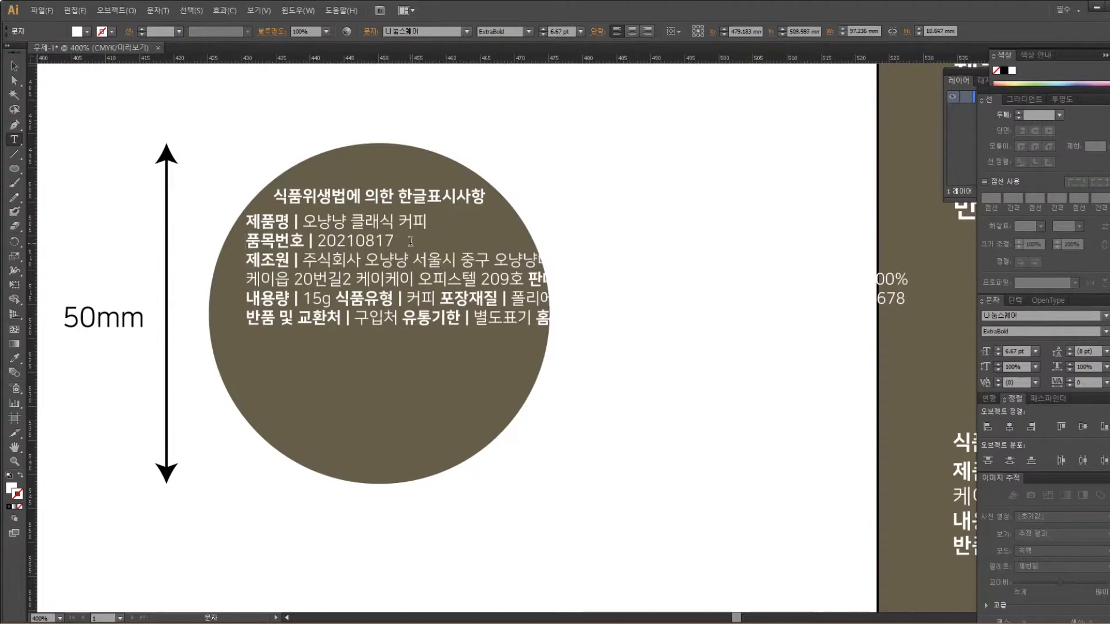
Rewrap the manufacturer's address over three lines so that it stays within the circle
left_click(496, 259)
key("Return")
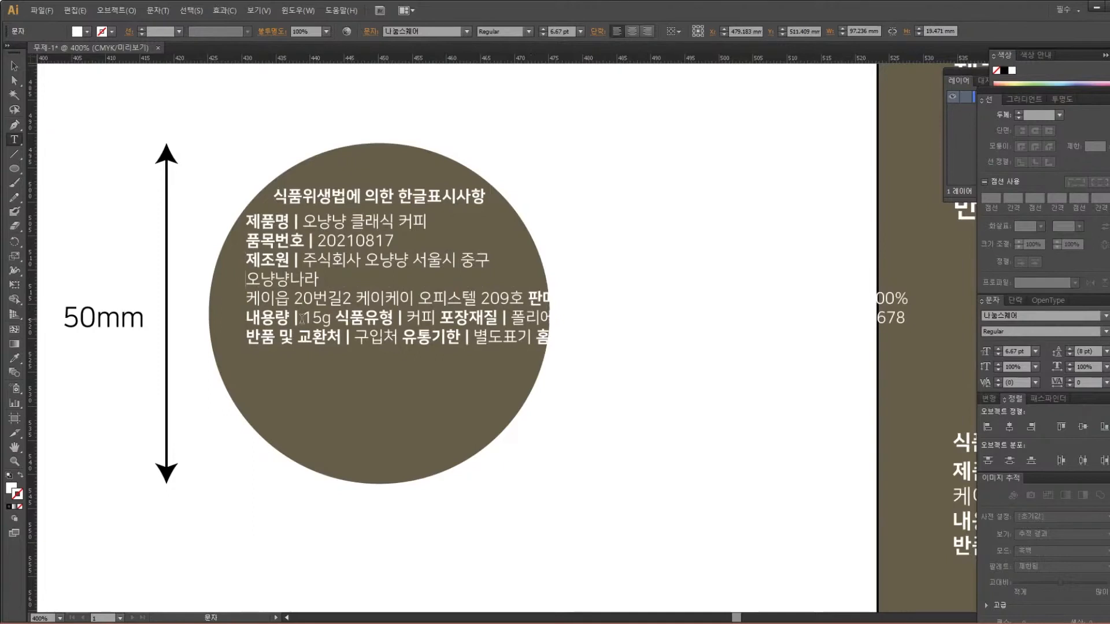
left_click(247, 297)
key("BackSpace")
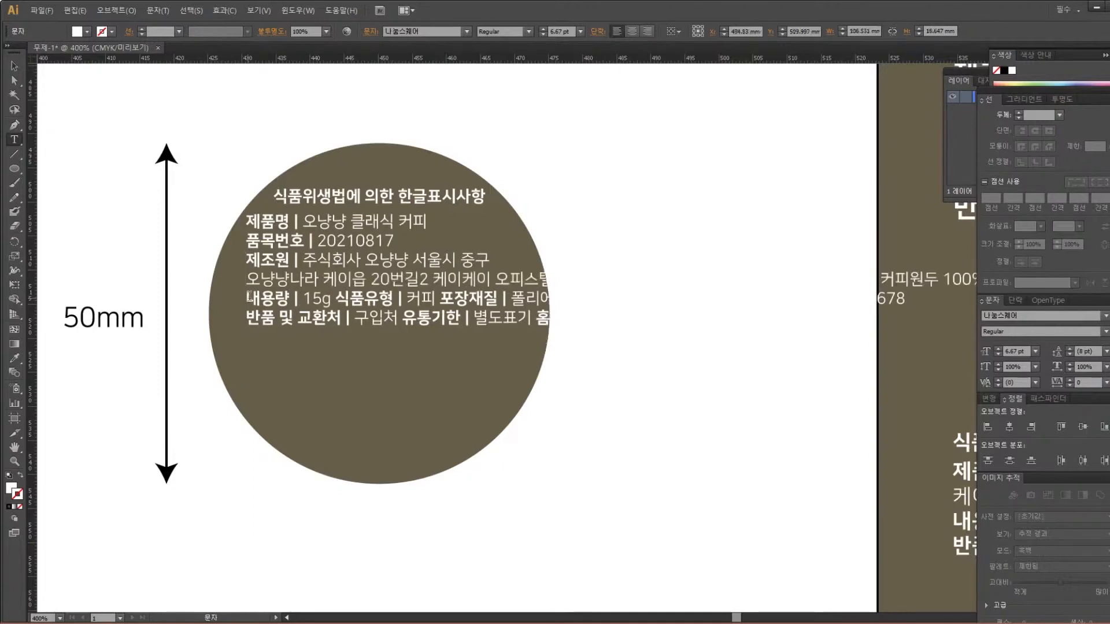
key("Return")
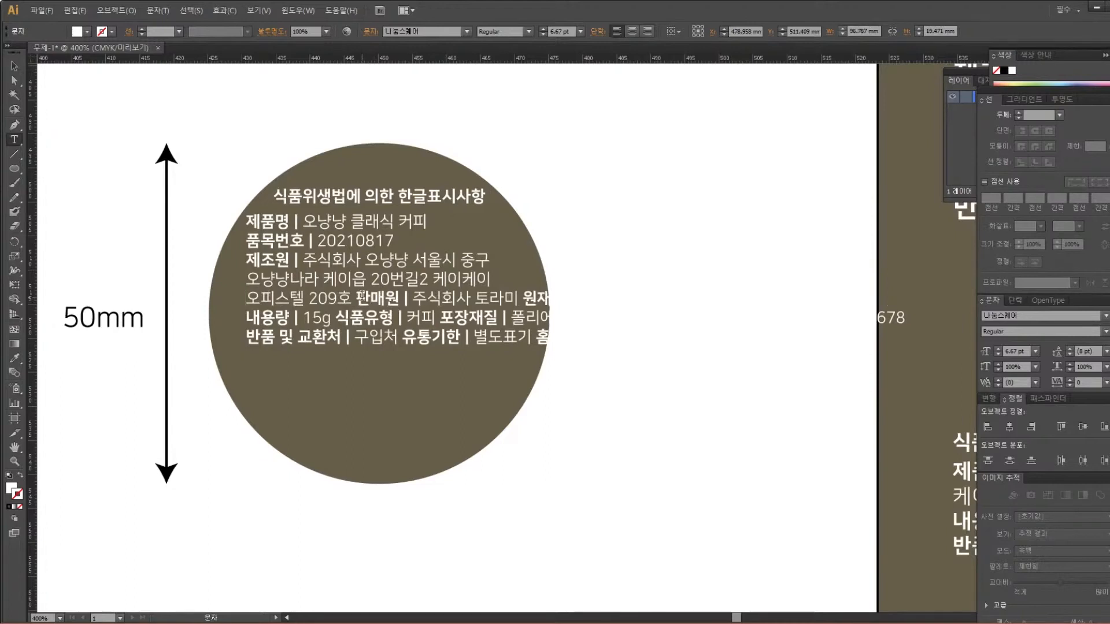
Start new lines at 원재료 및 함량 and 식품유형, and join the 내용량 entry to the ingredients line
left_click(525, 298)
key("Return")
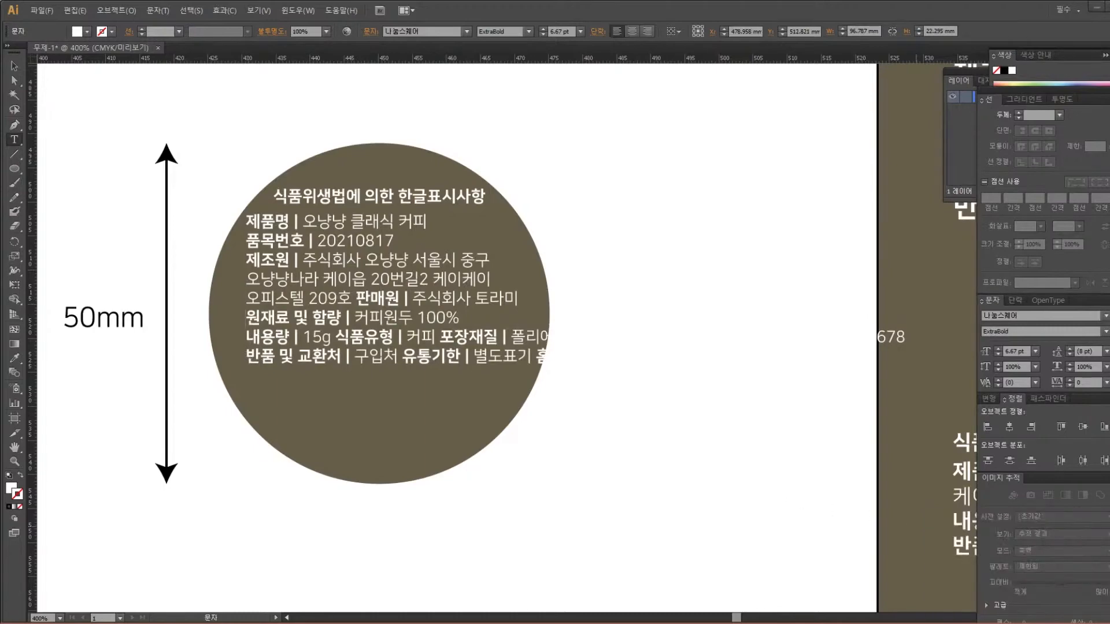
left_click(252, 334)
key("BackSpace")
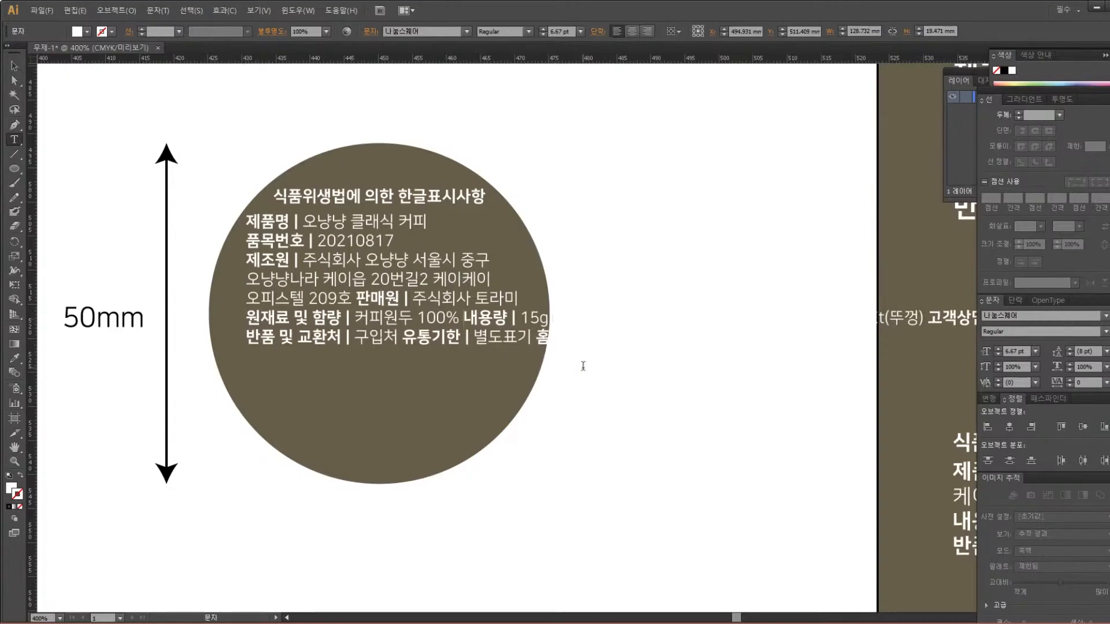
key("Return")
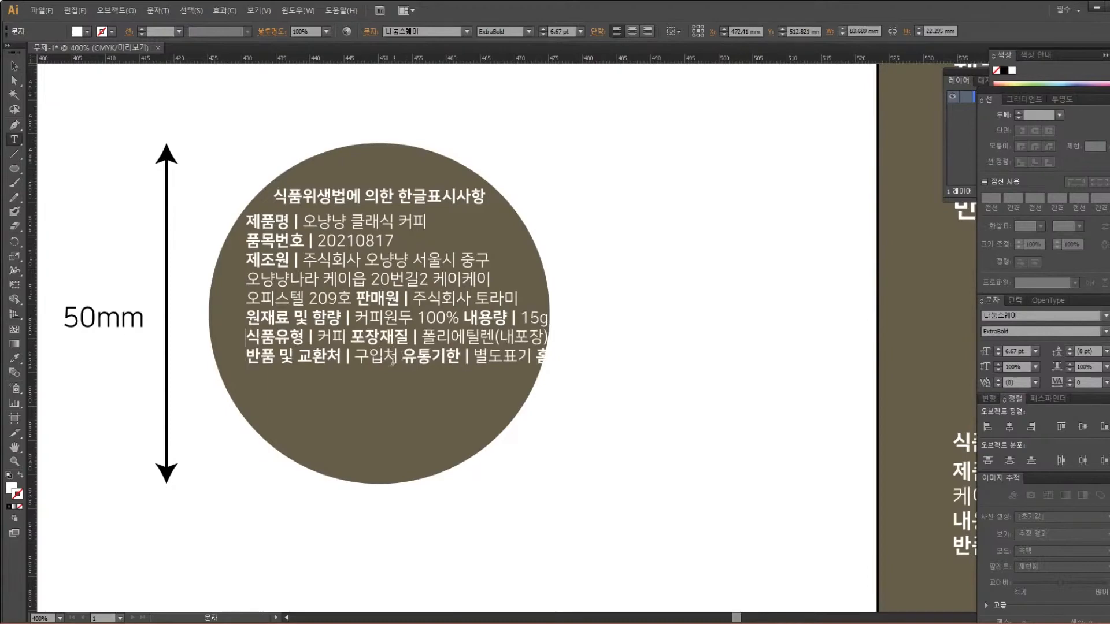
left_click(14, 66)
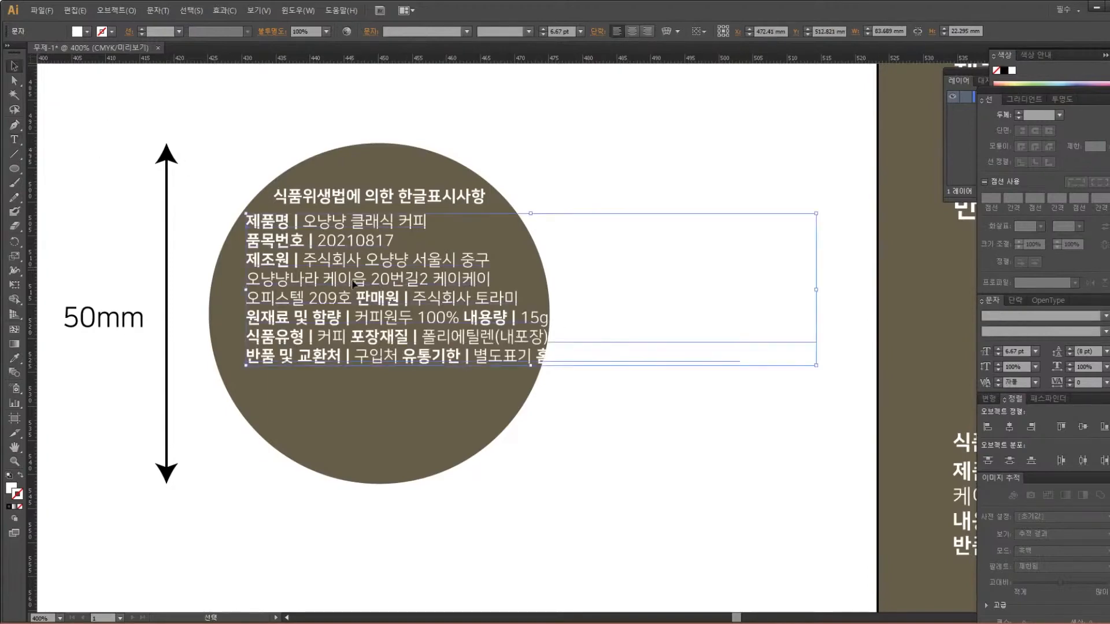
Recolour the whole body text on the circle salmon pink
left_click_drag(410, 321, 315, 321)
key("ctrl+z")
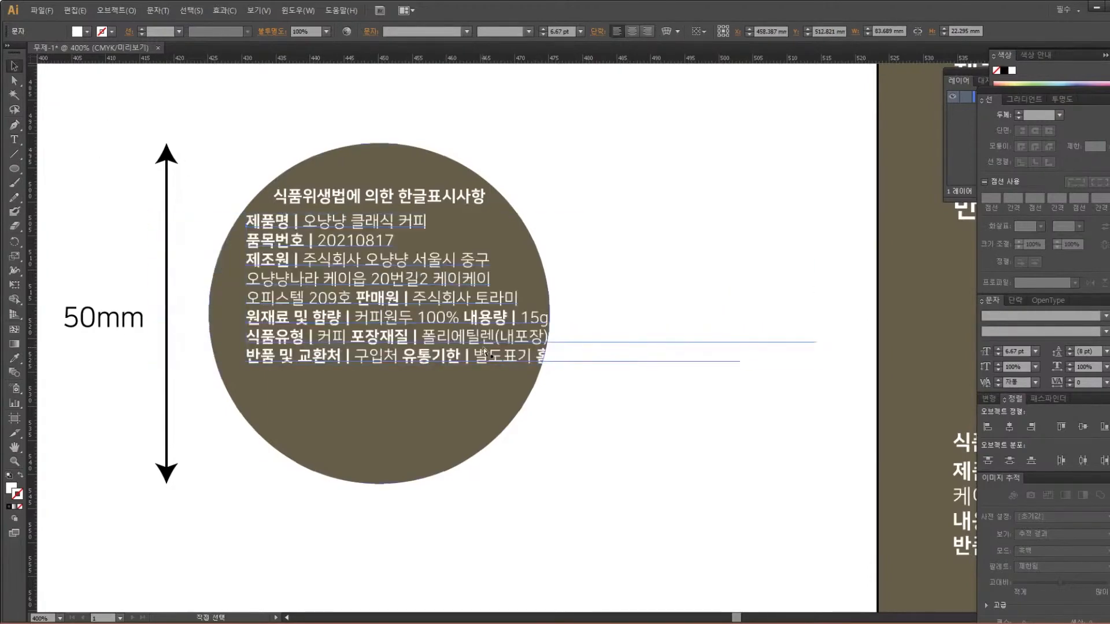
double_click(500, 348)
key("ctrl+a")
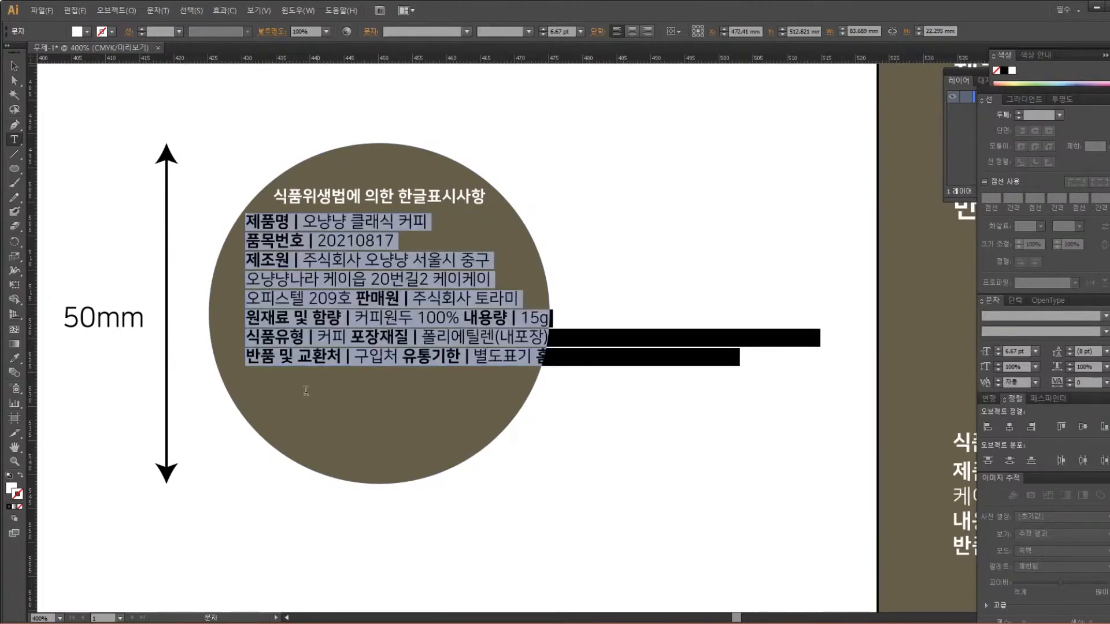
double_click(11, 489)
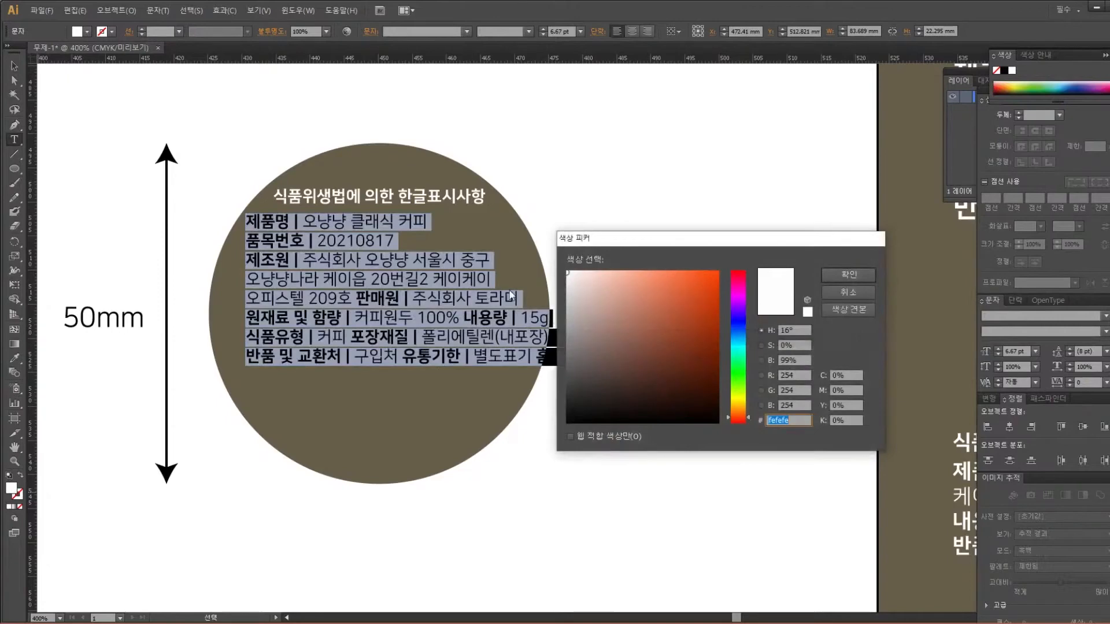
left_click(627, 298)
left_click(848, 274)
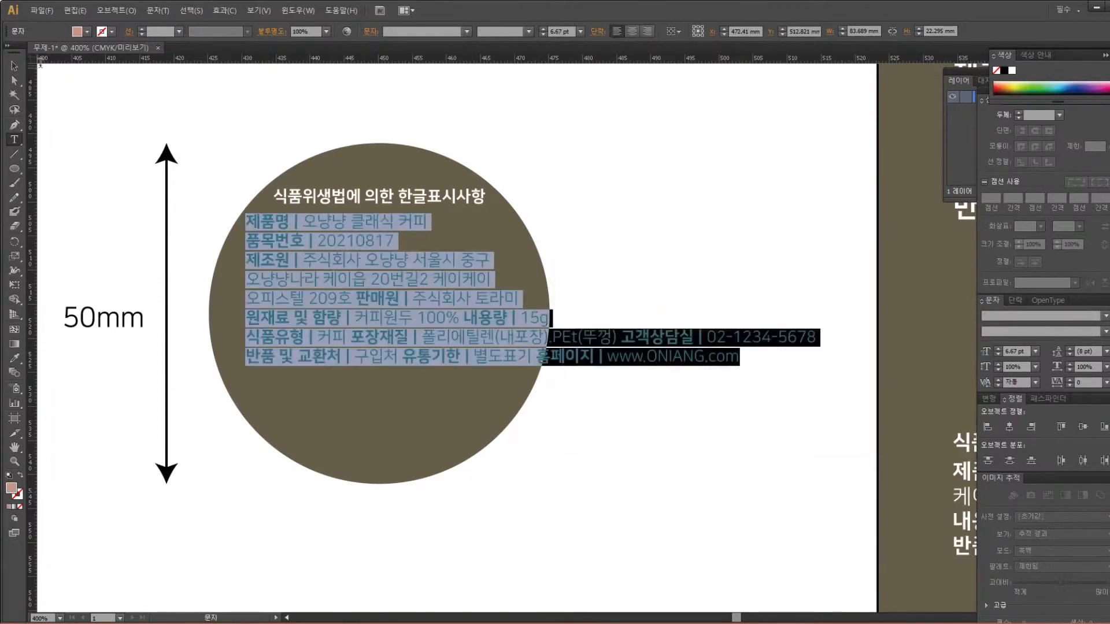
left_click(12, 66)
left_click(14, 80)
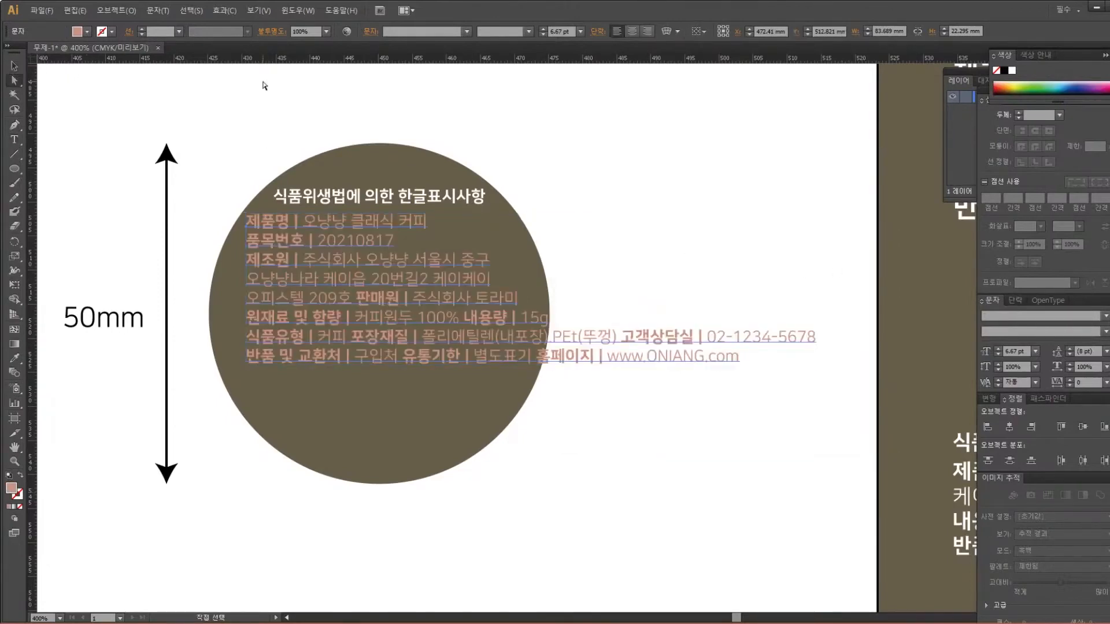
left_click(262, 85)
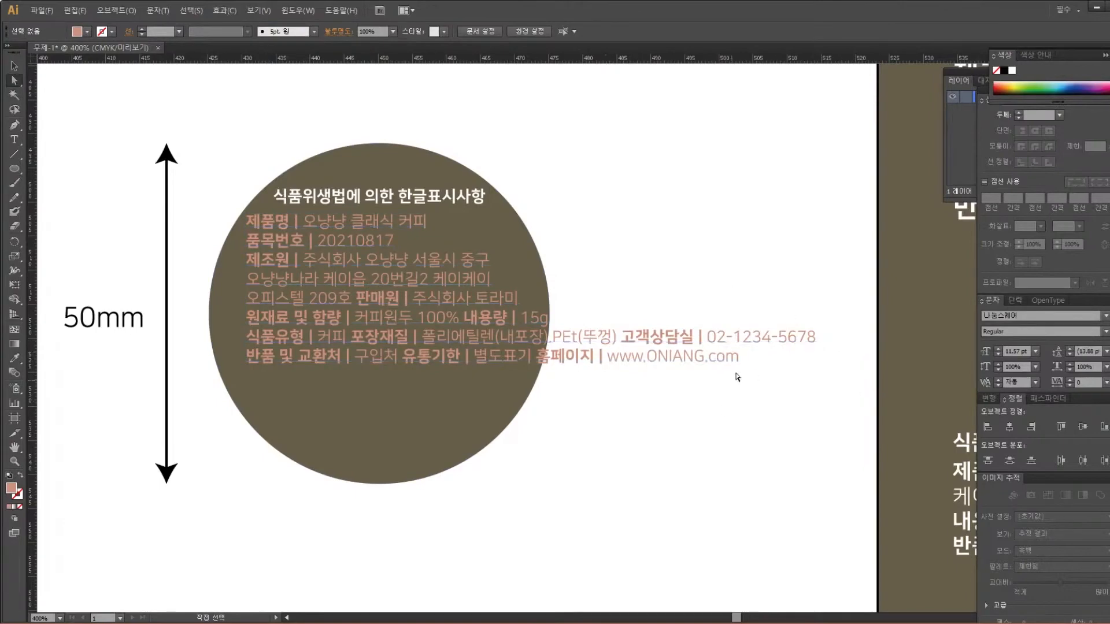
Replace the period between 폴리에틸렌(내포장) and PEt(뚜껑) with a comma in the 포장재질 entry
double_click(507, 338)
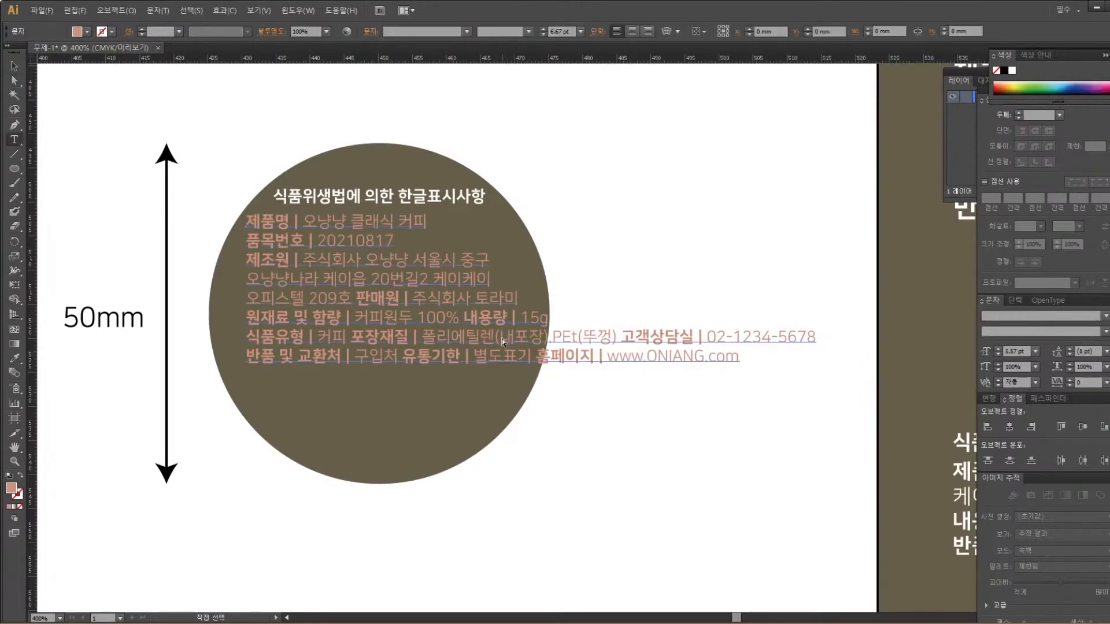
triple_click(437, 339)
left_click(436, 339)
left_click_drag(350, 339, 616, 338)
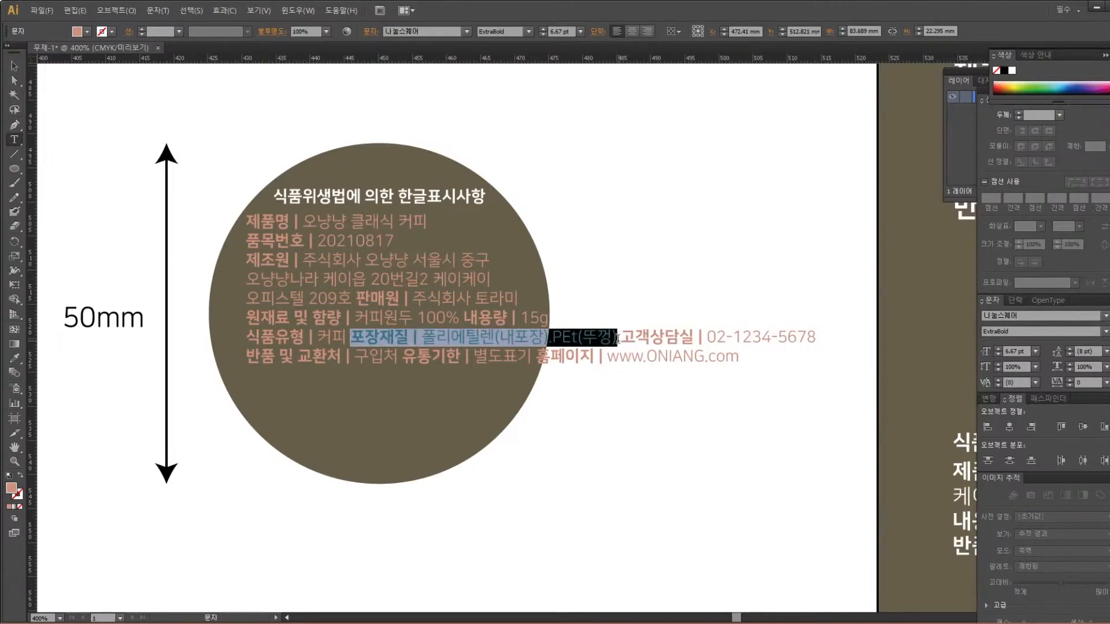
left_click(554, 338)
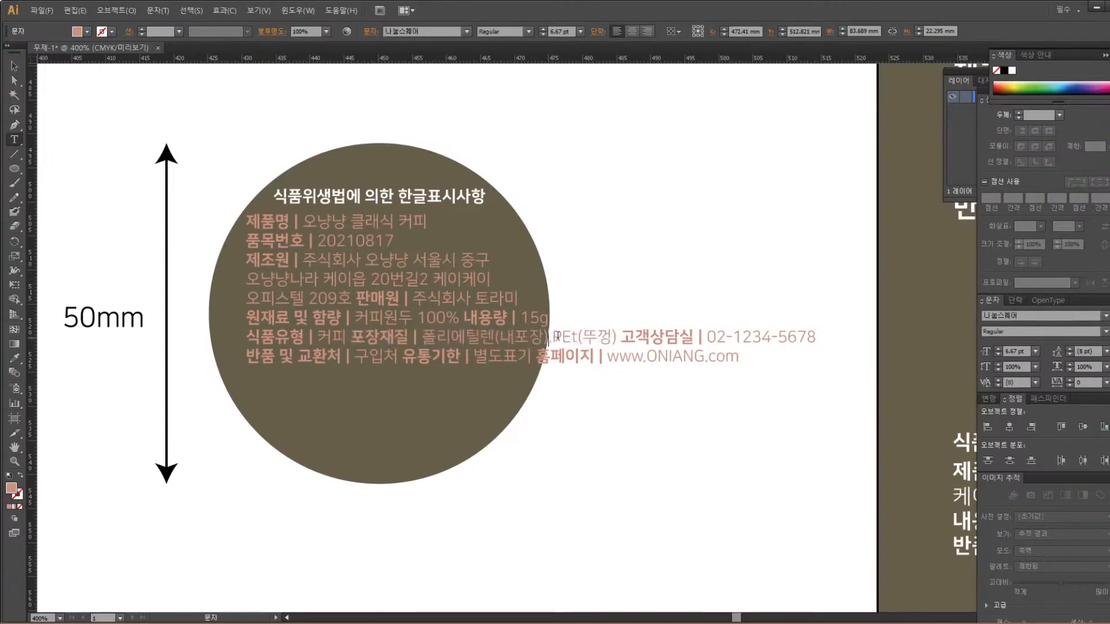
key("BackSpace")
type(",")
Break the body text before 포장재질 and before 고객상담실 so that each entry starts its own line
left_click(350, 337)
key("Return")
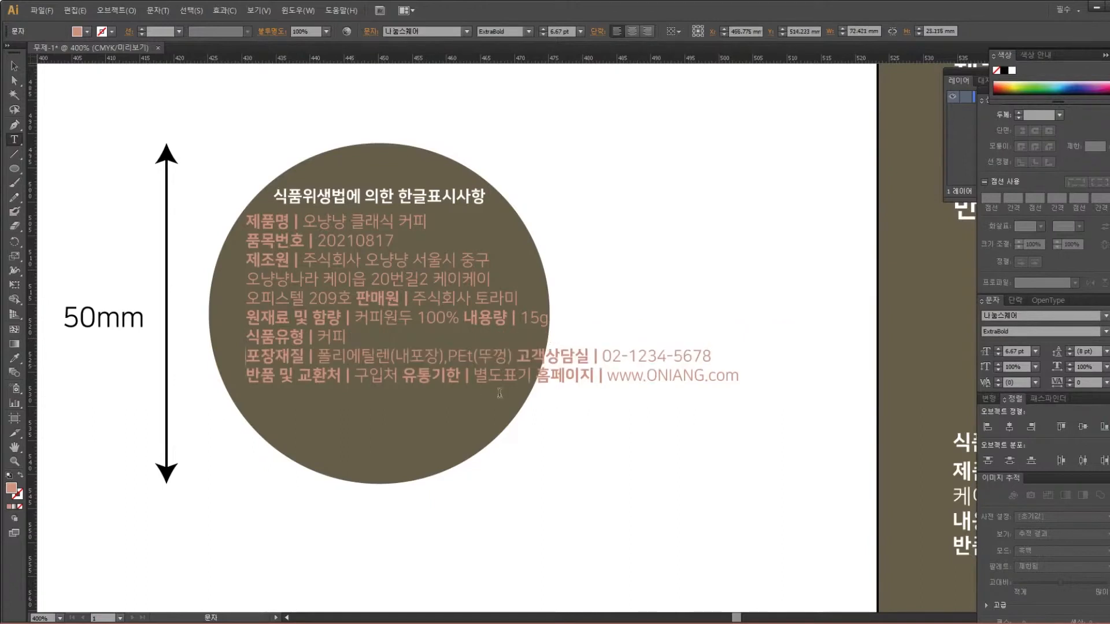
left_click(520, 357)
key("Return")
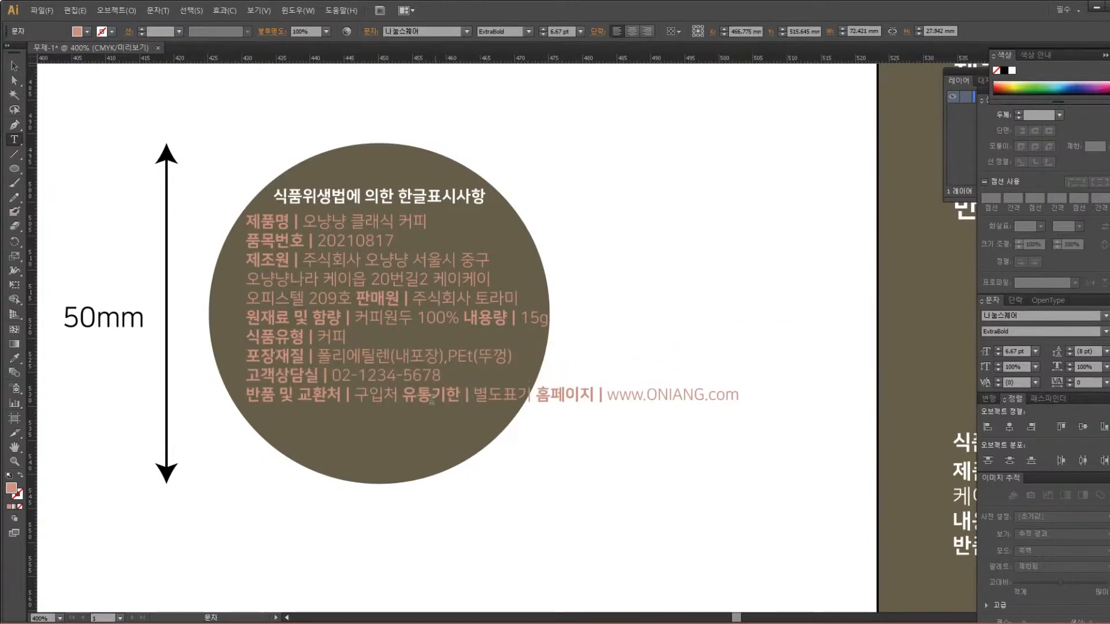
Start new lines at 유통기한 and 홈페이지, and shift the body text slightly to the right within the circle
left_click(405, 395)
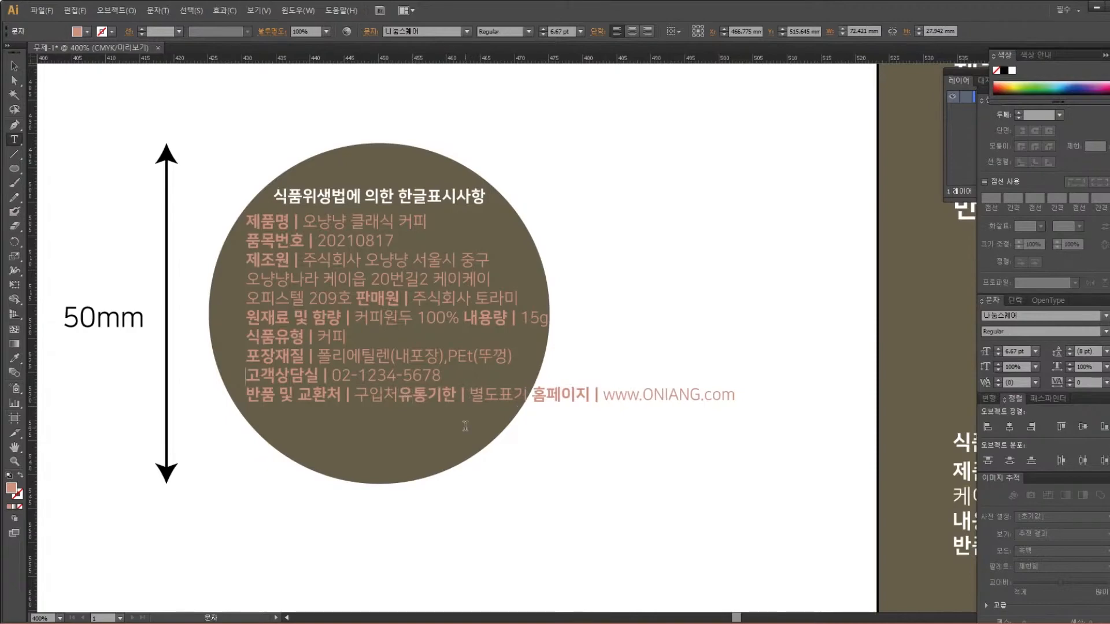
key("Return")
left_click(378, 415)
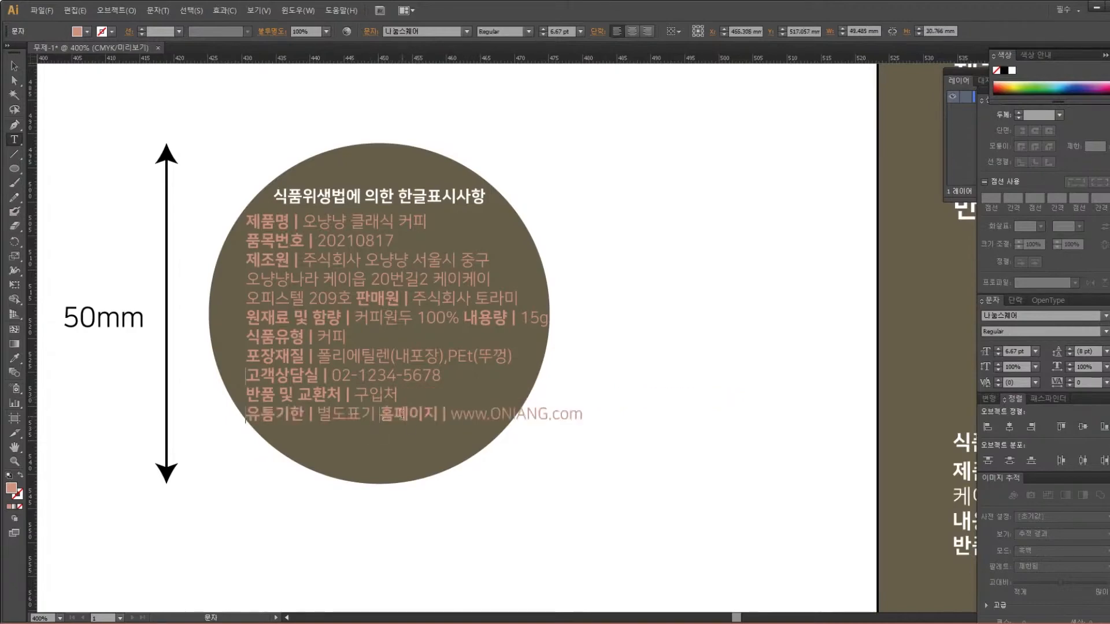
key("Return")
left_click(14, 65)
left_click_drag(391, 266, 405, 268)
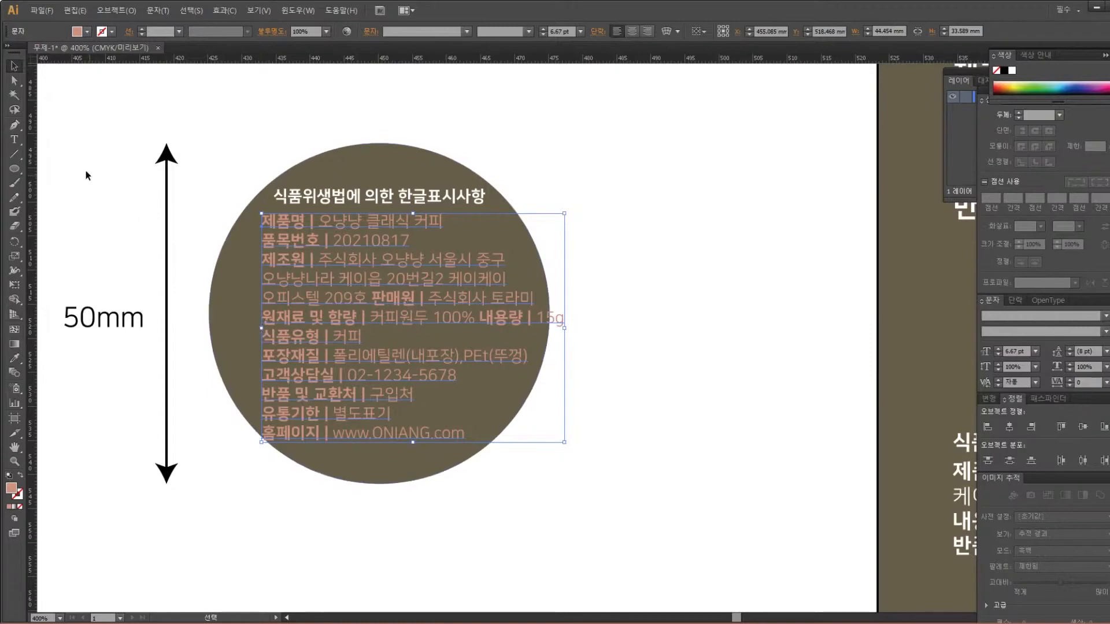
Move the 식품유형 entry to the end of the 품목번호 line and remove the empty line it leaves
left_click(14, 81)
key("t")
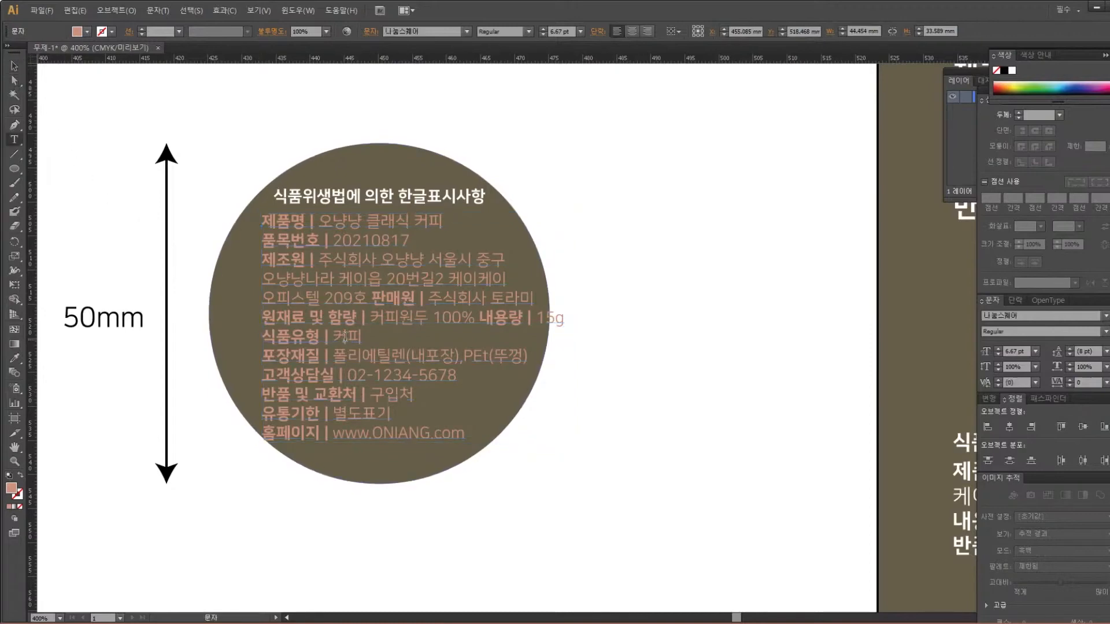
left_click_drag(357, 334, 247, 336)
key("ctrl+c")
key("BackSpace")
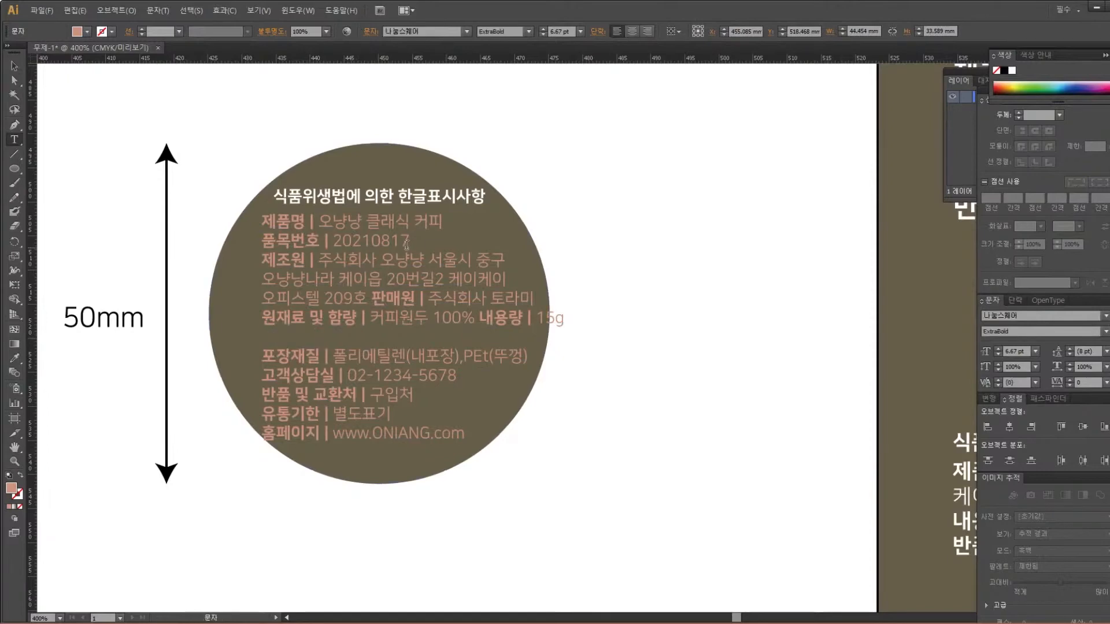
left_click(442, 242)
key("ctrl+v")
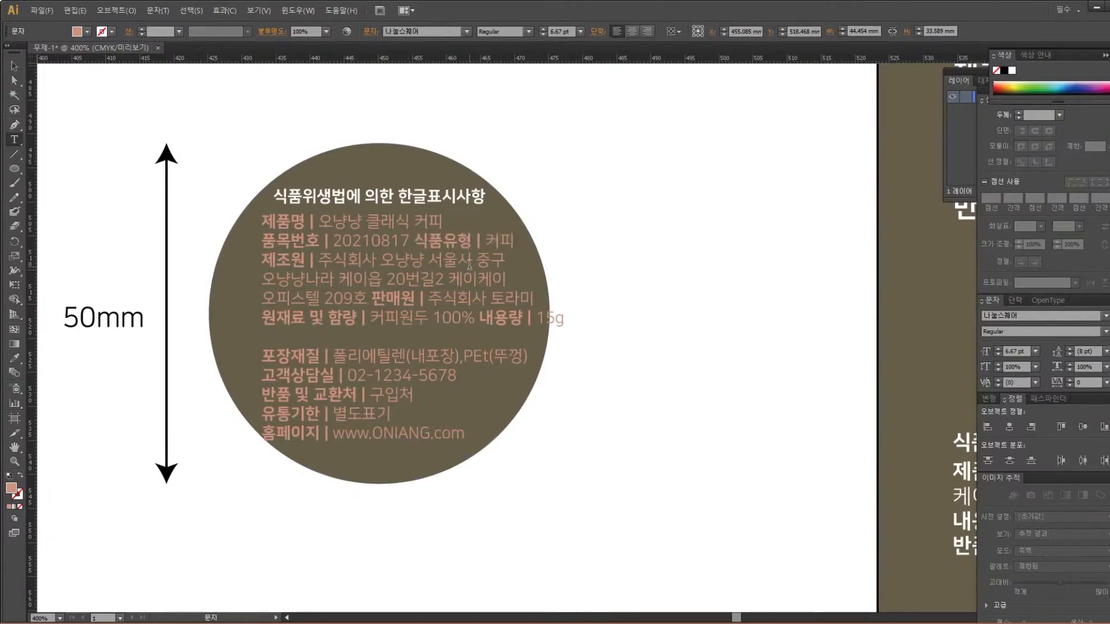
left_click(303, 337)
key("BackSpace")
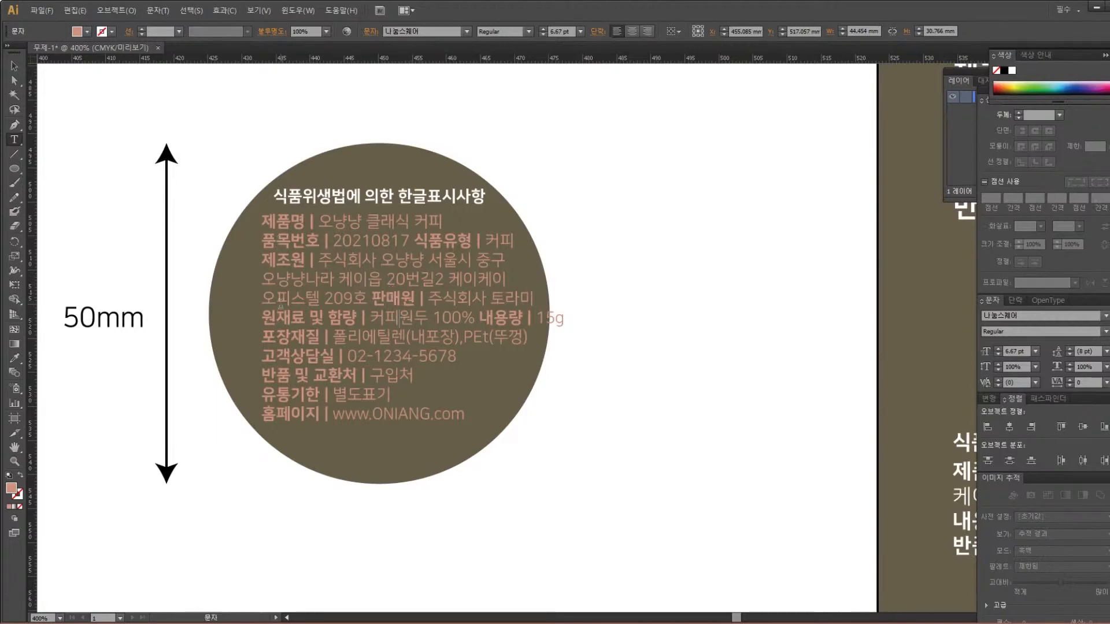
Centre-align the body text and move it back into the circle, centred beneath the heading
key("ctrl+a")
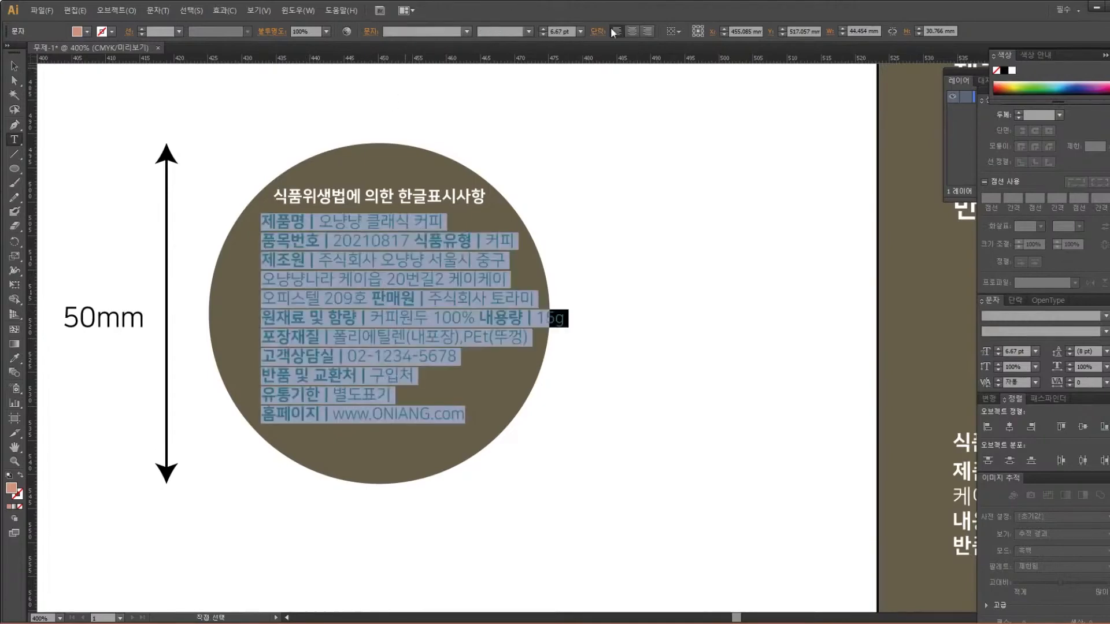
left_click(634, 33)
left_click(14, 65)
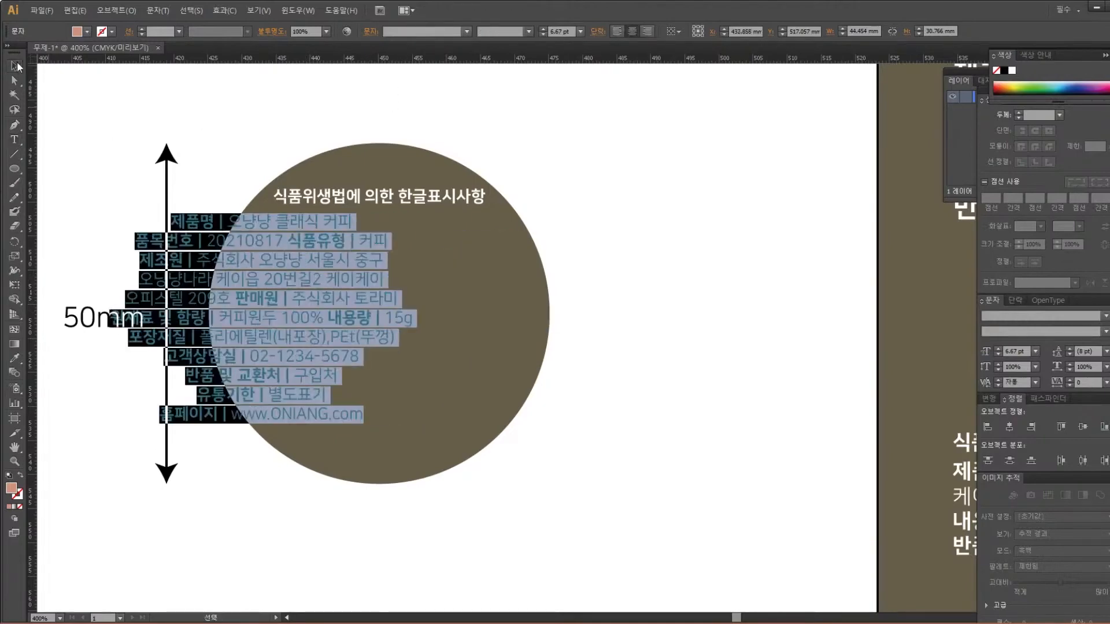
left_click_drag(343, 303, 455, 302)
left_click(592, 301)
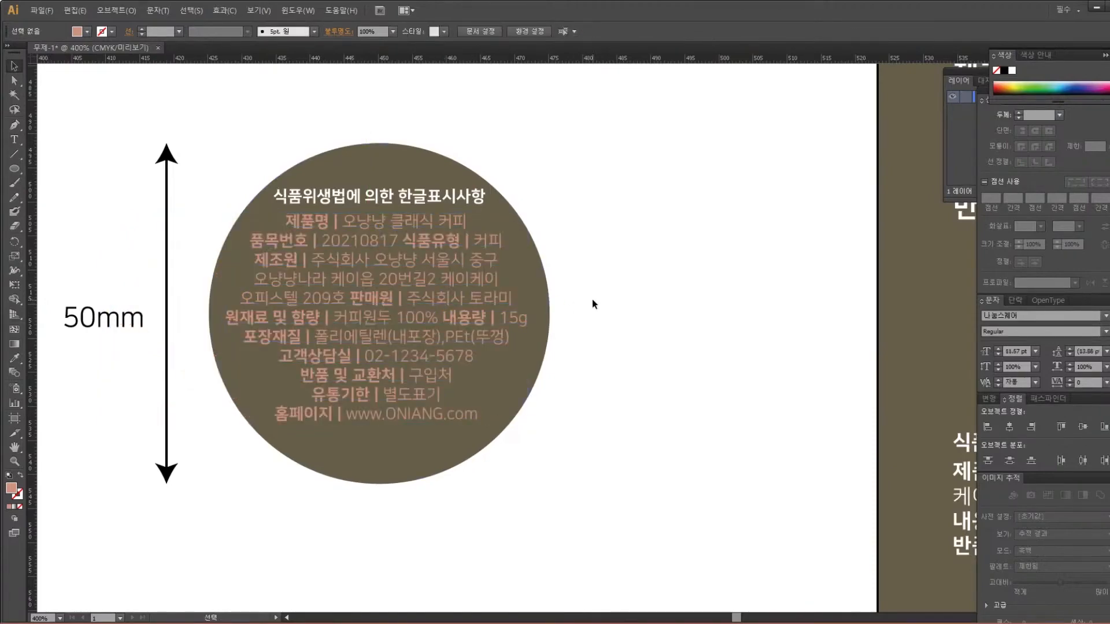
left_click(14, 81)
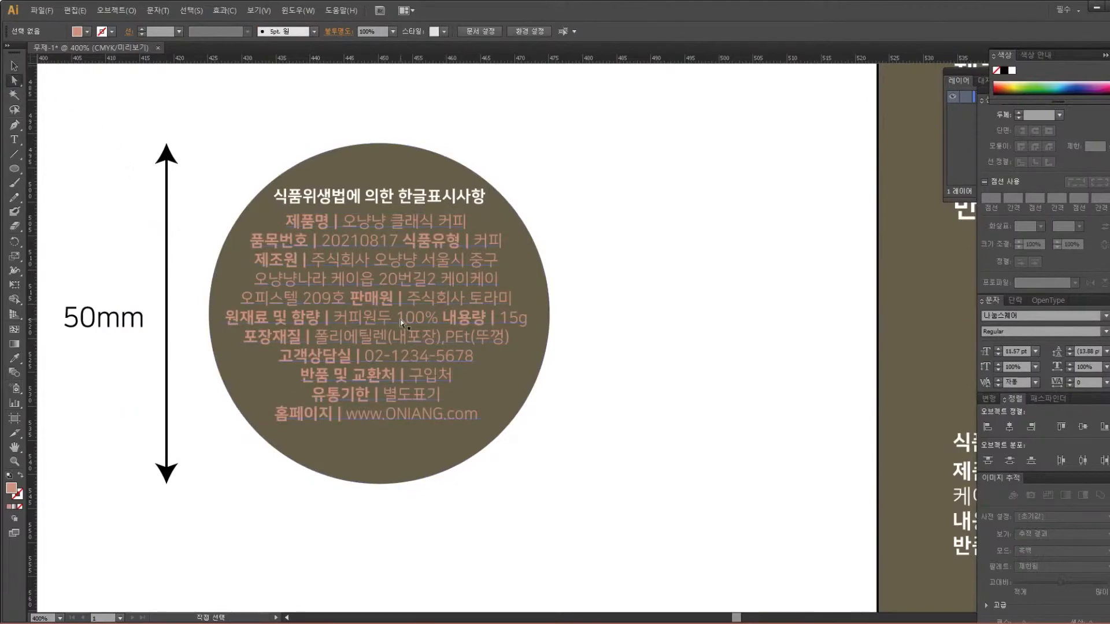
left_click(448, 312)
left_click_drag(449, 312, 451, 313)
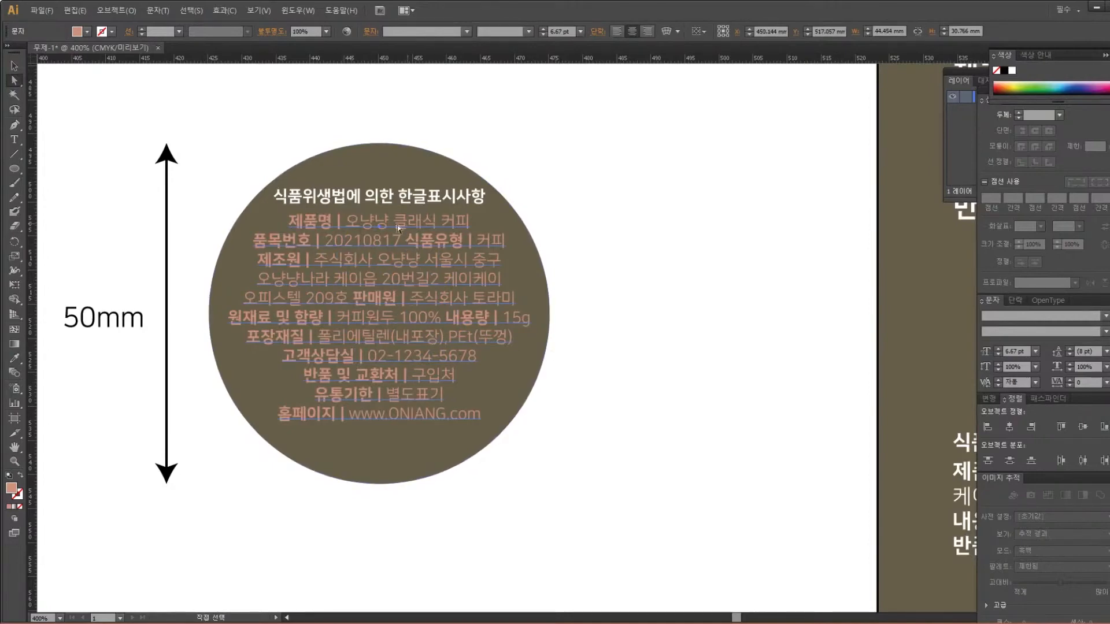
Recolour the body text white by sampling the white background with the Eyedropper
left_click(14, 358)
left_click(257, 140)
key("v")
left_click(338, 115)
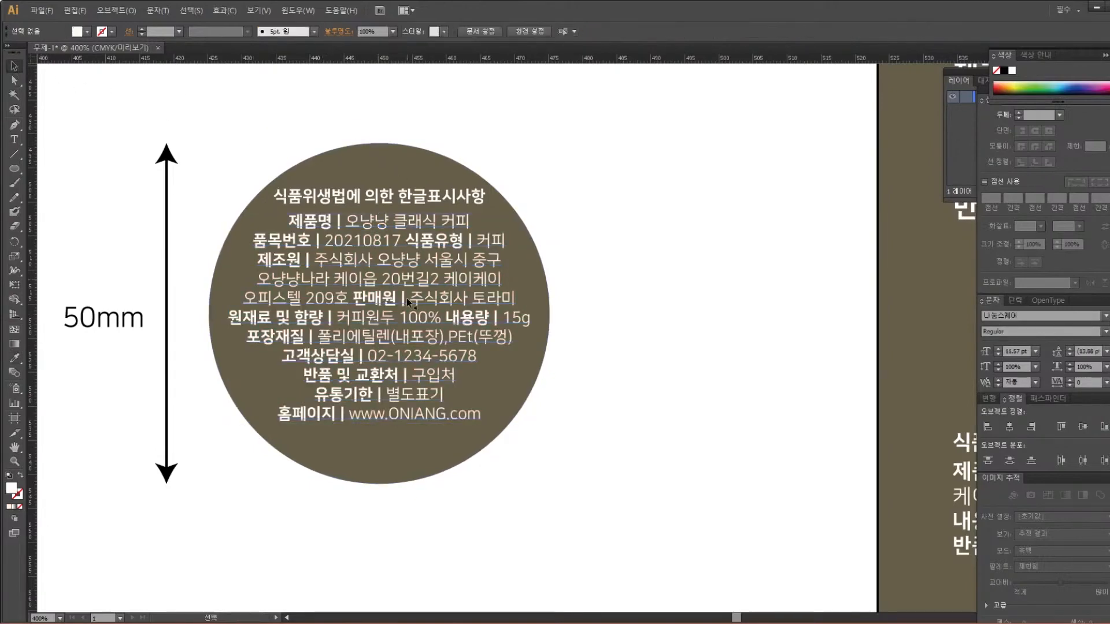
Move the body text and the heading slightly down in the circle, leaving a gap between them
left_click(424, 397)
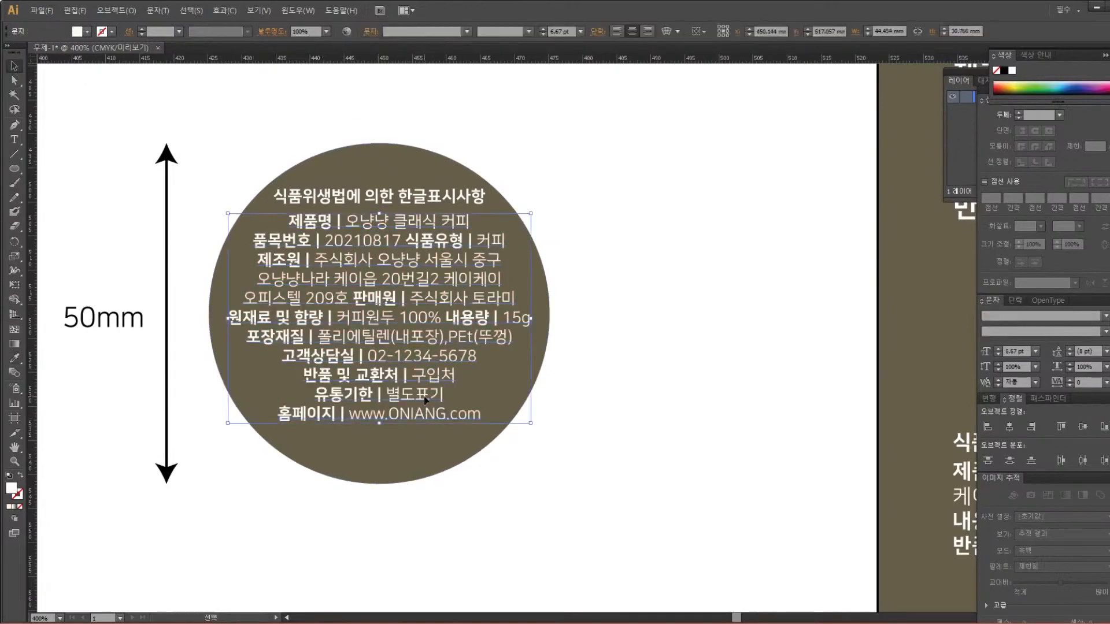
left_click_drag(424, 396, 425, 408)
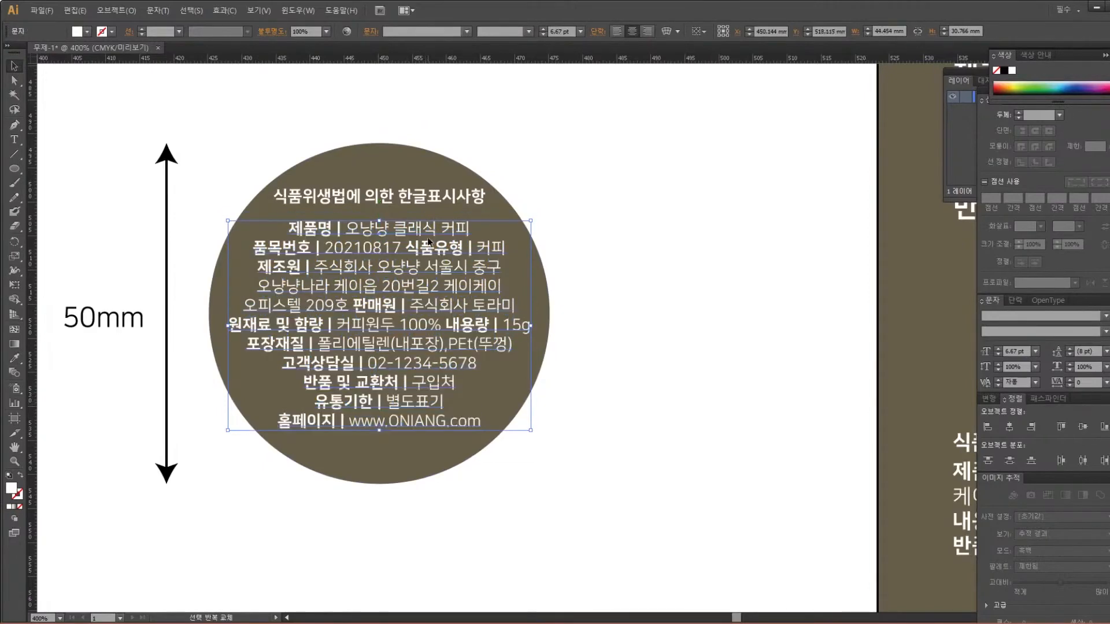
left_click(429, 199)
left_click_drag(428, 196, 429, 202)
left_click(518, 175)
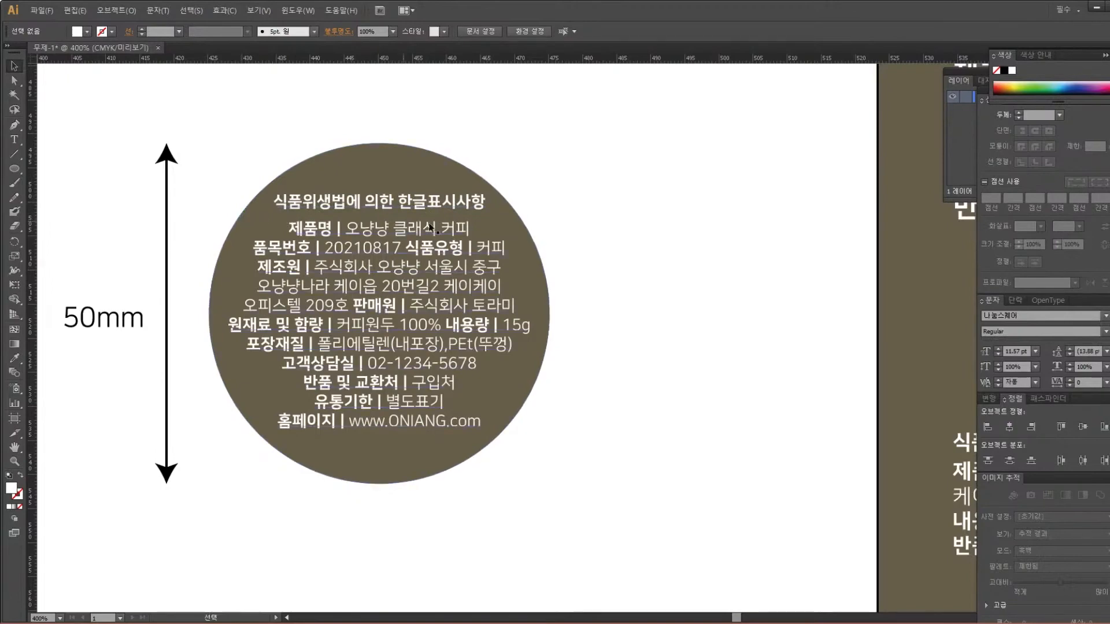
Draw a horizontal line about 37 mm long between the heading and the body text, with a white 1 pt stroke and no fill
left_click(14, 125)
left_click(255, 215)
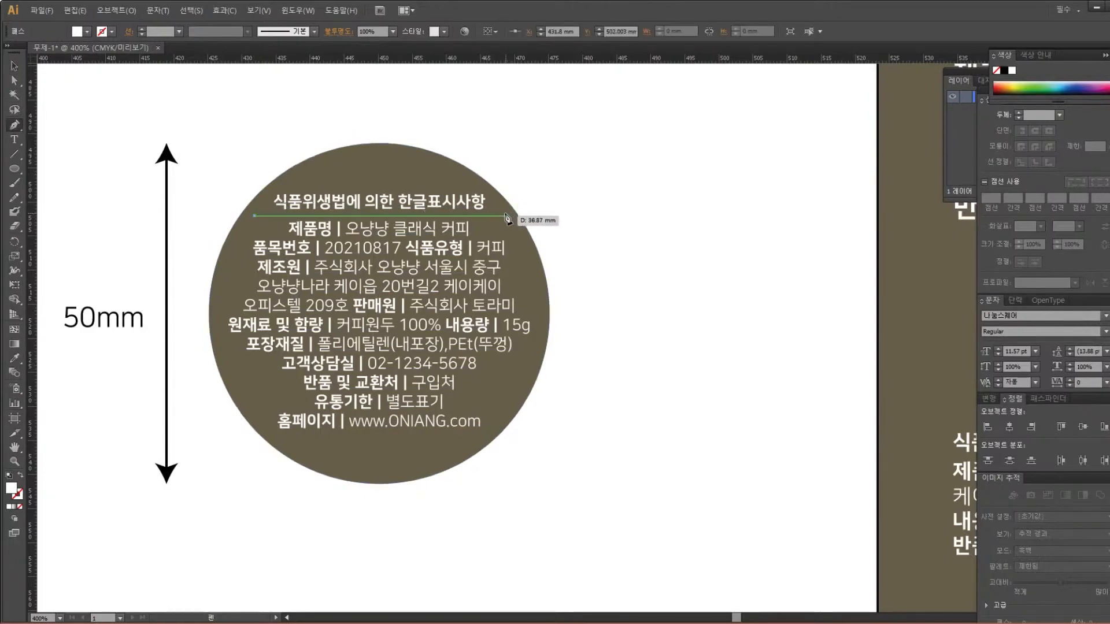
left_click(505, 216)
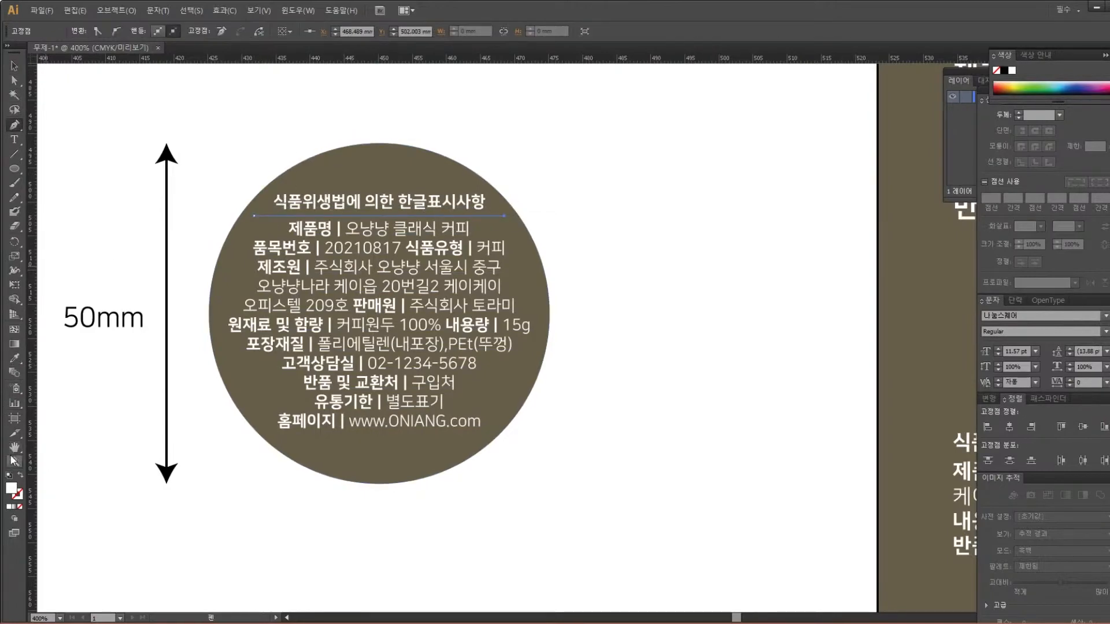
left_click(13, 359)
left_click(413, 287)
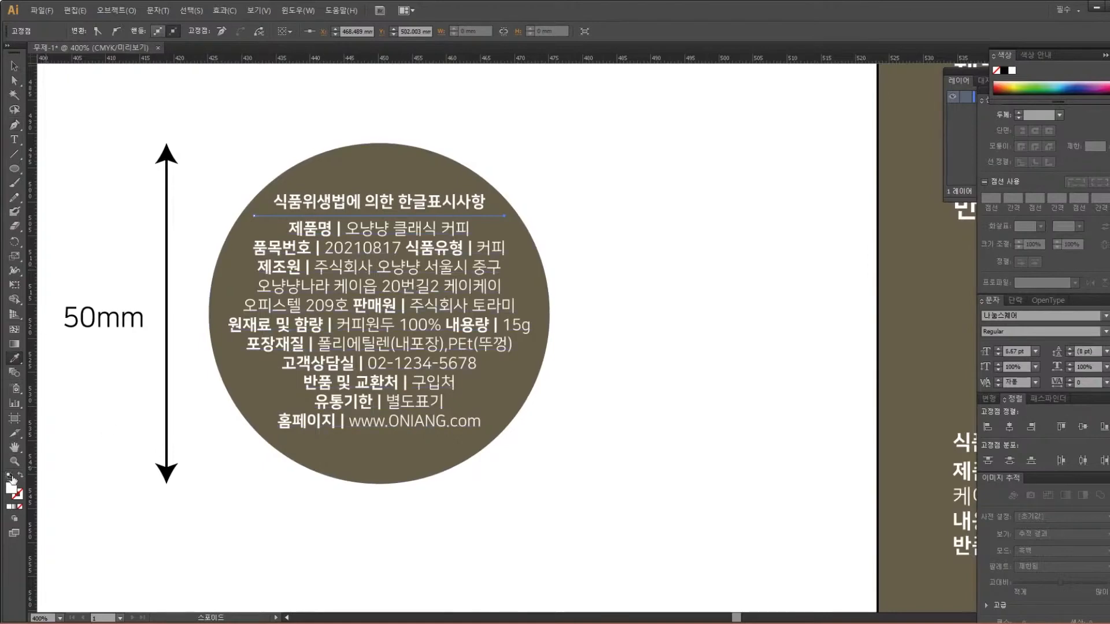
left_click(14, 66)
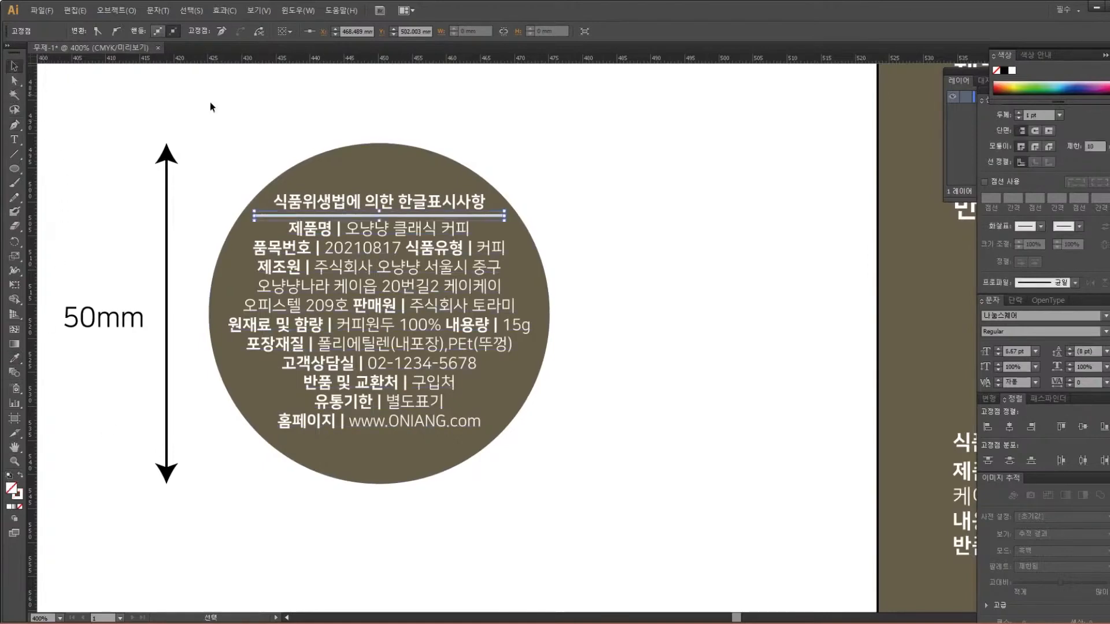
left_click(396, 128)
Move the body text slightly further down so that it clears the dividing line
left_click(564, 206)
left_click_drag(465, 255, 462, 256)
left_click(629, 194)
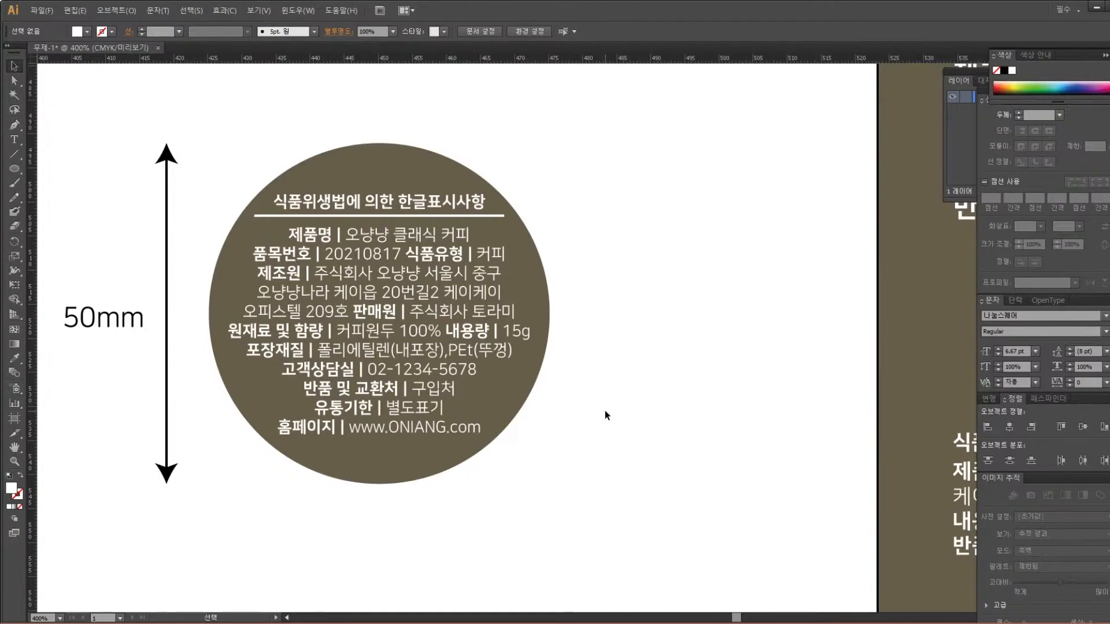
Shift the stray white text object above the circle slightly and deselect it
left_click_drag(598, 491, 314, 109)
left_click(346, 99)
mouse_move(419, 120)
left_mouse_down()
mouse_move(390, 94)
mouse_move(438, 116)
left_mouse_up()
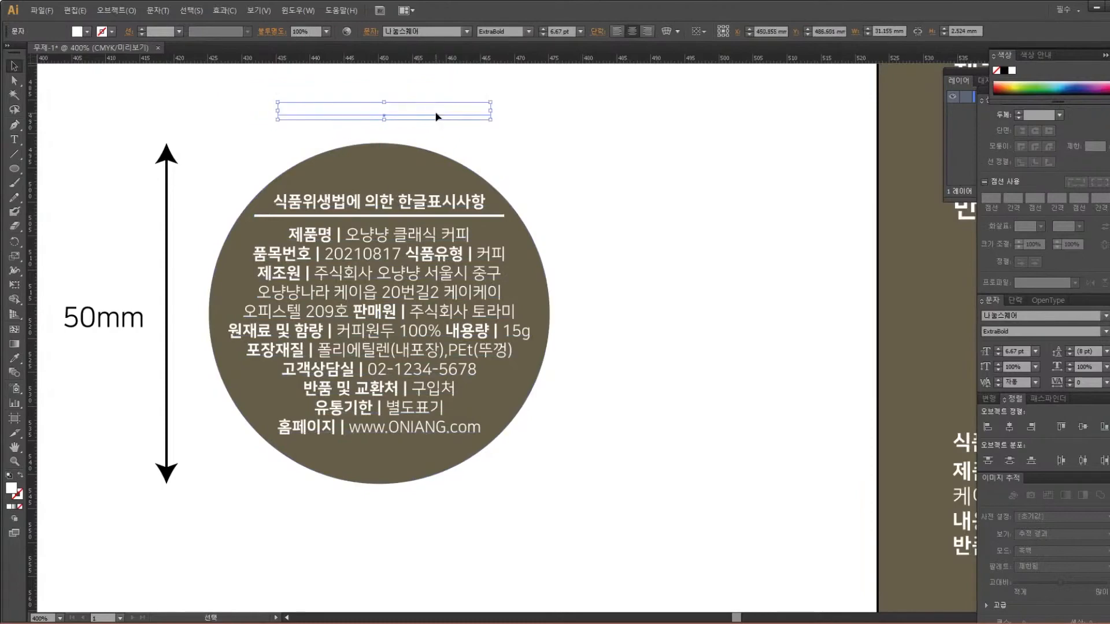
key("ctrl+shift+a")
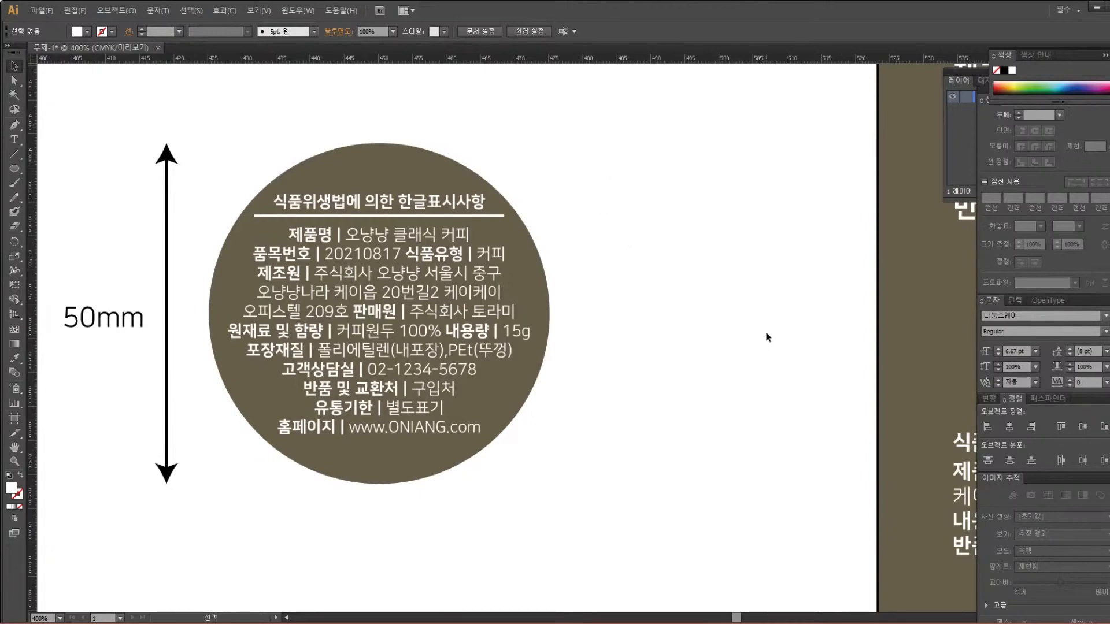
key("ctrl+minus")
left_click_drag(656, 352, 602, 196)
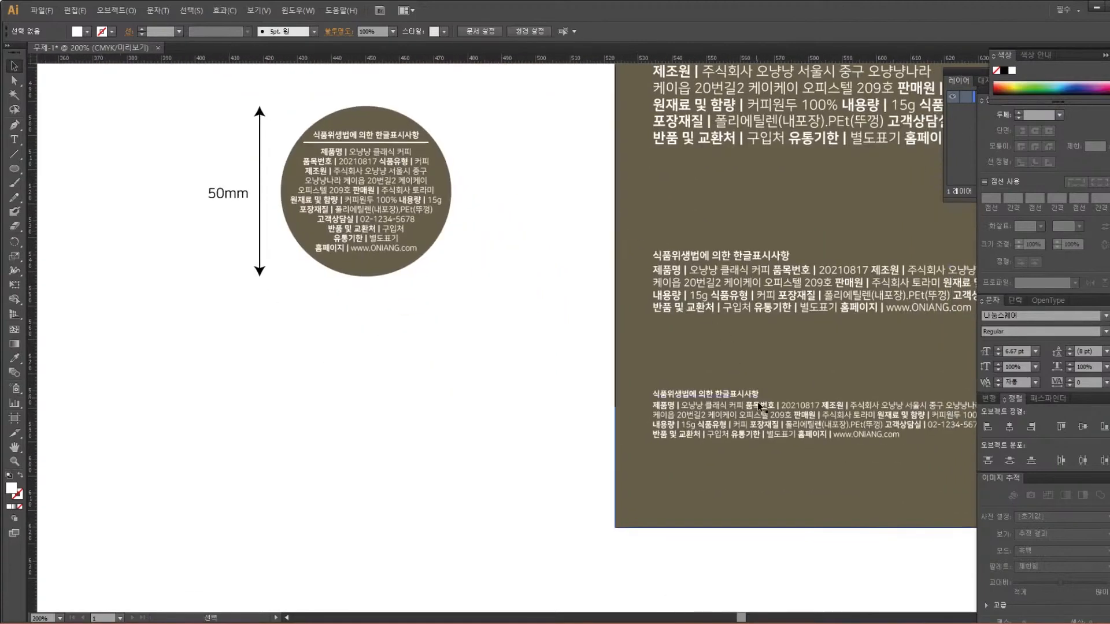
left_click(756, 407)
left_click_drag(772, 414, 301, 404)
key("ctrl+z")
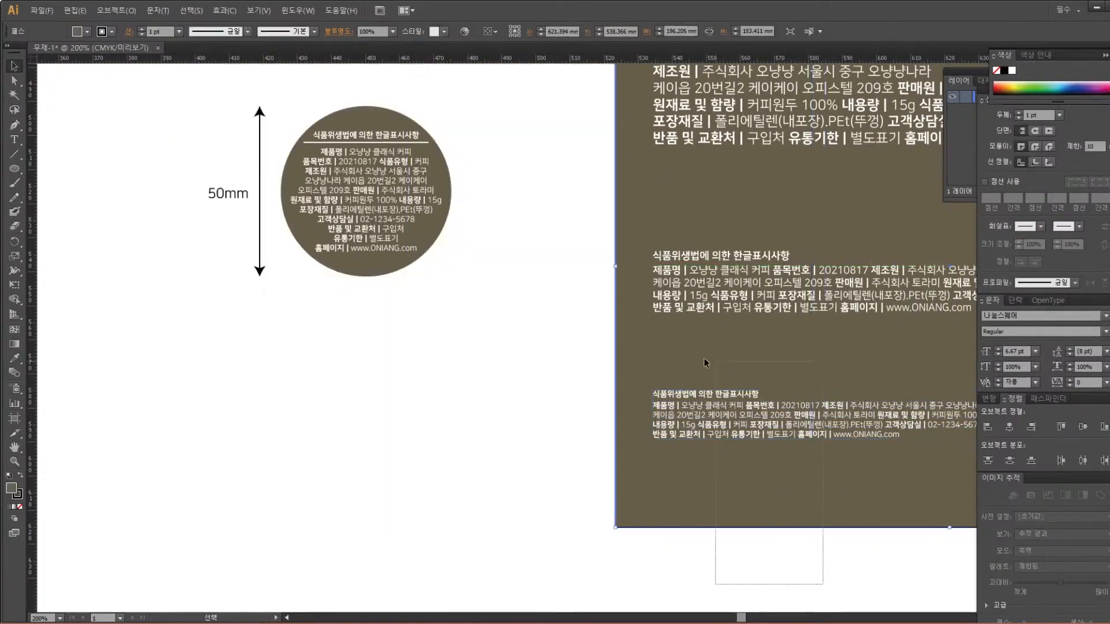
Copy the smallest heading and body text to below the round label and draw a rectangle about 102 × 26 mm over the copy
left_click(792, 414)
left_click_drag(793, 413, 329, 412)
left_click_drag(13, 168, 44, 171)
mouse_move(179, 380)
left_mouse_down()
mouse_move(483, 470)
mouse_move(524, 469)
left_mouse_up()
Fill the rectangle with the round label's brown and send it behind the text
left_click(14, 358)
left_click(373, 272)
key("v")
key("ctrl+shift+bracketleft")
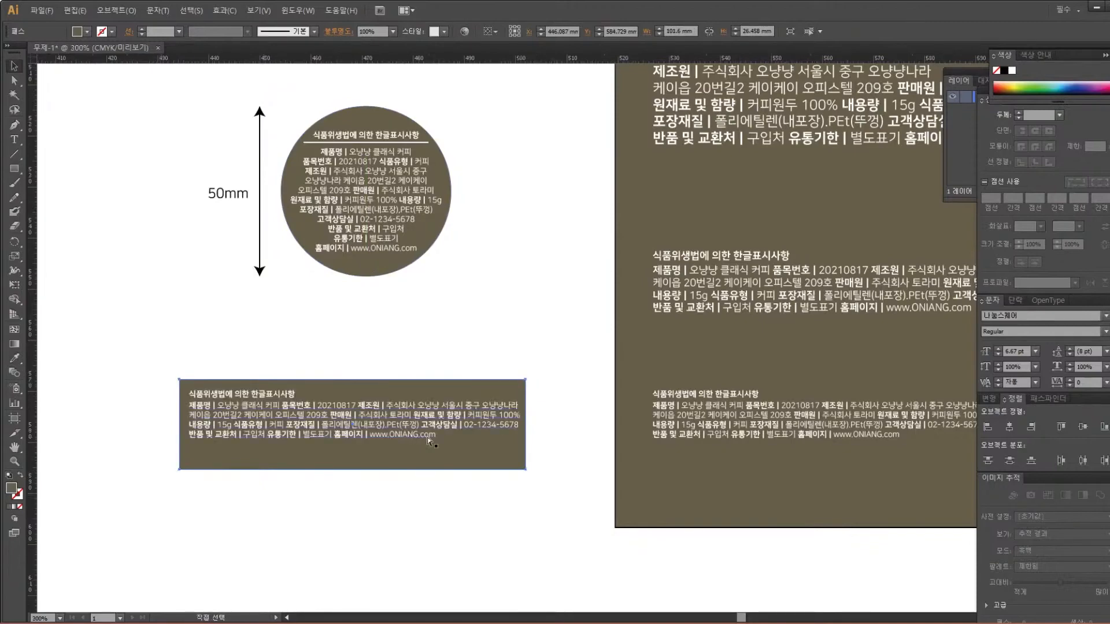
Bring the rectangle's upper and lower edges closer to the text, reducing its height to about 18 mm
key("ctrl+plus")
left_click_drag(404, 437, 752, 227)
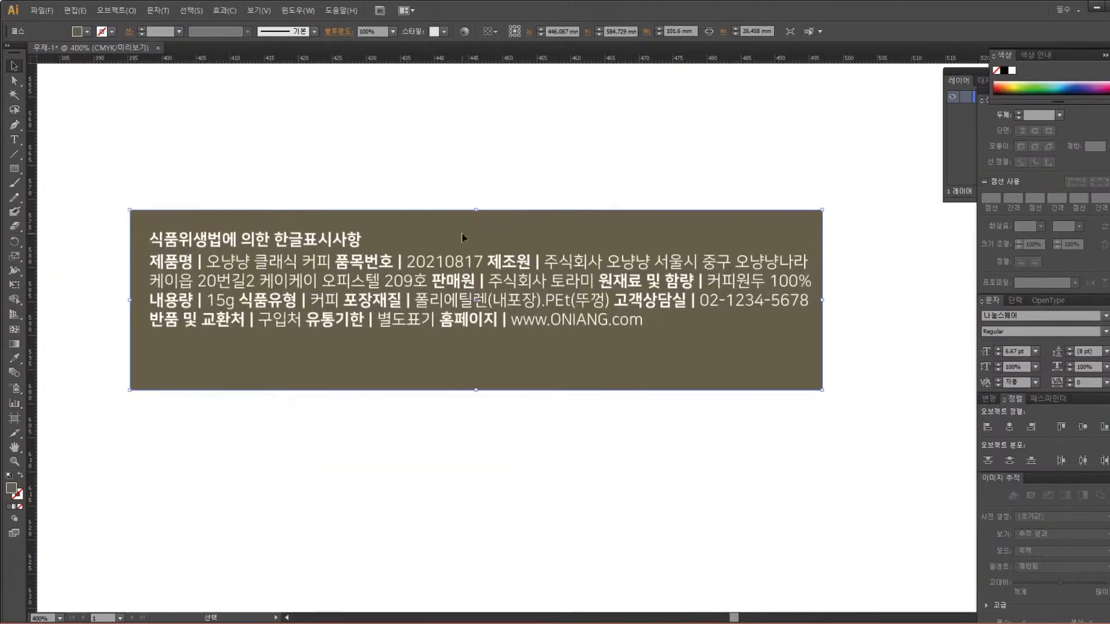
left_click_drag(477, 209, 477, 219)
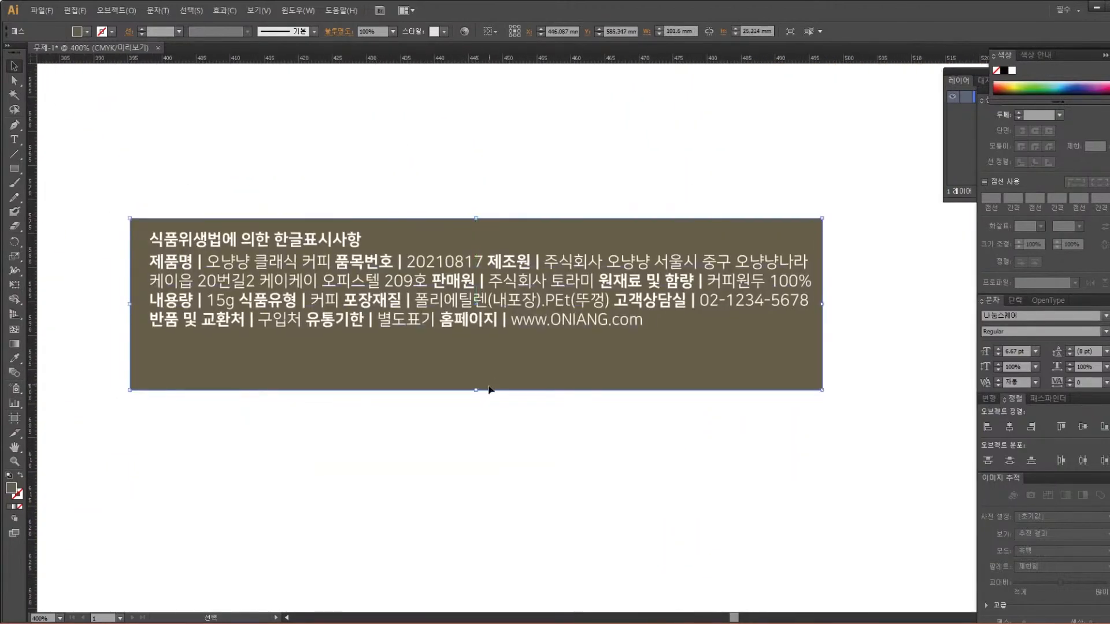
left_click_drag(475, 390, 477, 341)
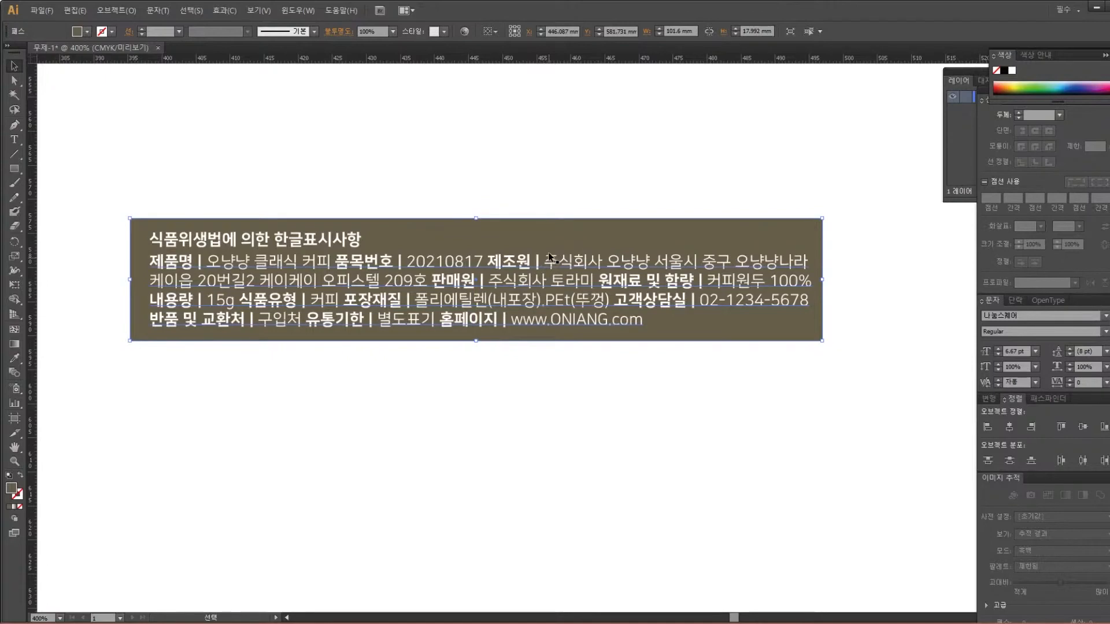
Set the brown rectangle's size to 100 mm wide and 18 mm high
double_click(681, 31)
type("100")
key("Return")
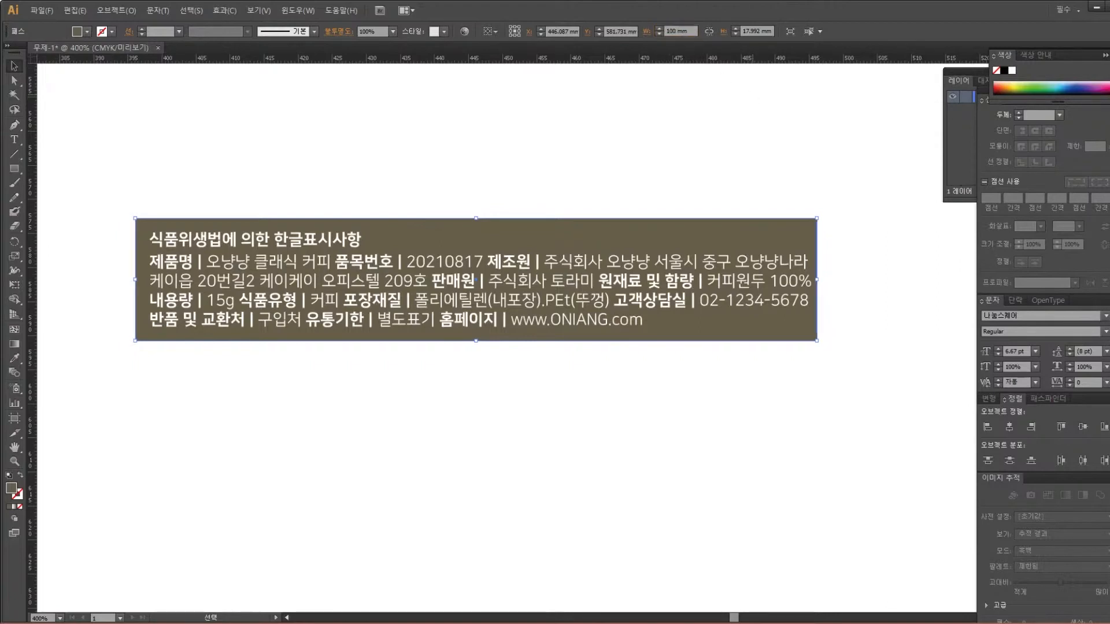
double_click(762, 31)
type("18")
key("Return")
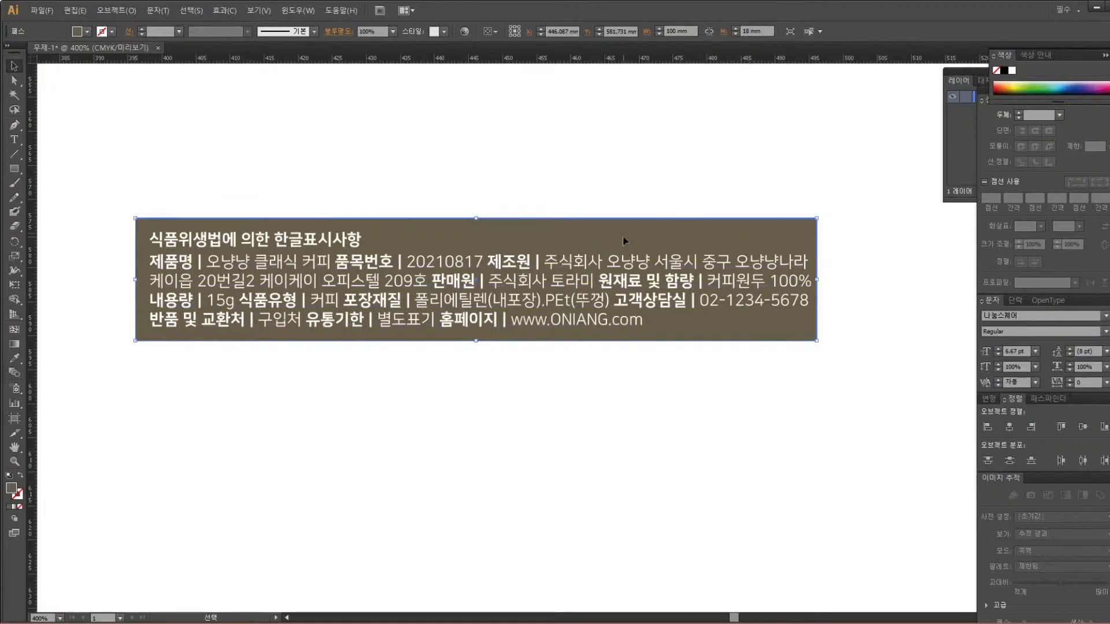
left_click_drag(673, 376, 220, 174)
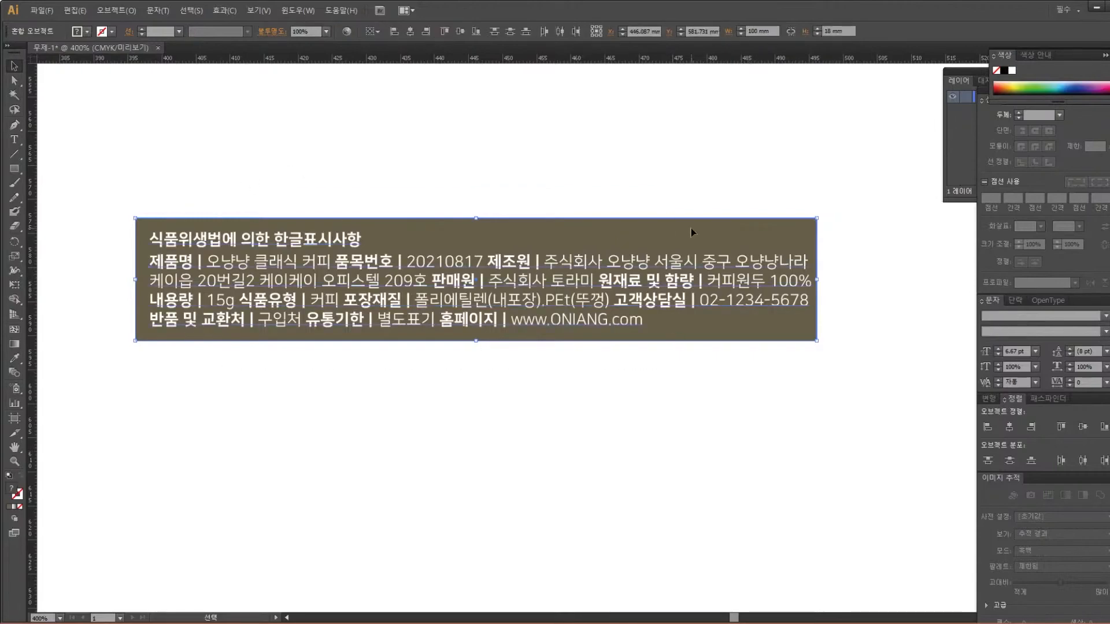
left_click(1009, 426)
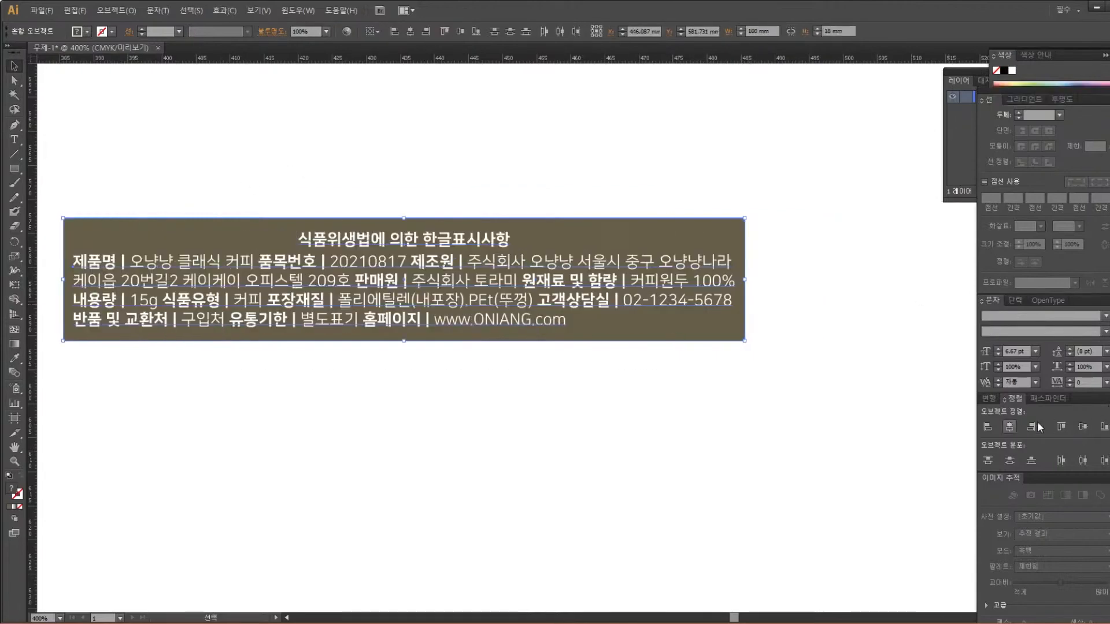
left_click(1082, 427)
key("ctrl+z")
key("ctrl+z")
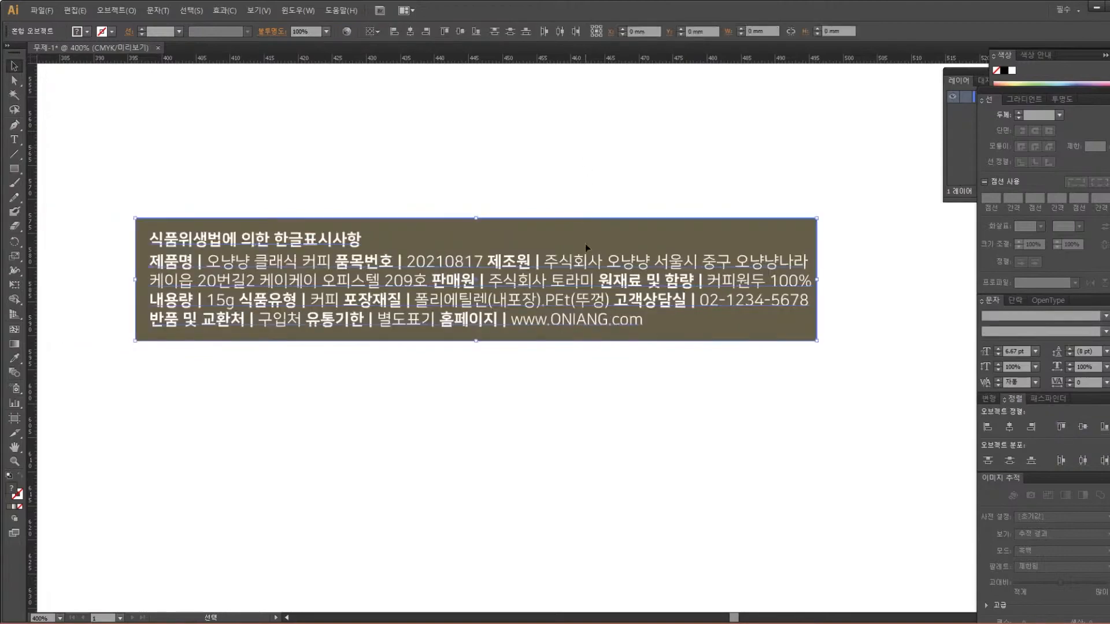
Group the heading with the body text and centre the group horizontally on the brown rectangle
left_click(612, 210)
left_click(609, 260)
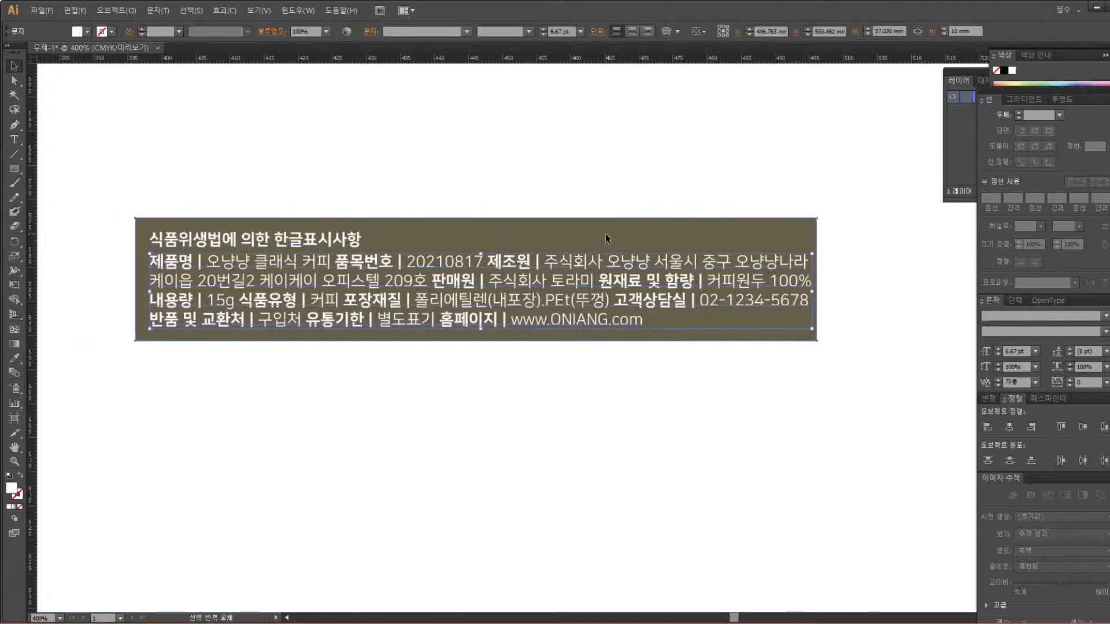
left_click(605, 233, "shift")
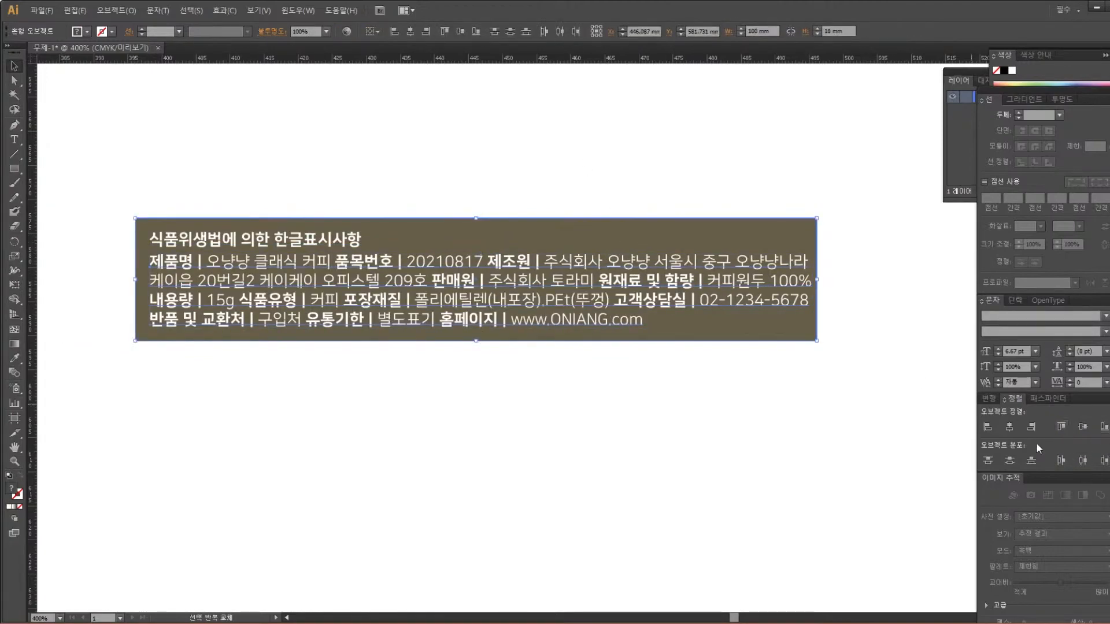
left_click(99, 329)
left_click(304, 309)
left_click(296, 237, "shift")
key("ctrl+a")
left_click(1011, 426)
left_click(815, 429)
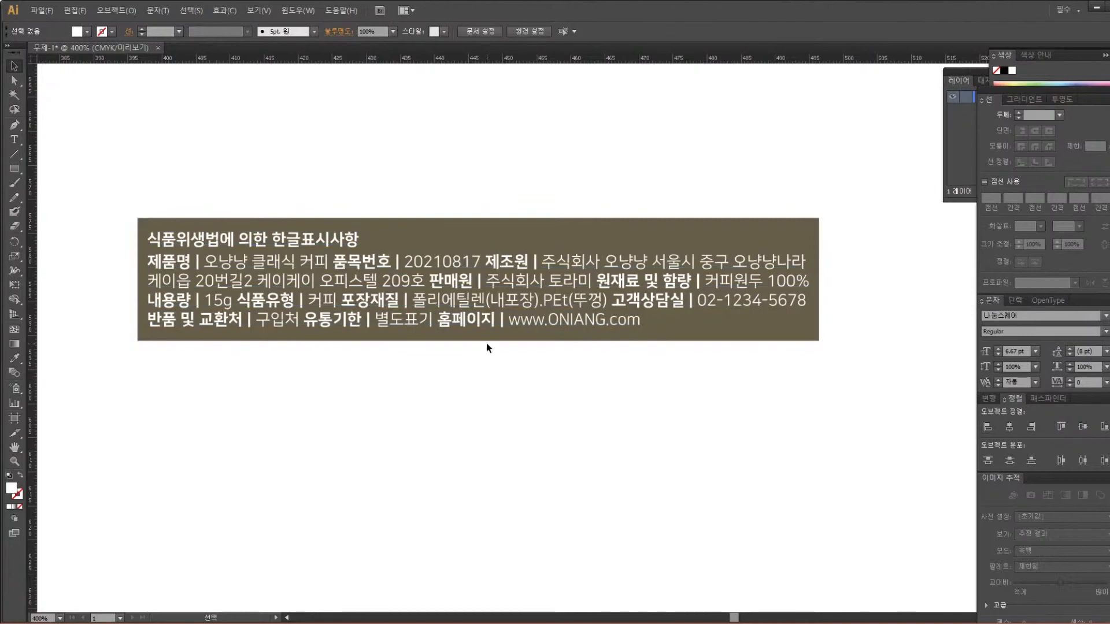
Draw a 100 mm horizontal line above the brown rectangle, spanning its full width
scroll(549, 431, "up", 2)
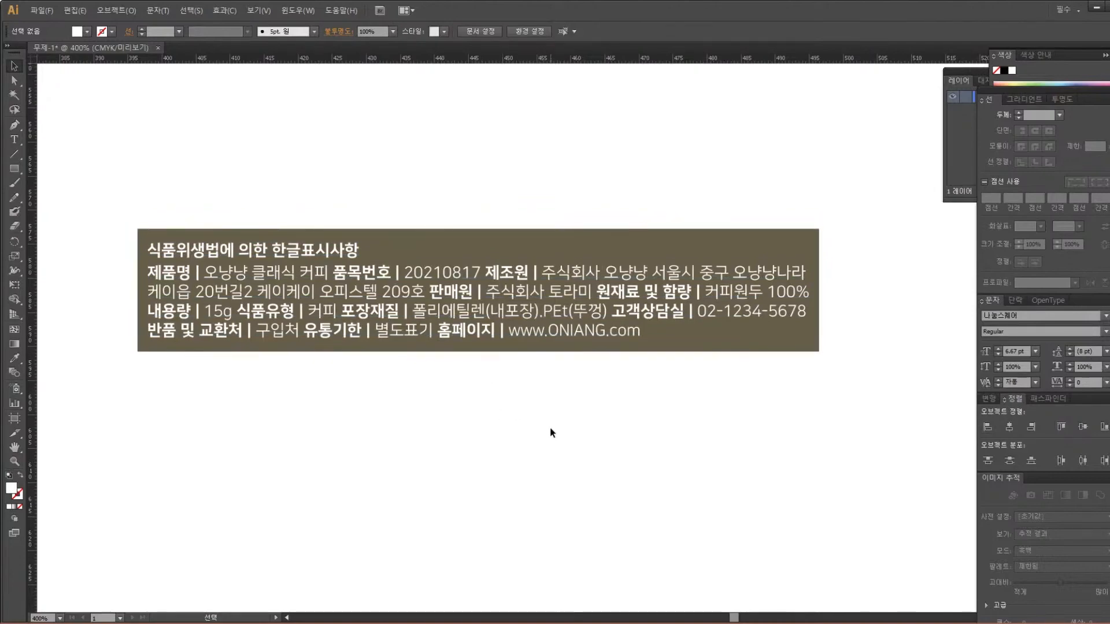
mouse_move(390, 234)
left_mouse_down()
mouse_move(455, 401)
mouse_move(455, 288)
mouse_move(377, 251)
left_mouse_up()
left_click_drag(160, 216, 388, 428)
left_click_drag(405, 357, 405, 271)
left_click(364, 168)
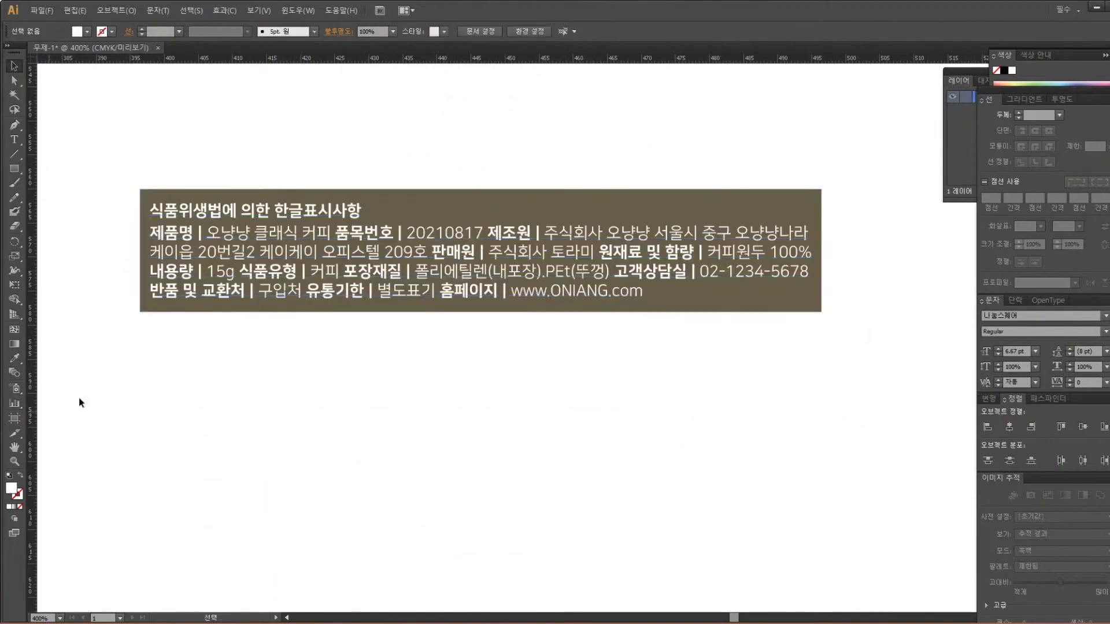
scroll(80, 403, "up", 3)
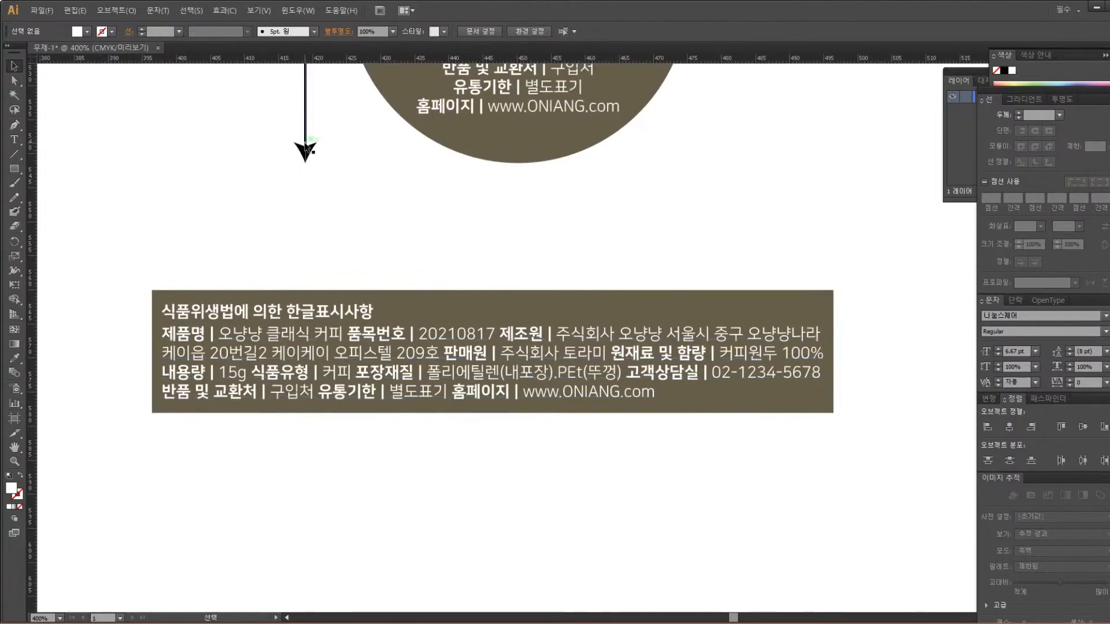
left_click(14, 154)
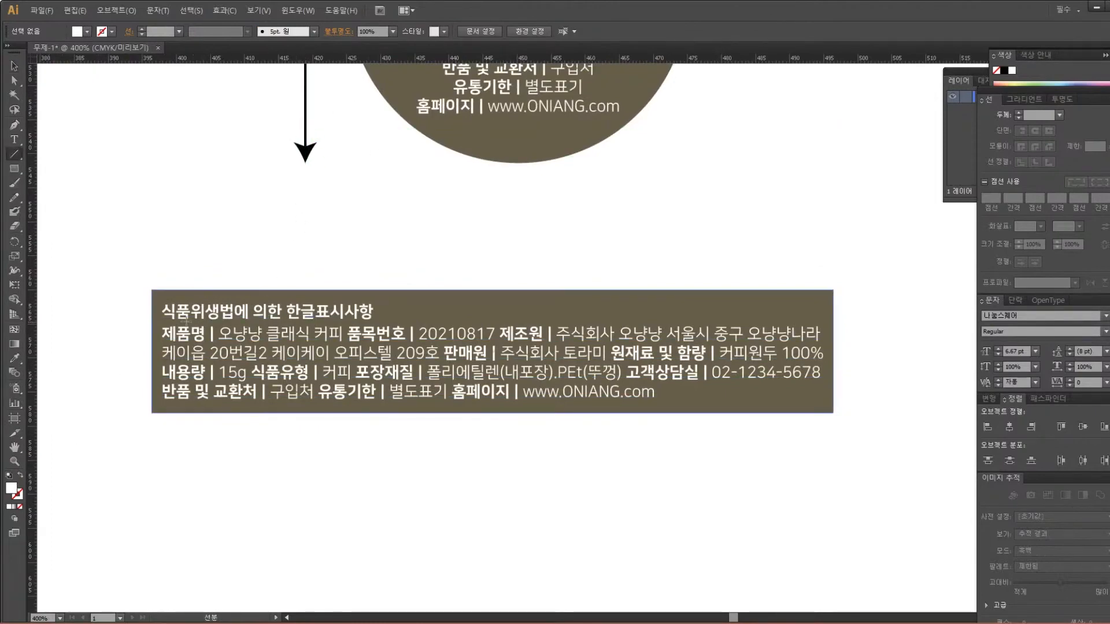
left_click_drag(152, 258, 833, 259)
Give the horizontal line above the rectangle a black stroke
key("i")
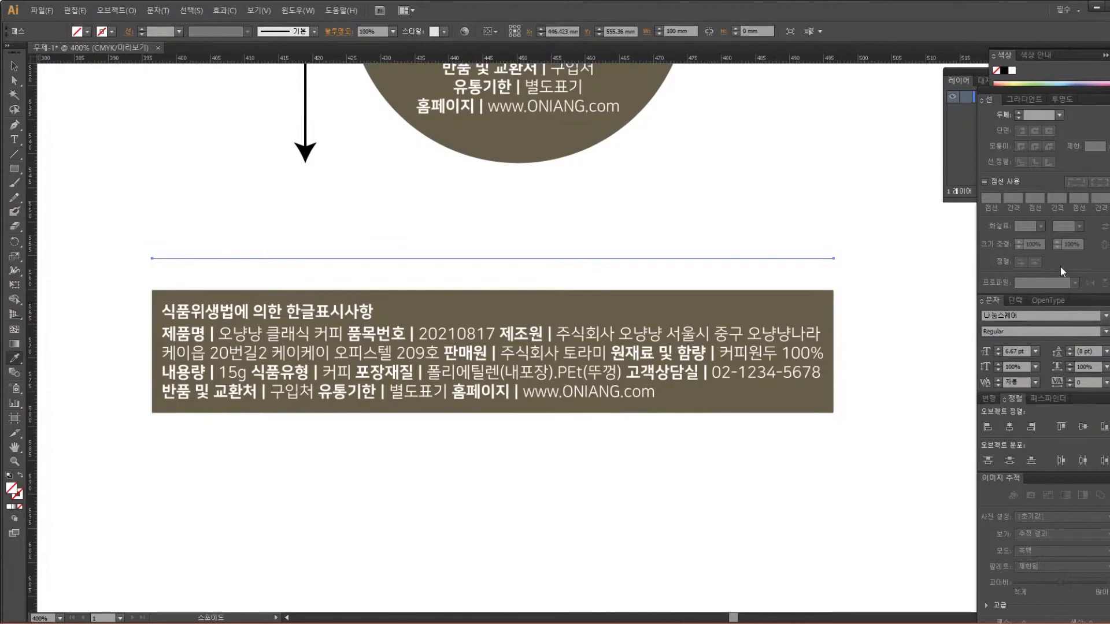
left_click(14, 361)
double_click(16, 497)
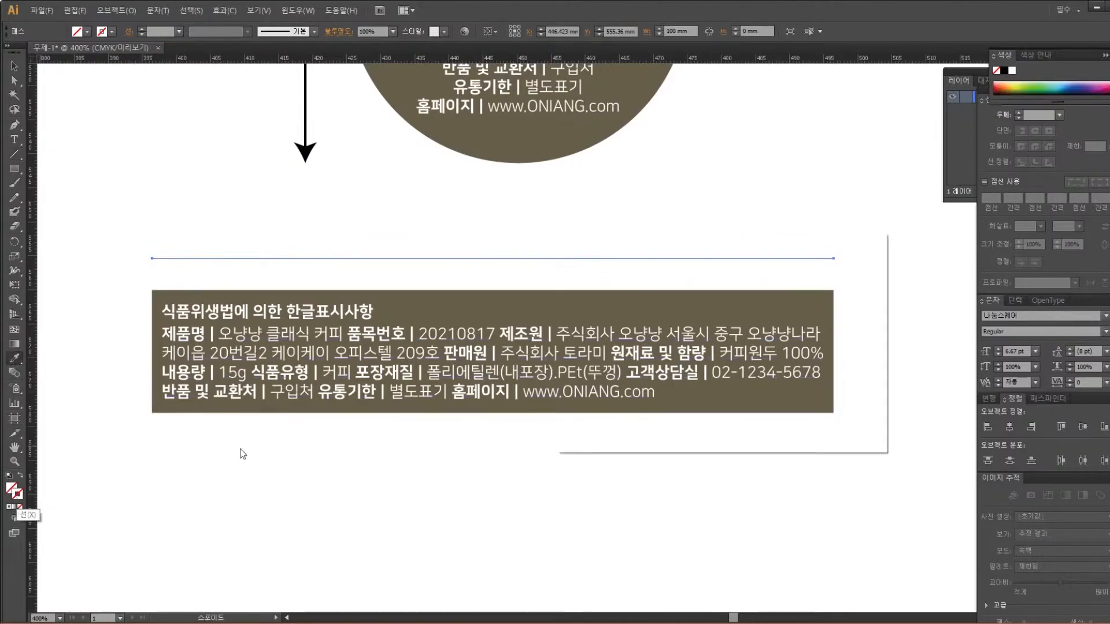
left_click_drag(596, 398, 558, 403)
left_click(826, 280)
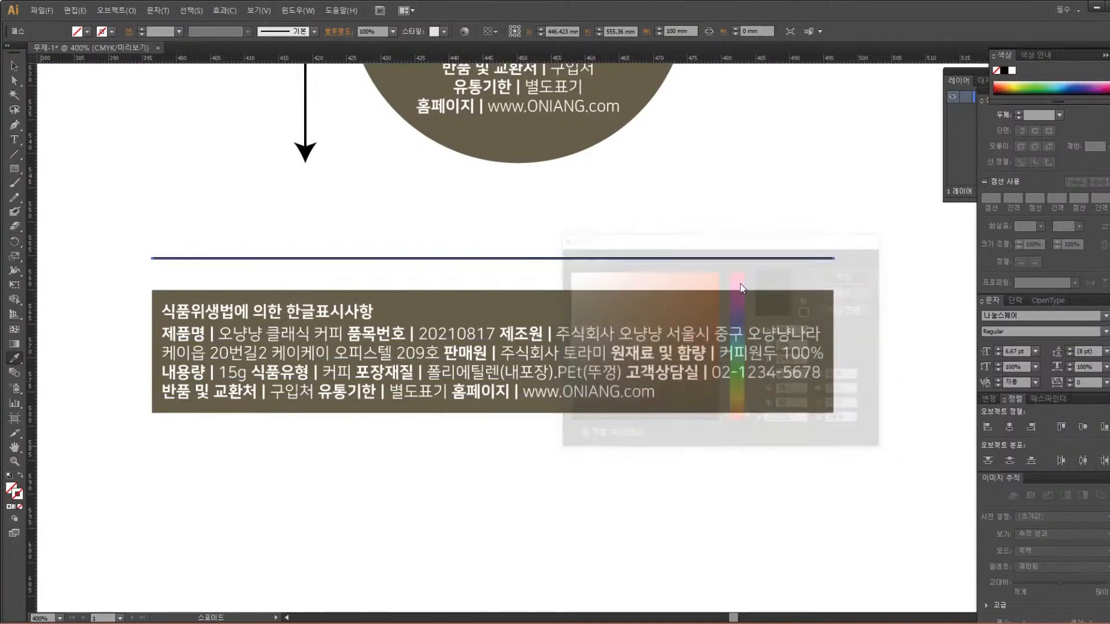
Add the 화살표 1 arrowhead to both ends of the horizontal line and deselect it
left_click(1037, 224)
left_click(1008, 258)
left_click(1078, 226)
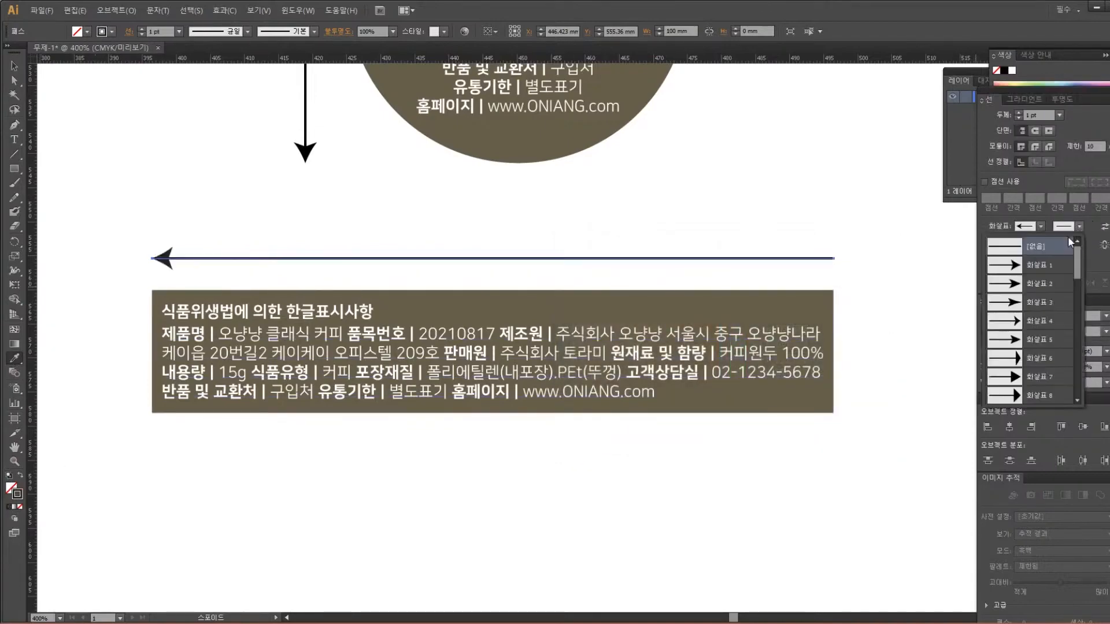
left_click(1037, 265)
left_click(13, 68)
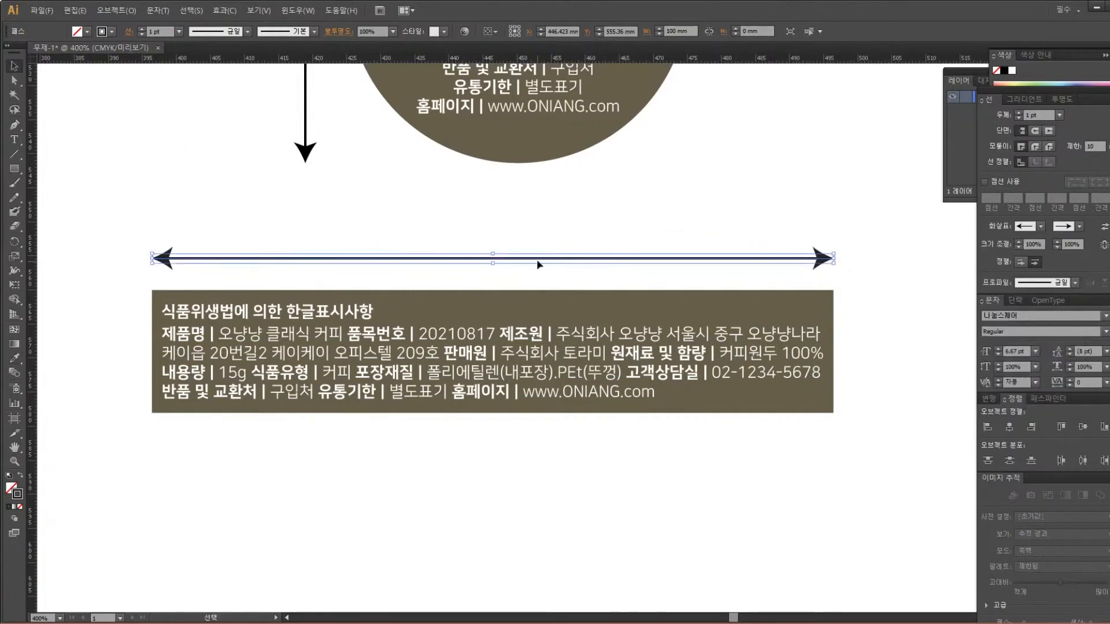
left_click(570, 232)
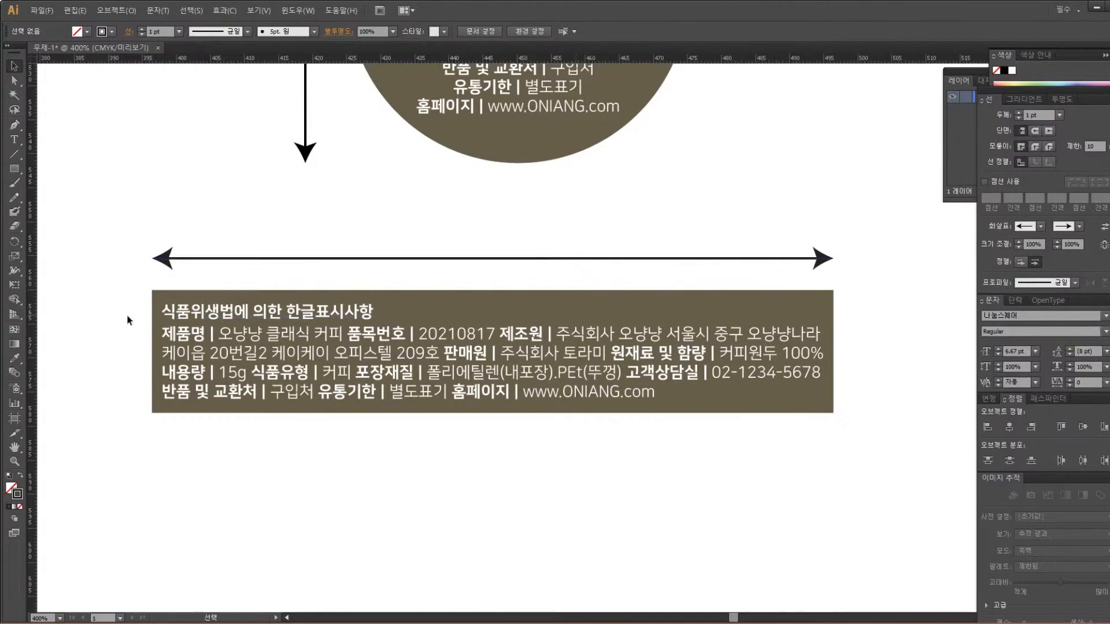
Draw an 18 mm vertical line beside the rectangle's left edge and add 화살표 1 arrowheads to both ends
left_click(15, 157)
left_click_drag(121, 290, 121, 412)
left_click(14, 358)
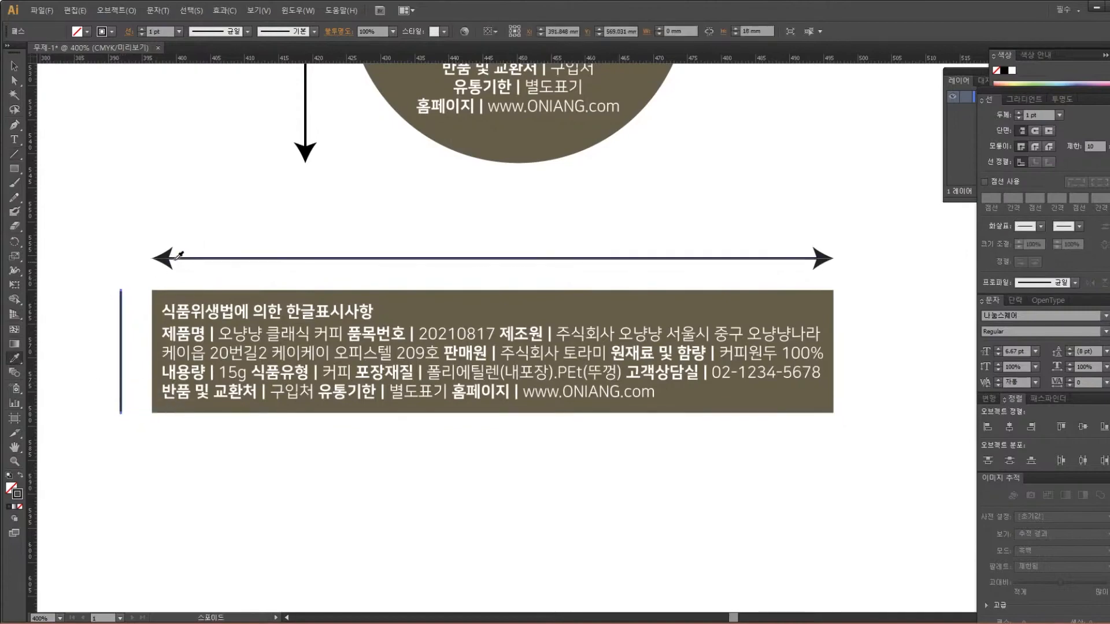
left_click(1040, 226)
left_click(1007, 263)
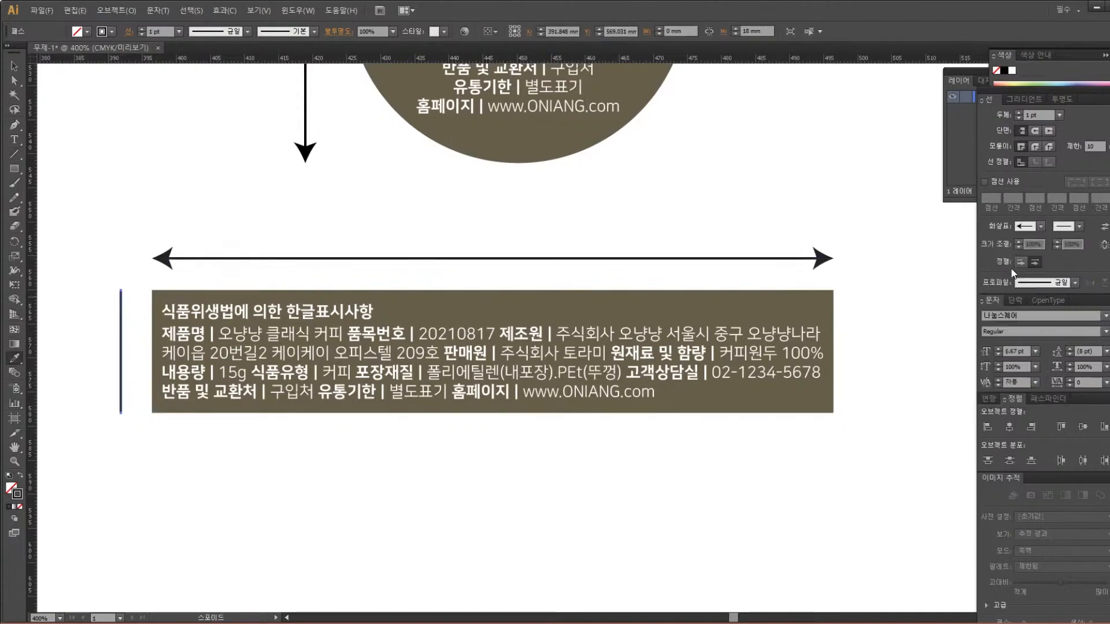
left_click(1079, 226)
left_click(1042, 271)
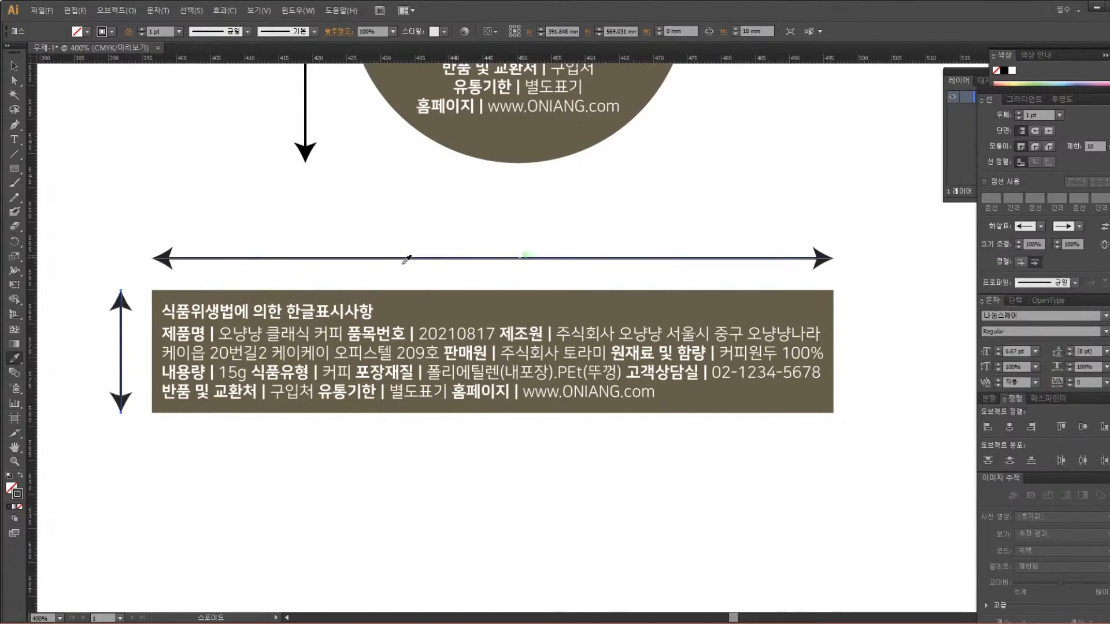
key("v")
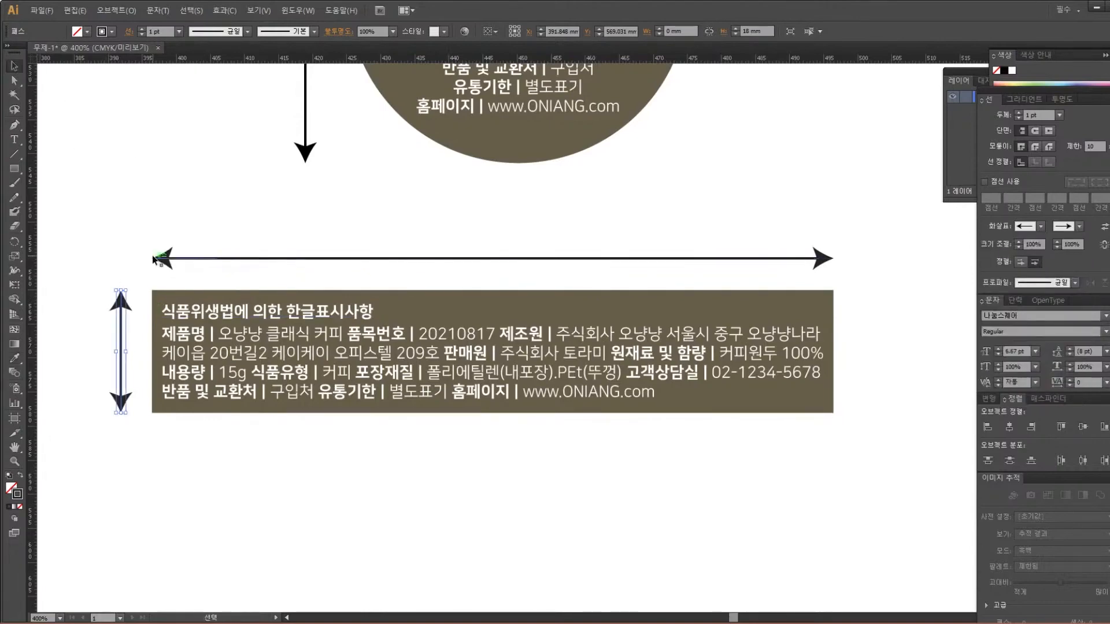
Copy the round label's 50mm dimension text above the horizontal arrow and beside the vertical arrow
key("space")
left_click_drag(717, 176, 721, 386)
left_click_drag(412, 329, 470, 235)
left_click_drag(321, 120, 571, 359)
left_click_drag(572, 361, 147, 476)
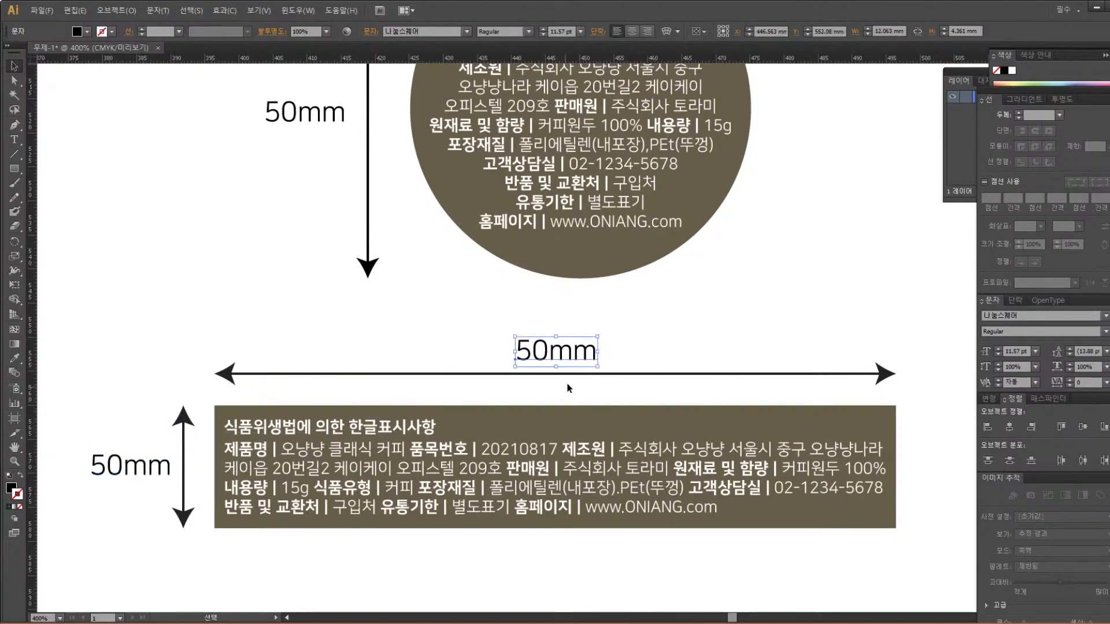
Change the dimension text above the horizontal arrow to 100mm
double_click(579, 356)
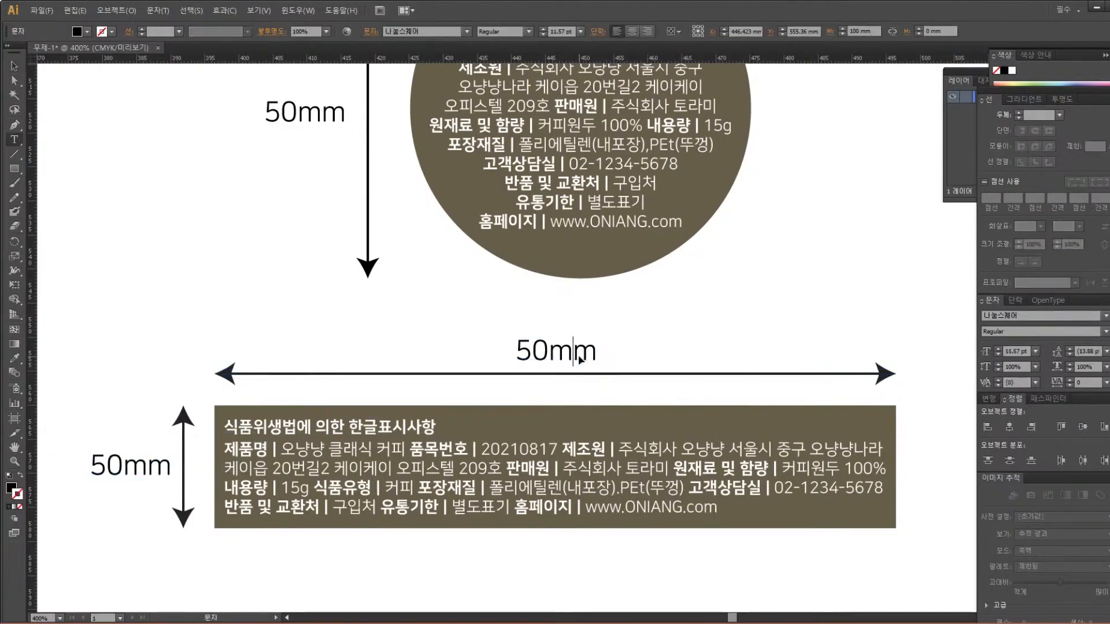
left_click_drag(534, 346, 511, 341)
type("10")
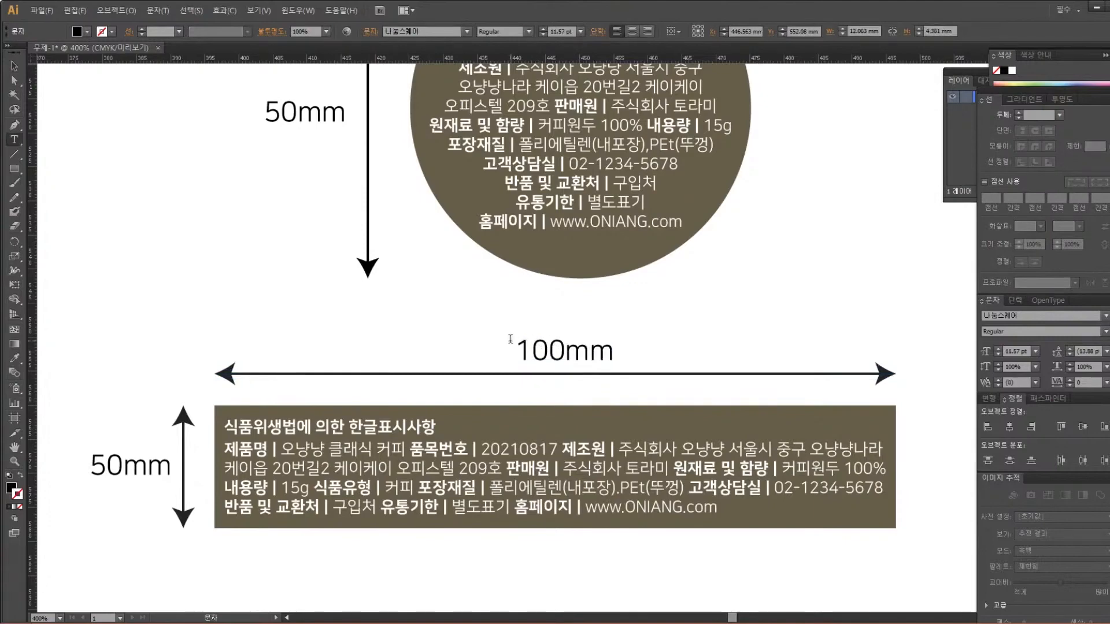
left_click(14, 80)
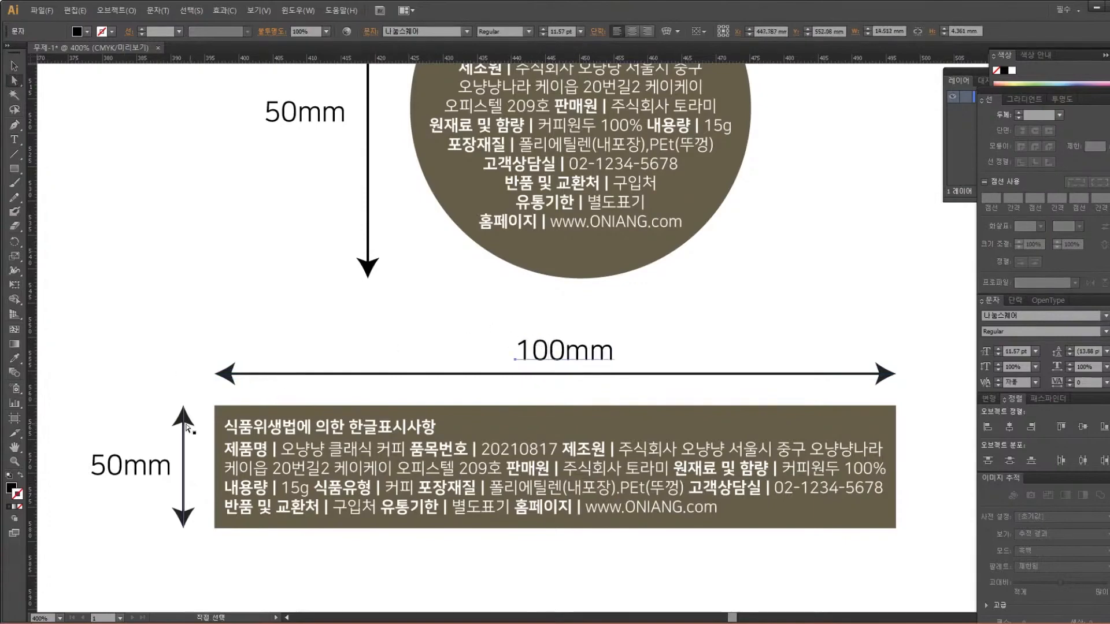
Change the dimension text beside the vertical arrow to 18mm and deselect it
left_click(185, 428)
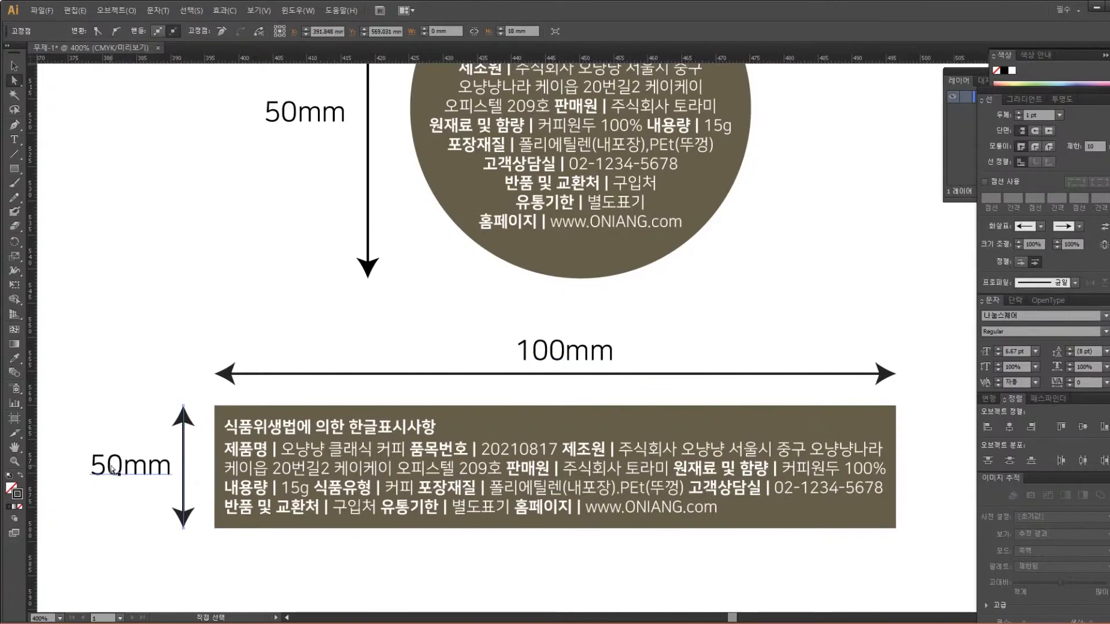
double_click(111, 468)
double_click(111, 465)
left_click_drag(91, 462, 125, 465)
type("18")
left_click(15, 65)
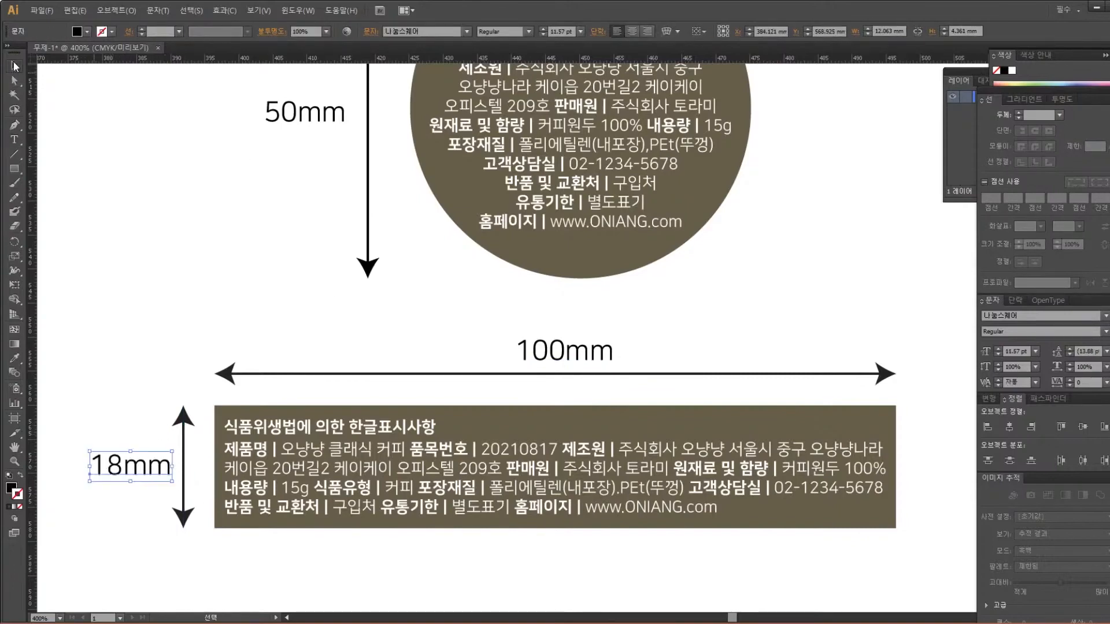
left_click(237, 186)
left_click_drag(466, 369, 424, 296)
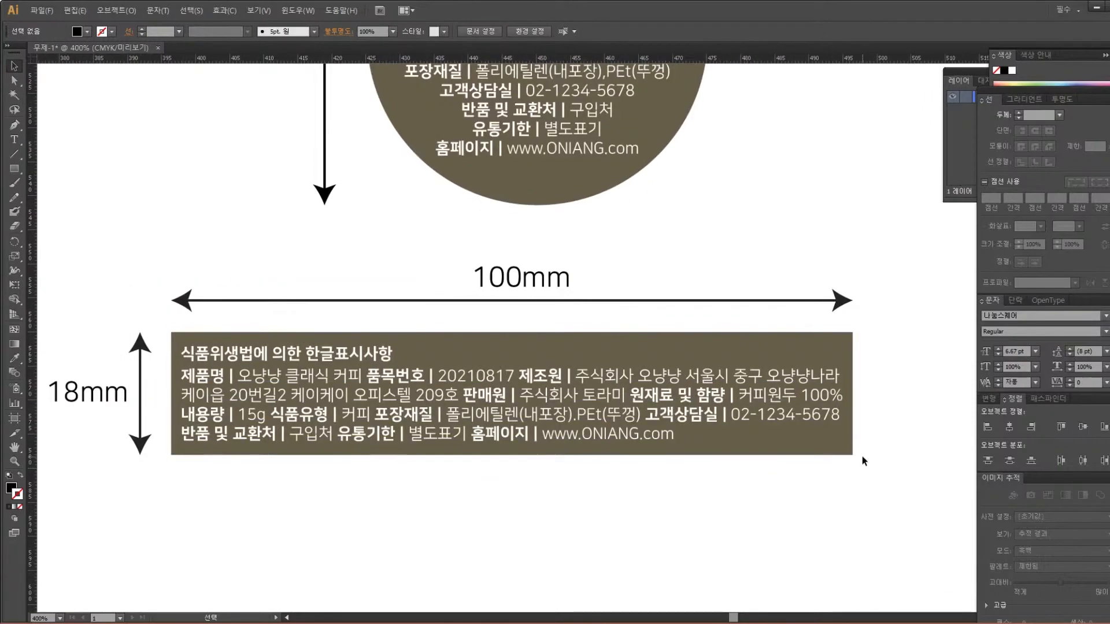
left_click_drag(513, 448, 521, 297)
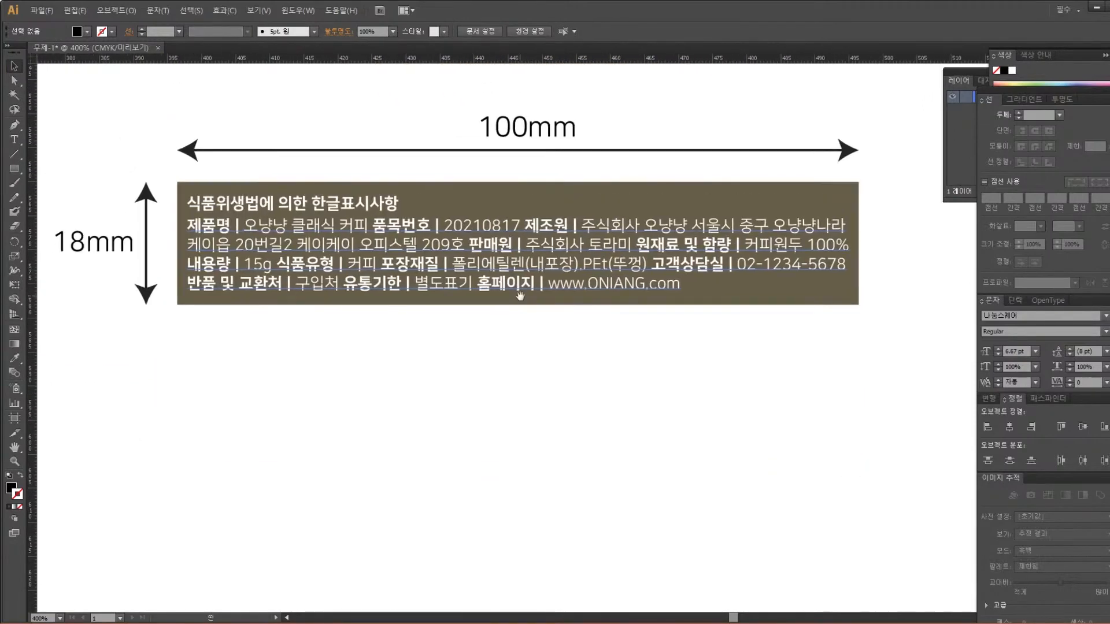
Copy the brown rectangle below the 100 × 18 mm label and resize the copy to about 37 × 31 mm
left_click(727, 295)
left_click_drag(727, 295, 723, 526)
left_click_drag(859, 475, 432, 475)
left_click_drag(304, 414, 297, 323)
left_click_drag(341, 388, 342, 461)
left_click_drag(480, 328, 527, 109)
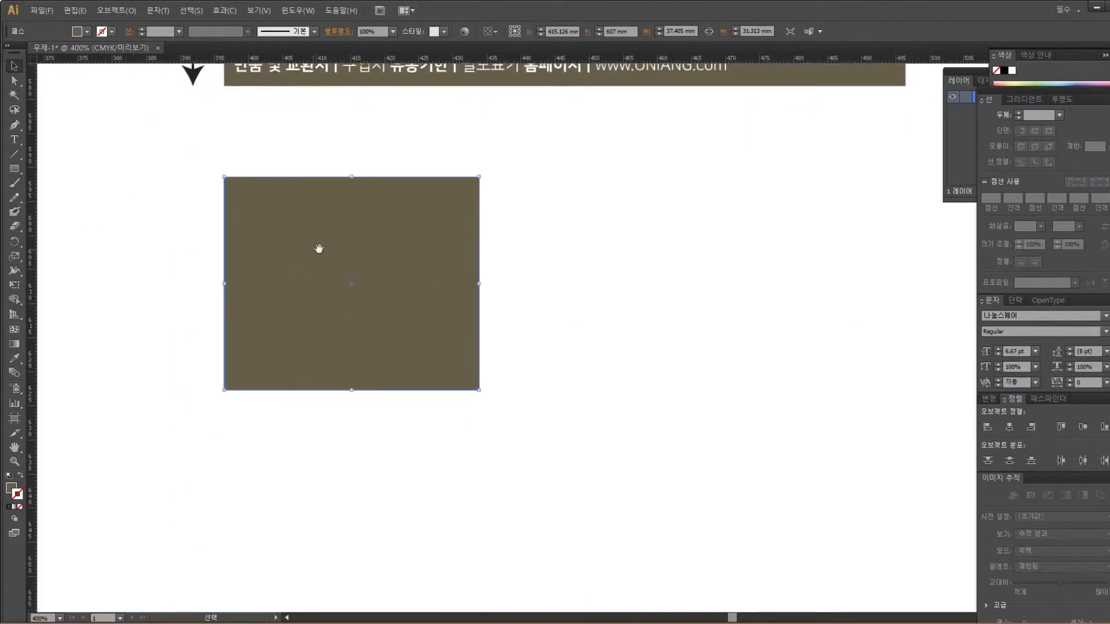
left_click_drag(346, 251, 301, 339)
left_click_drag(401, 195, 398, 240)
left_click(367, 113)
left_click(339, 262)
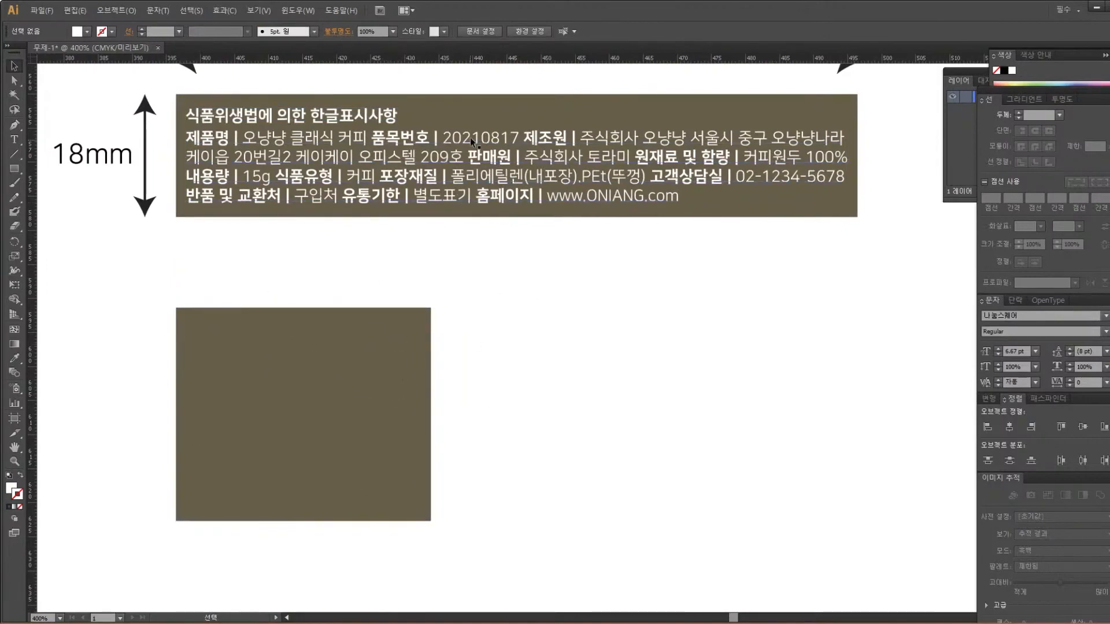
Copy the heading and body text from the 100 × 18 mm label onto the smaller rectangle
left_click(457, 171)
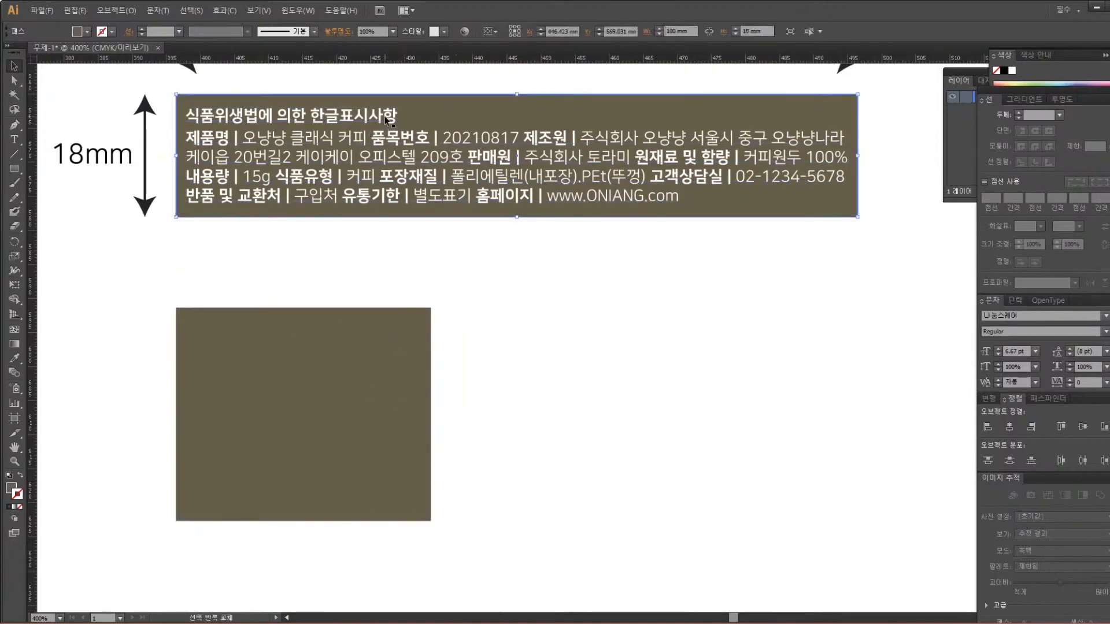
left_click(388, 143)
left_click_drag(389, 142, 446, 336)
left_click(444, 341)
left_click(433, 357)
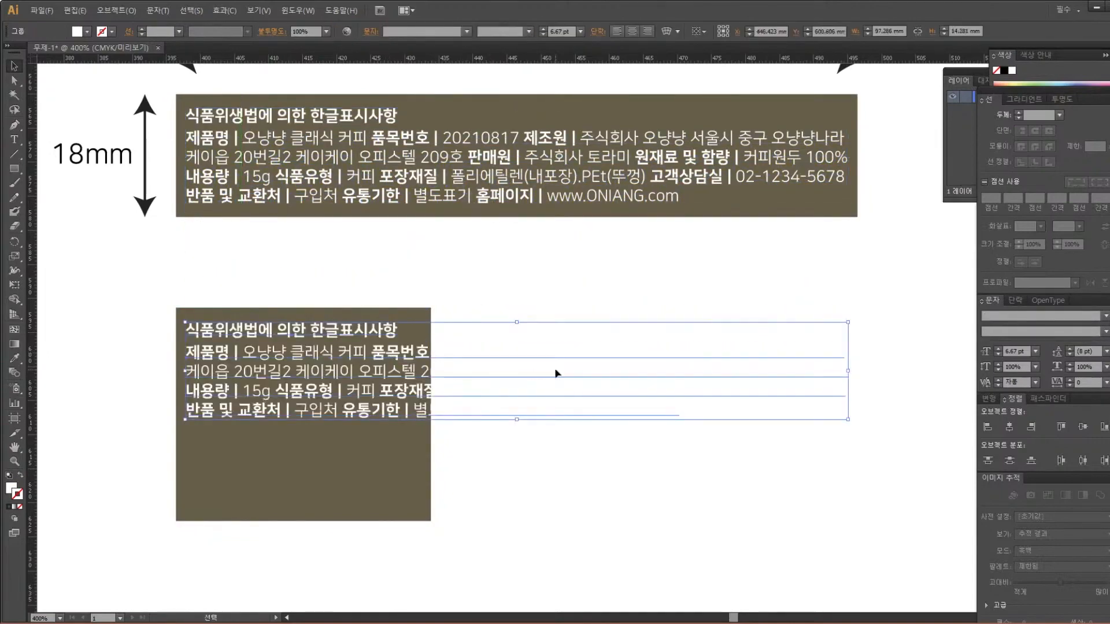
Recolour the copied body text salmon pink within its group, leaving the heading white
double_click(322, 361)
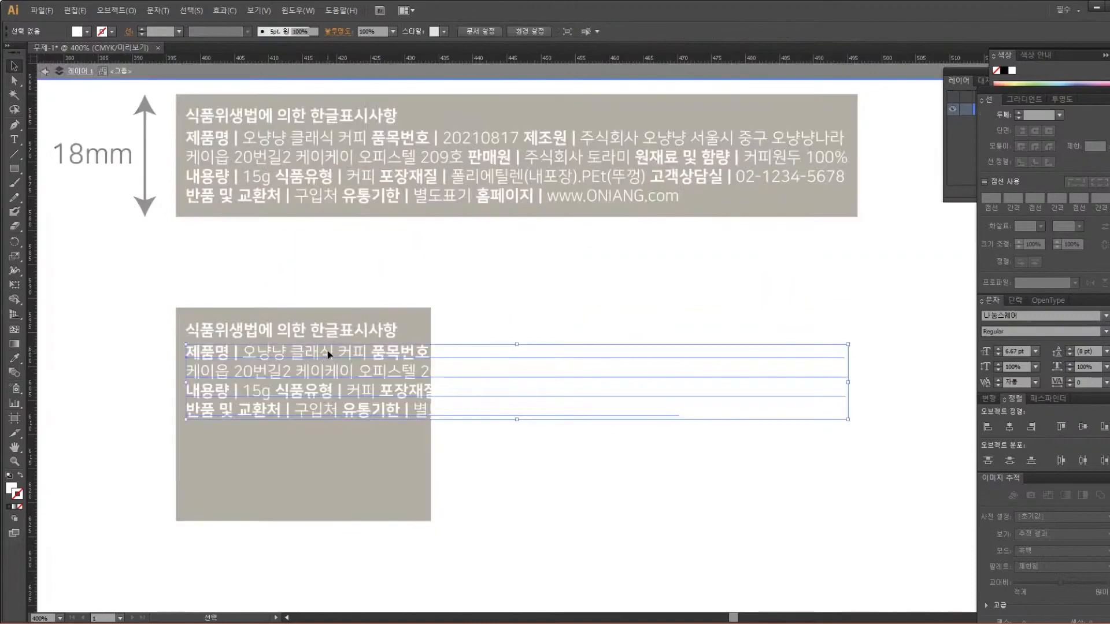
double_click(11, 489)
left_click_drag(608, 295, 630, 297)
left_click(827, 291)
double_click(11, 489)
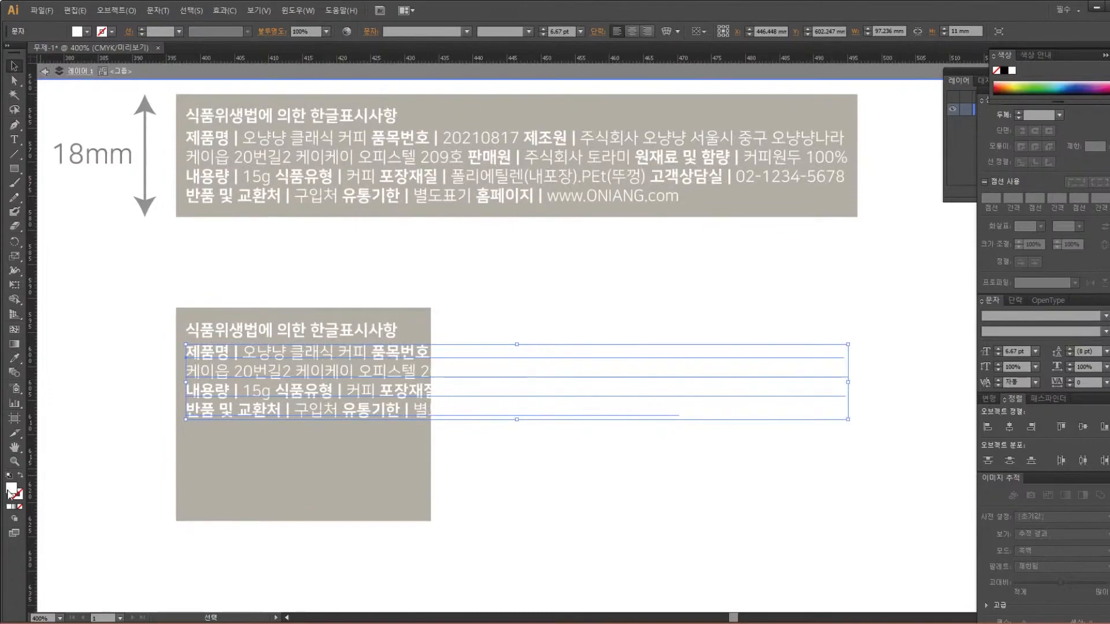
left_click_drag(640, 295, 621, 300)
left_click(848, 274)
double_click(341, 276)
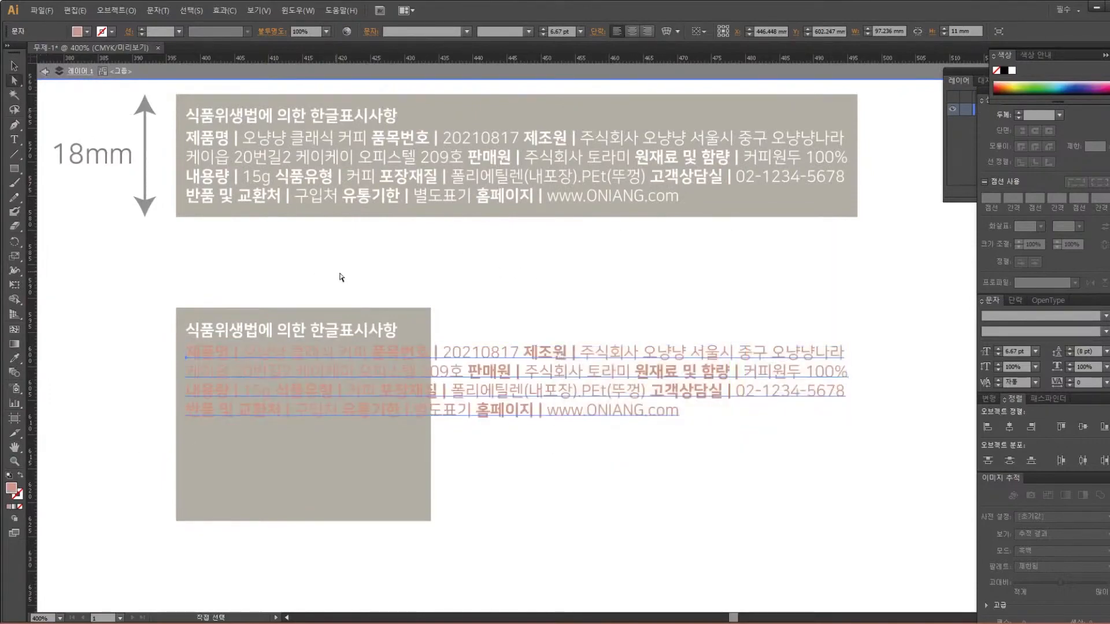
Insert line breaks before 품목번호 and 제조원 in the pink body text
double_click(410, 357)
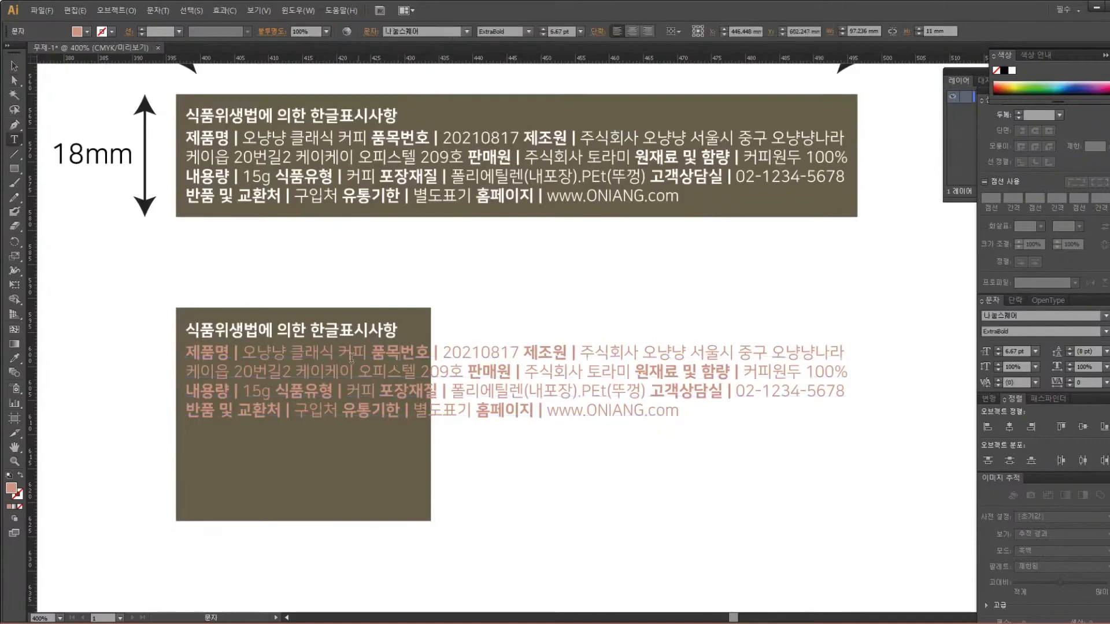
left_click(378, 347)
key("Return")
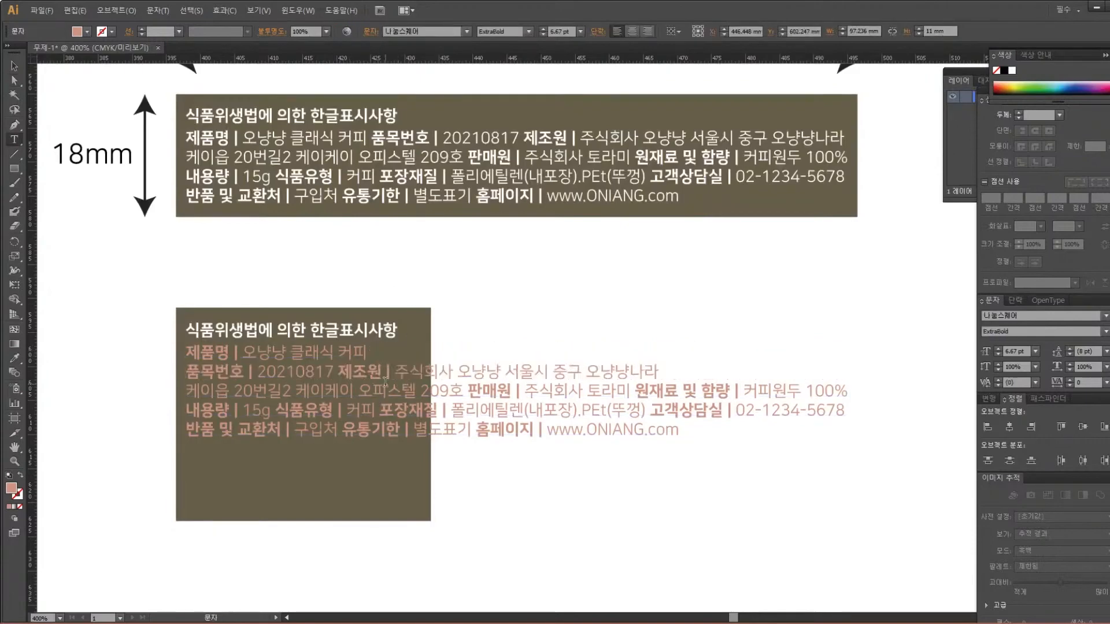
left_click(340, 369)
key("Return")
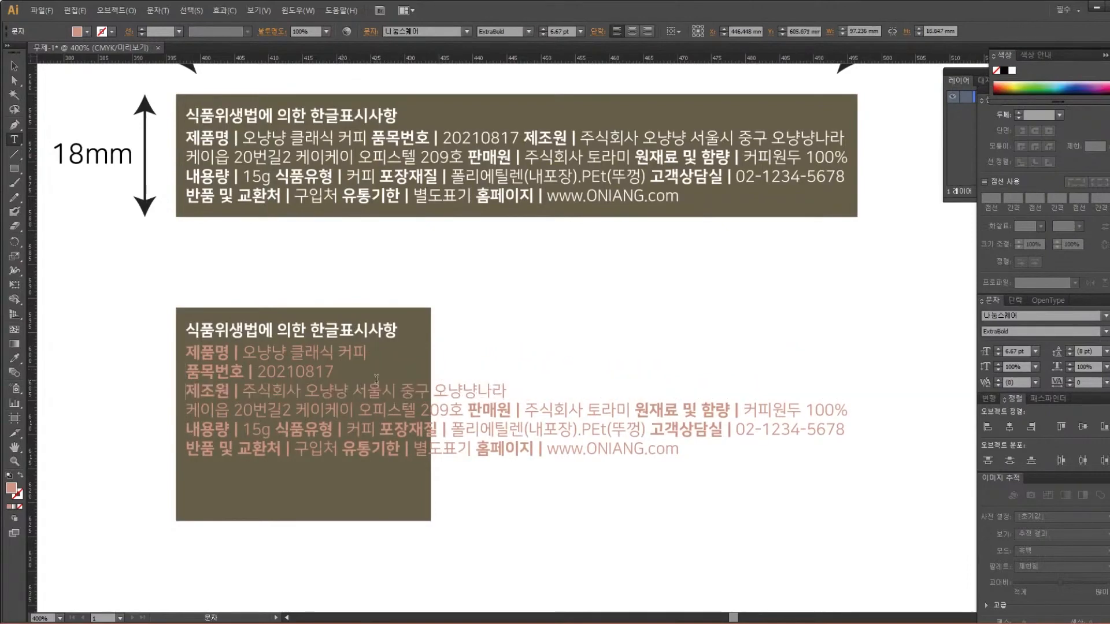
Wrap the manufacturer's address over several lines so that it stays within the rectangle's width
left_click(434, 391)
key("Return")
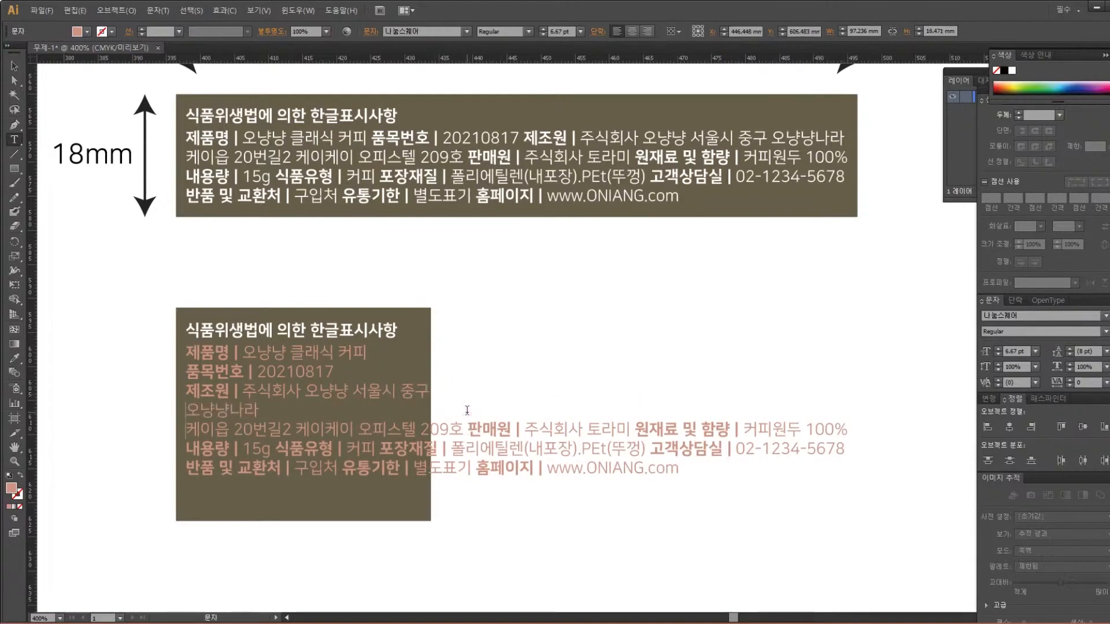
key("BackSpace")
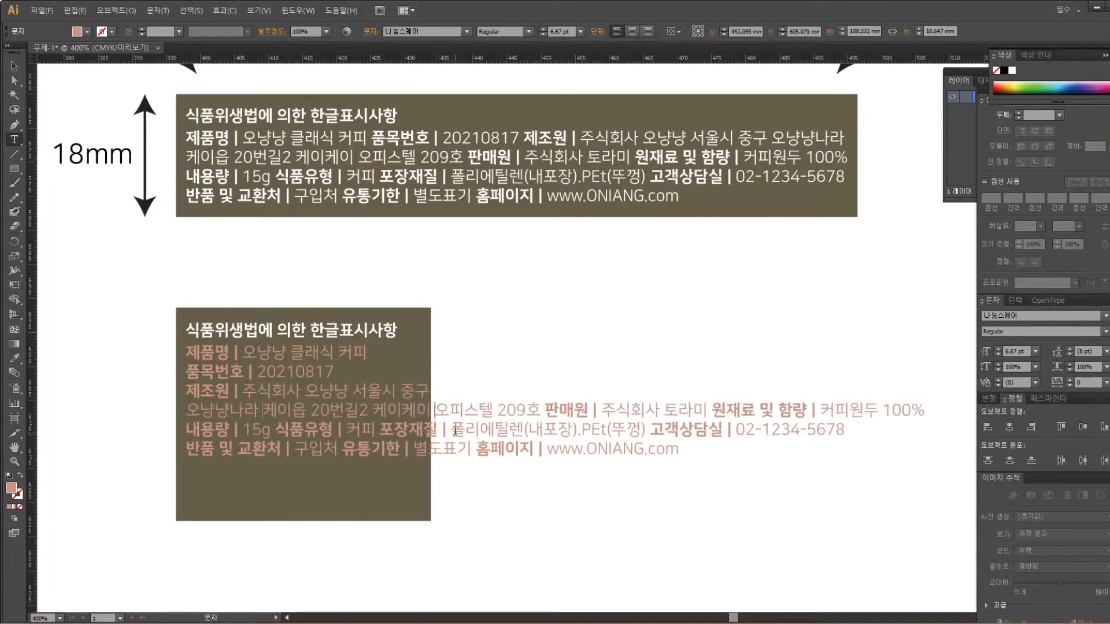
left_click(433, 410)
key("Return")
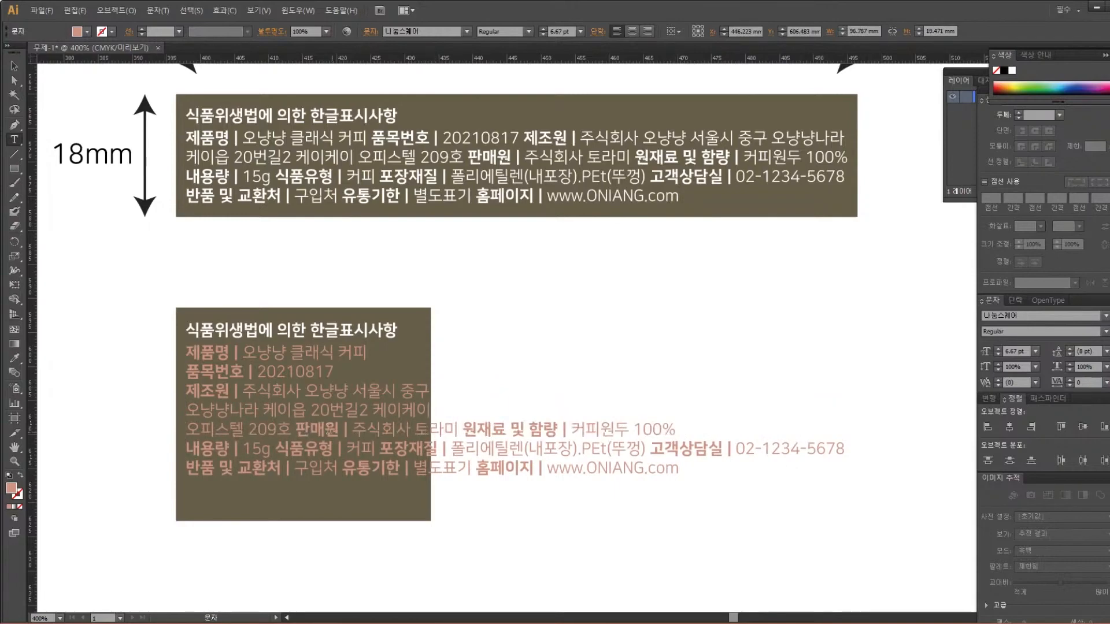
Put 판매원, 원재료 및 함량 and 포장재질 each at the start of a new line
left_click(297, 428)
key("Return")
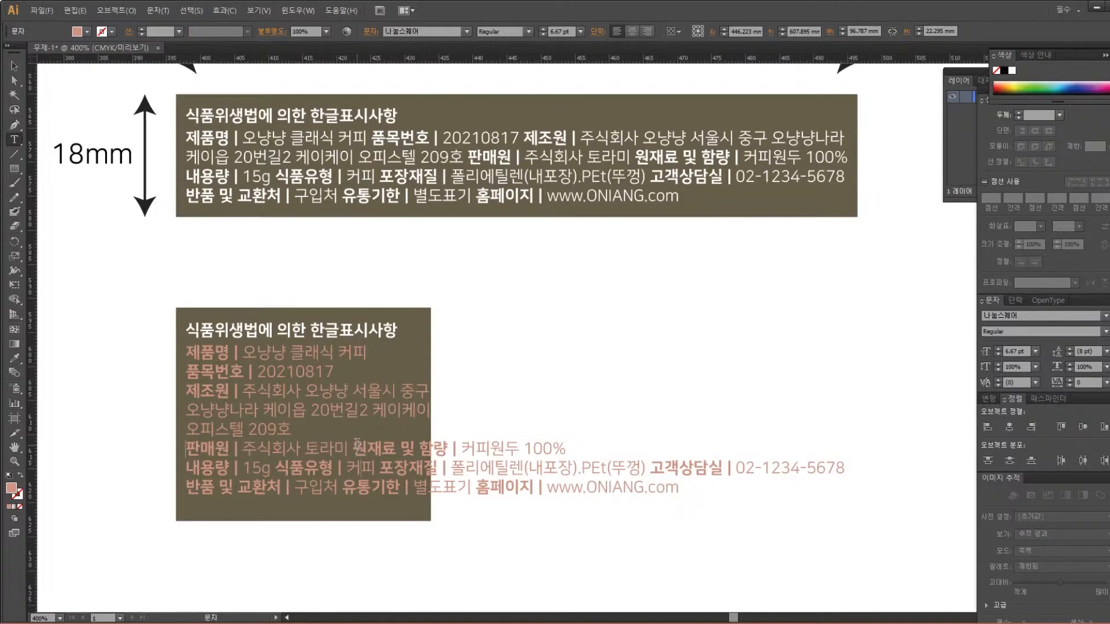
key("Return")
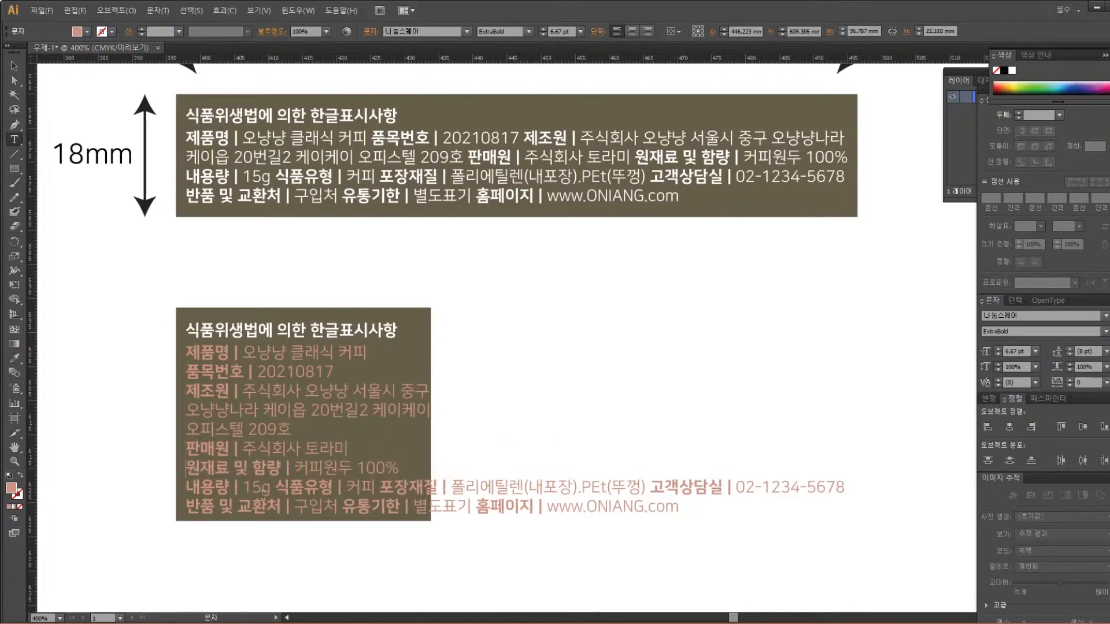
scroll(398, 492, "down", 2)
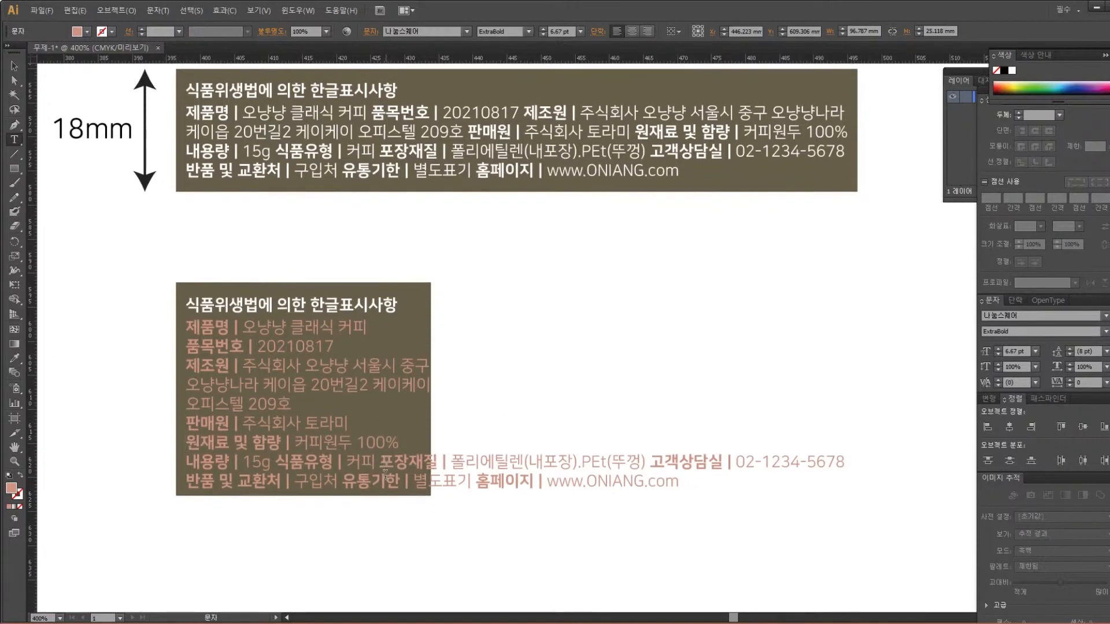
left_click(381, 462)
key("Return")
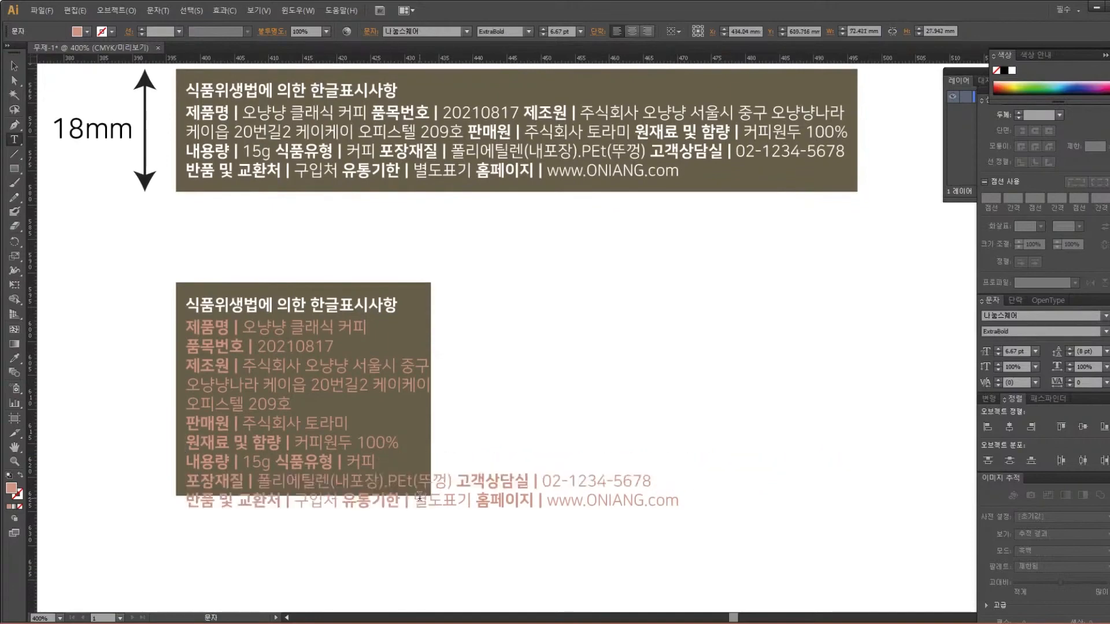
Replace the period after 폴리에틸렌(내포장) with a comma and start new lines at 고객상담실 and 홈페이지
left_click(392, 480)
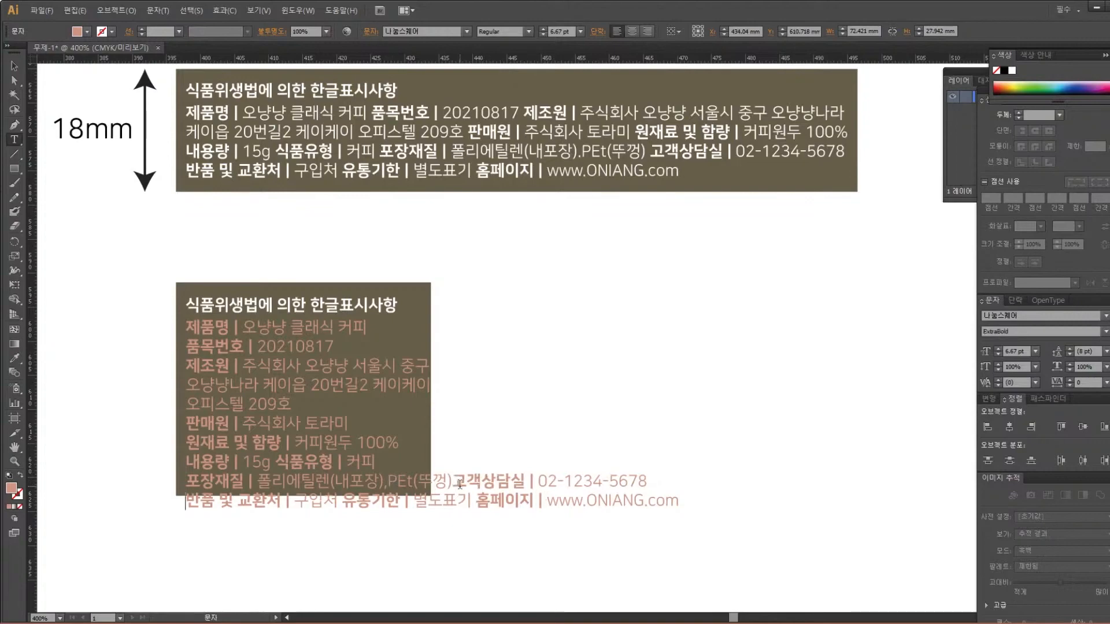
key("Return")
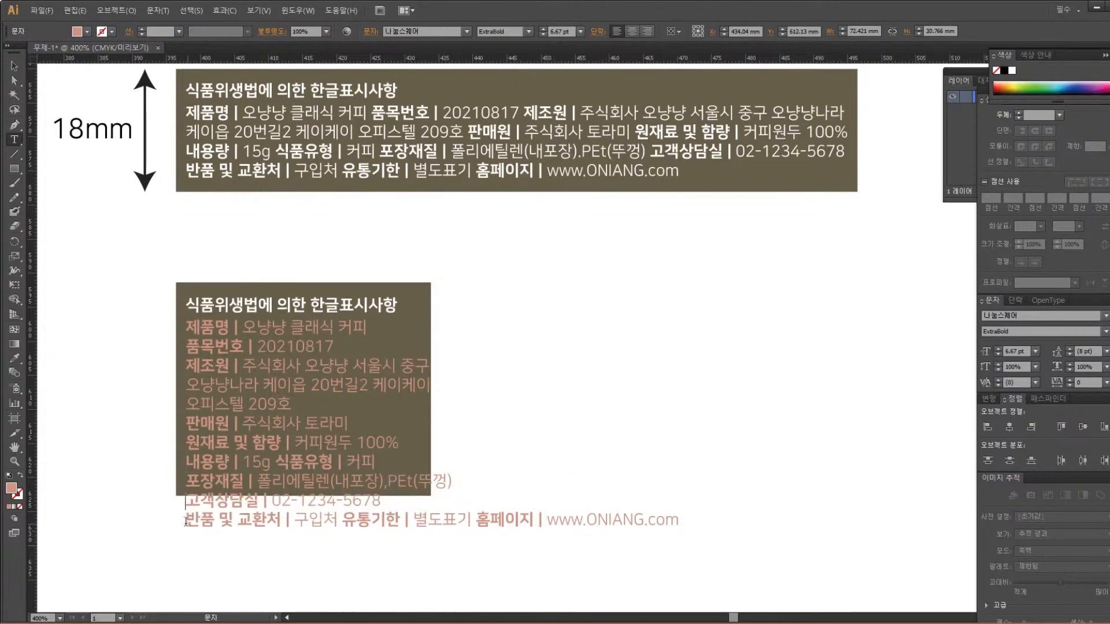
left_click(475, 520)
key("Return")
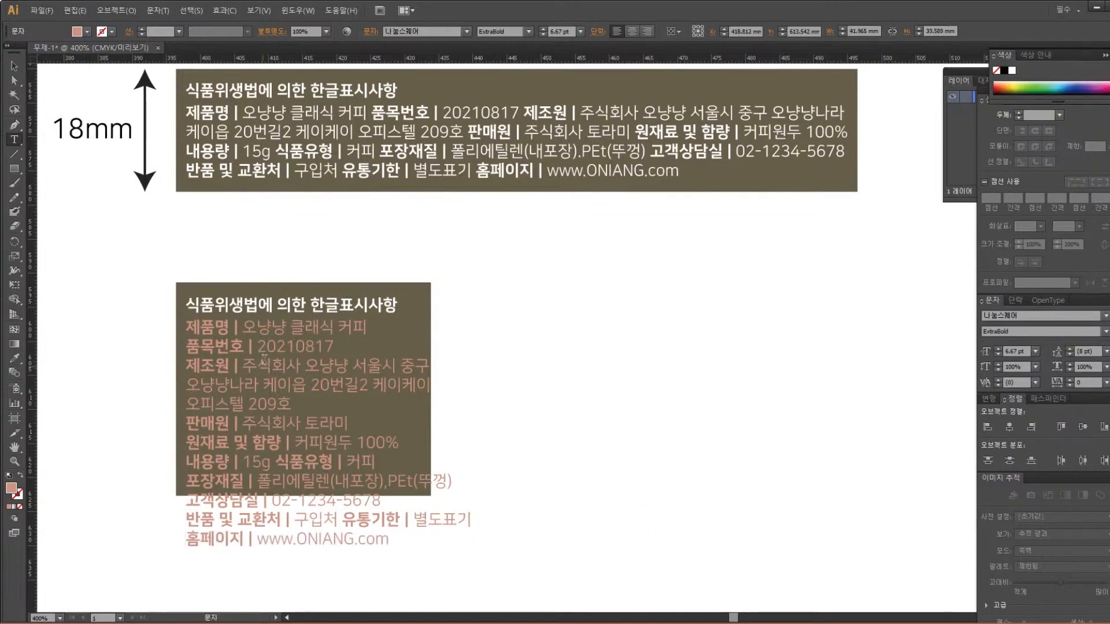
Move the entry 식품유형 | 커피 to the end of the 품목번호 line
left_click_drag(281, 460, 184, 461)
mouse_move(287, 461)
left_mouse_down()
mouse_move(388, 461)
mouse_move(276, 461)
left_mouse_up()
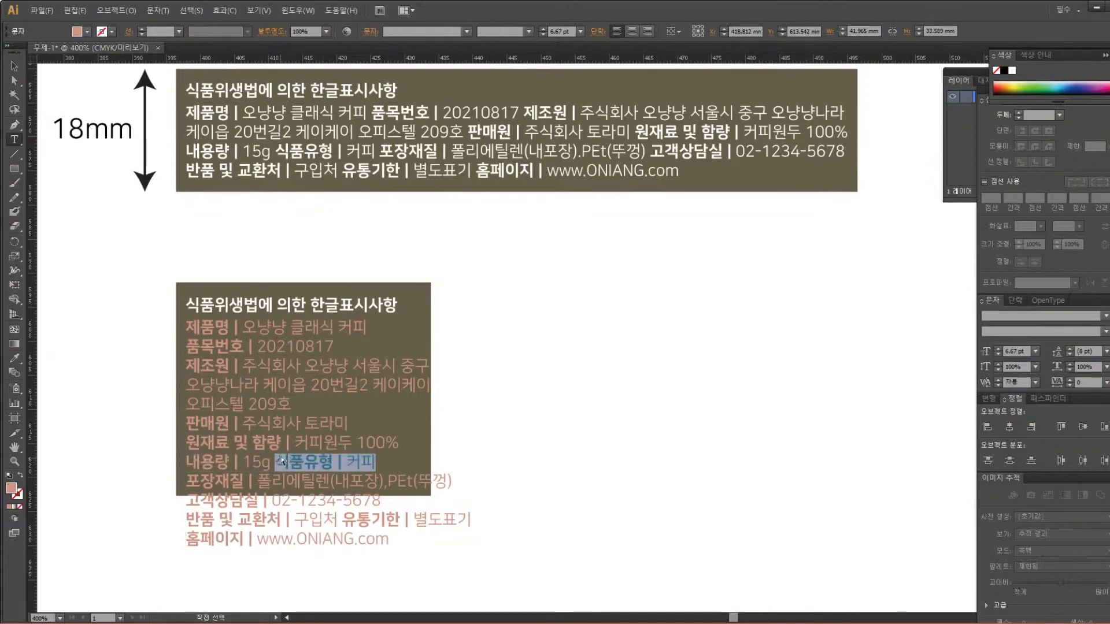
key("BackSpace")
left_click(331, 345)
type("식품유형 | 커피")
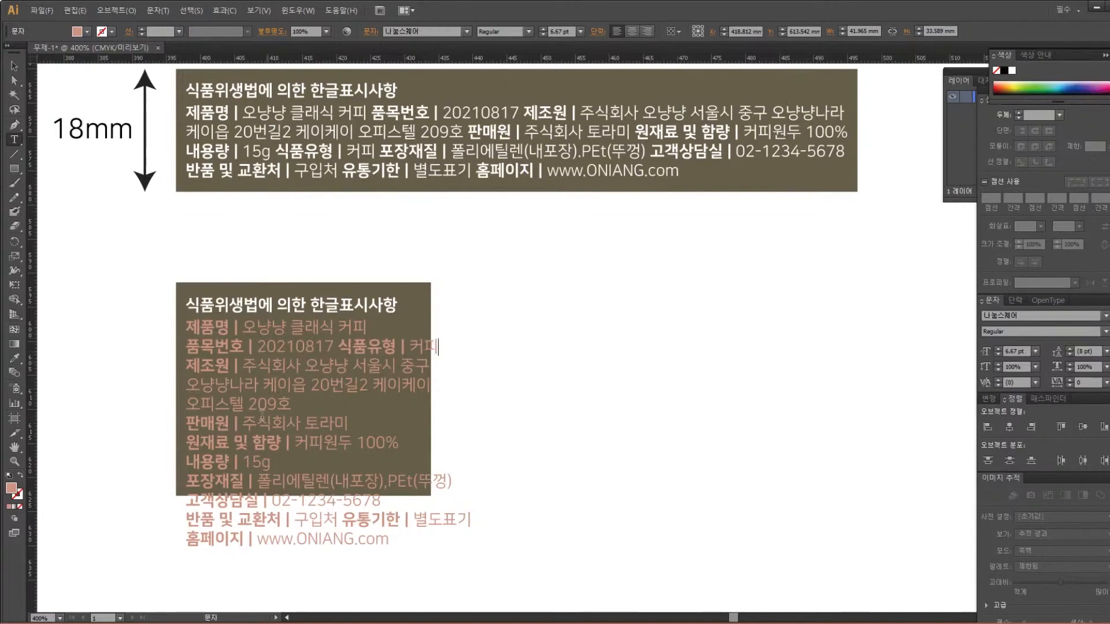
Move 내용량 | 15g to the end of the manufacturer's address and remove the empty line left behind
left_click_drag(185, 463, 275, 463)
key("ctrl+c")
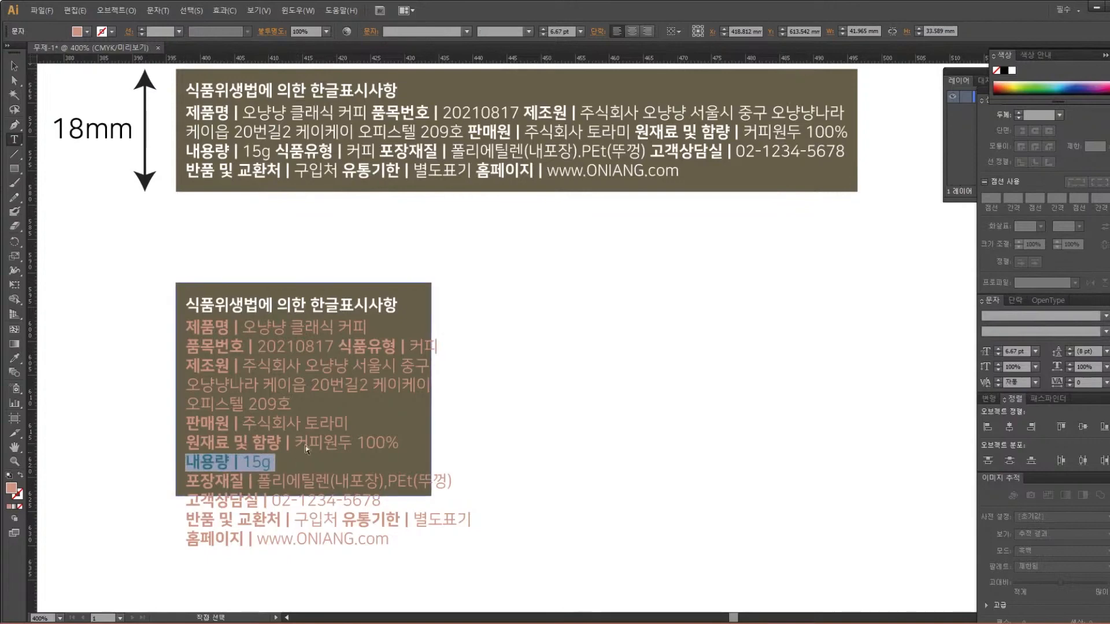
key("BackSpace")
left_click(292, 404)
key("ctrl+v")
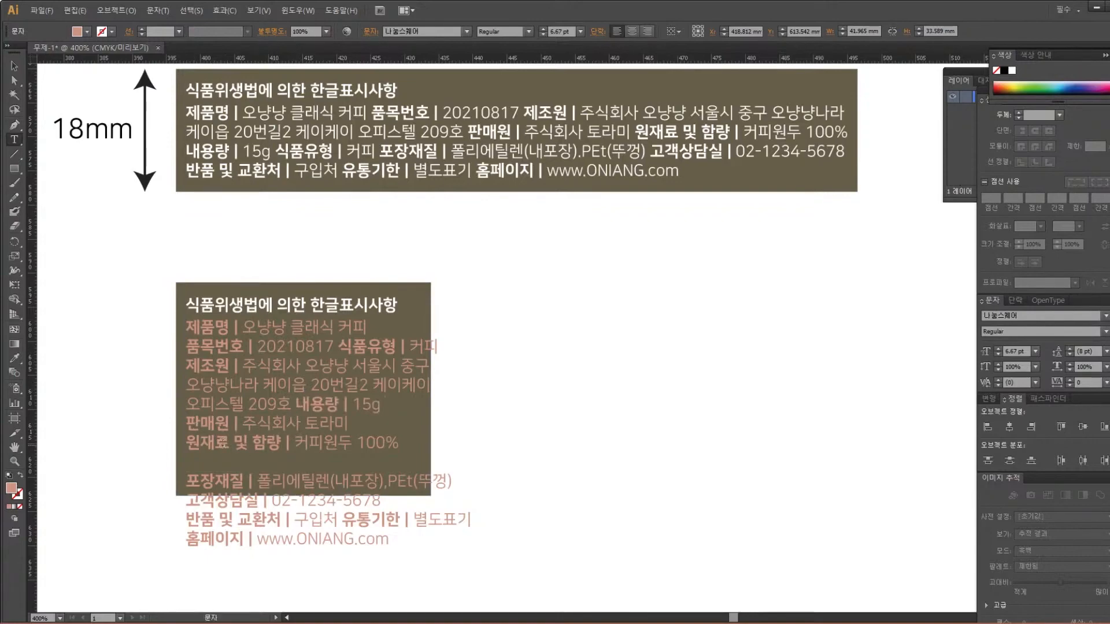
key("BackSpace")
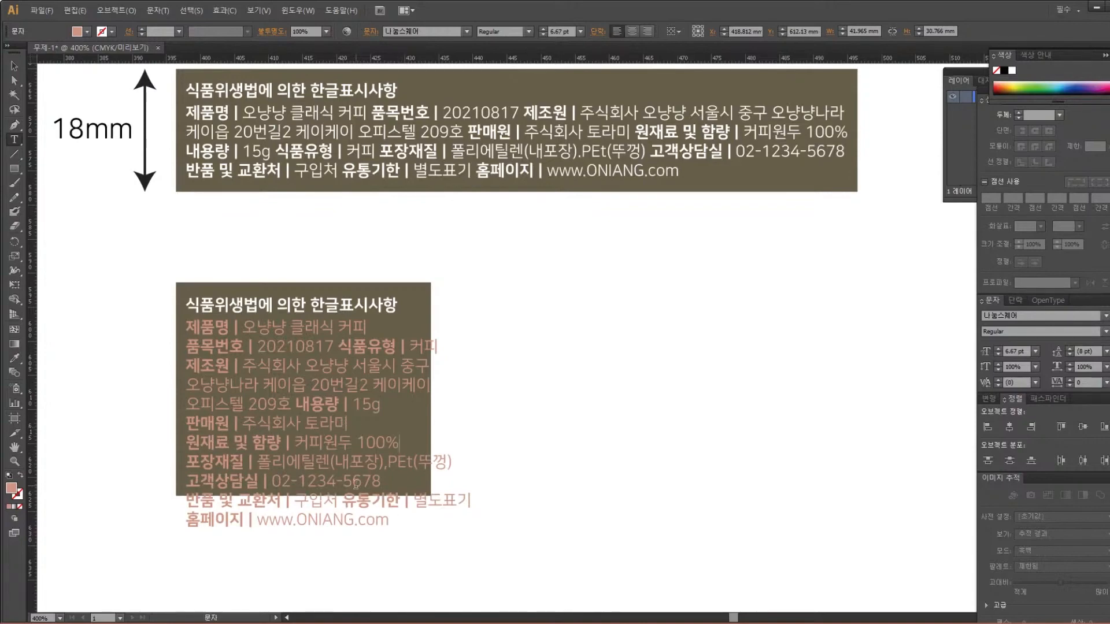
left_click(14, 65)
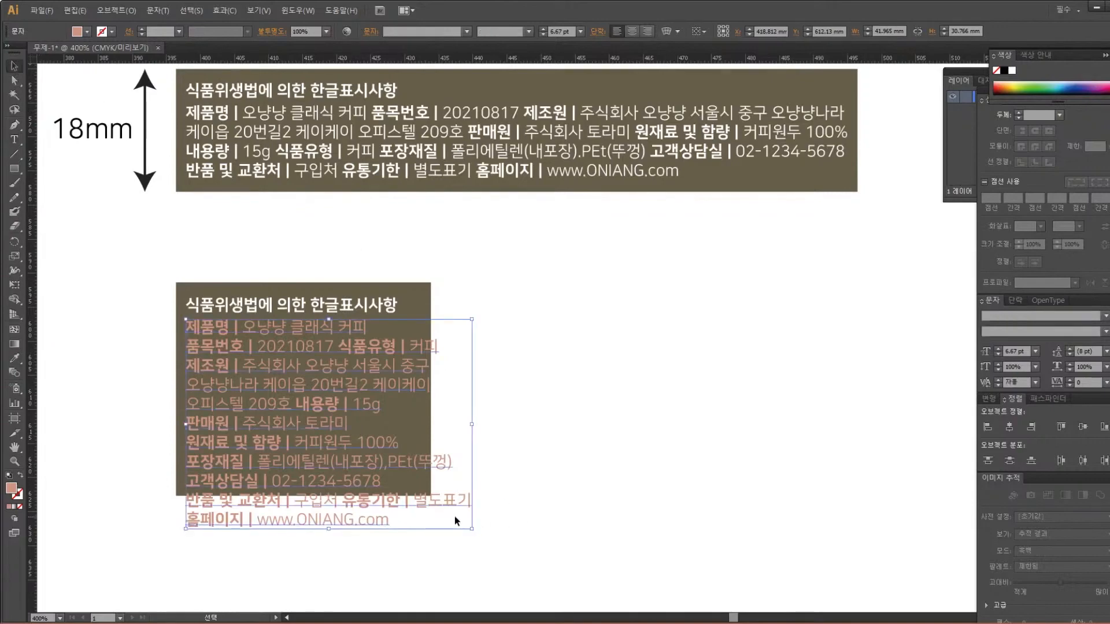
left_click_drag(470, 527, 416, 506)
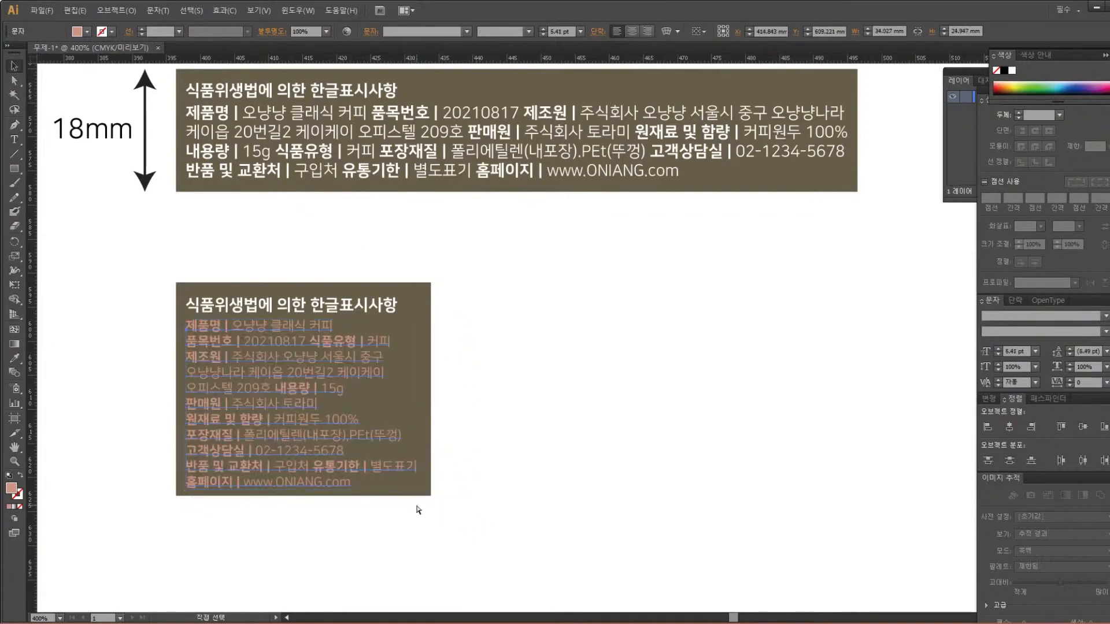
key("ctrl+z")
Scale the pink body text inside its group down to about 34 × 25 mm so it fits the rectangle
left_click_drag(443, 546, 260, 302)
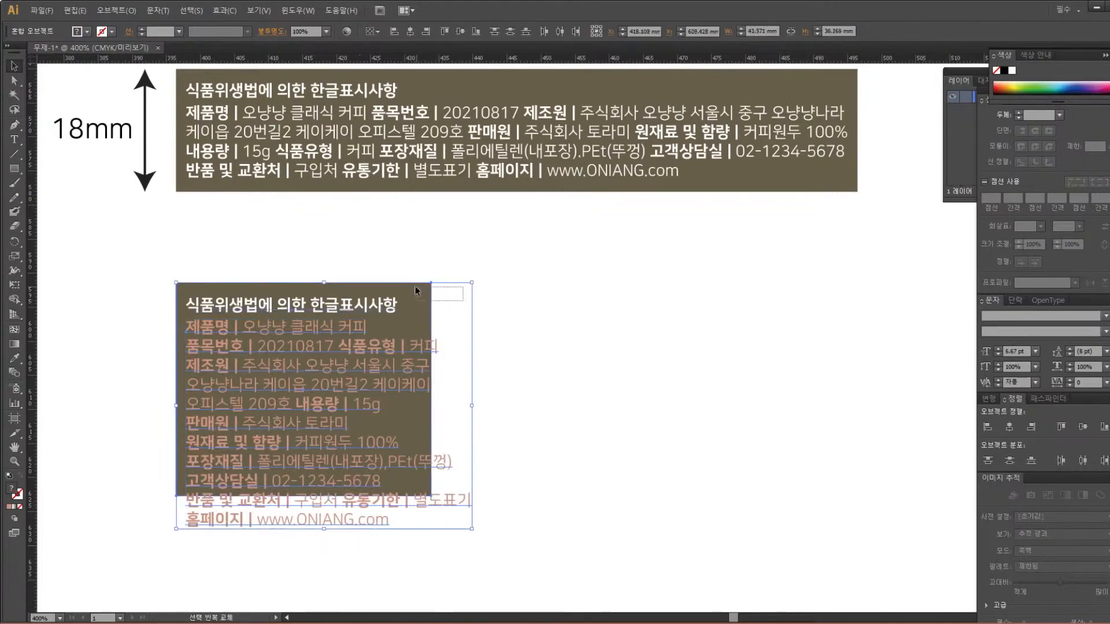
left_click_drag(415, 287, 415, 288)
left_click(538, 433)
left_click(421, 367)
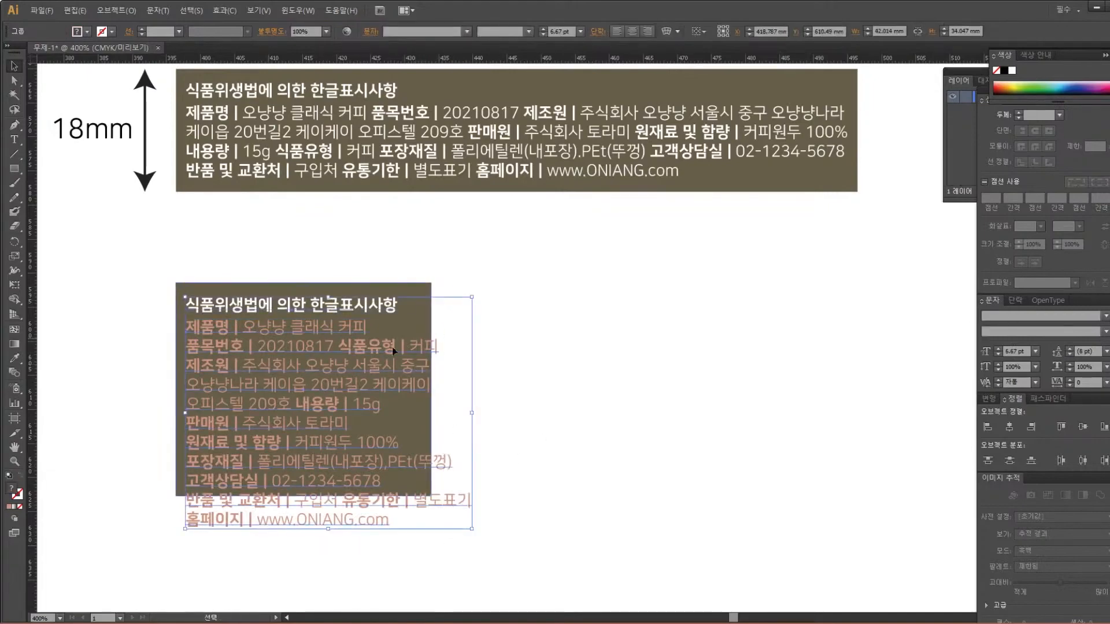
double_click(396, 338)
left_click_drag(470, 527, 419, 490)
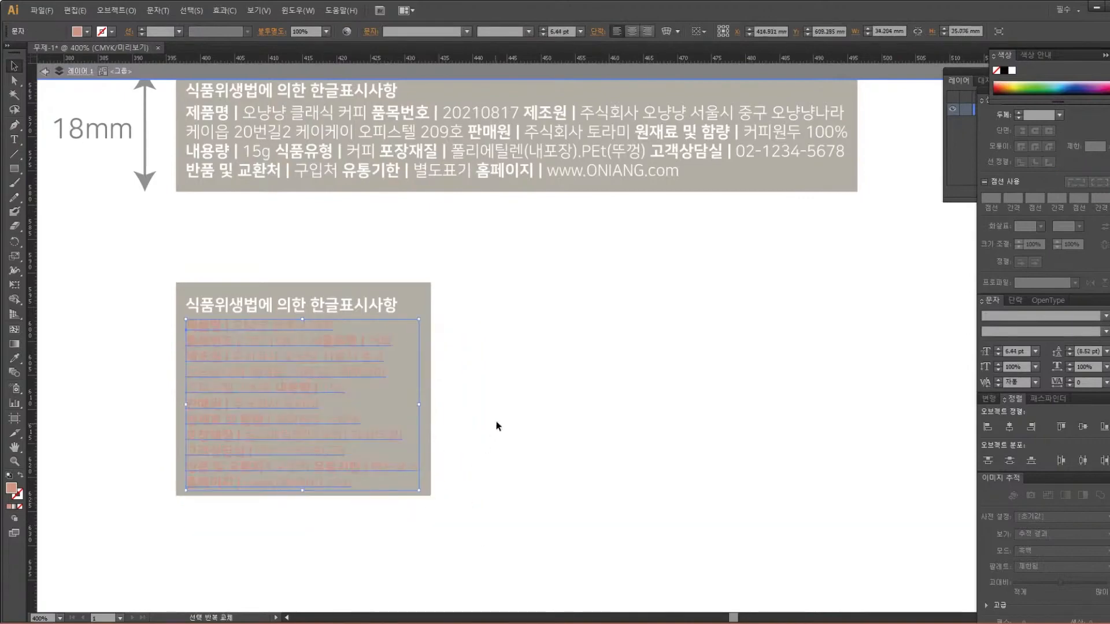
left_click(497, 419)
double_click(478, 387)
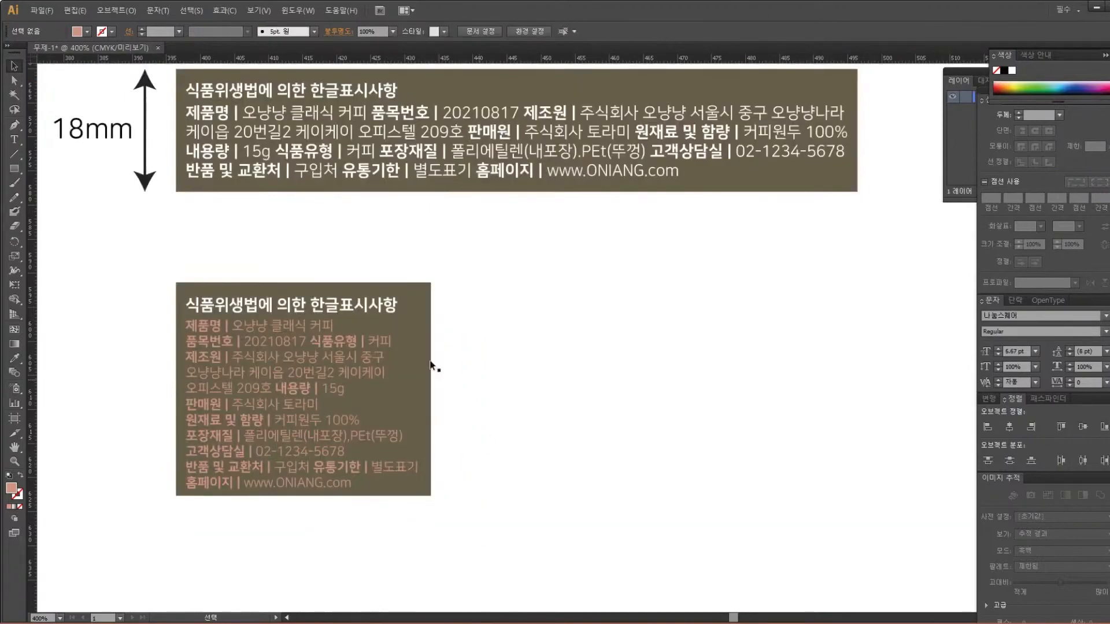
Recolour the small label's text group white with the Eyedropper
left_click(354, 345)
key("i")
left_click(130, 224)
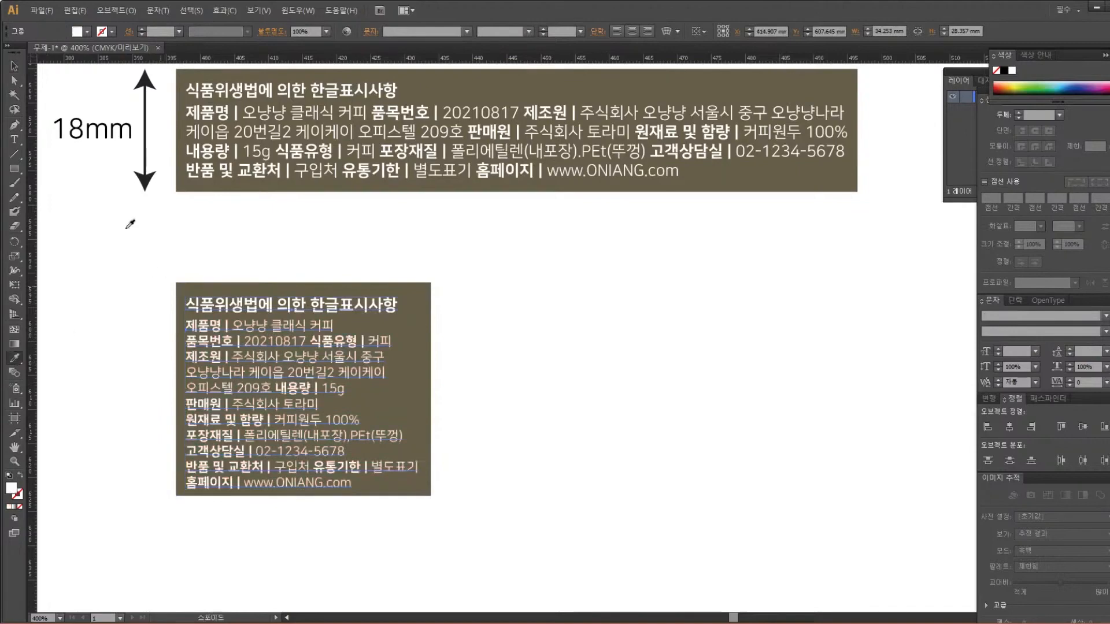
key("v")
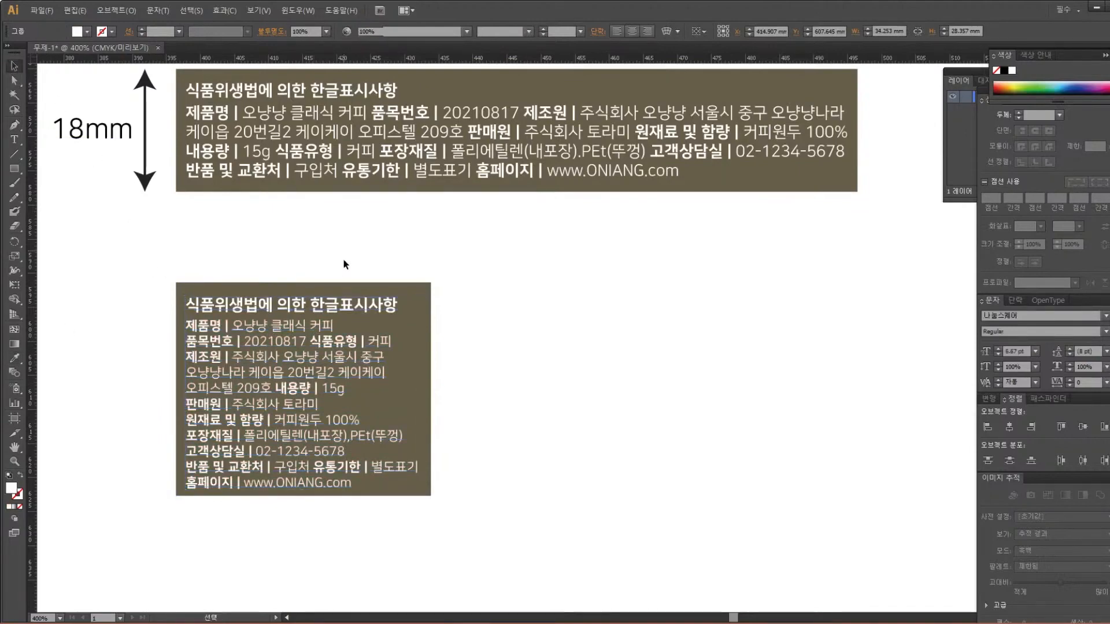
Centre the text group by eye on the small rectangle and deselect it
left_click_drag(331, 312, 336, 310)
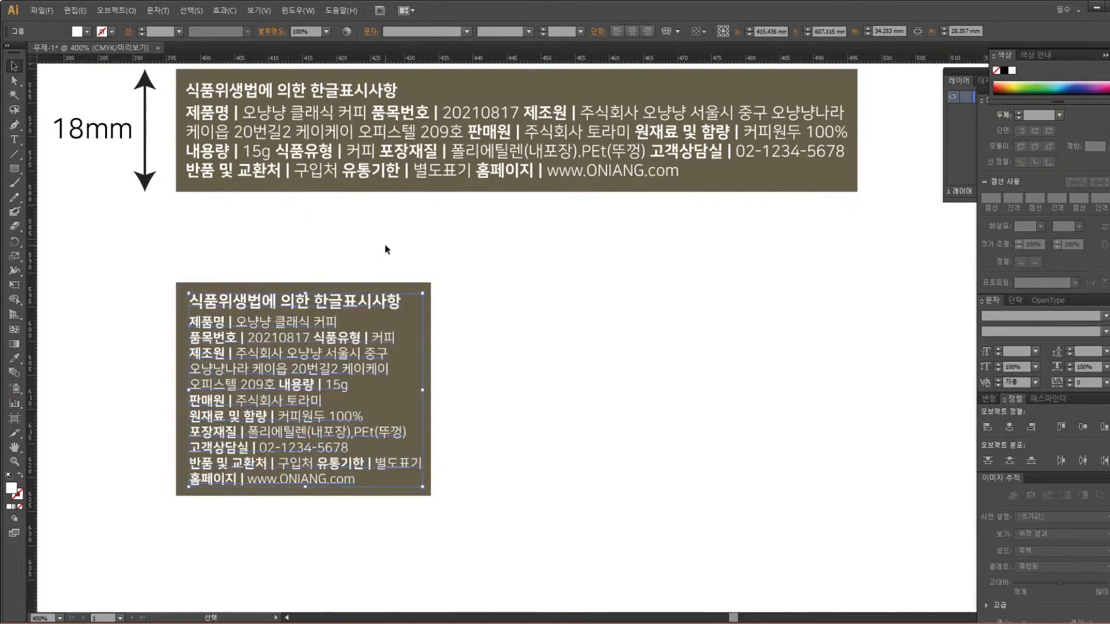
key("Left")
key("Left")
key("Right")
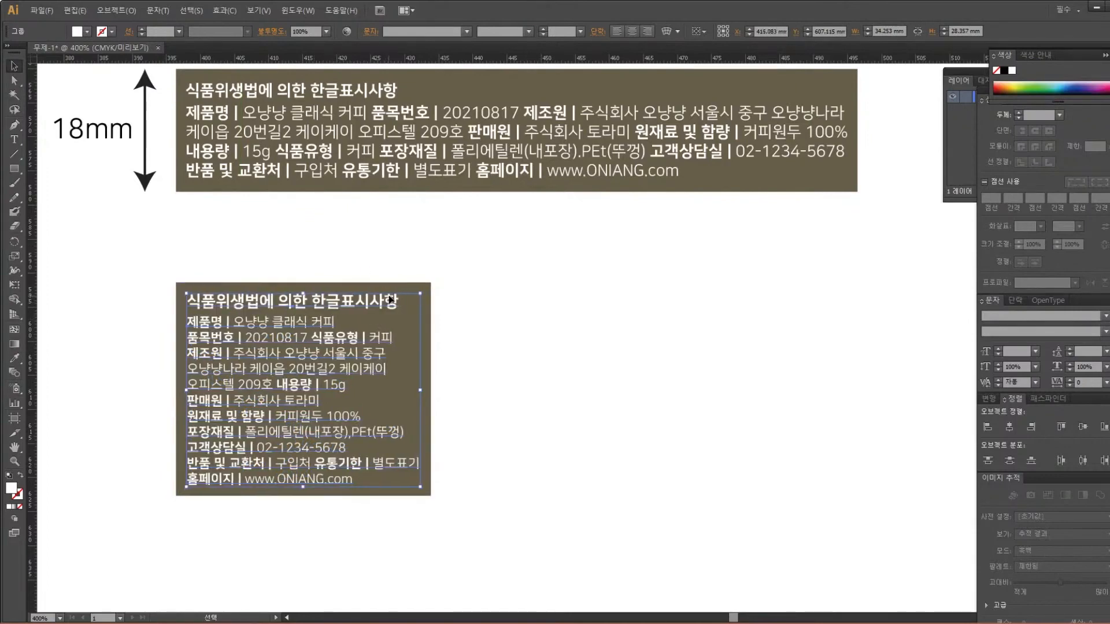
left_click(453, 246)
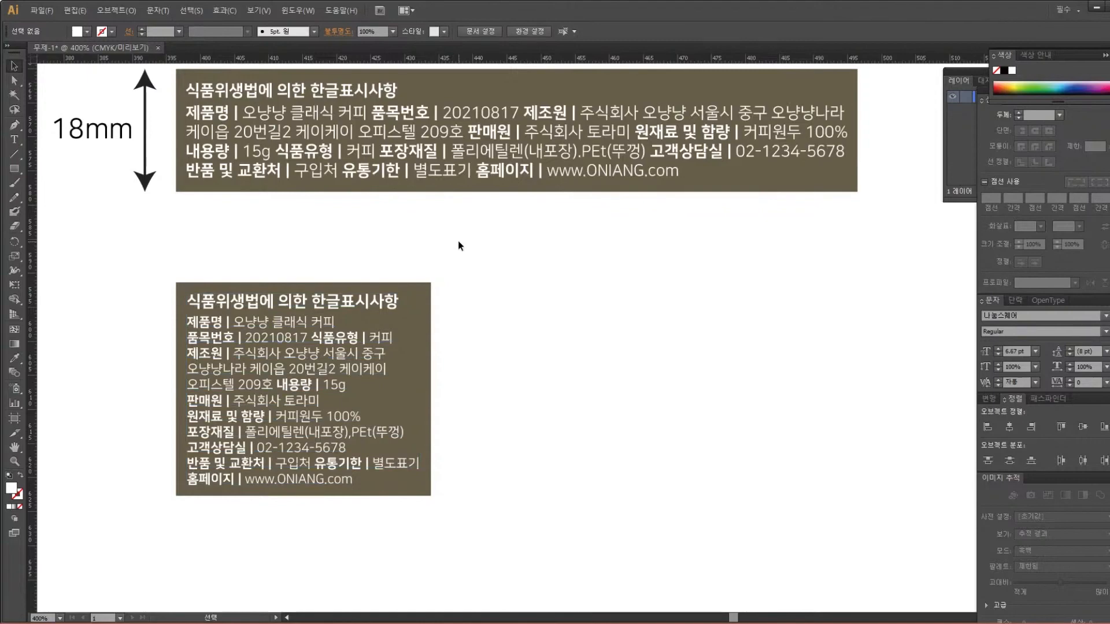